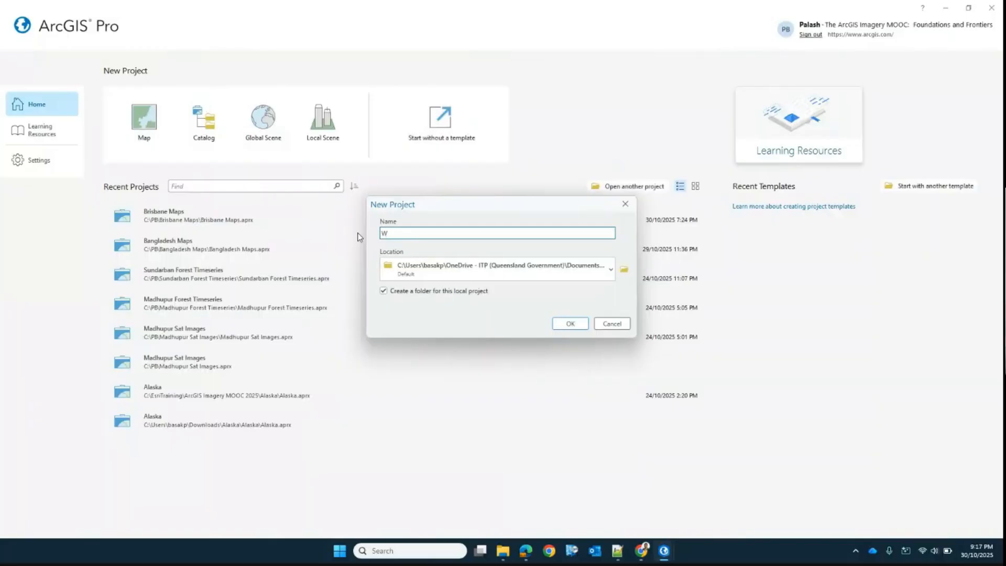
# Create a new map project named W9S15 in the default location with its own folder
pyautogui.write('S15')
pyautogui.click(568, 326)
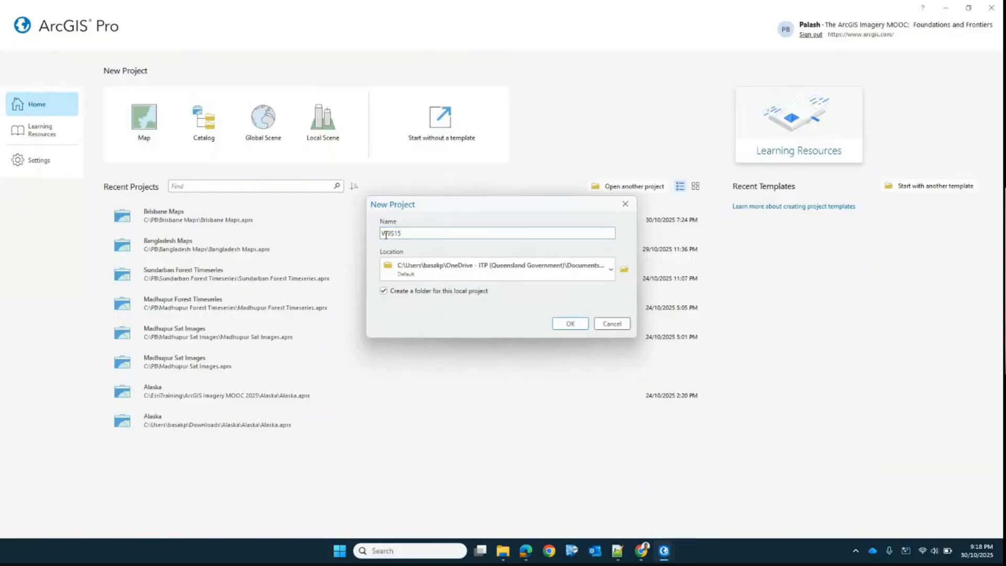
pyautogui.click(575, 324)
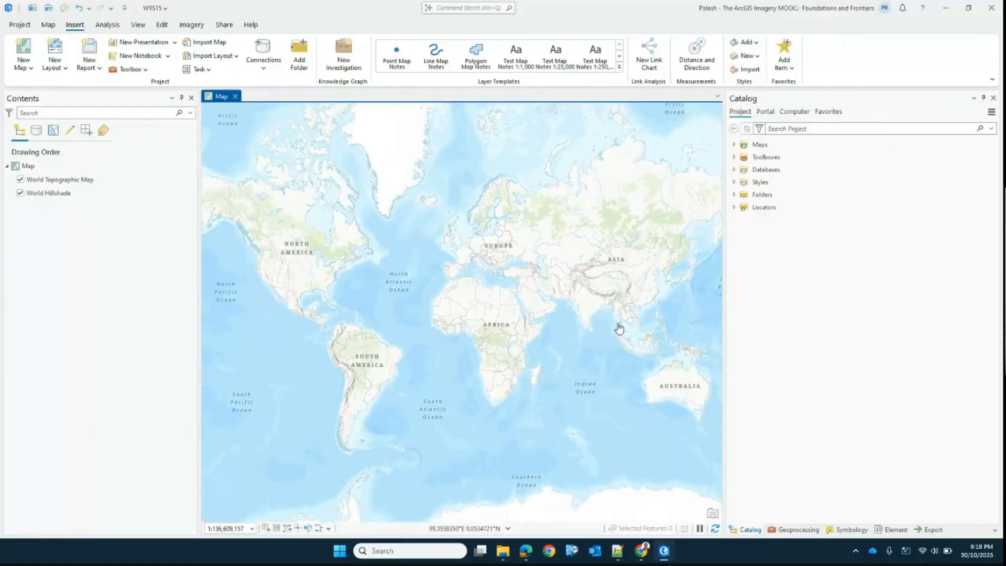
# Examine the terrain around Kathmandu in Nepal on the map at several scales
pyautogui.scroll(5, 617, 329)
pyautogui.moveTo(563, 216); pyautogui.dragTo(429, 400)
pyautogui.moveTo(385, 307); pyautogui.dragTo(406, 402)
pyautogui.scroll(5, 446, 367)
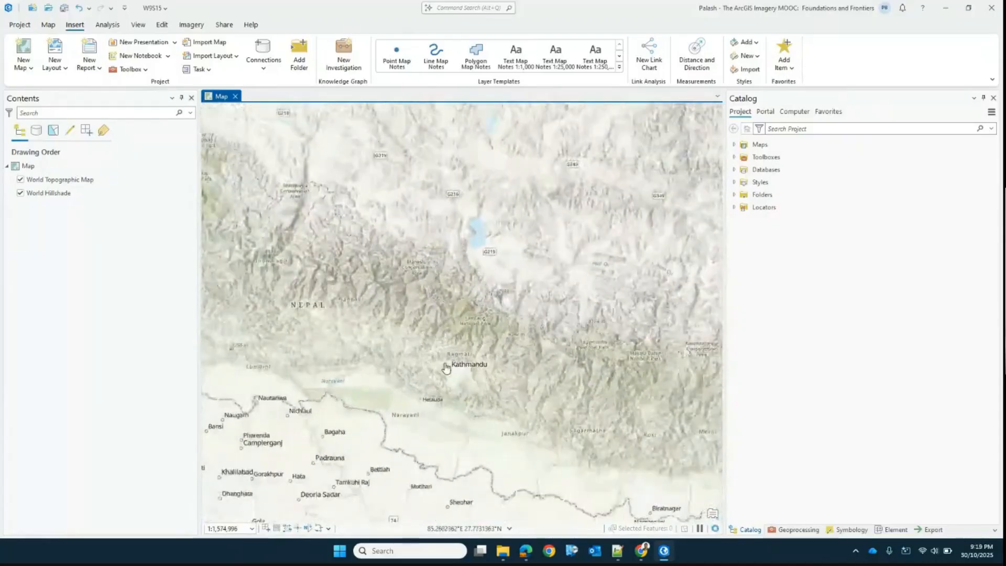
pyautogui.scroll(3, 459, 370)
pyautogui.scroll(-1, 461, 373)
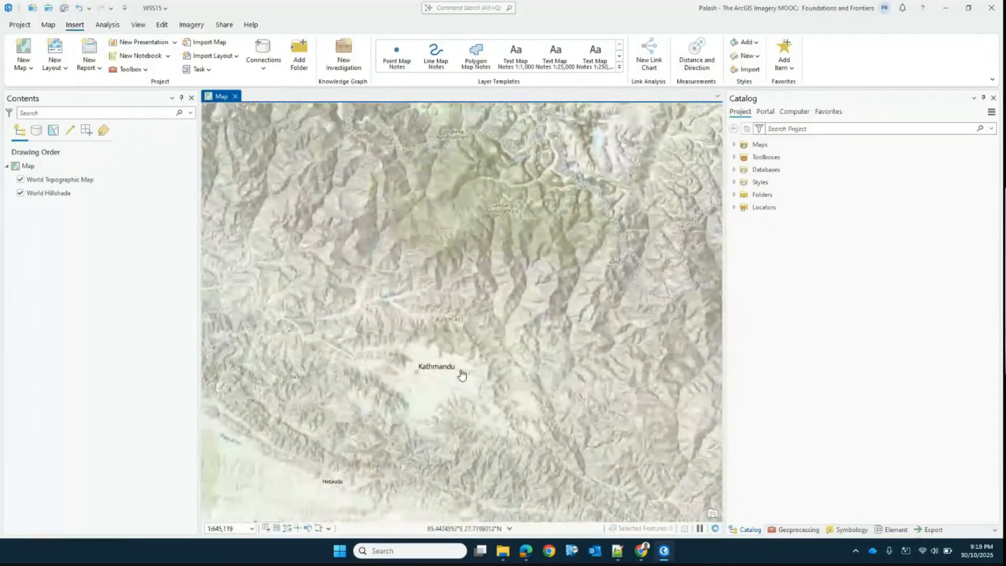
pyautogui.scroll(-1, 461, 373)
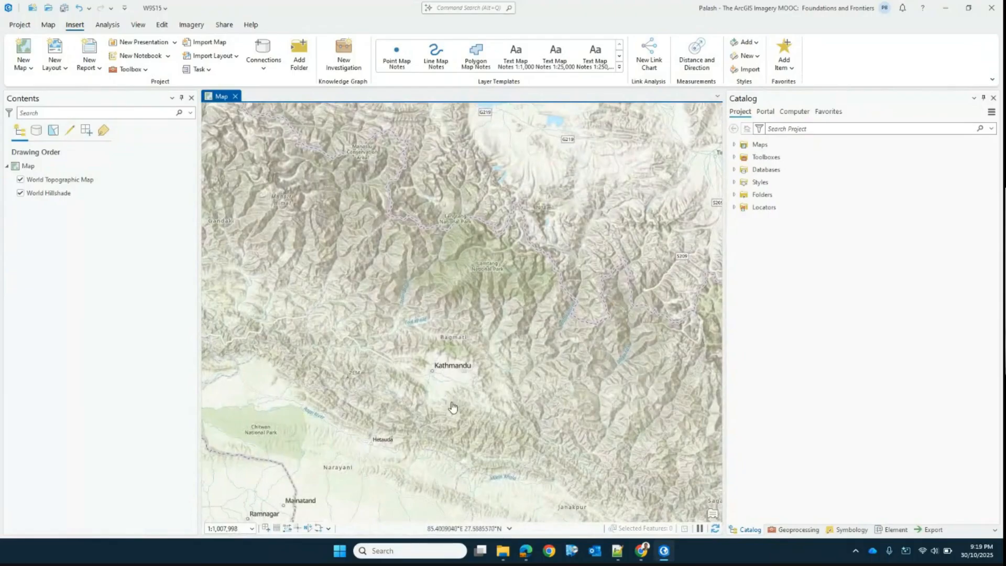
pyautogui.scroll(1, 450, 407)
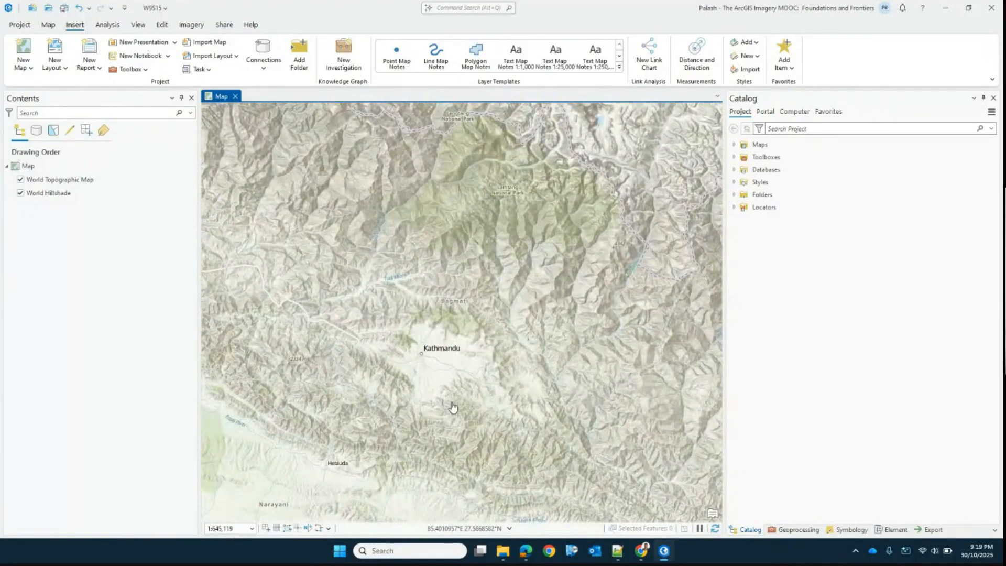
pyautogui.scroll(1, 453, 407)
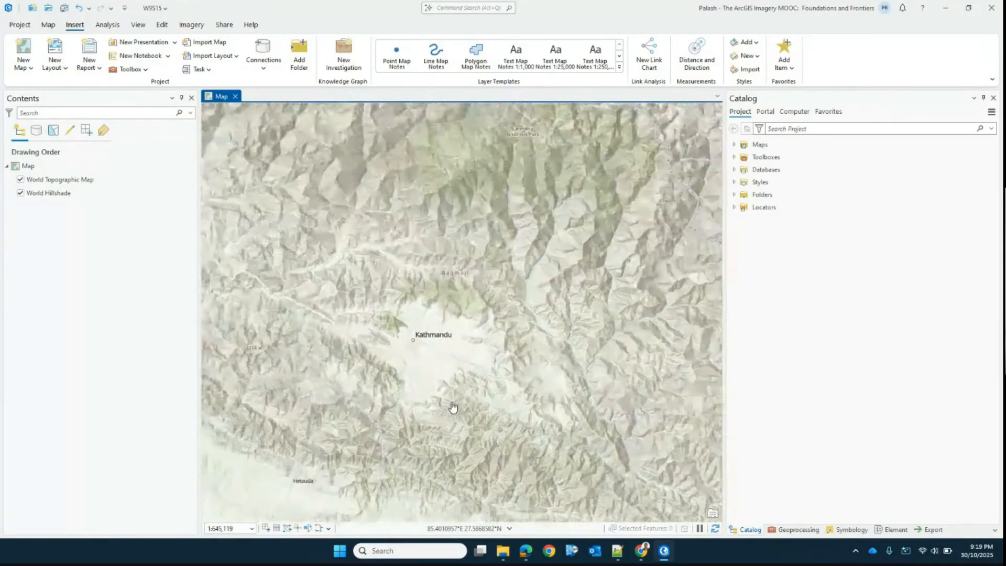
pyautogui.scroll(-2, 427, 414)
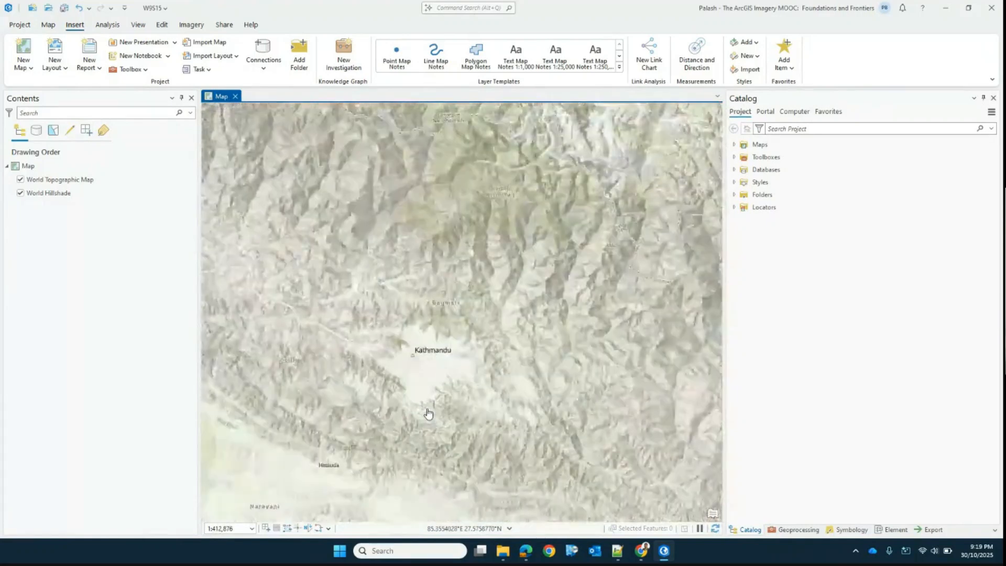
pyautogui.scroll(-1, 427, 417)
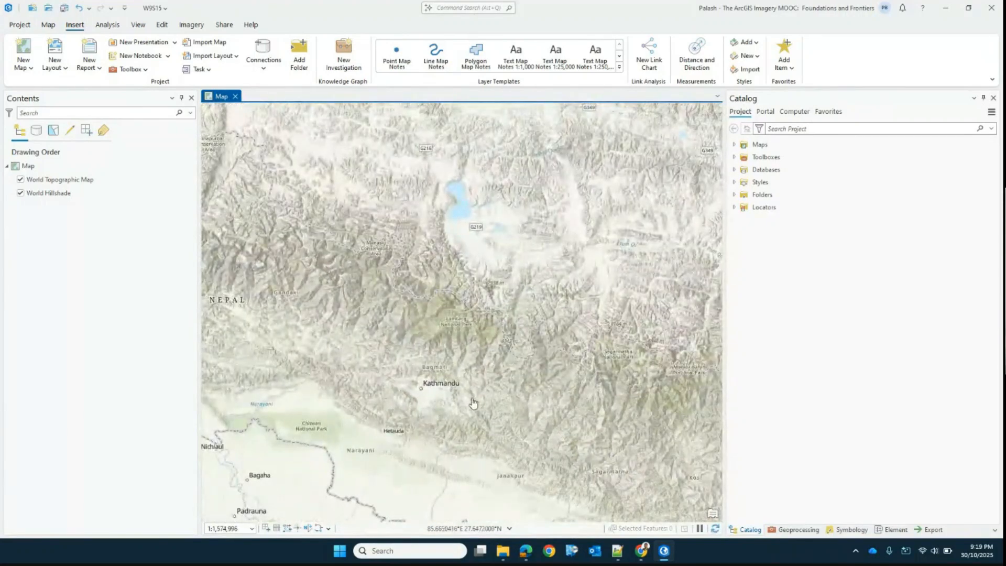
# Examine the Himalayan terrain east of Kathmandu around Sagarmatha National Park
pyautogui.moveTo(466, 406); pyautogui.dragTo(351, 360)
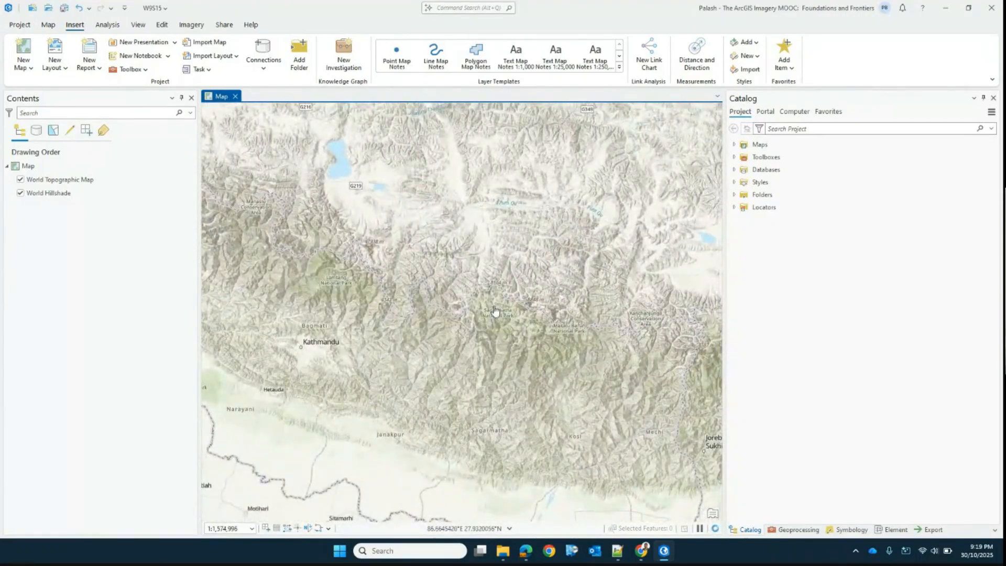
pyautogui.scroll(2, 493, 314)
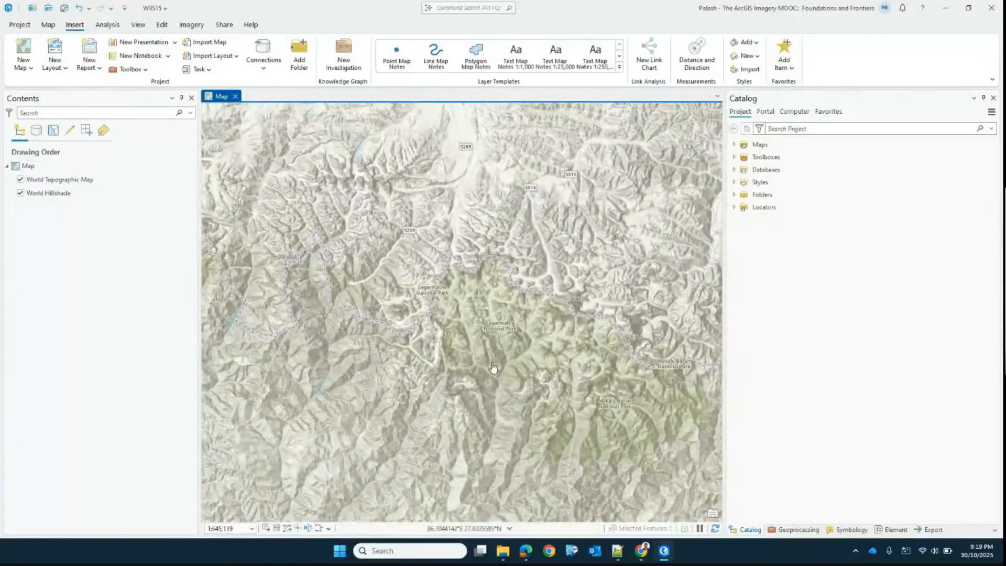
pyautogui.scroll(-2, 493, 366)
pyautogui.moveTo(451, 383); pyautogui.dragTo(463, 365)
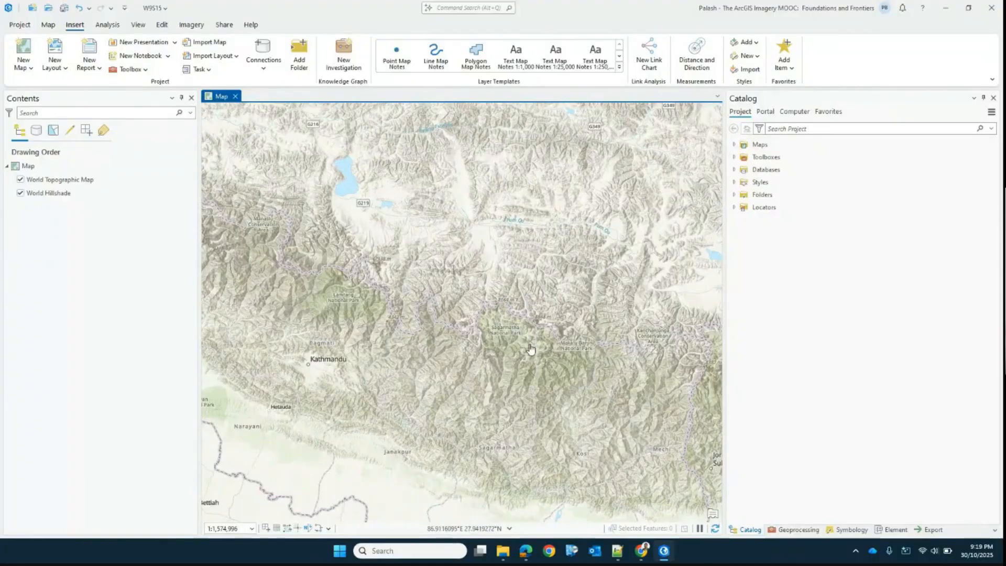
pyautogui.scroll(2, 513, 323)
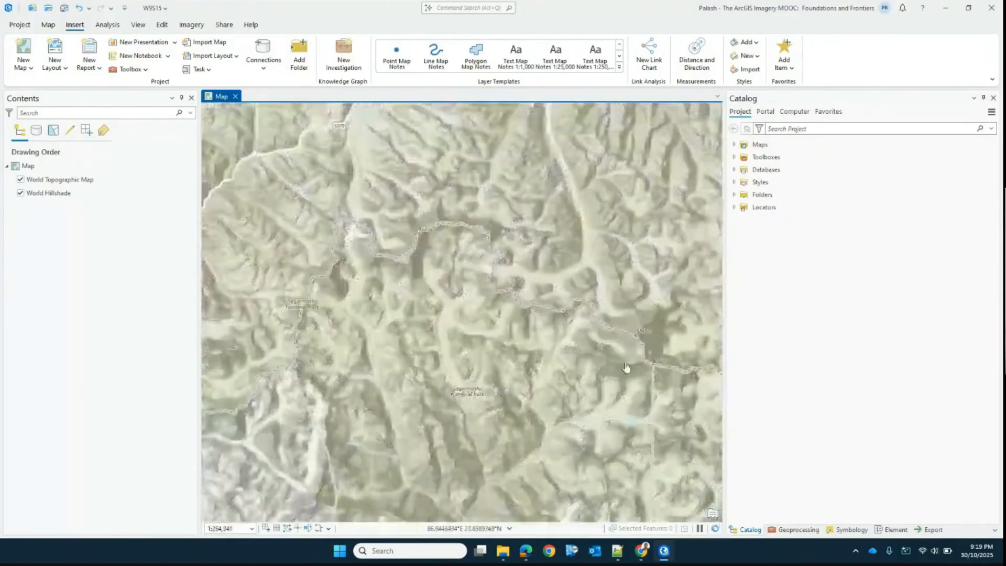
pyautogui.scroll(-3, 547, 391)
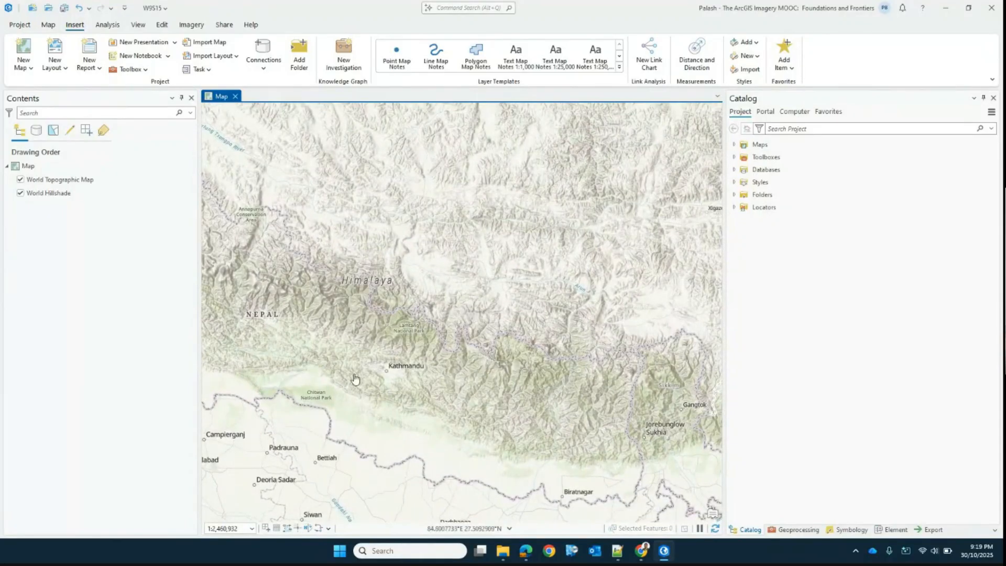
pyautogui.scroll(1, 528, 352)
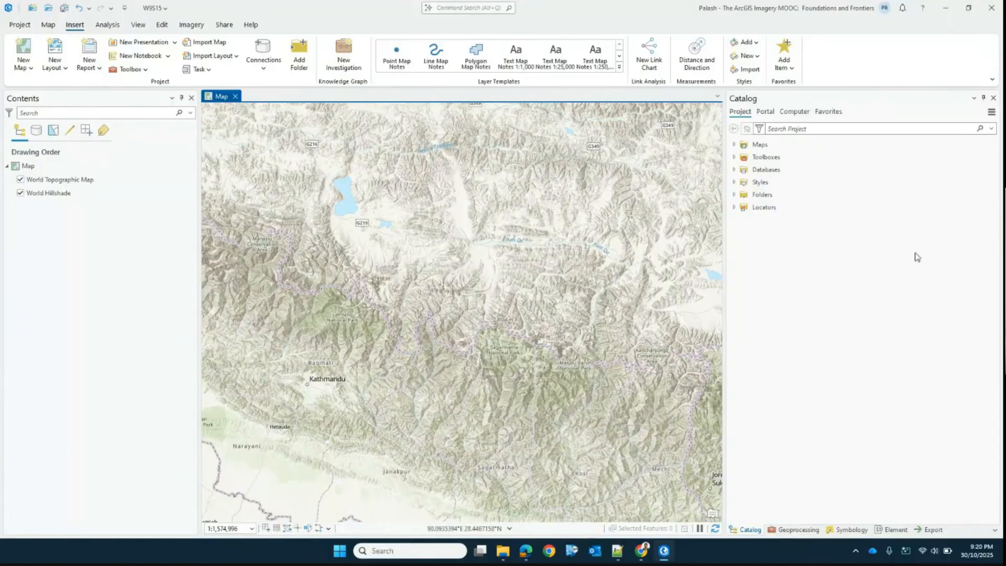
# Widen the Catalog pane and start a new Polygon feature class in the W9S15.gdb geodatabase
pyautogui.doubleClick(779, 170)
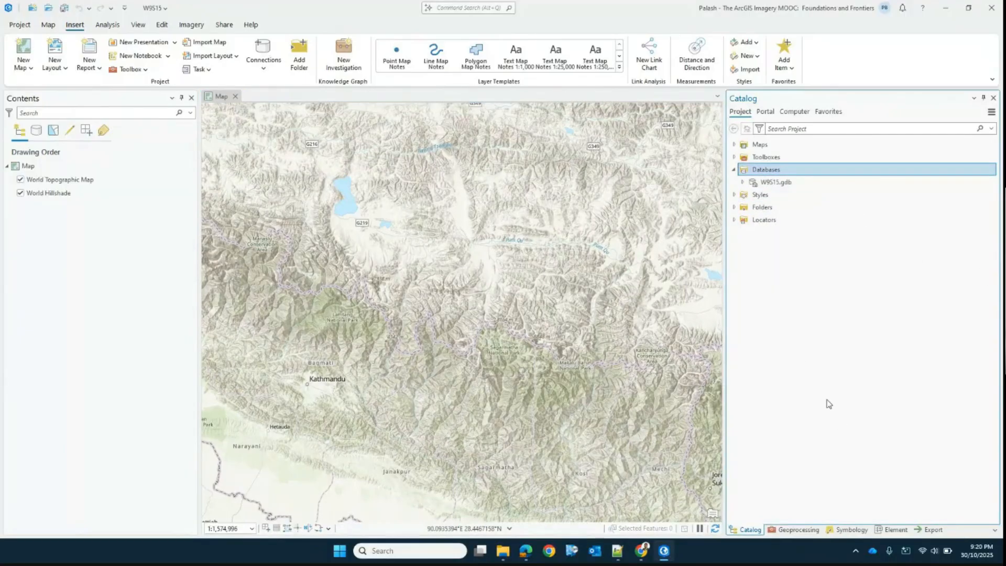
pyautogui.click(780, 182)
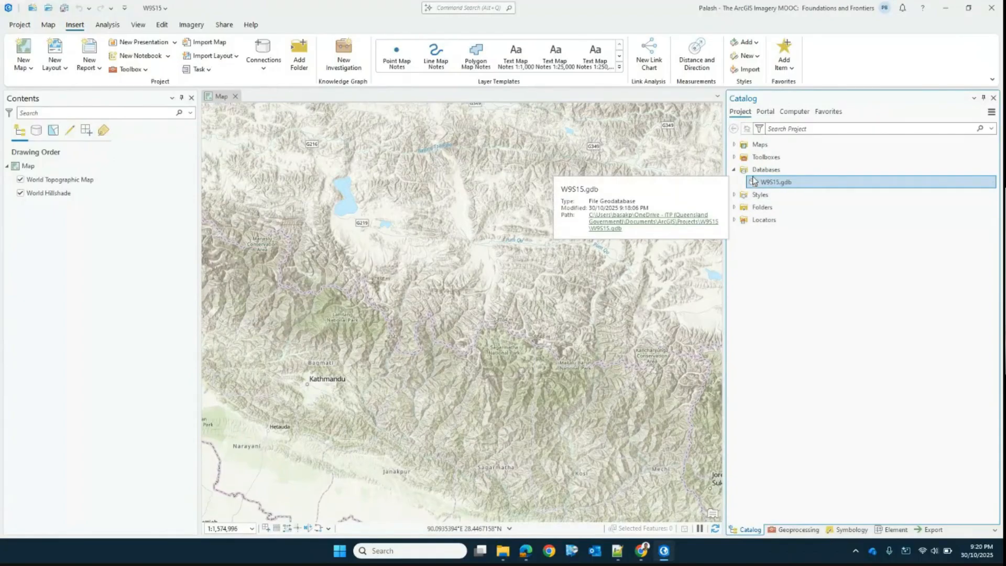
pyautogui.moveTo(722, 144); pyautogui.dragTo(650, 144)
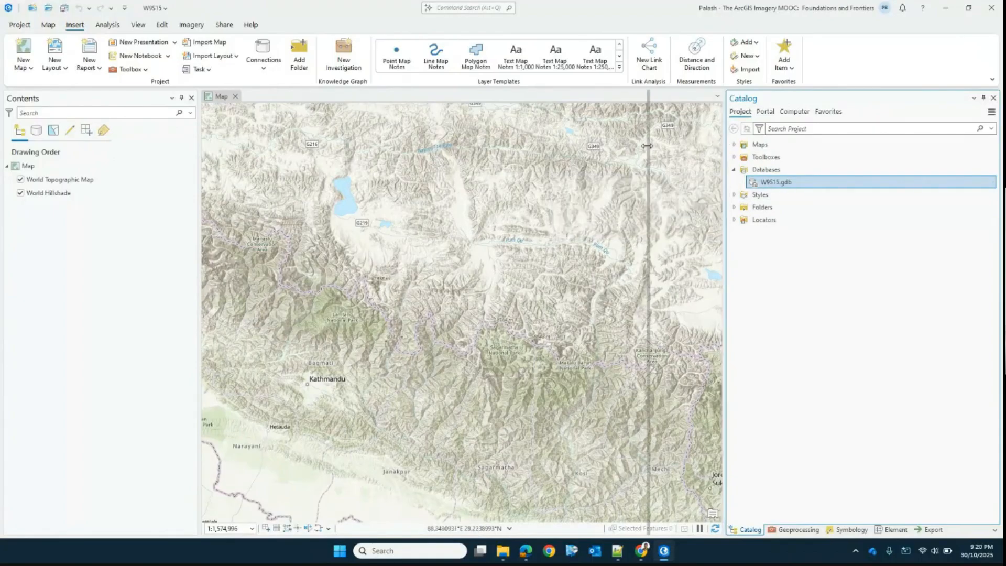
pyautogui.rightClick(715, 184)
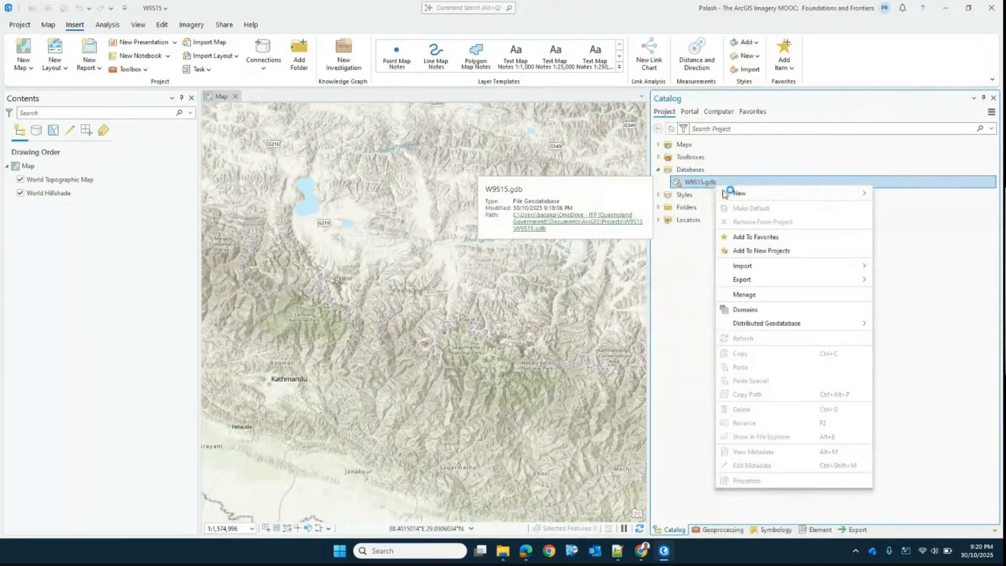
pyautogui.moveTo(790, 198)
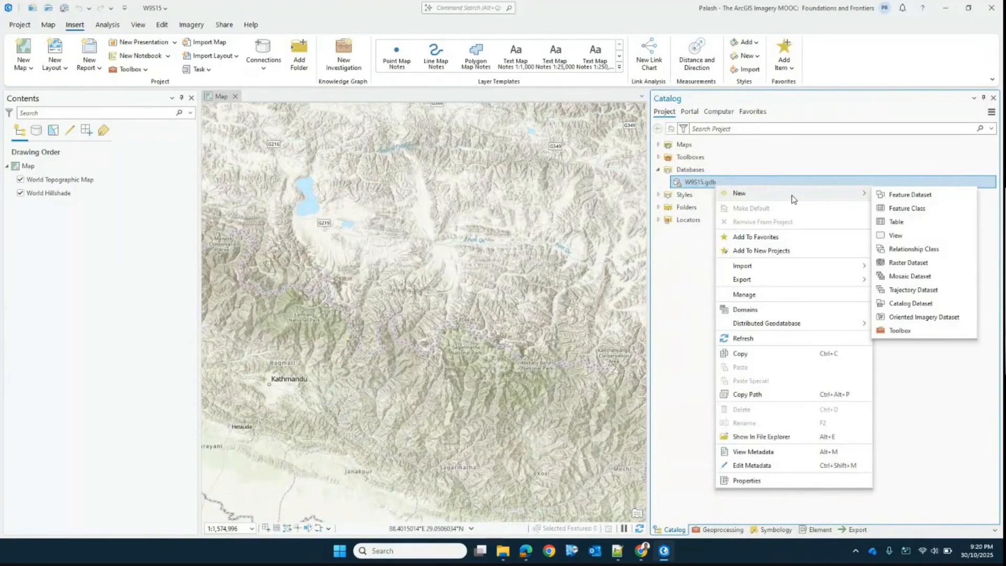
pyautogui.click(910, 212)
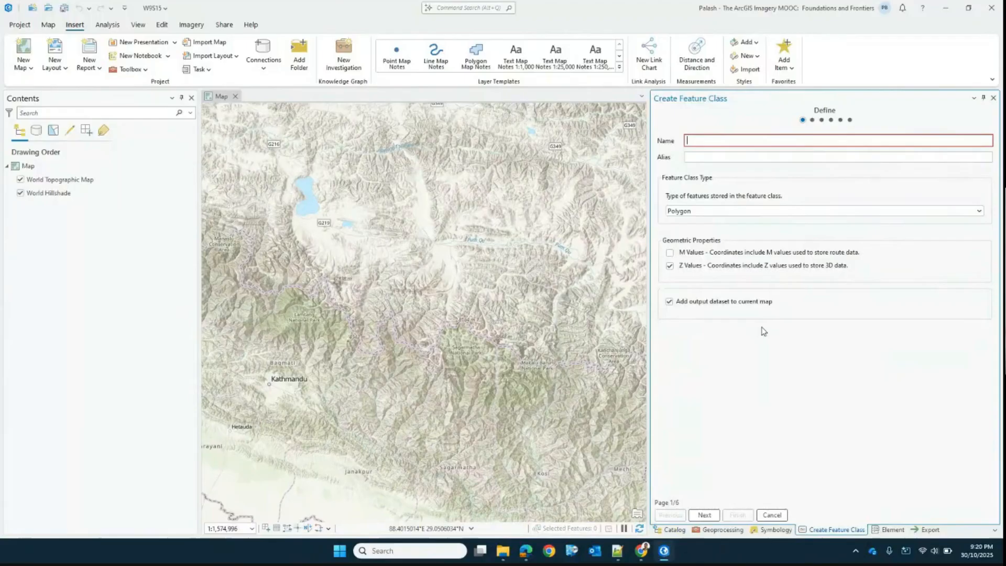
pyautogui.click(707, 211)
pyautogui.click(704, 214)
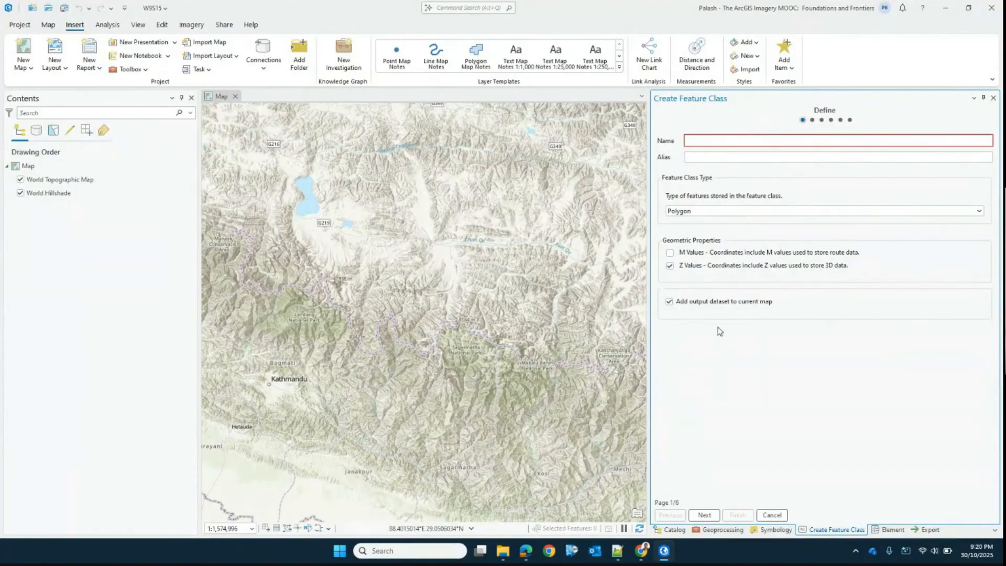
# Enter AreaOfInterest as the name of the new feature class
pyautogui.click(755, 141)
pyautogui.write('AreaO')
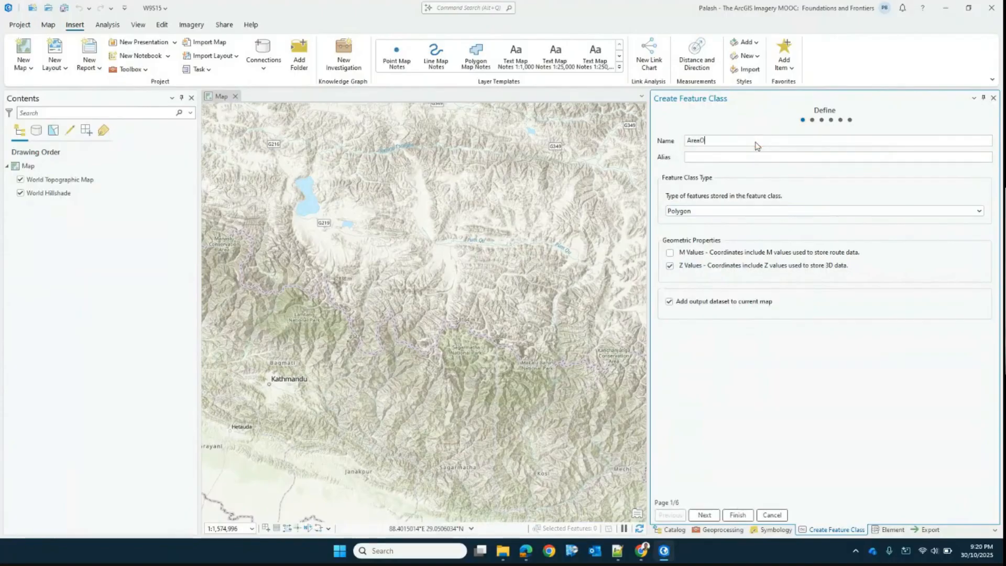
pyautogui.write('fInterest')
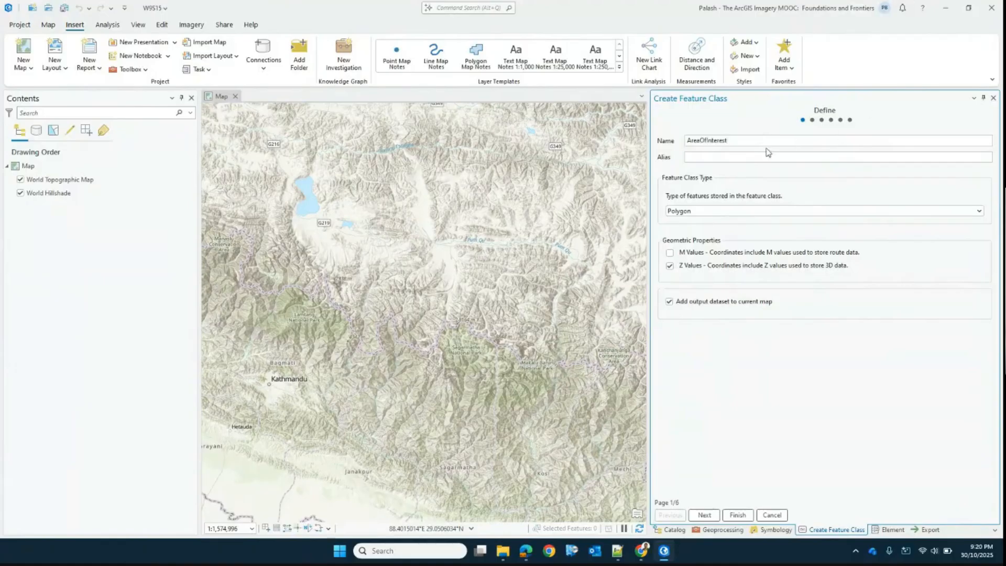
# Try separating the words of the feature class name AreaOfInterest with underscores
pyautogui.click(722, 156)
pyautogui.doubleClick(746, 137)
pyautogui.click(759, 139)
pyautogui.moveTo(698, 141); pyautogui.dragTo(645, 135)
pyautogui.click(755, 143)
pyautogui.click(734, 142)
pyautogui.moveTo(738, 141); pyautogui.dragTo(671, 135)
pyautogui.click(710, 142)
pyautogui.write('_')
pyautogui.press('Right')
pyautogui.press('Right')
pyautogui.write('_')
pyautogui.moveTo(703, 140); pyautogui.dragTo(707, 140)
pyautogui.write('o')
pyautogui.write('Of')
pyautogui.moveTo(745, 144); pyautogui.dragTo(676, 143)
# Name the feature class AOI and give it the alias Area of Interest
pyautogui.click(712, 160)
pyautogui.write('A')
pyautogui.moveTo(715, 159); pyautogui.dragTo(663, 159)
pyautogui.hotkey('ctrl', 'x')
pyautogui.hotkey('shift', 'Tab')
pyautogui.hotkey('ctrl', 'v')
pyautogui.write('Area')
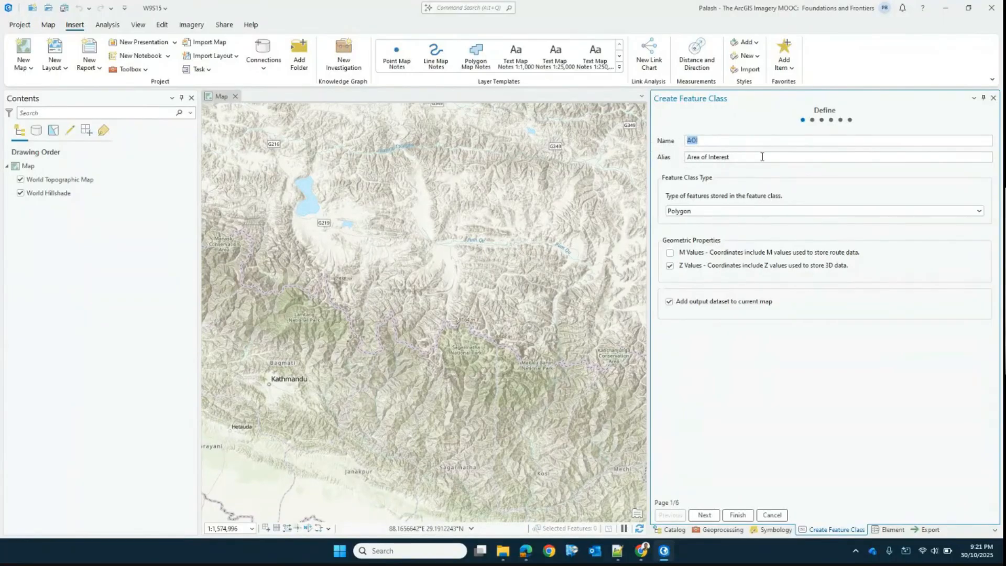
pyautogui.moveTo(762, 156); pyautogui.dragTo(679, 157)
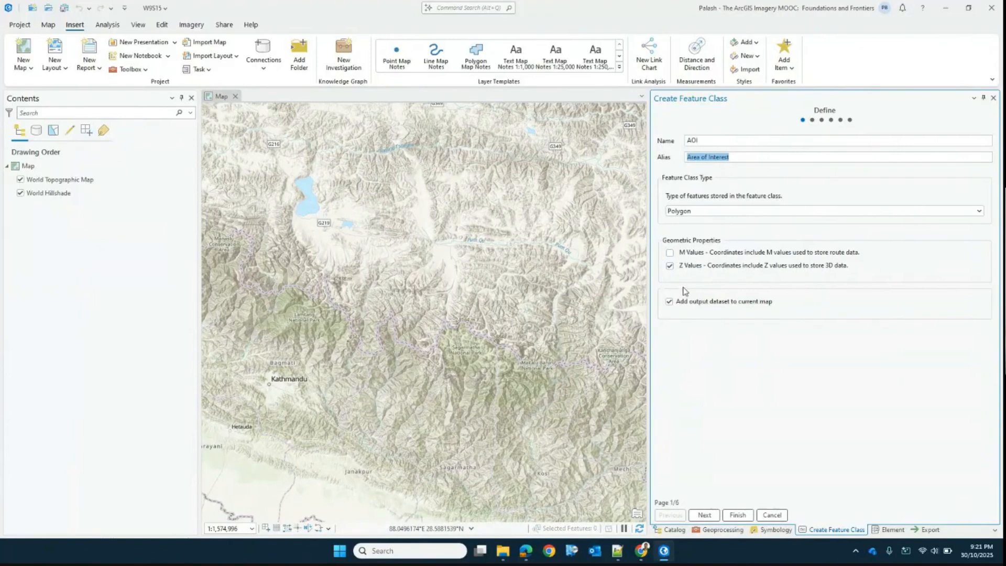
pyautogui.click(707, 157)
pyautogui.moveTo(739, 157); pyautogui.dragTo(656, 163)
pyautogui.doubleClick(709, 140)
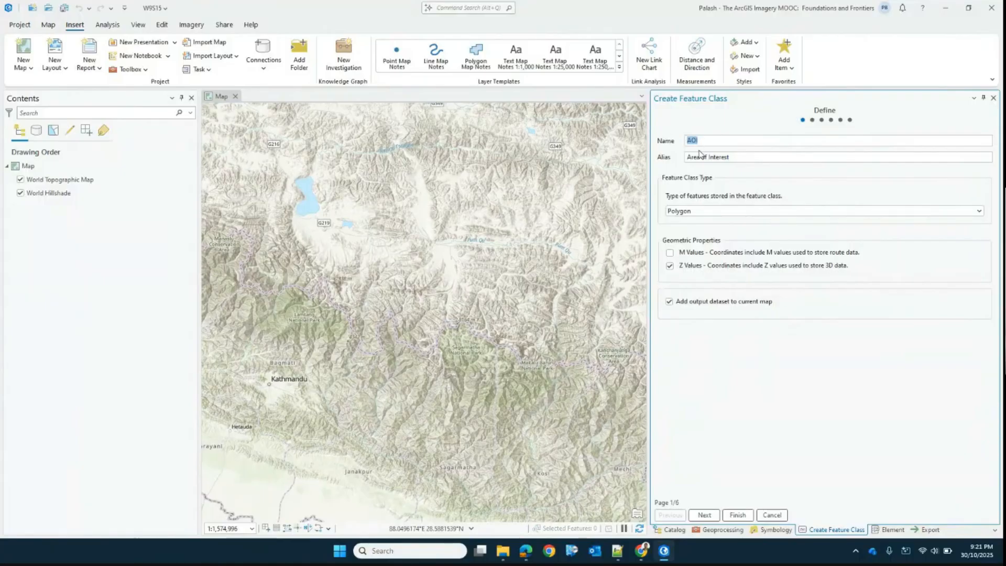
# Add a field called Name with the Text data type to the feature class
pyautogui.click(704, 514)
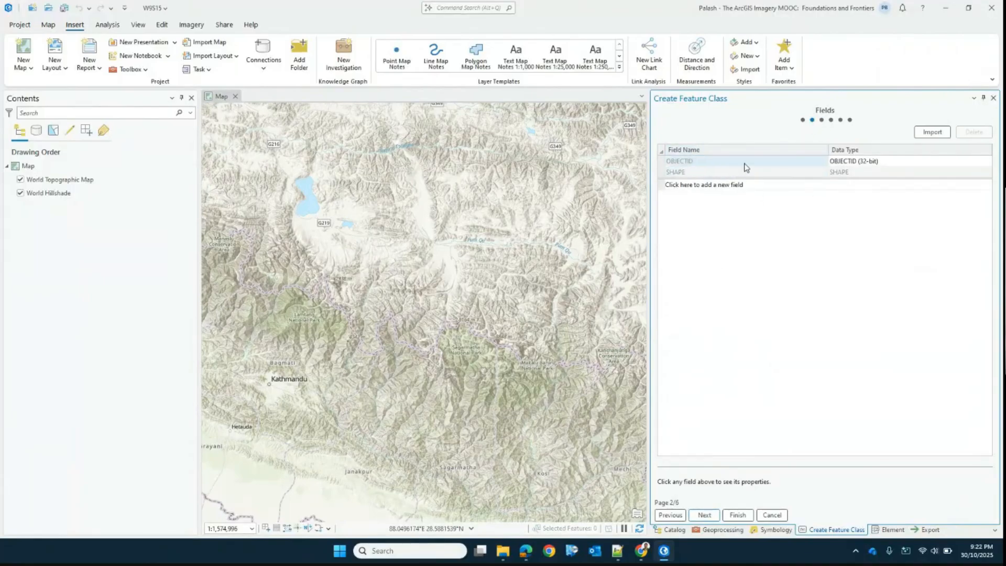
pyautogui.click(716, 186)
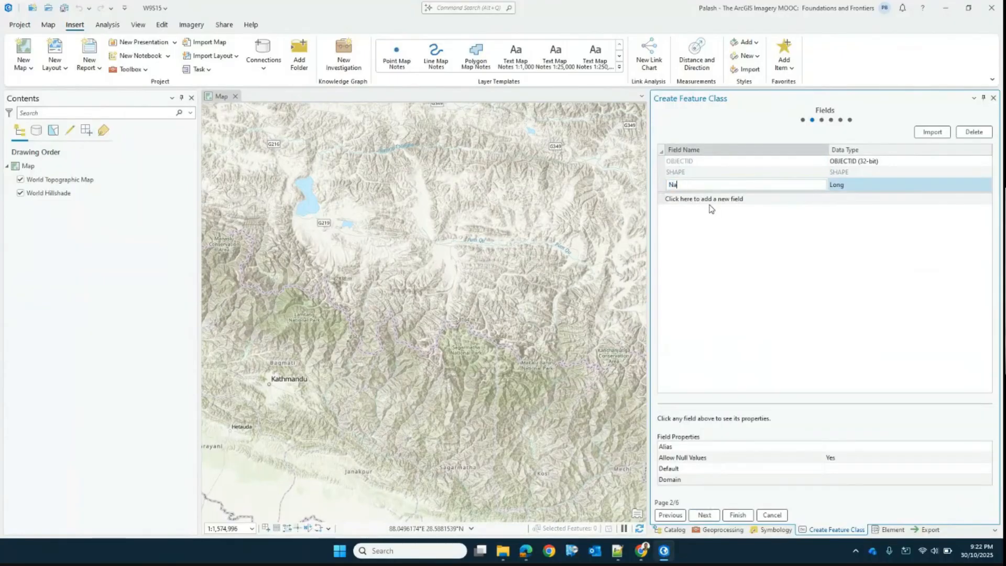
pyautogui.press('Tab')
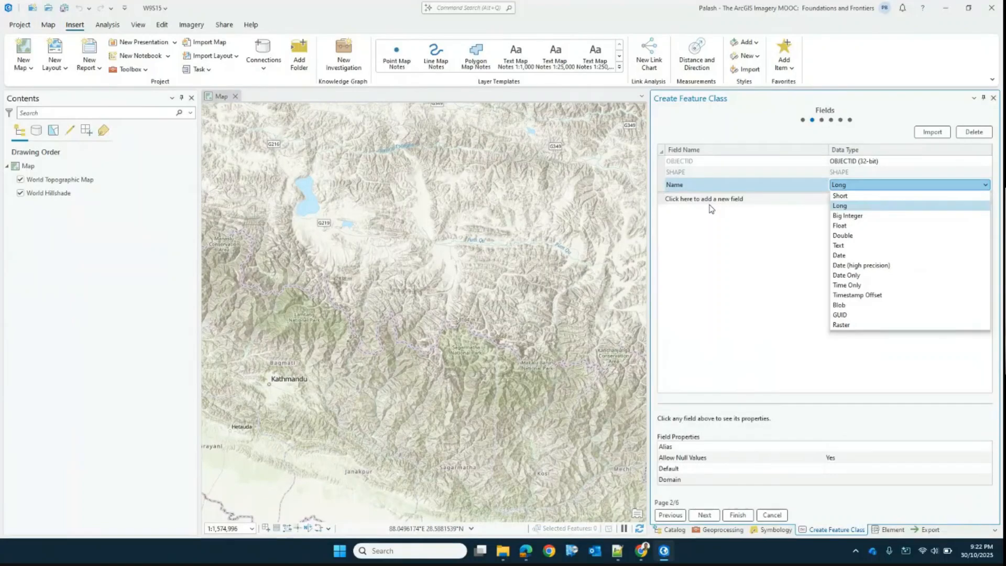
pyautogui.click(850, 249)
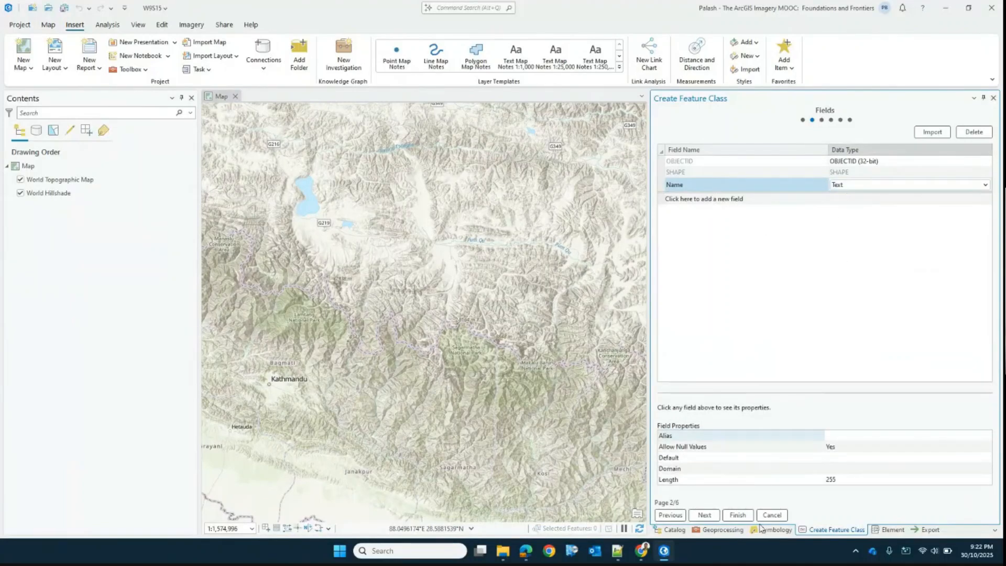
pyautogui.click(833, 481)
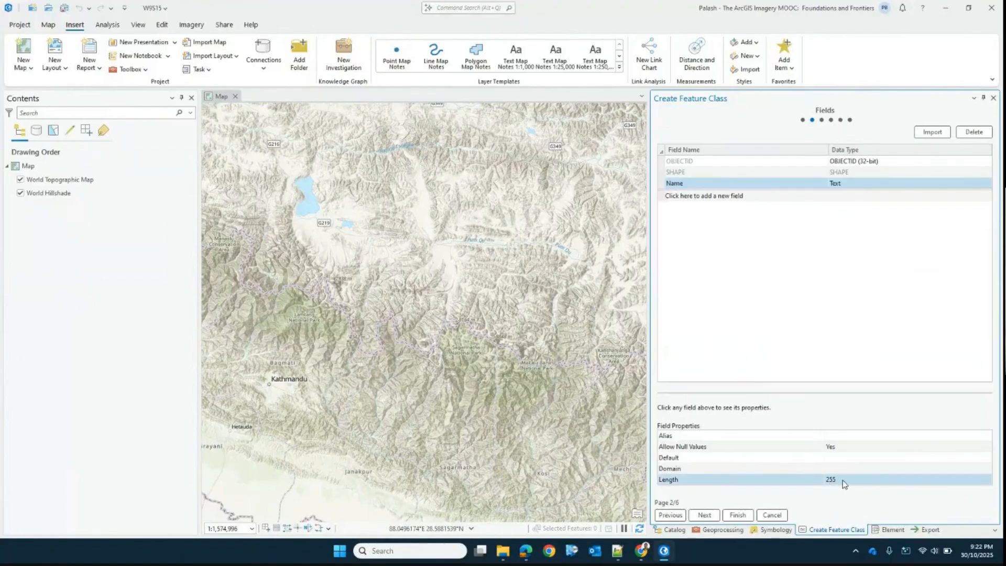
# Recheck the field definitions and advance to the feature class's spatial reference settings
pyautogui.click(703, 515)
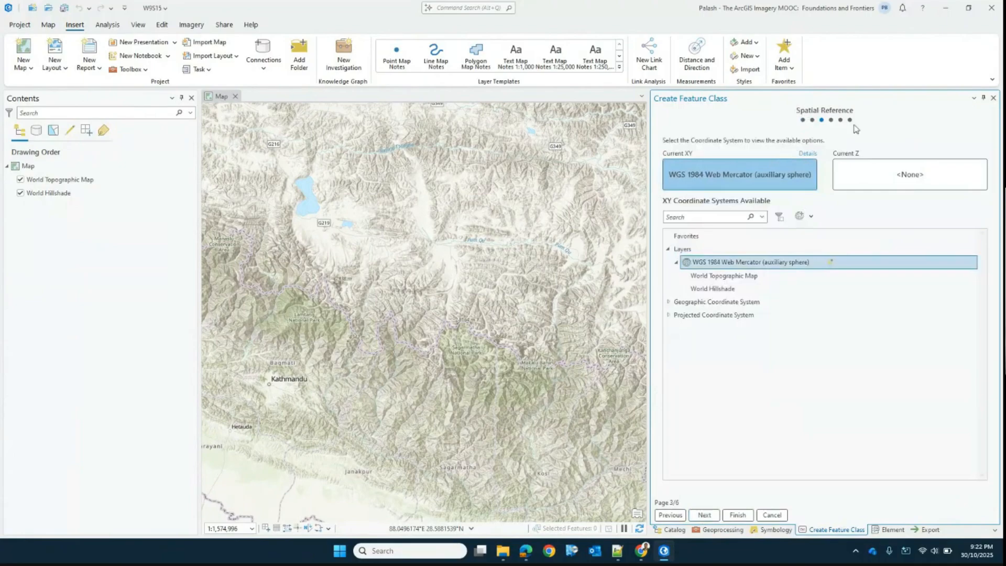
pyautogui.click(670, 514)
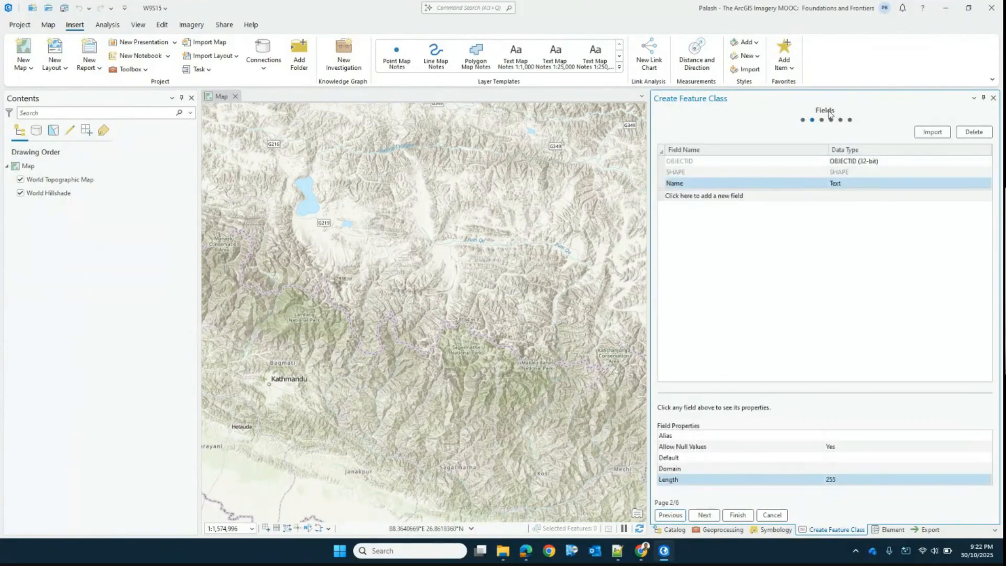
pyautogui.click(705, 515)
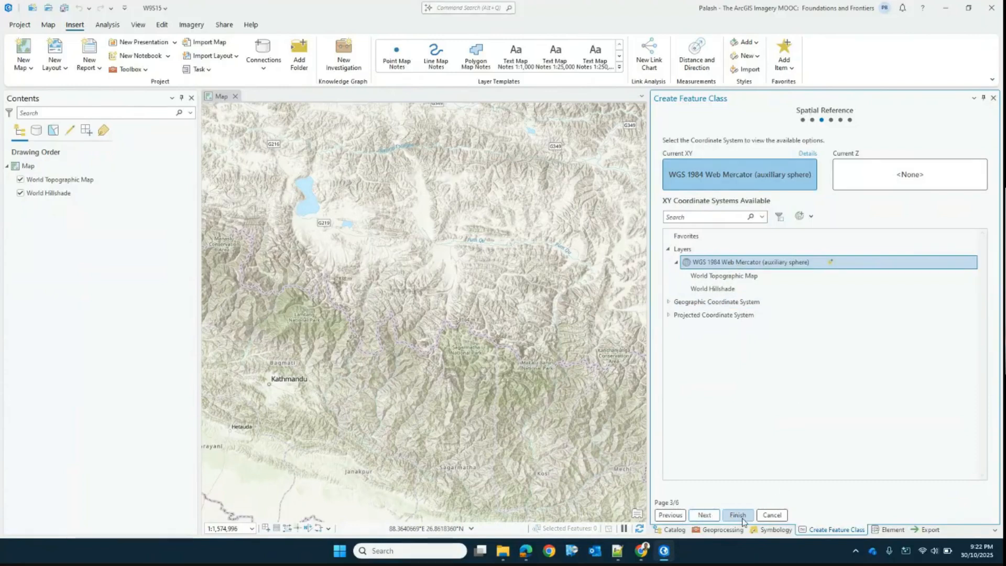
# Keep WGS 1984 Web Mercator (auxiliary sphere) and the default tolerance, resolution and storage settings, and finish creating the feature class
pyautogui.click(704, 518)
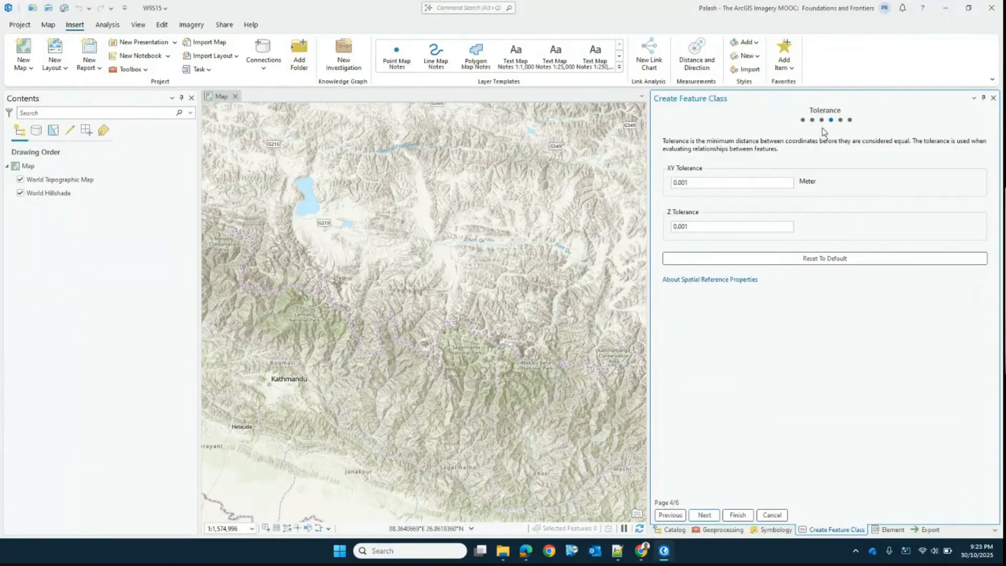
pyautogui.click(714, 517)
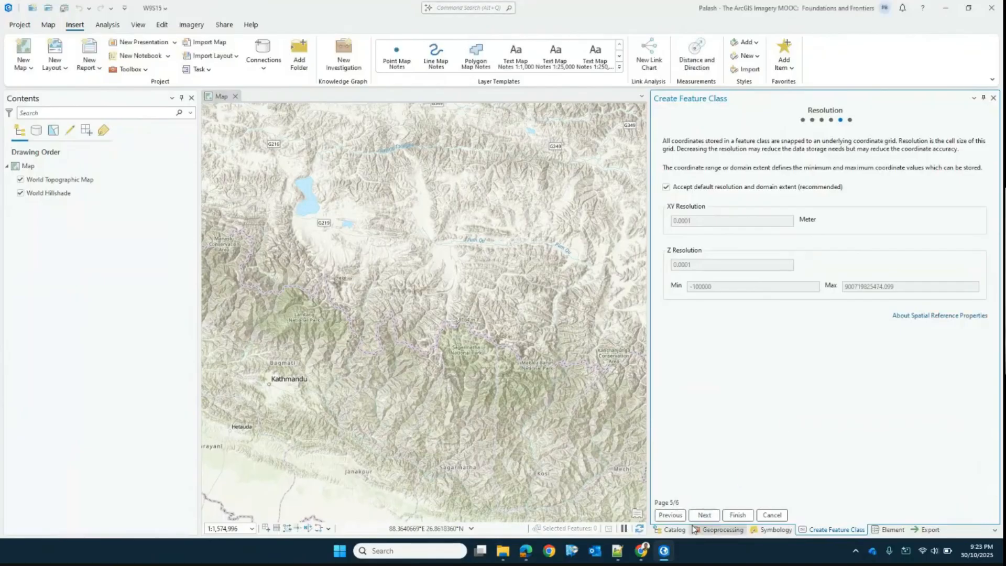
pyautogui.click(703, 515)
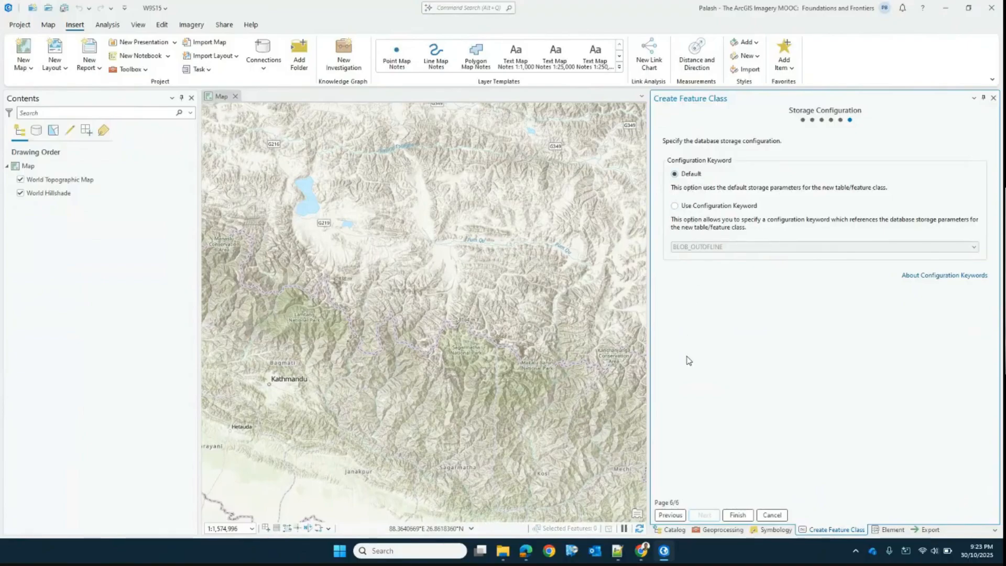
pyautogui.click(738, 515)
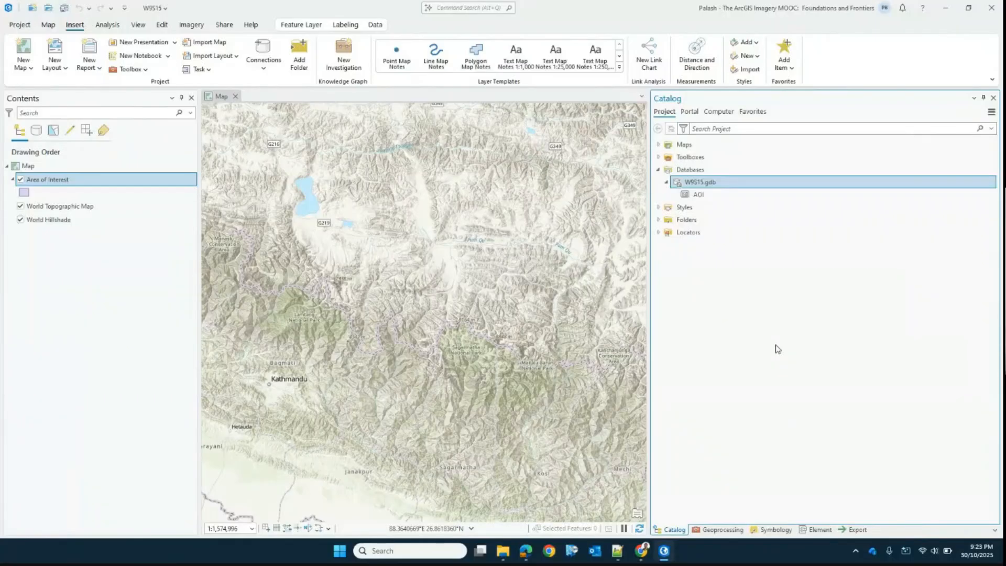
# Examine the Area of Interest layer's source properties, including its name, geometry type and geodatabase path, and close them without changes
pyautogui.click(697, 197)
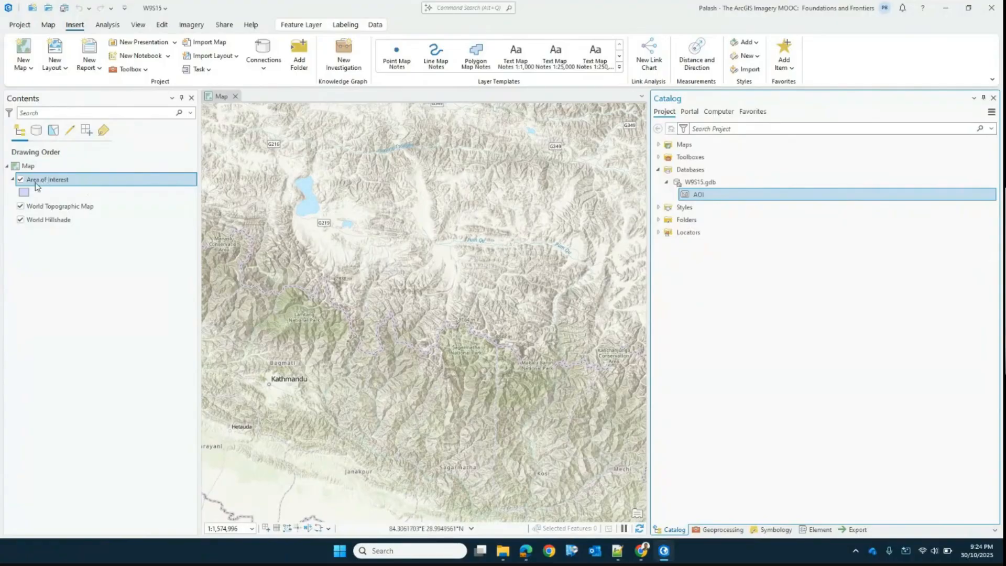
pyautogui.click(51, 184)
pyautogui.rightClick(51, 184)
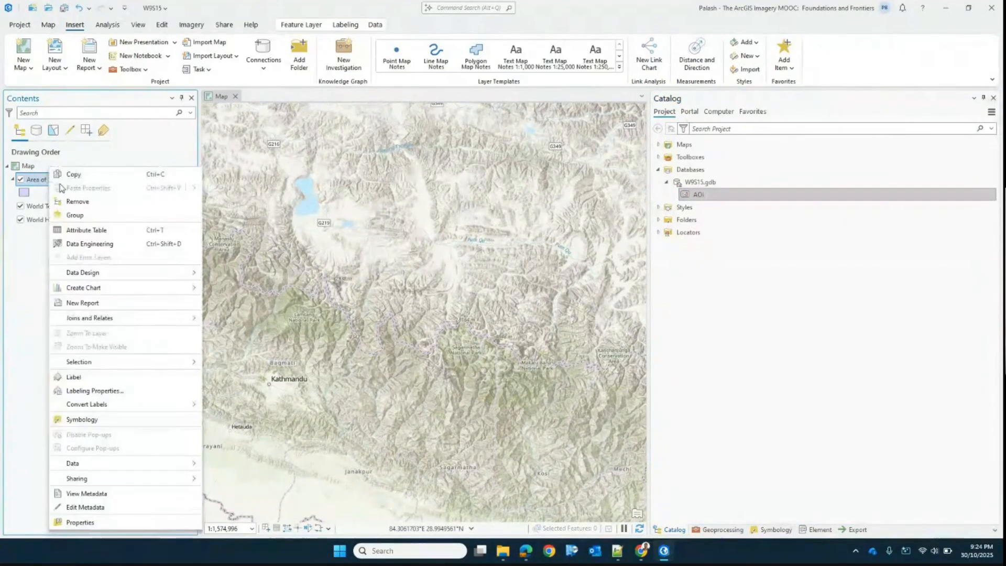
pyautogui.click(79, 522)
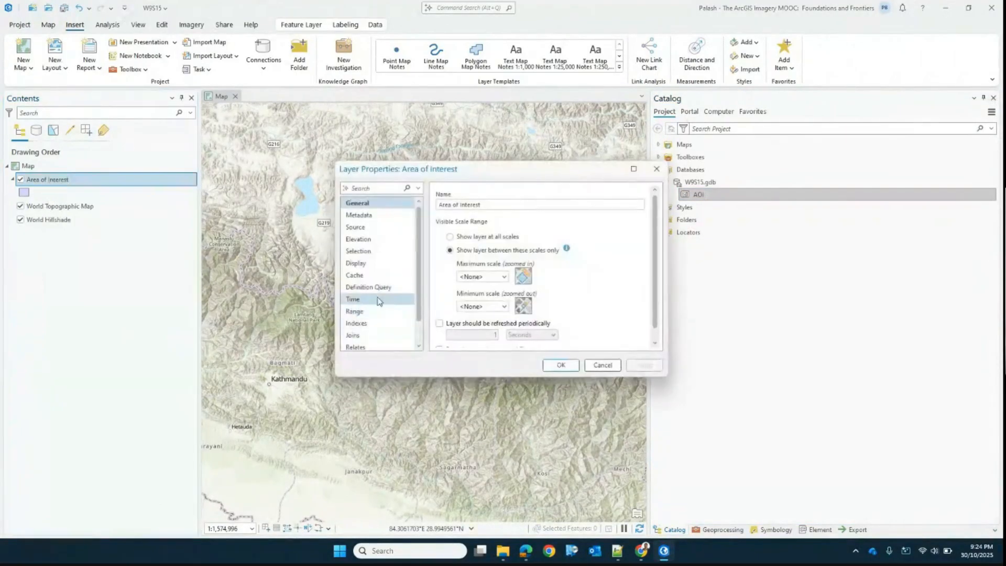
pyautogui.click(355, 227)
pyautogui.click(603, 274)
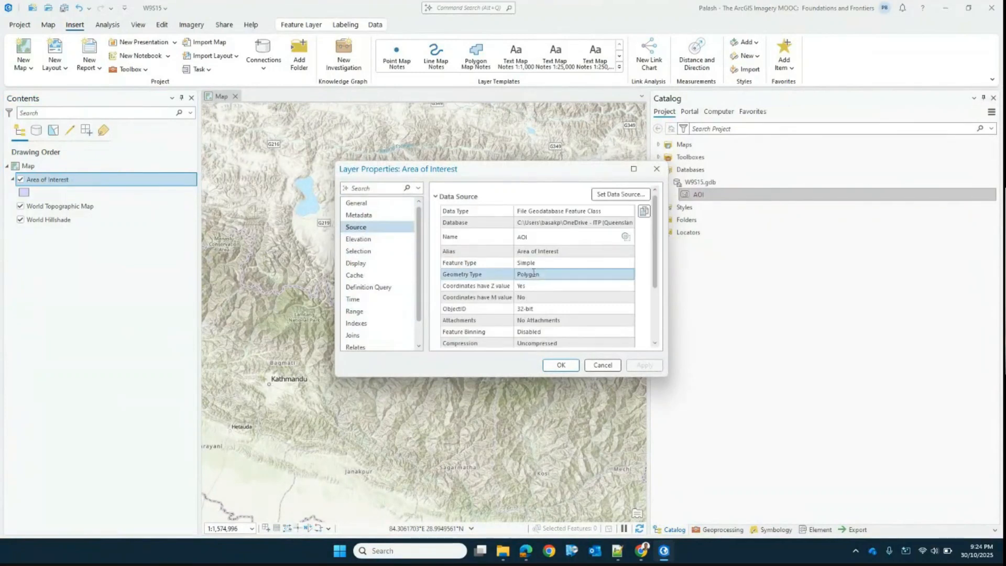
pyautogui.moveTo(664, 376); pyautogui.dragTo(856, 501)
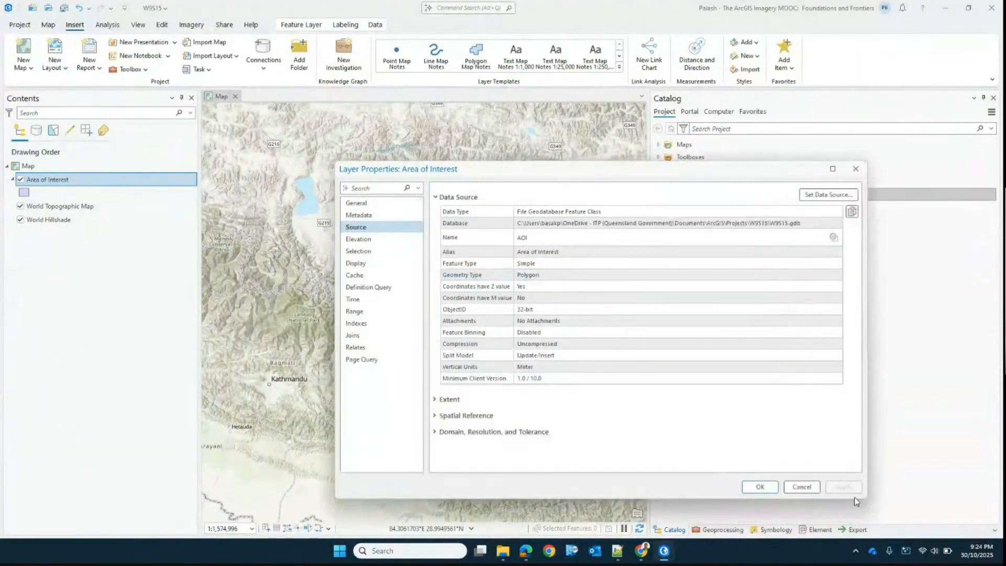
pyautogui.doubleClick(524, 239)
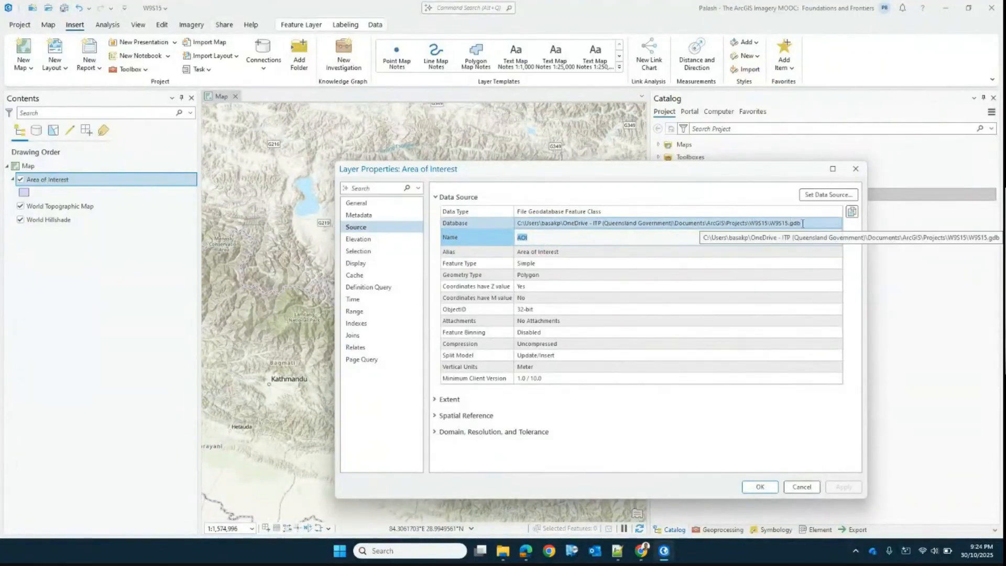
pyautogui.moveTo(802, 224); pyautogui.dragTo(782, 224)
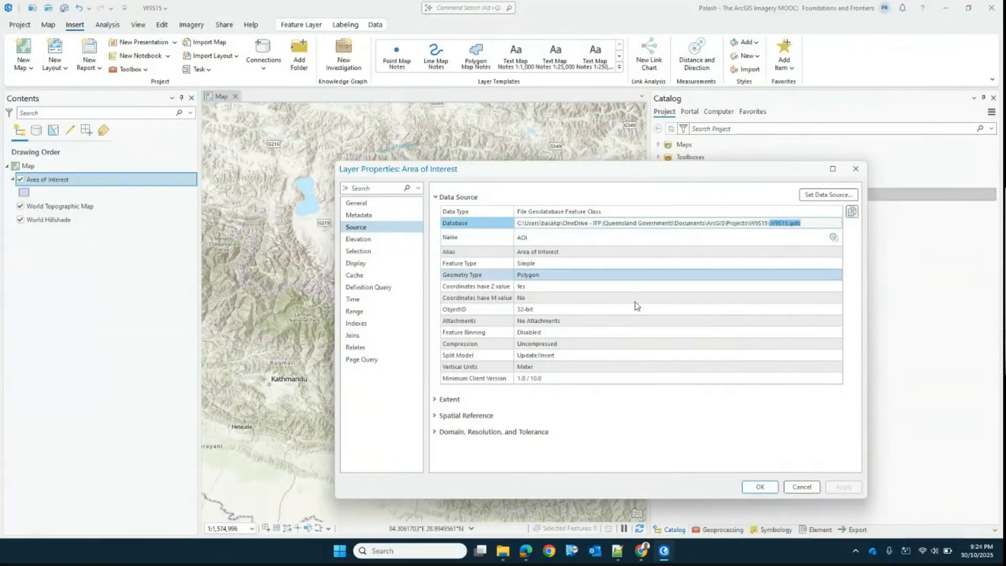
pyautogui.click(797, 487)
pyautogui.click(797, 487)
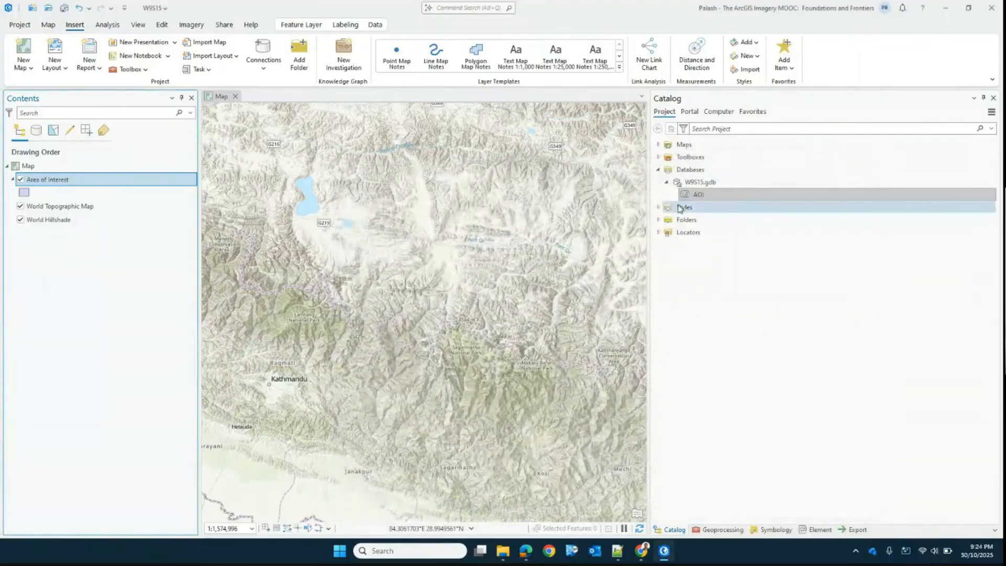
# Refresh the W9S15.gdb geodatabase and select its AOI feature class
pyautogui.click(689, 182)
pyautogui.rightClick(690, 183)
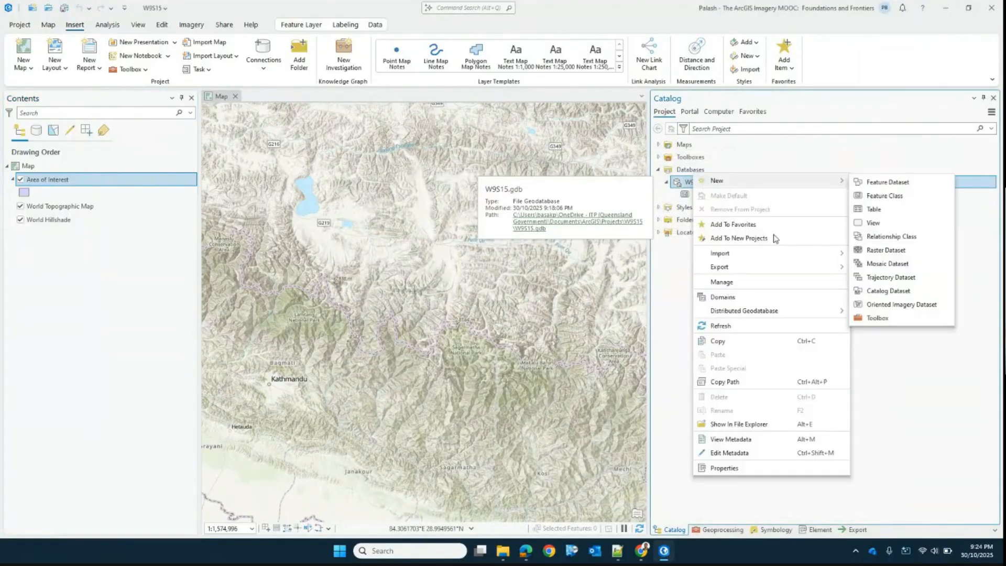
pyautogui.click(729, 325)
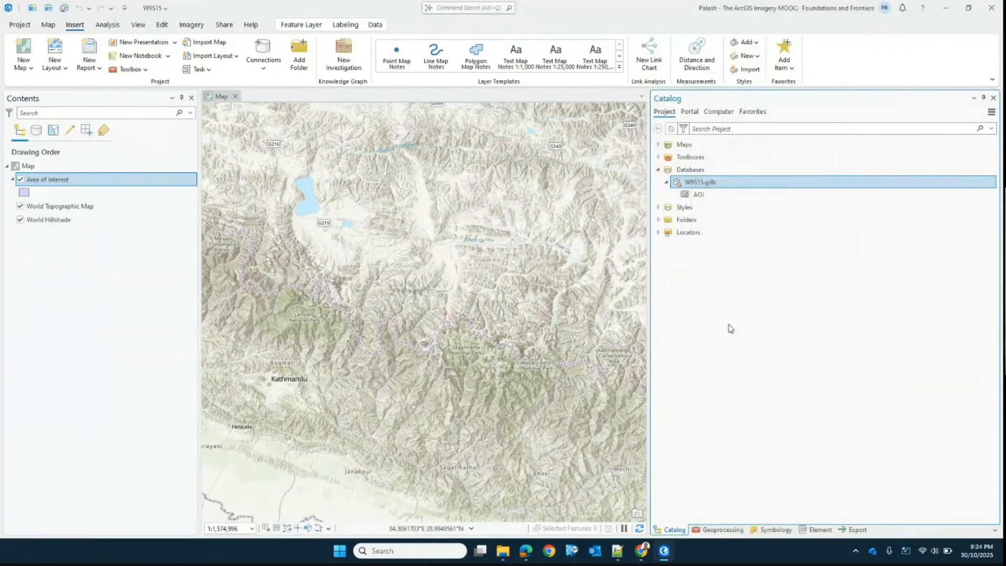
pyautogui.click(716, 194)
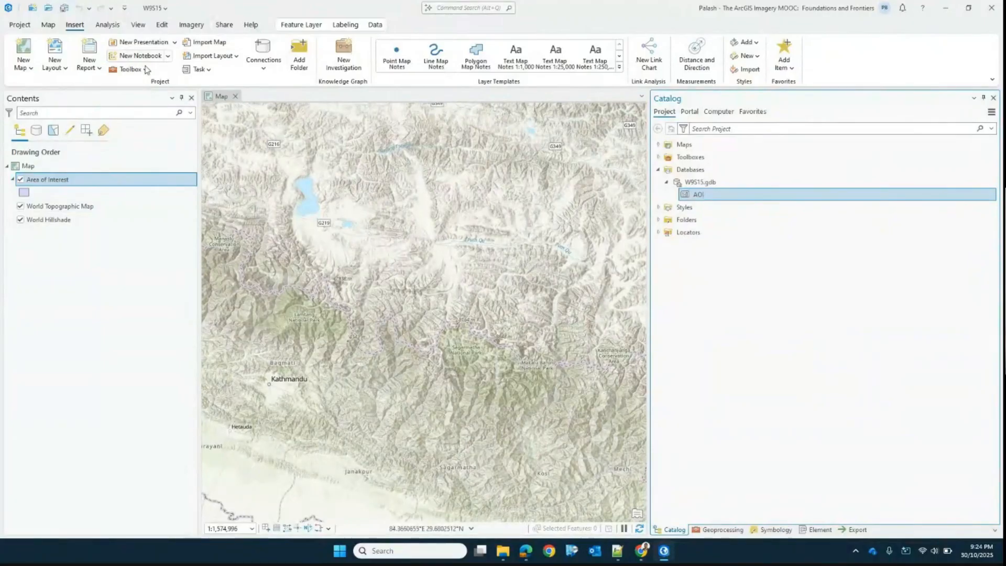
# Create a rectangular Area of Interest feature, about 698 km in perimeter, from southwest of Kathmandu to northeast of Sagarmatha National Park
pyautogui.click(74, 181)
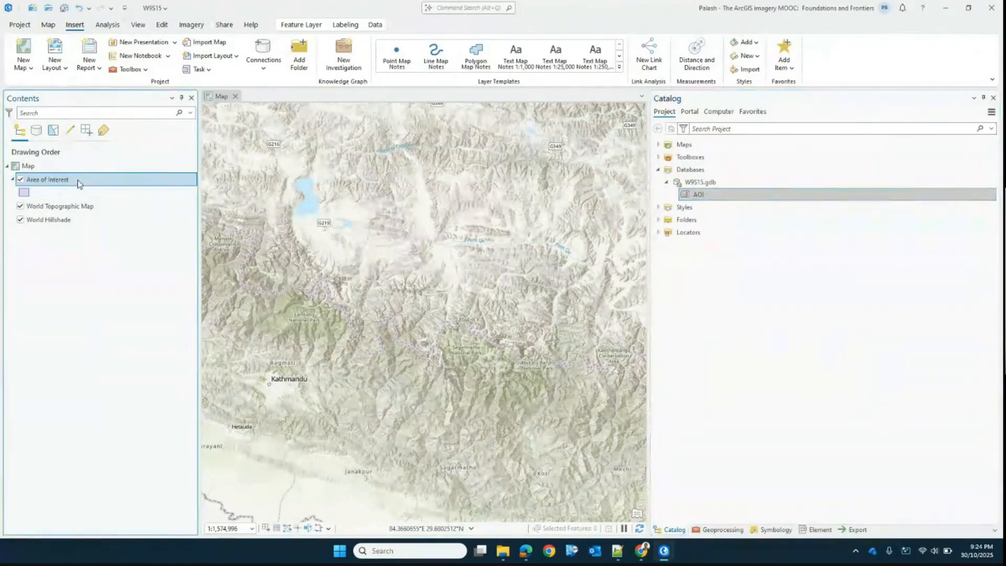
pyautogui.click(36, 169)
pyautogui.click(45, 180)
pyautogui.click(162, 26)
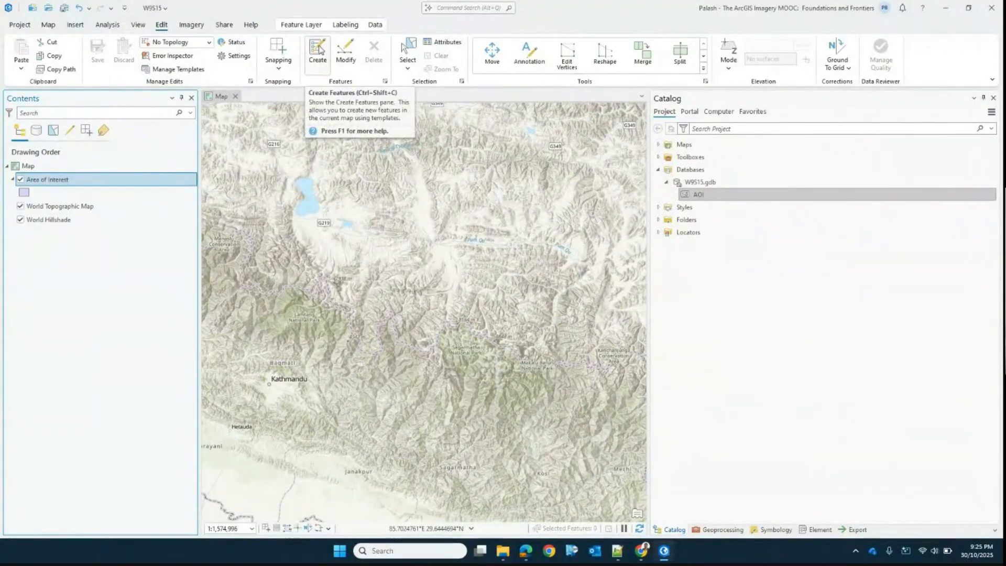
pyautogui.click(316, 55)
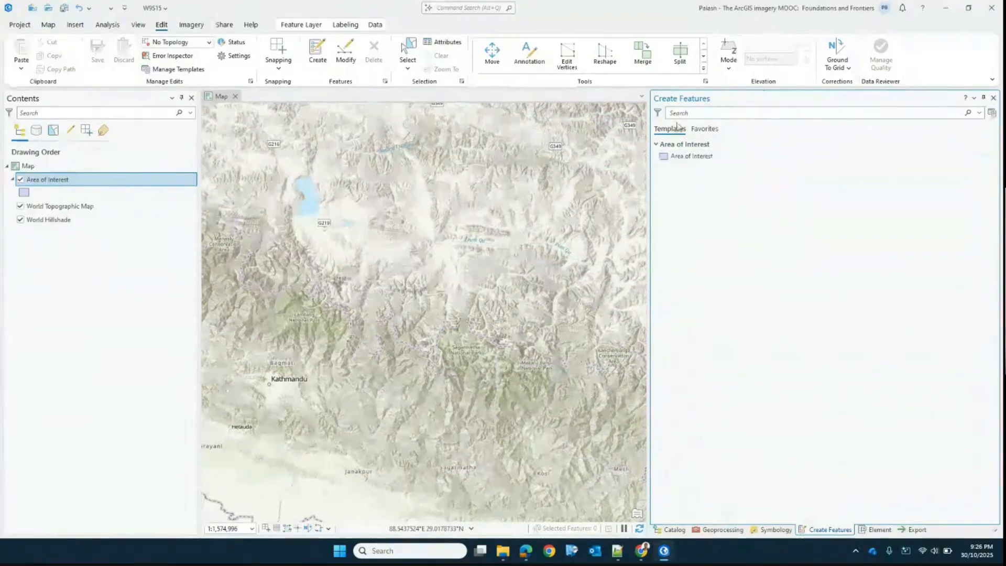
pyautogui.click(689, 157)
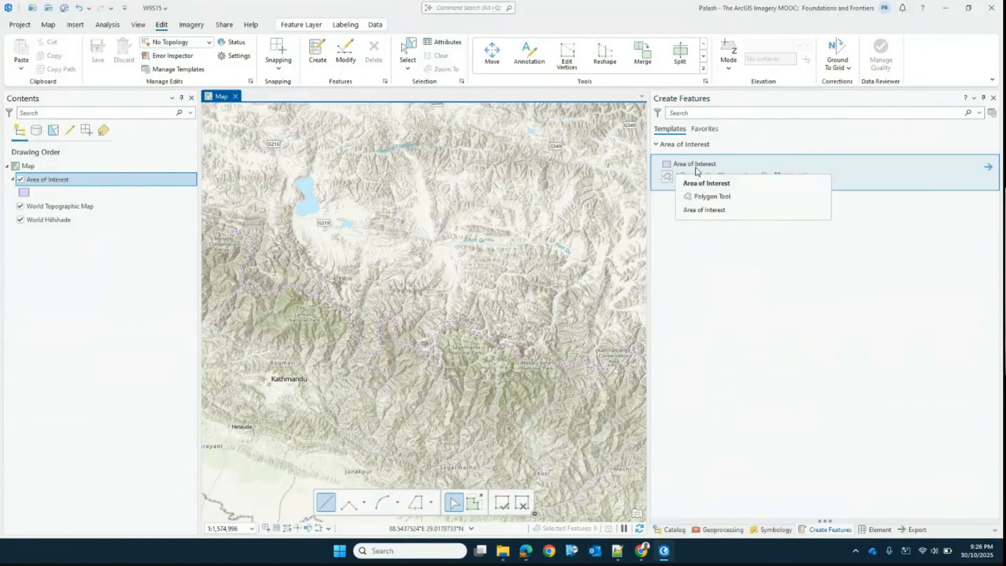
pyautogui.click(667, 179)
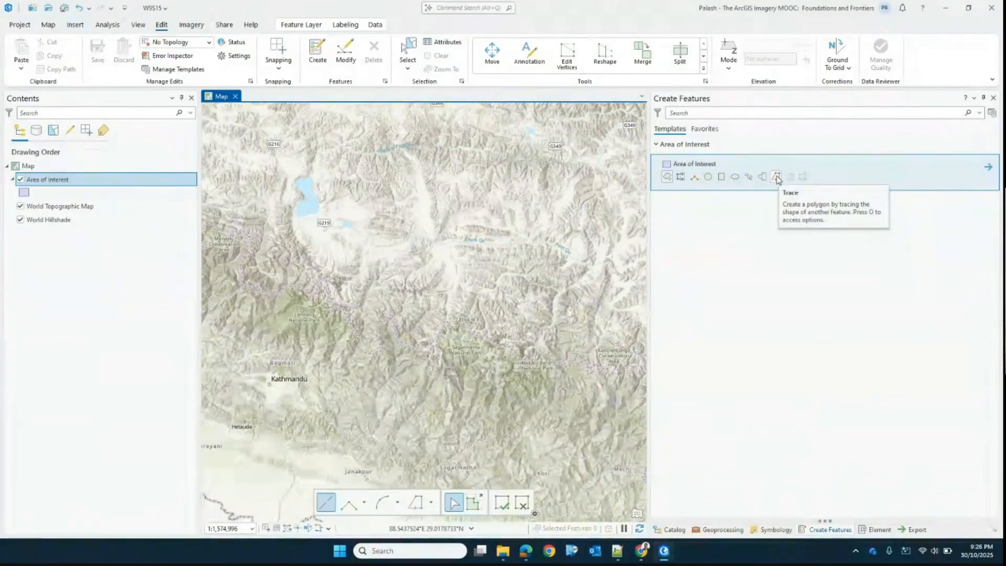
pyautogui.click(721, 177)
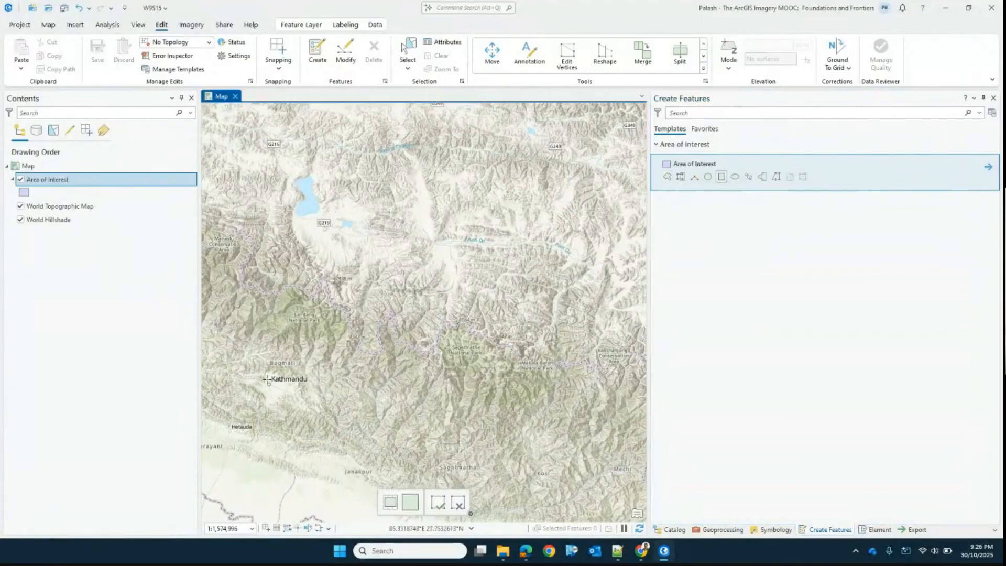
pyautogui.click(247, 419)
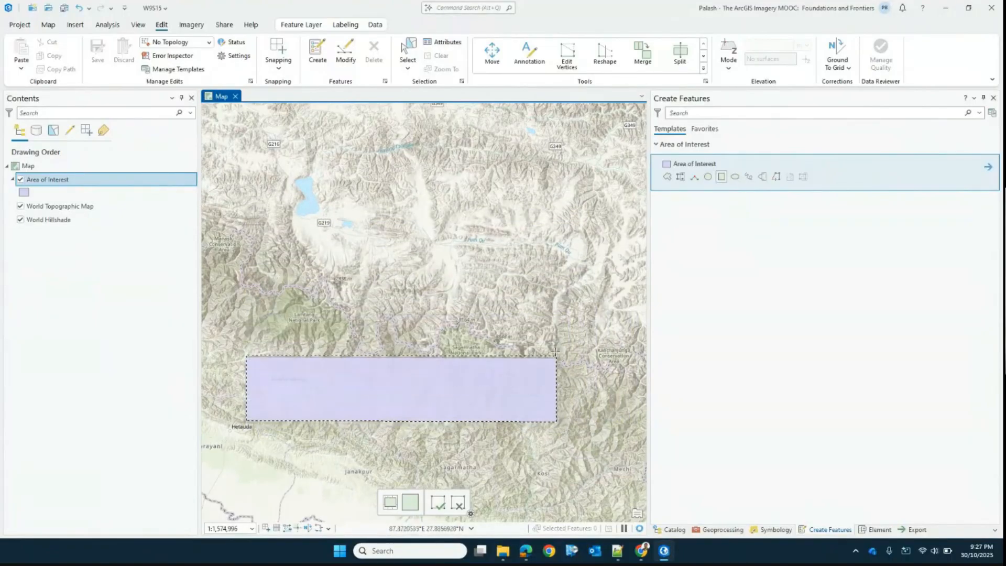
pyautogui.click(561, 299)
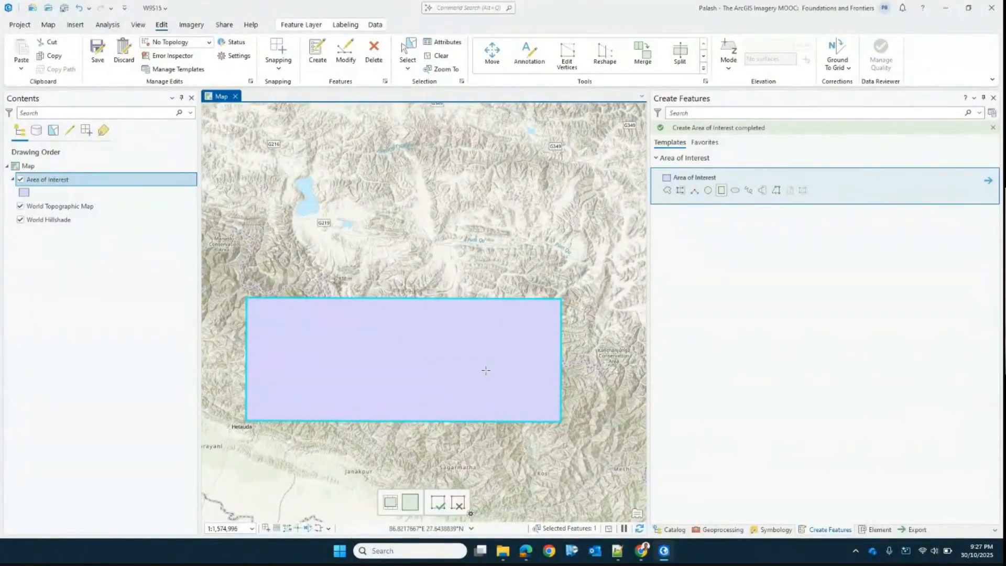
# Symbolize the Area of Interest layer with the thicker Black Outline symbol from the ArcGIS 2D gallery
pyautogui.click(24, 193)
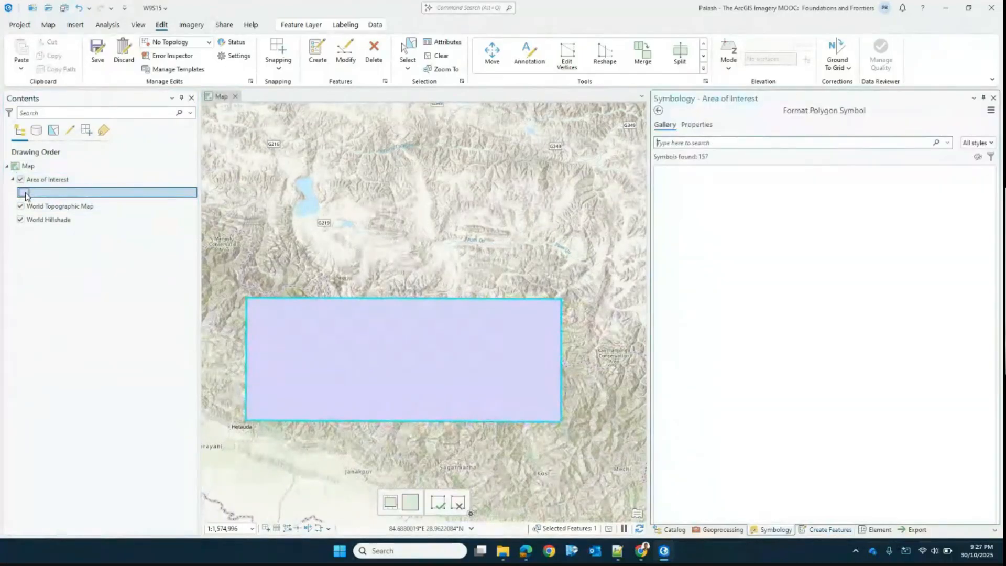
pyautogui.click(717, 200)
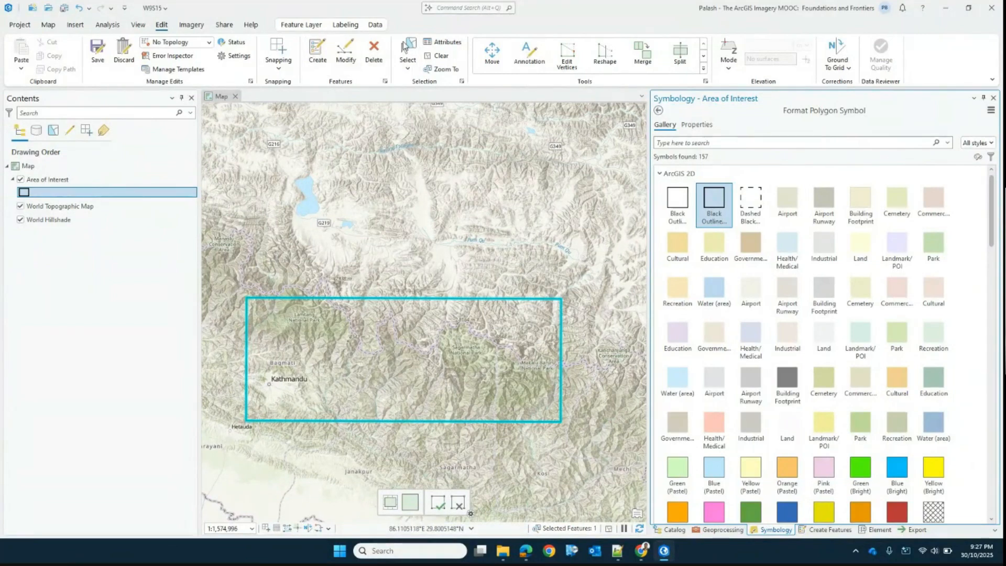
# Clear the rectangle's selection and save all edits to the Area of Interest layer
pyautogui.click(434, 57)
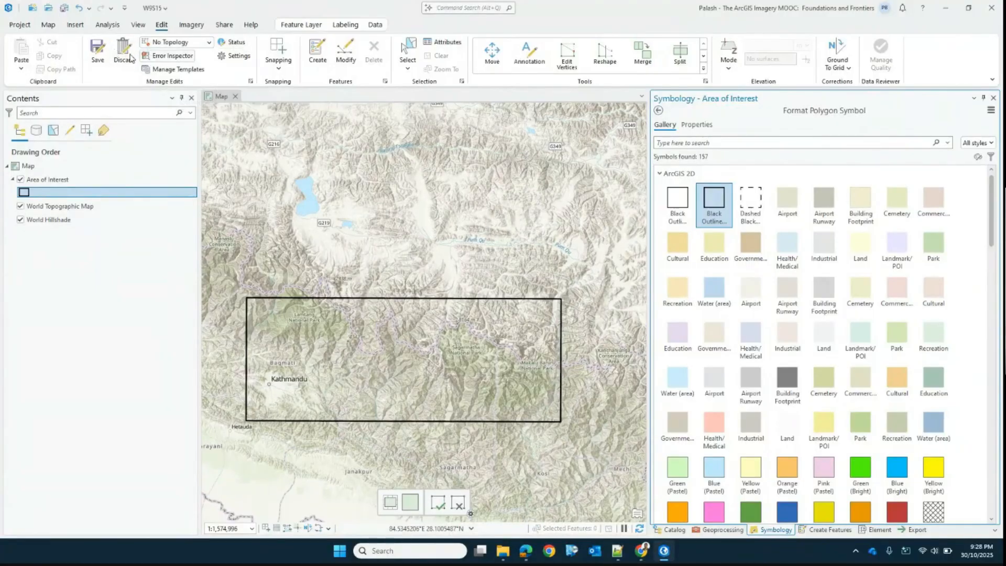
pyautogui.click(96, 73)
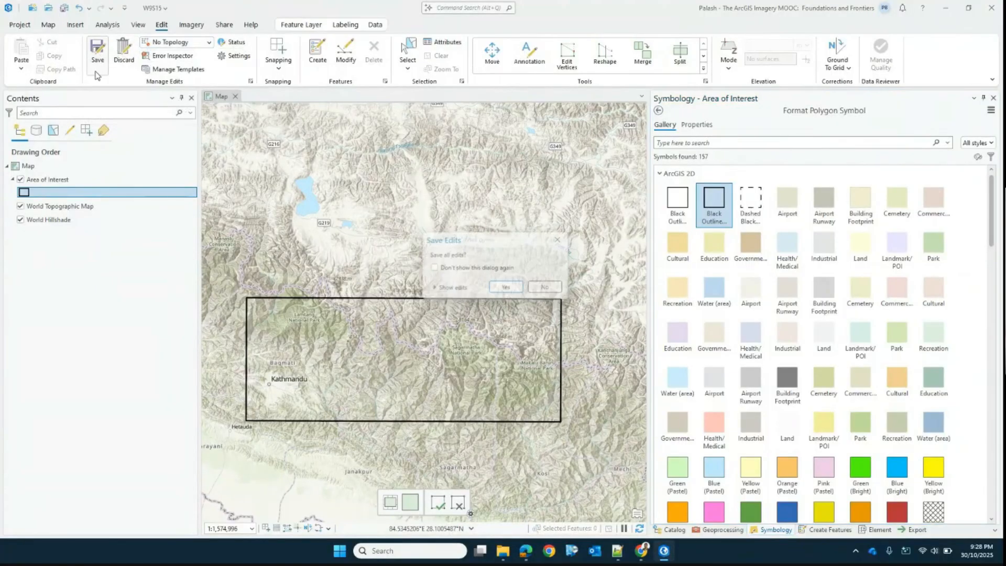
pyautogui.click(512, 289)
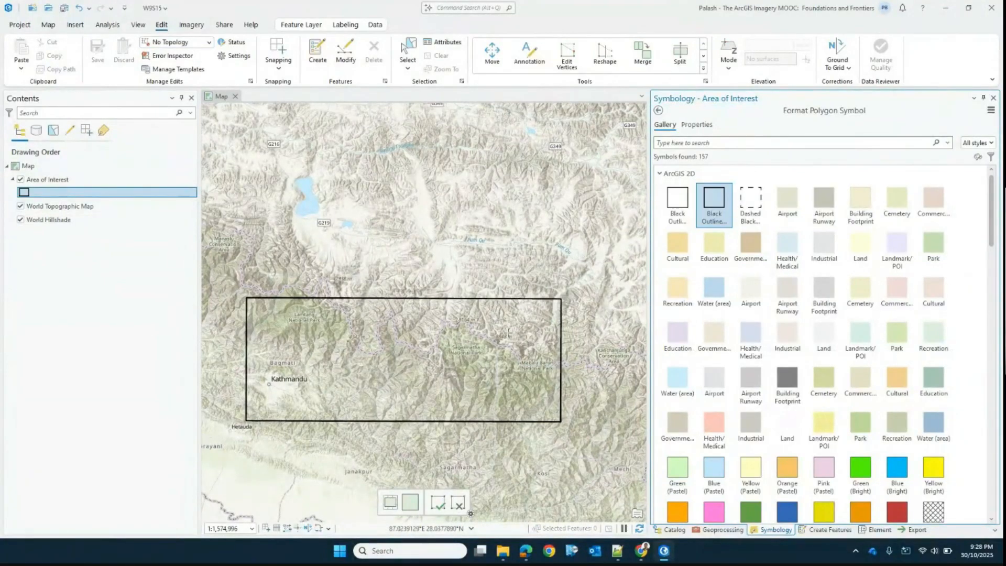
# Examine the Area of Interest attribute table, selecting the rectangle's record to highlight it on the map, and close the table
pyautogui.click(71, 181)
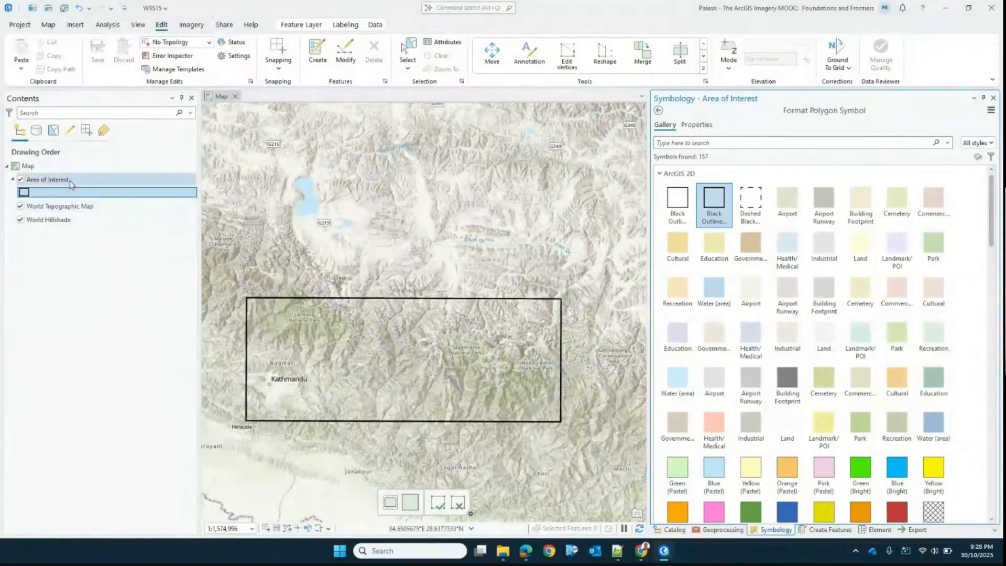
pyautogui.rightClick(72, 184)
pyautogui.click(116, 230)
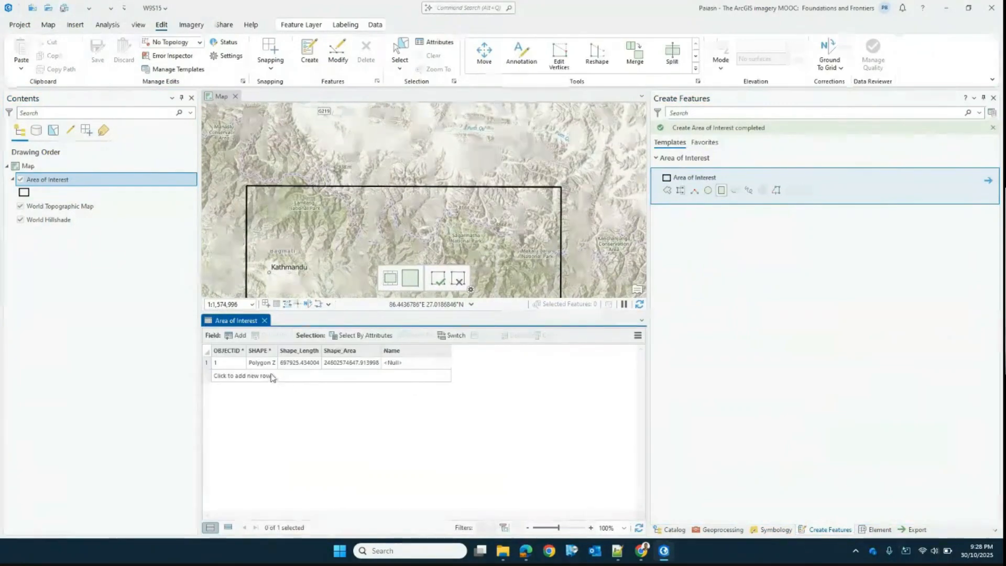
pyautogui.click(425, 367)
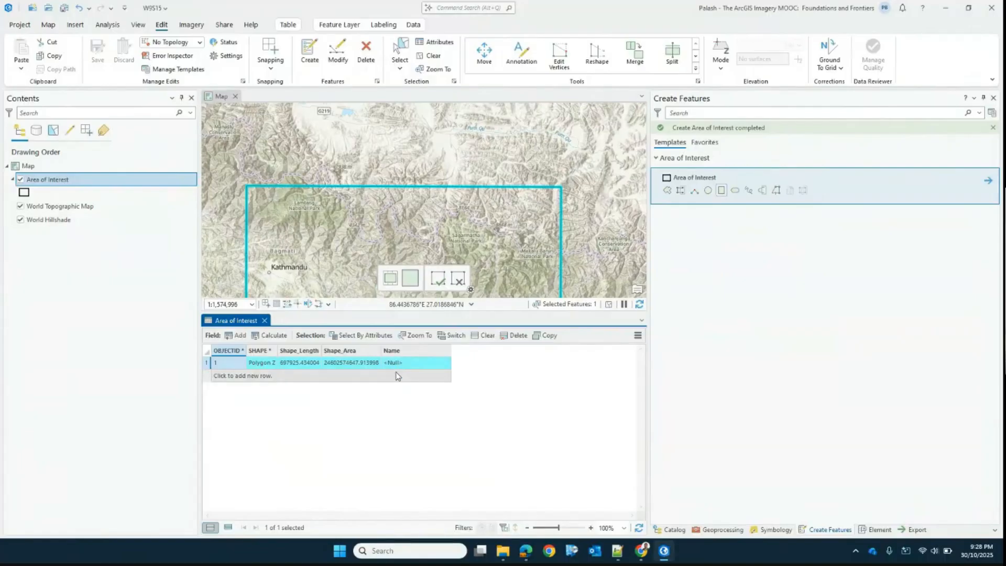
pyautogui.click(264, 320)
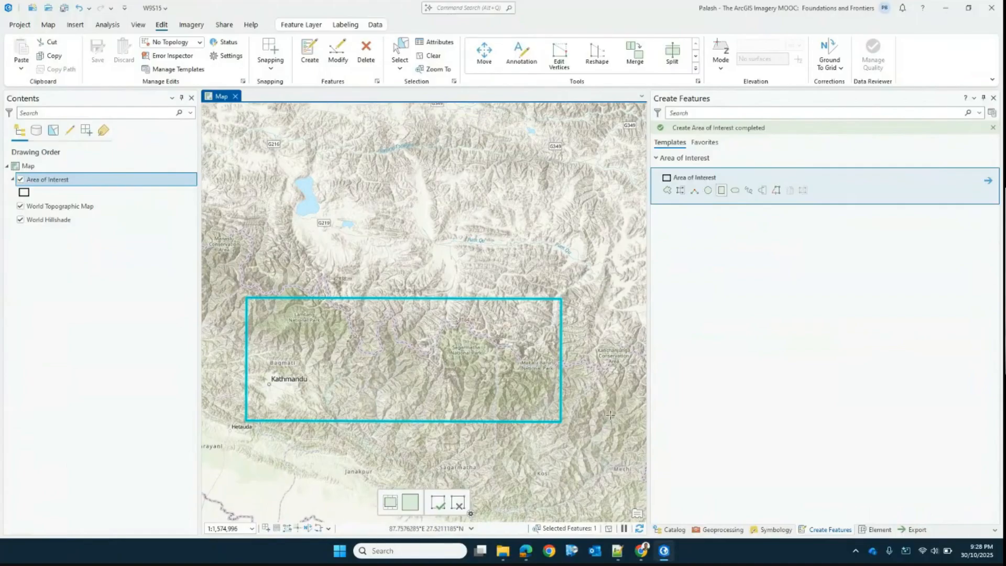
# Create an eight-vertex Area of Interest polygon, about 326 km in perimeter, around the Kanchenjunga Conservation Area just east of the rectangle
pyautogui.moveTo(648, 423); pyautogui.dragTo(831, 421)
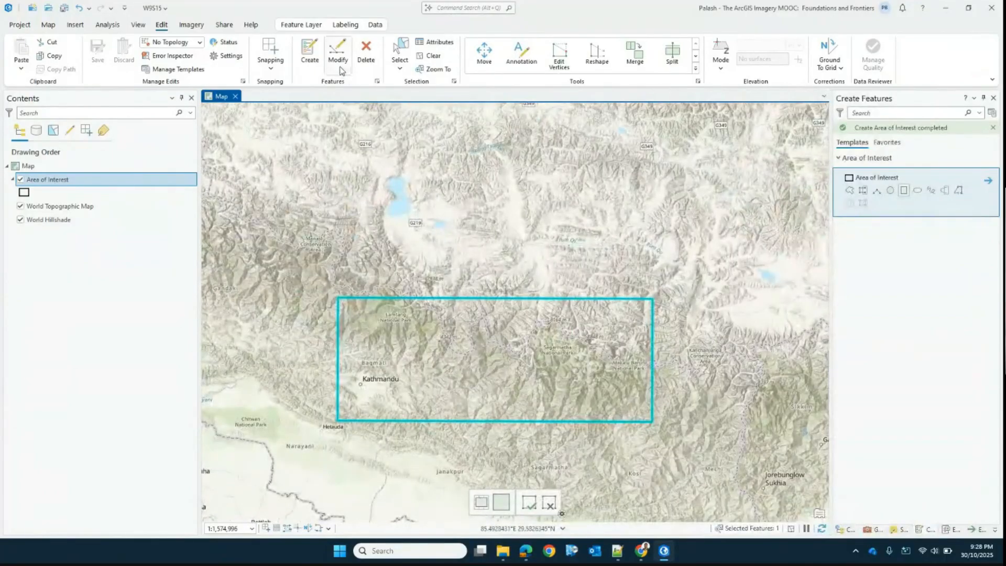
pyautogui.click(309, 54)
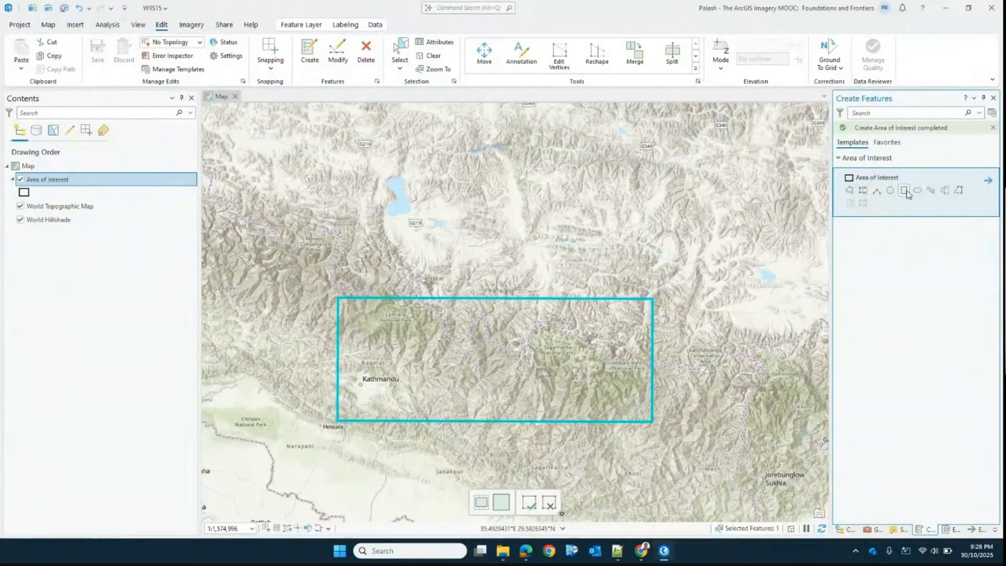
pyautogui.click(849, 191)
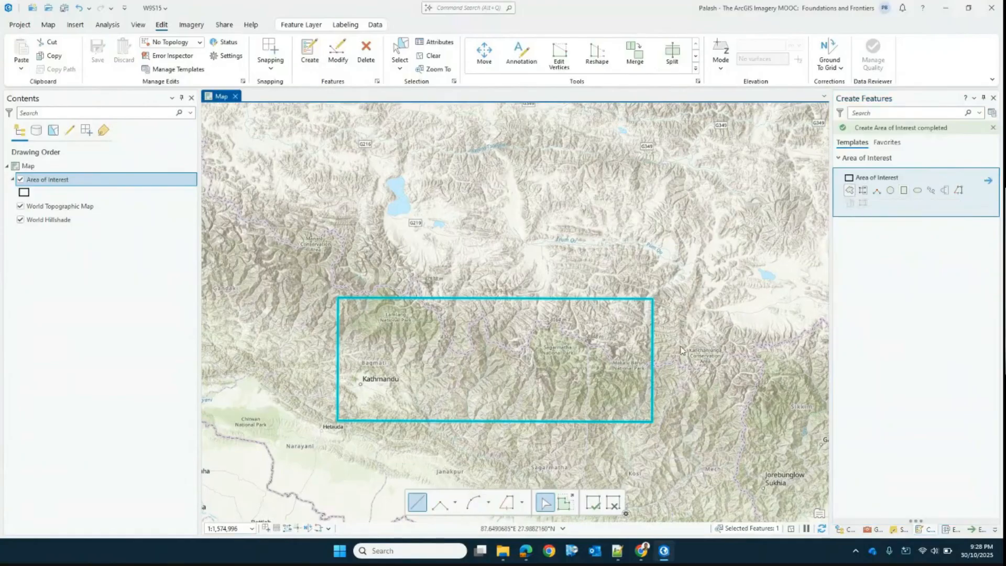
pyautogui.click(698, 289)
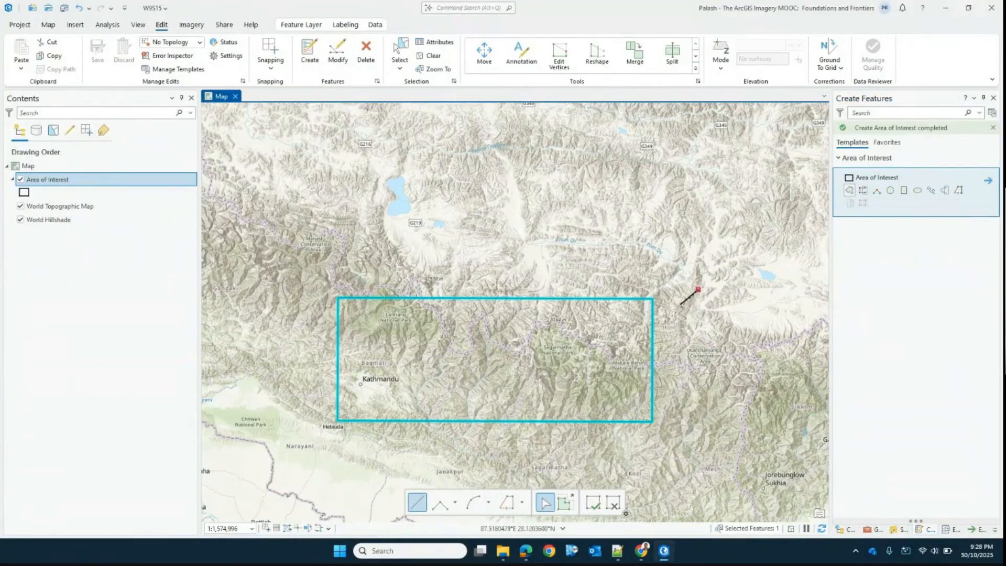
pyautogui.click(657, 333)
pyautogui.click(665, 387)
pyautogui.click(707, 420)
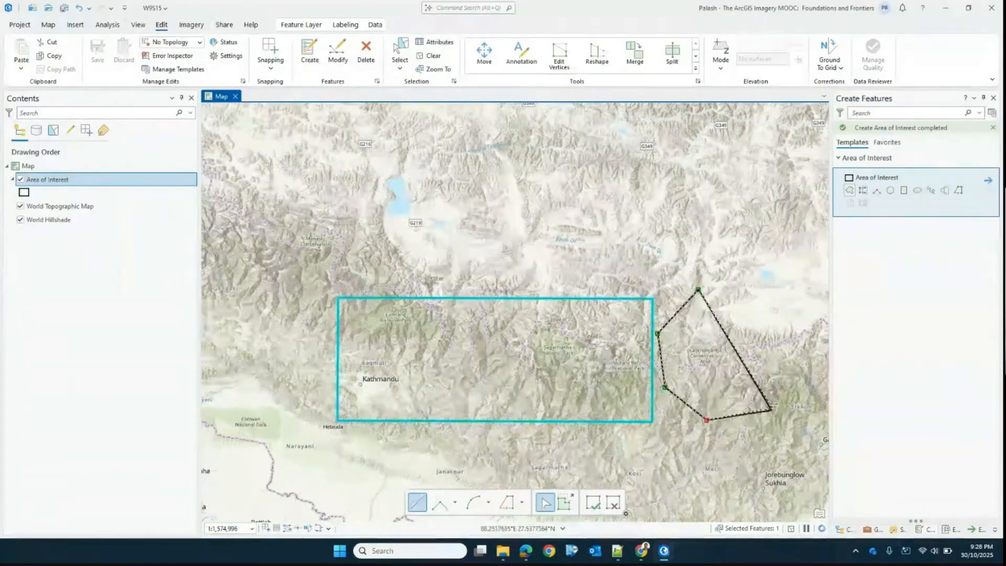
pyautogui.click(774, 403)
pyautogui.click(777, 345)
pyautogui.click(775, 311)
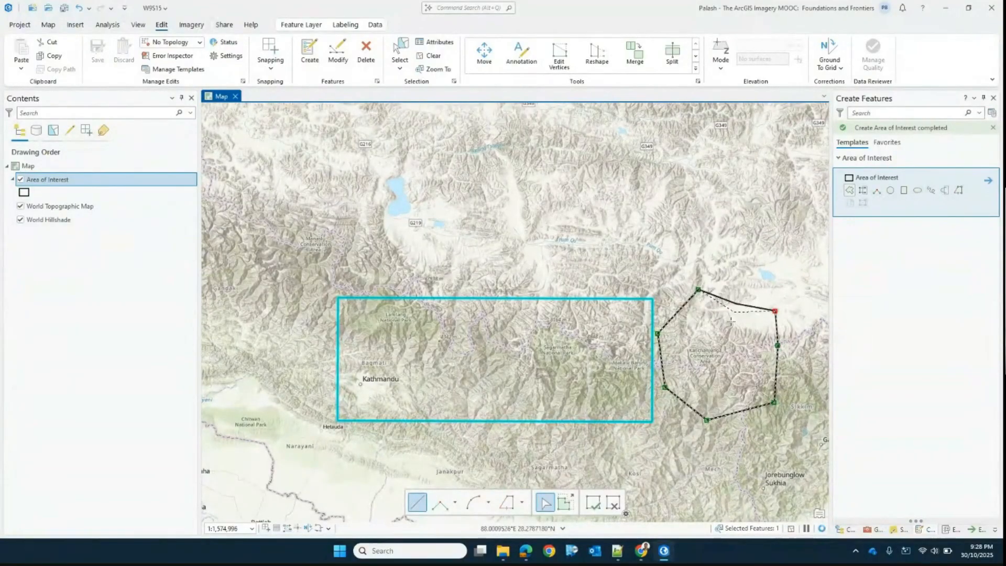
pyautogui.doubleClick(737, 296)
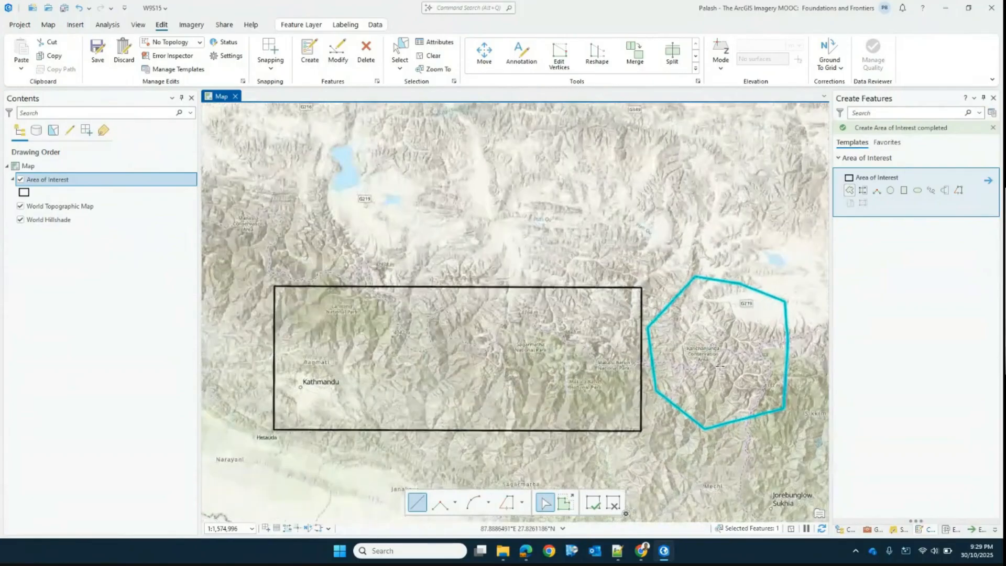
# Set the new polygon's Name attribute to Kanchanjangha and apply the change
pyautogui.scroll(2, 719, 366)
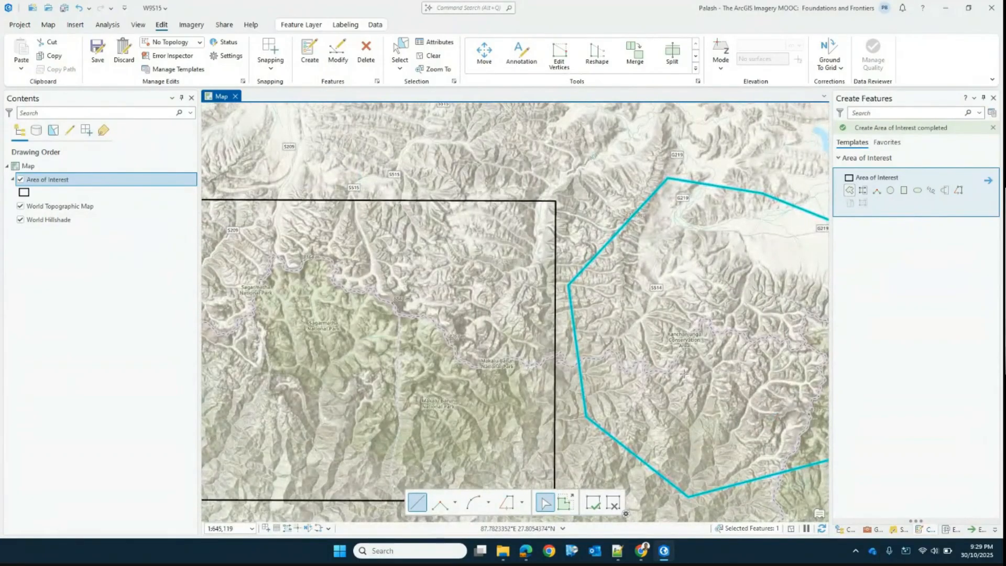
pyautogui.click(438, 45)
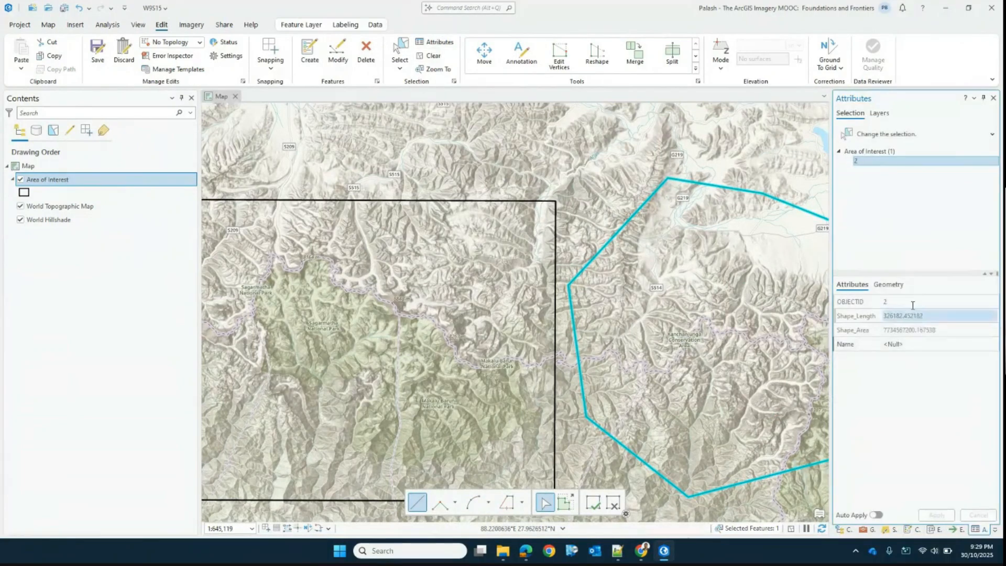
pyautogui.click(904, 343)
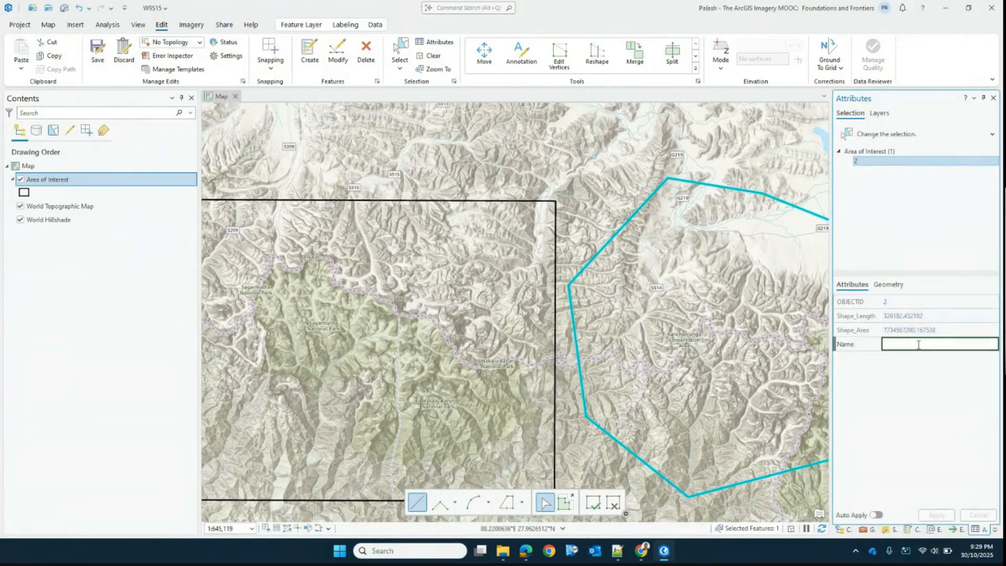
pyautogui.write('Kanchanjangha')
pyautogui.press('Return')
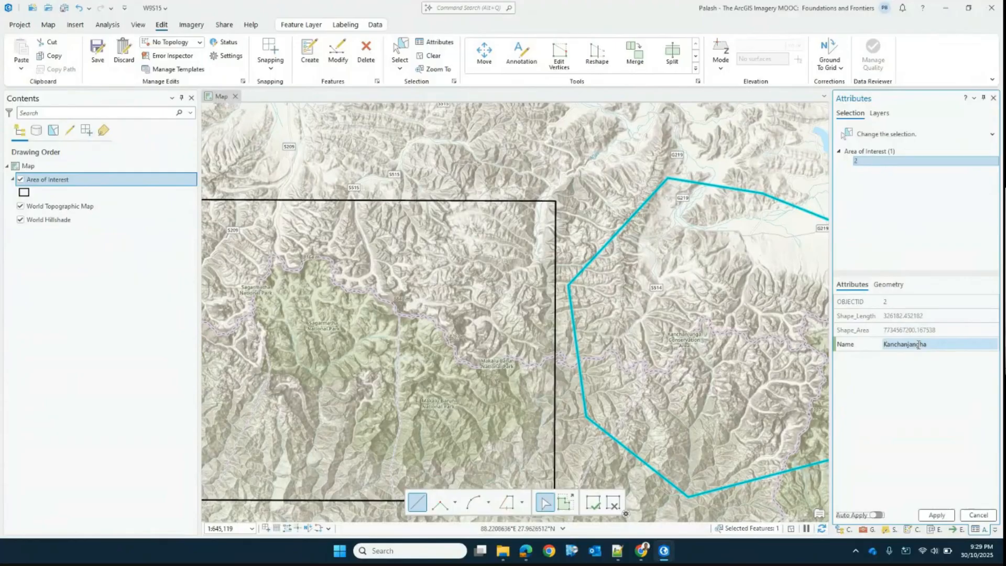
pyautogui.click(950, 514)
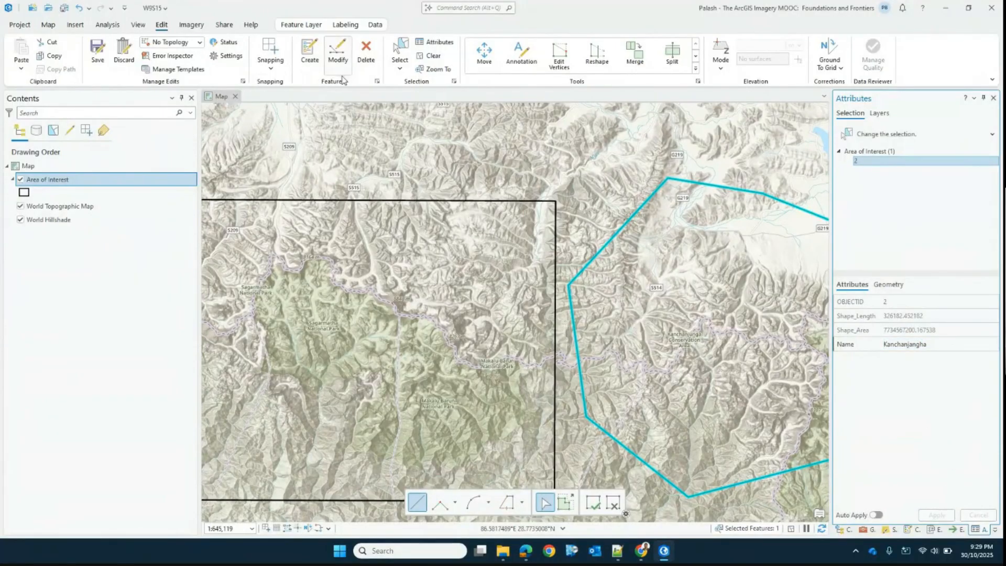
# Save all edits after expanding the list of edited layers, and clear the polygon's selection
pyautogui.click(98, 53)
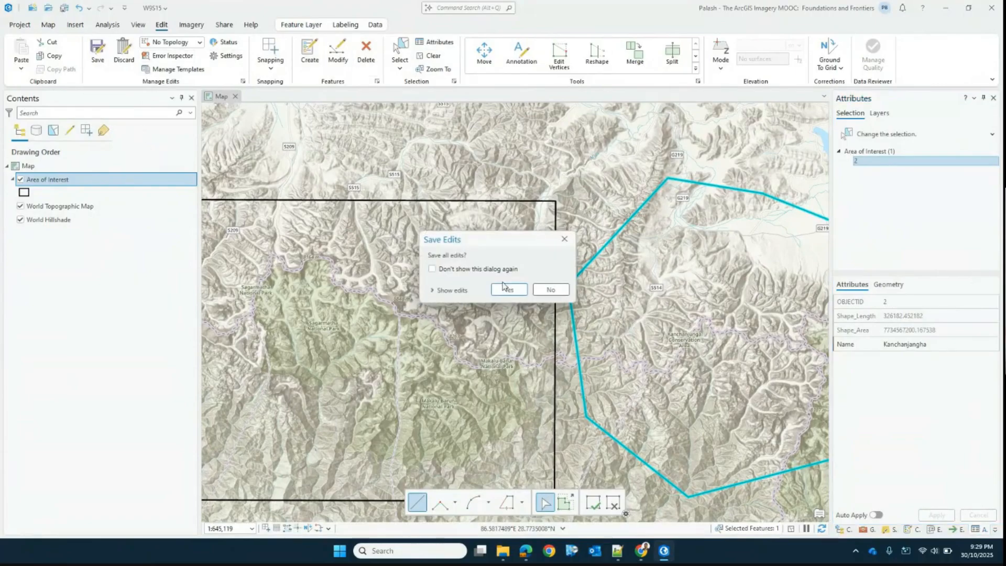
pyautogui.moveTo(450, 234); pyautogui.dragTo(350, 169)
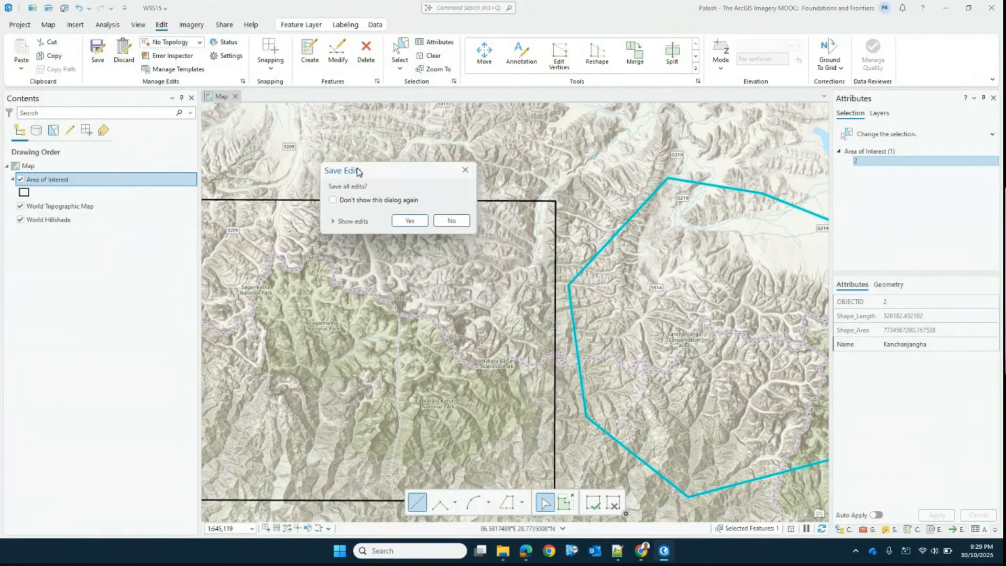
pyautogui.click(333, 224)
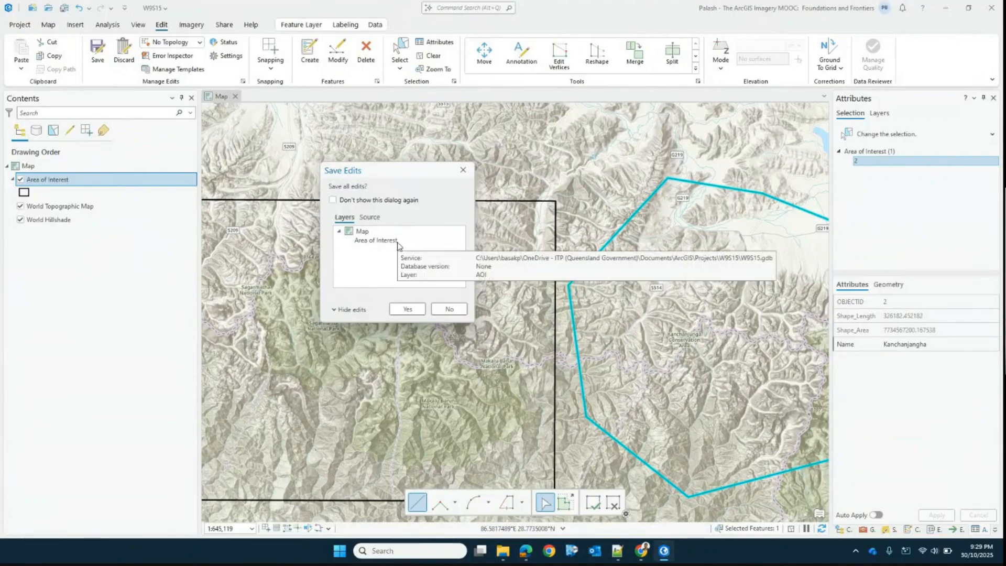
pyautogui.click(407, 310)
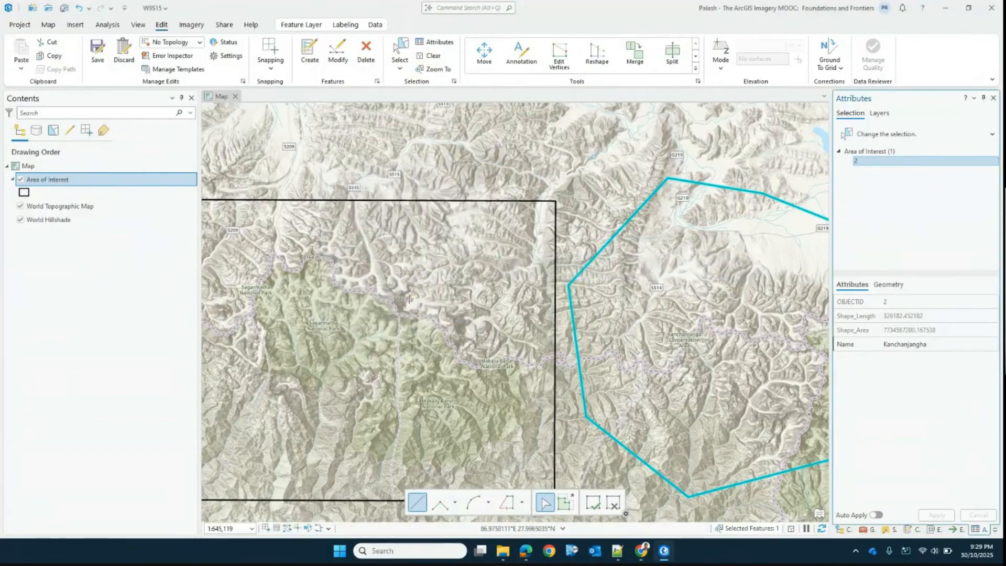
pyautogui.scroll(-2, 564, 297)
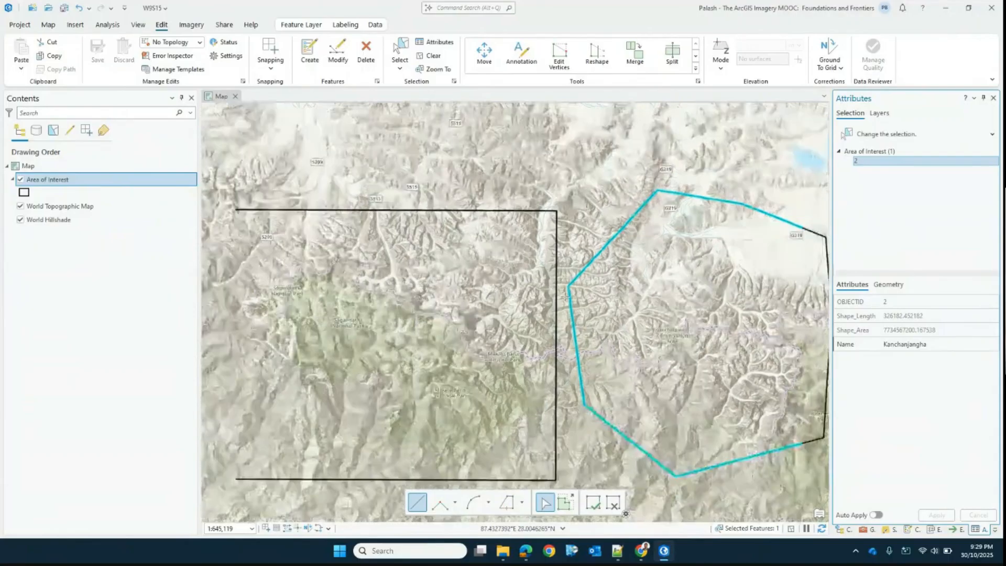
pyautogui.click(421, 56)
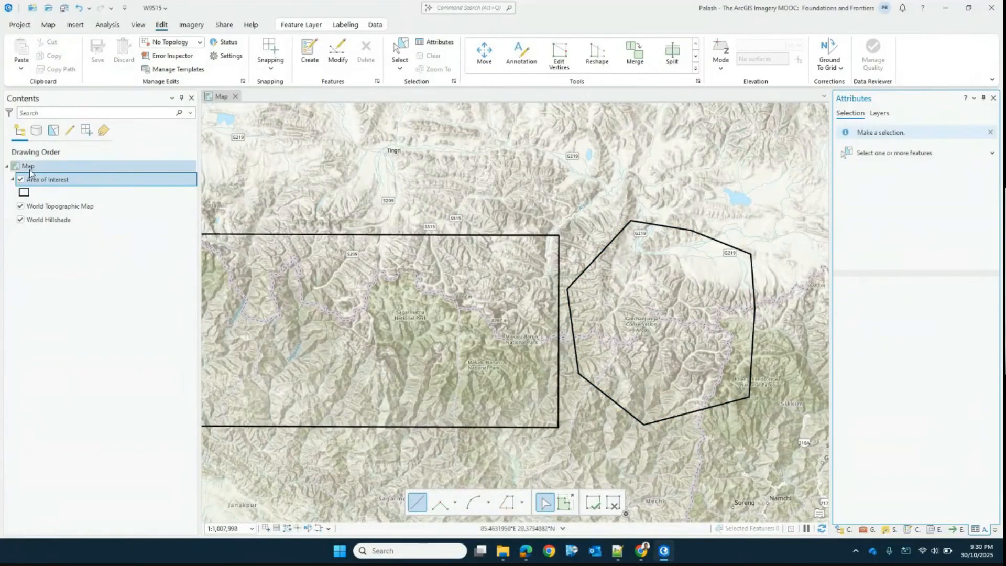
# In the Area of Interest attribute table, name the rectangle's record Kathmandu-Sagarmatha and widen the Name column
pyautogui.rightClick(48, 179)
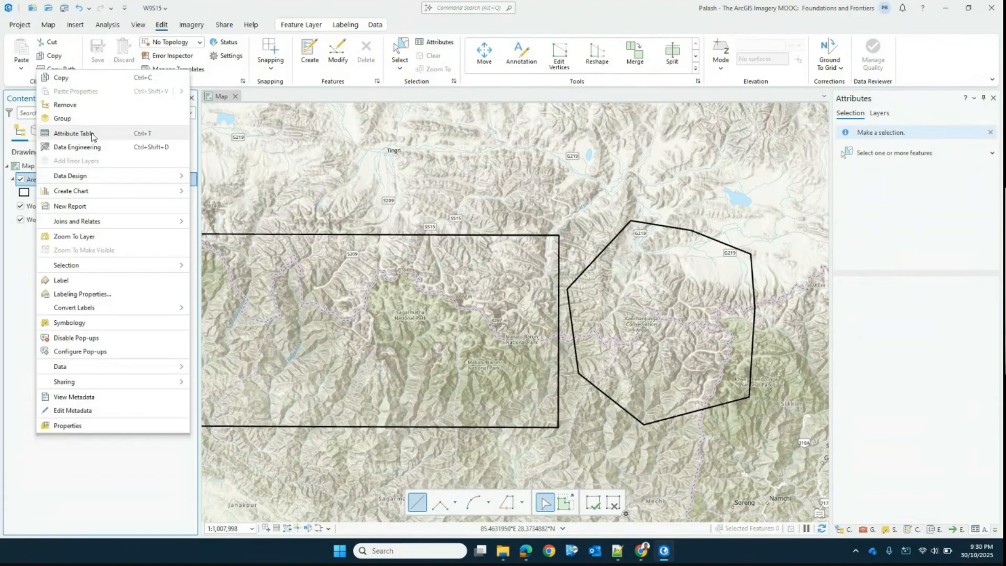
pyautogui.click(73, 133)
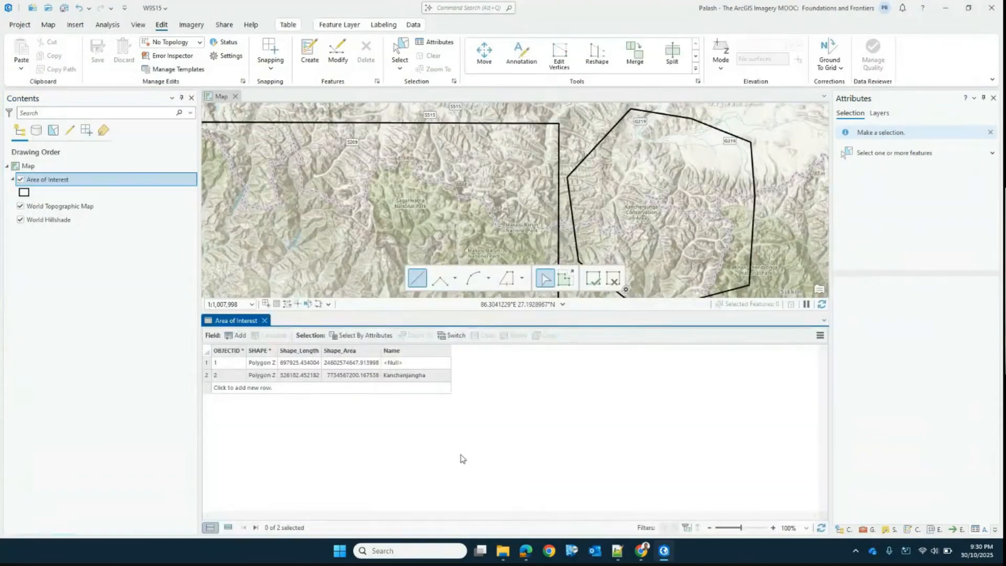
pyautogui.click(405, 363)
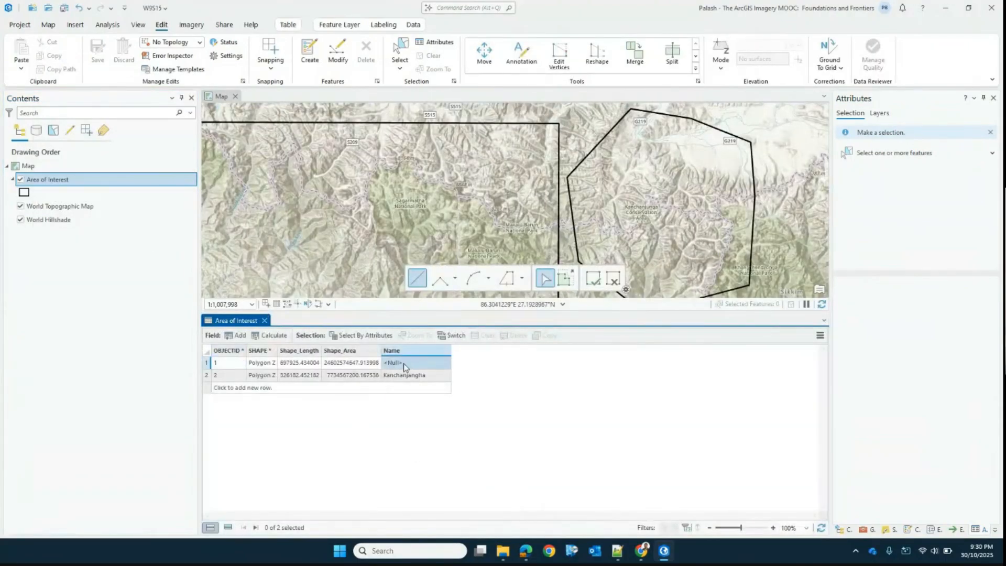
pyautogui.click(404, 363)
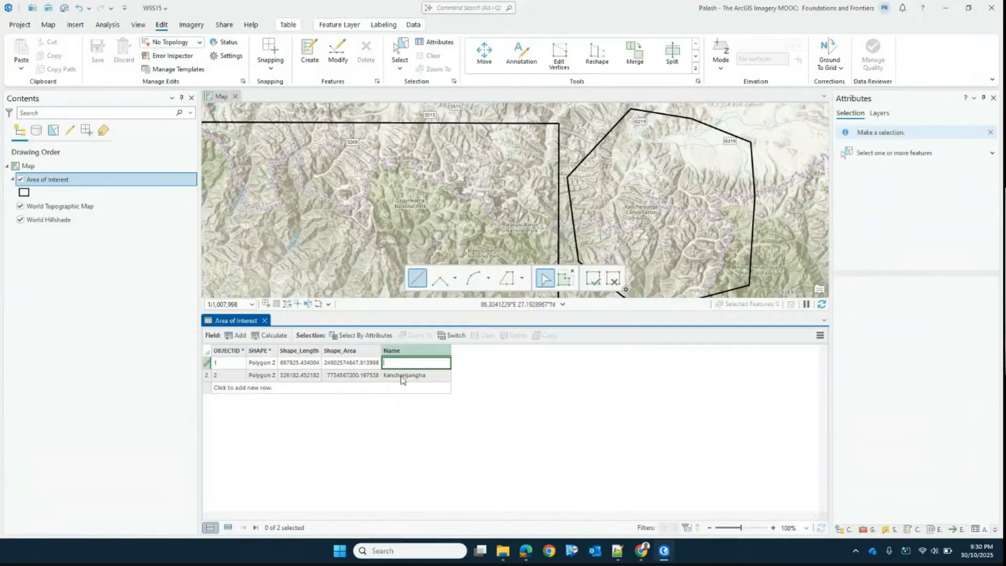
pyautogui.click(403, 379)
pyautogui.doubleClick(413, 364)
pyautogui.press('Return')
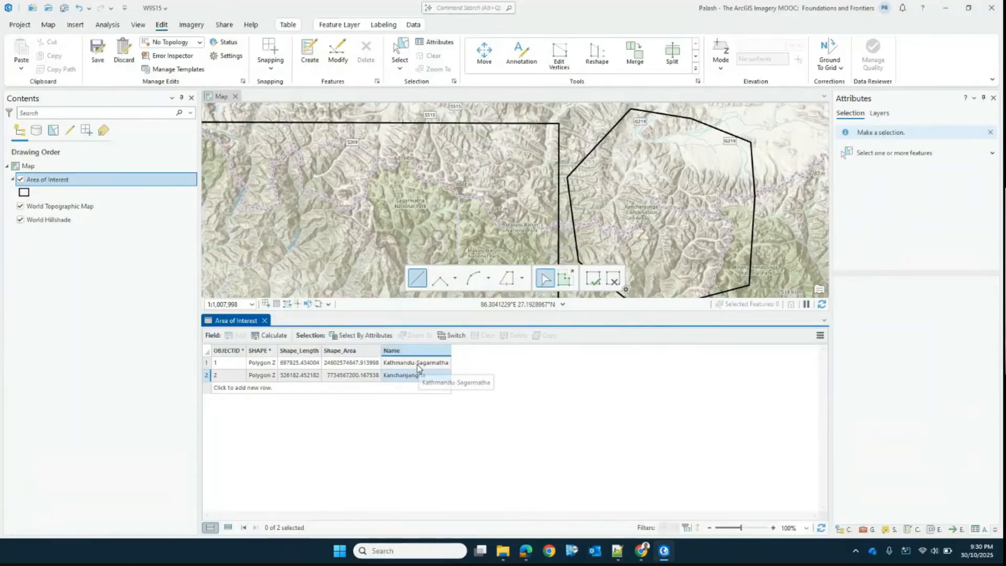
pyautogui.moveTo(451, 348); pyautogui.dragTo(474, 349)
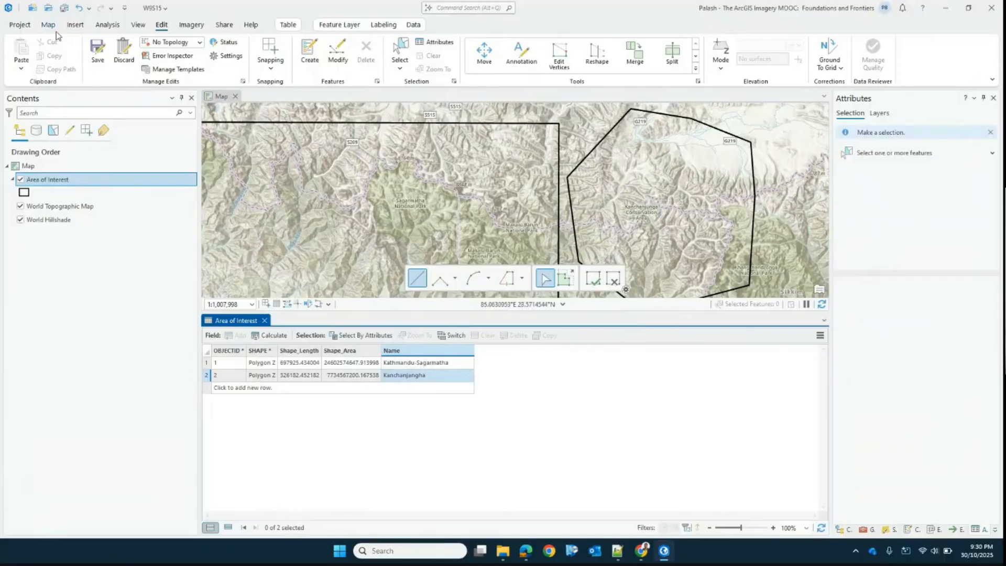
# Save all edits to the Area of Interest layer and close its attribute table
pyautogui.click(97, 55)
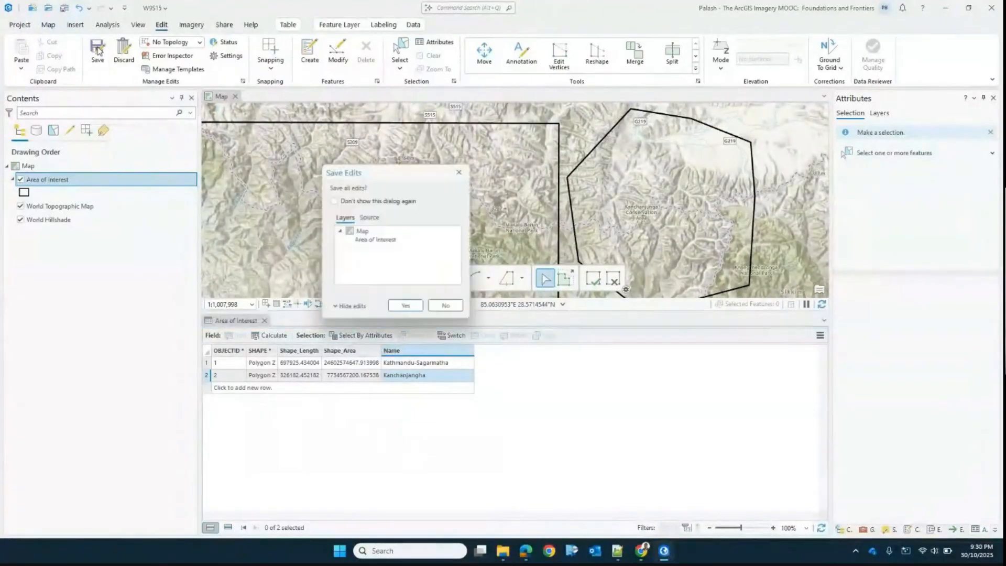
pyautogui.click(410, 309)
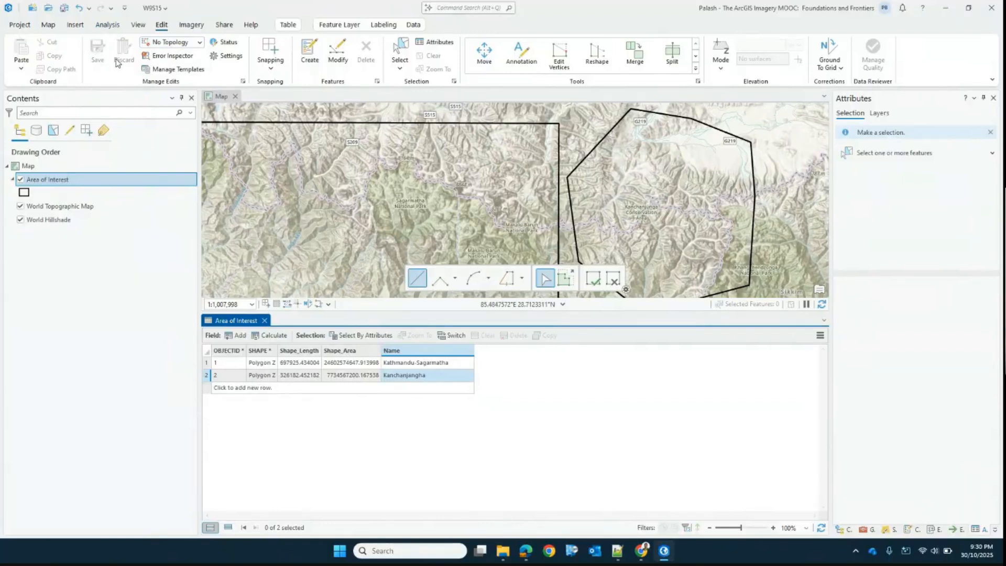
pyautogui.click(264, 321)
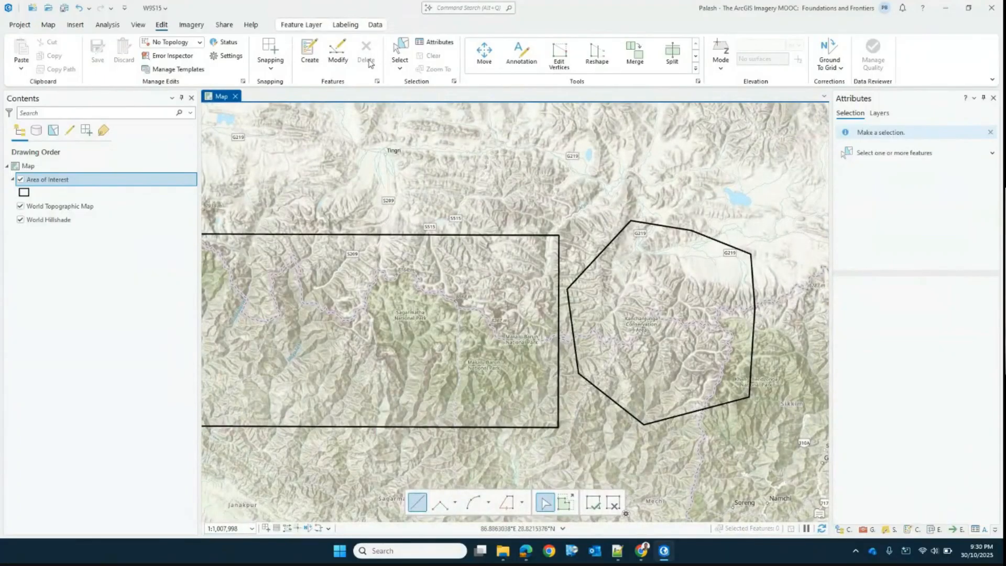
# Move both northern corners of the Kathmandu-Sagarmatha rectangle slightly south with Edit Vertices, finish the modification, and save all edits
pyautogui.click(400, 51)
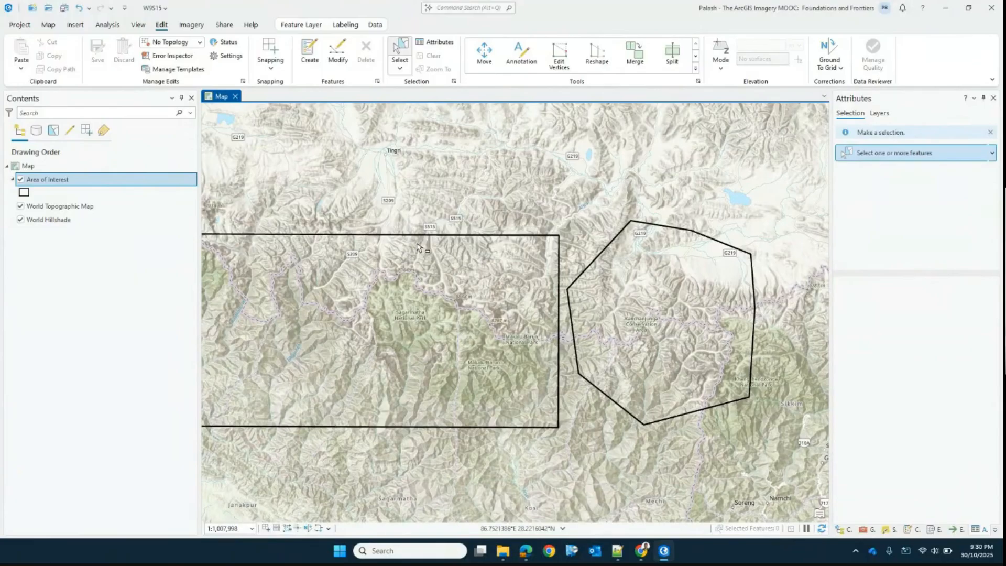
pyautogui.scroll(-5, 418, 246)
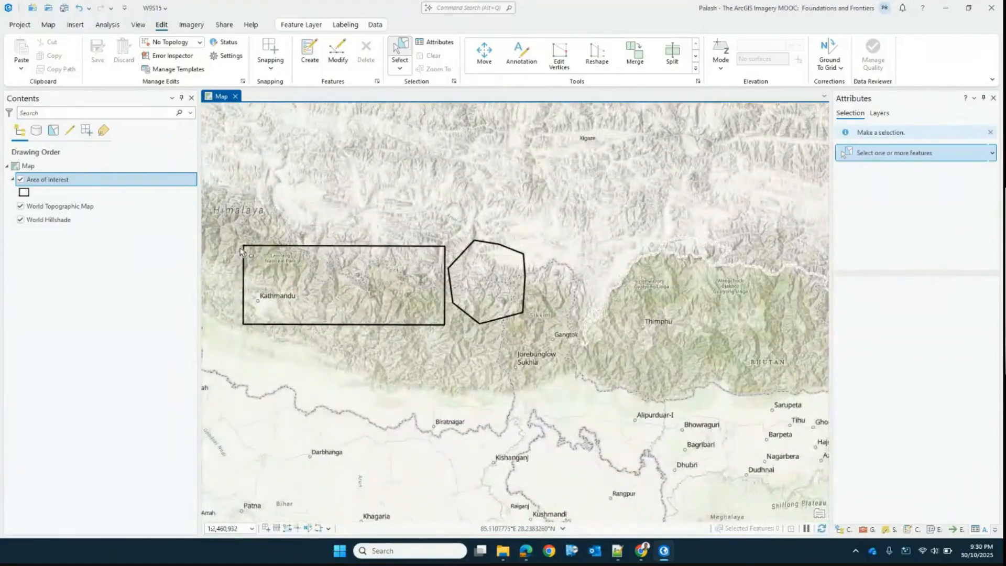
pyautogui.scroll(5, 240, 252)
pyautogui.scroll(-3, 406, 303)
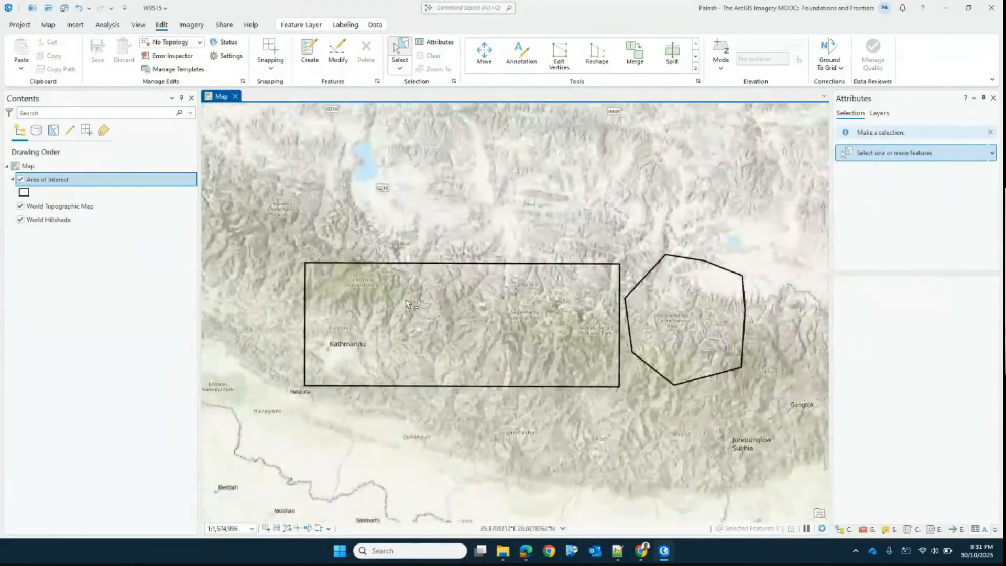
pyautogui.click(406, 302)
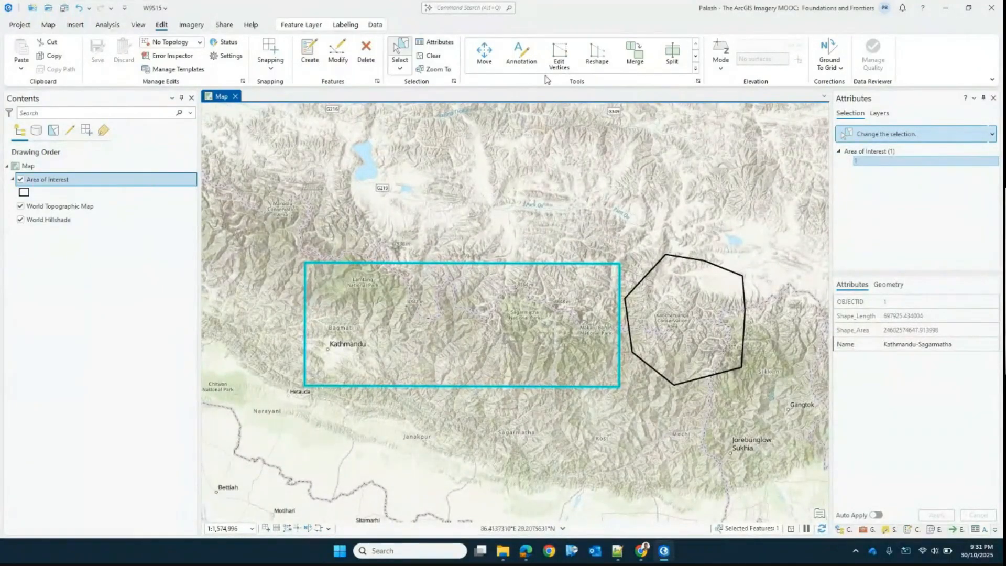
pyautogui.click(562, 55)
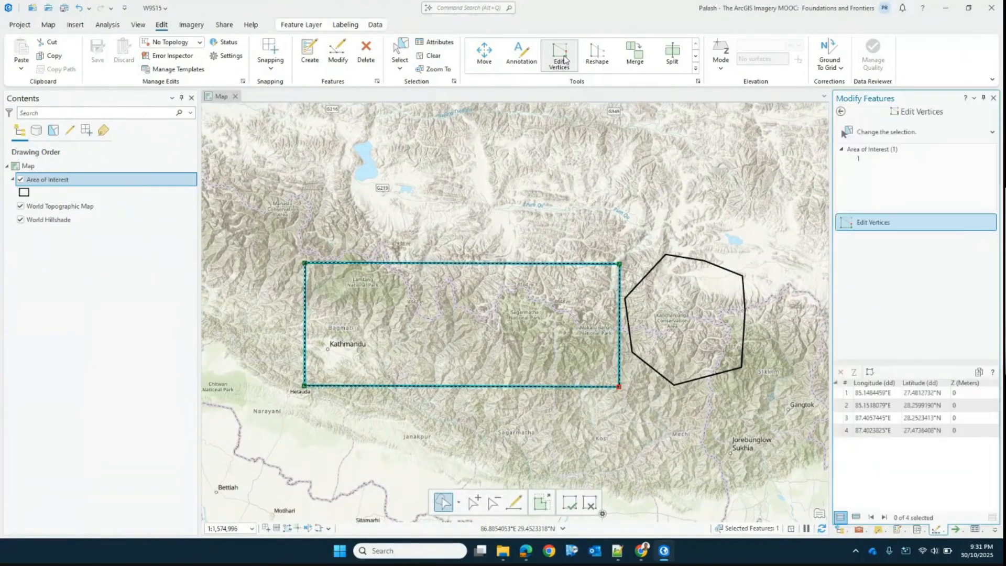
pyautogui.click(337, 55)
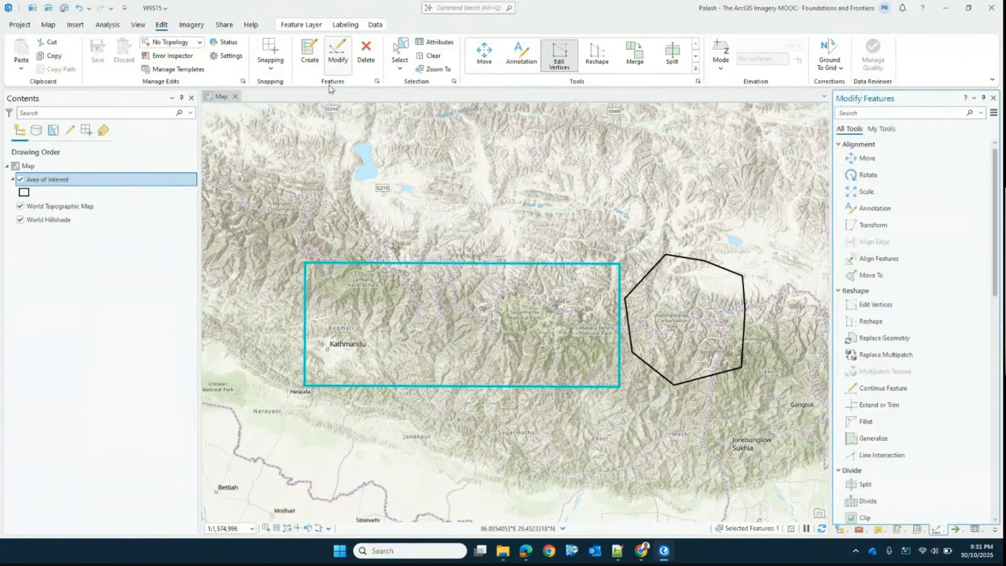
pyautogui.click(568, 56)
pyautogui.scroll(2, 500, 322)
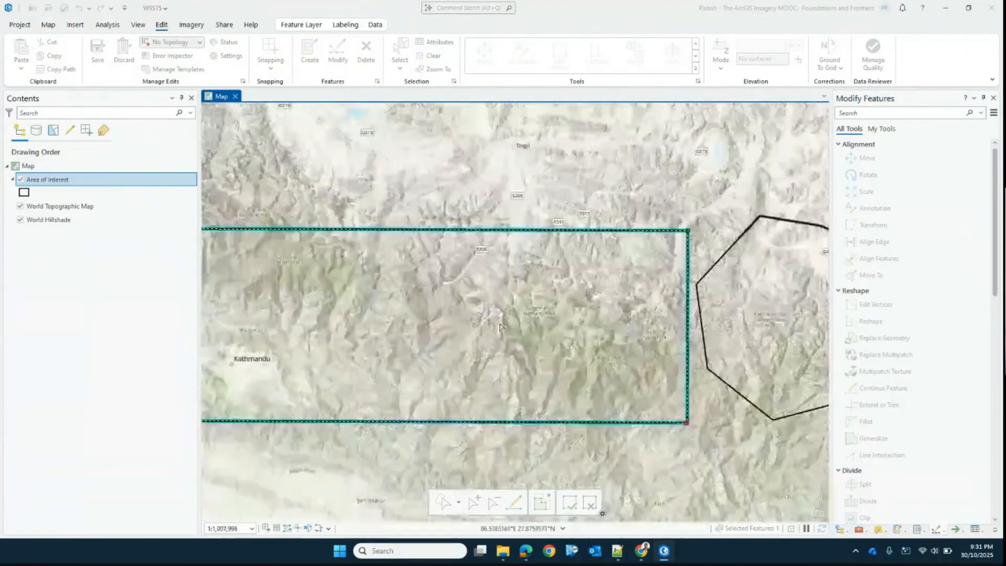
pyautogui.scroll(-2, 516, 316)
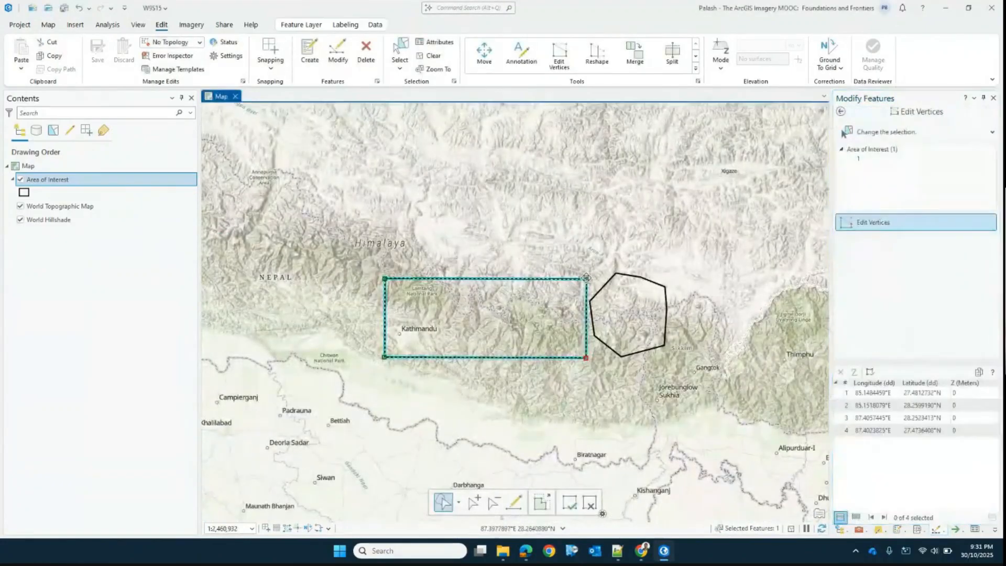
pyautogui.moveTo(586, 279); pyautogui.dragTo(583, 291)
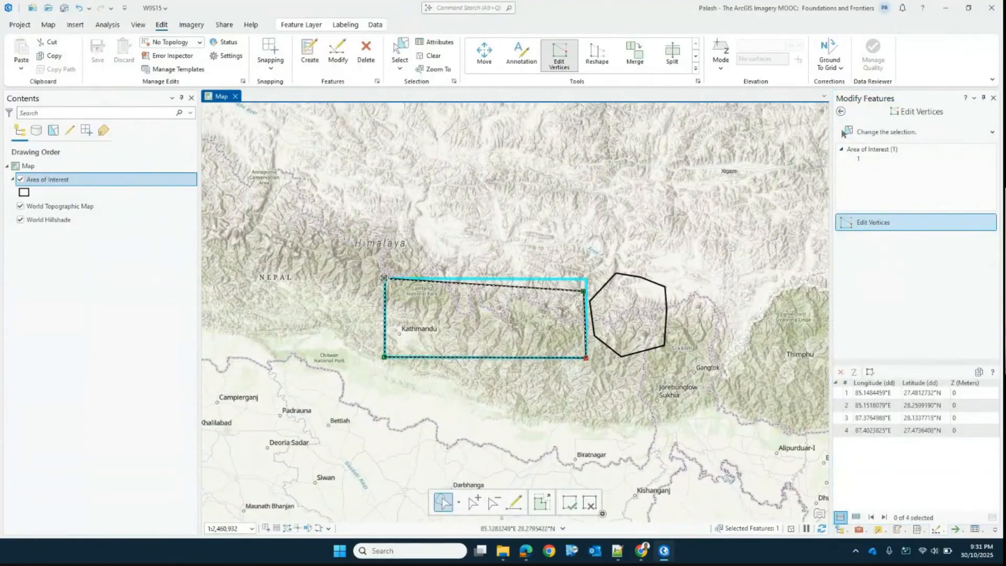
pyautogui.moveTo(384, 278); pyautogui.dragTo(383, 291)
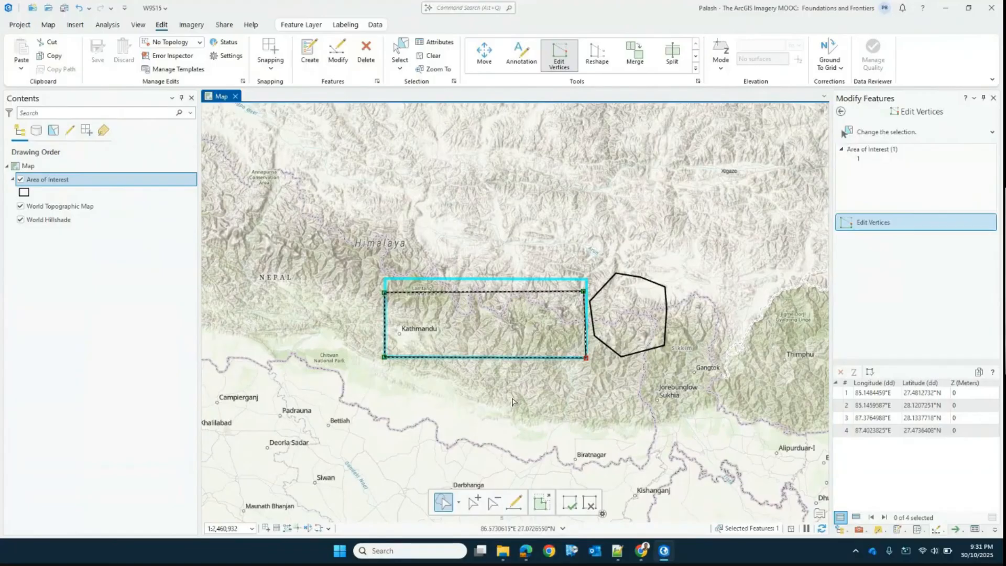
pyautogui.press('F2')
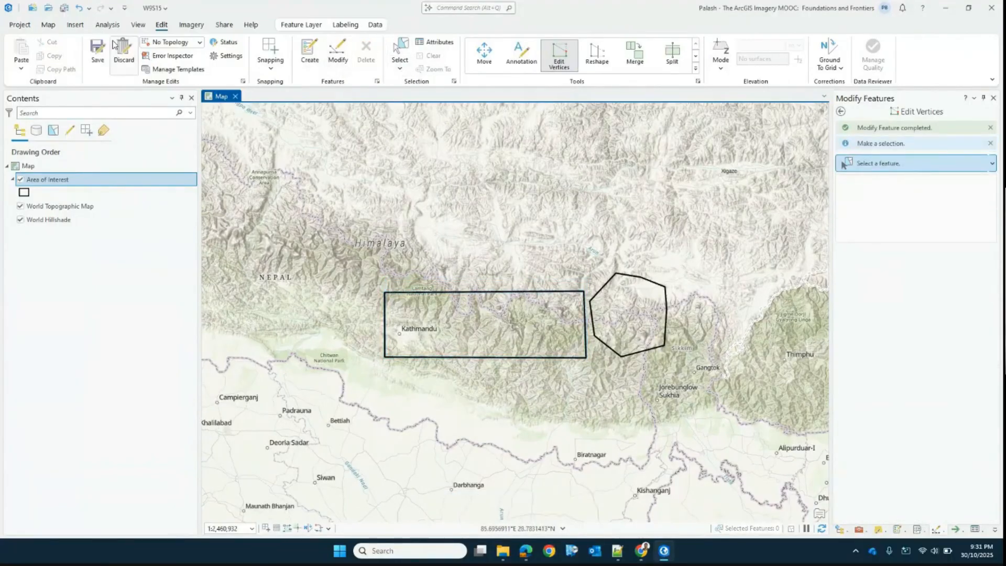
pyautogui.click(98, 51)
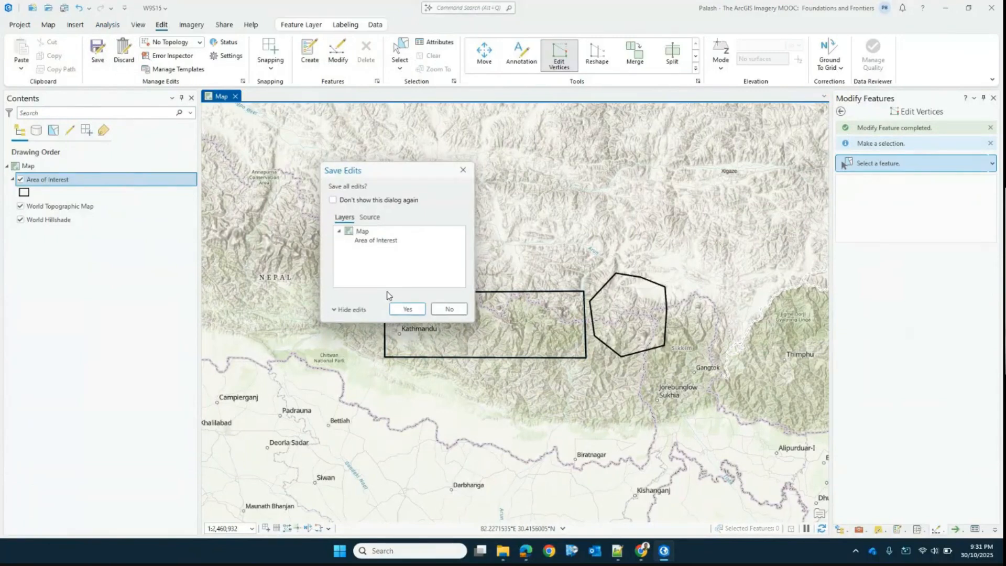
pyautogui.click(407, 309)
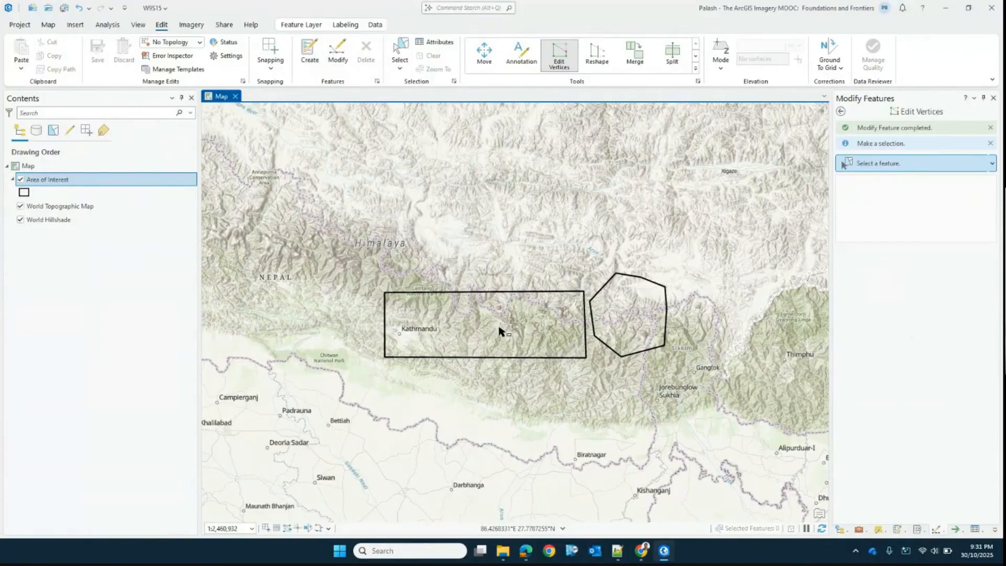
# Create a point feature class named Samples in W9S15.gdb from a widened Catalog pane, adding it to the current map
pyautogui.moveTo(834, 338); pyautogui.dragTo(727, 322)
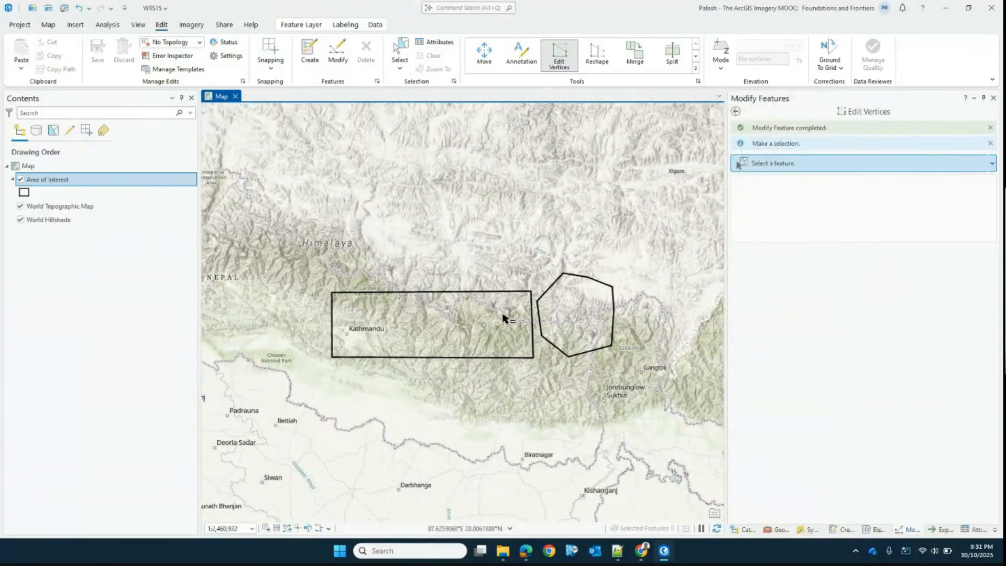
pyautogui.click(746, 530)
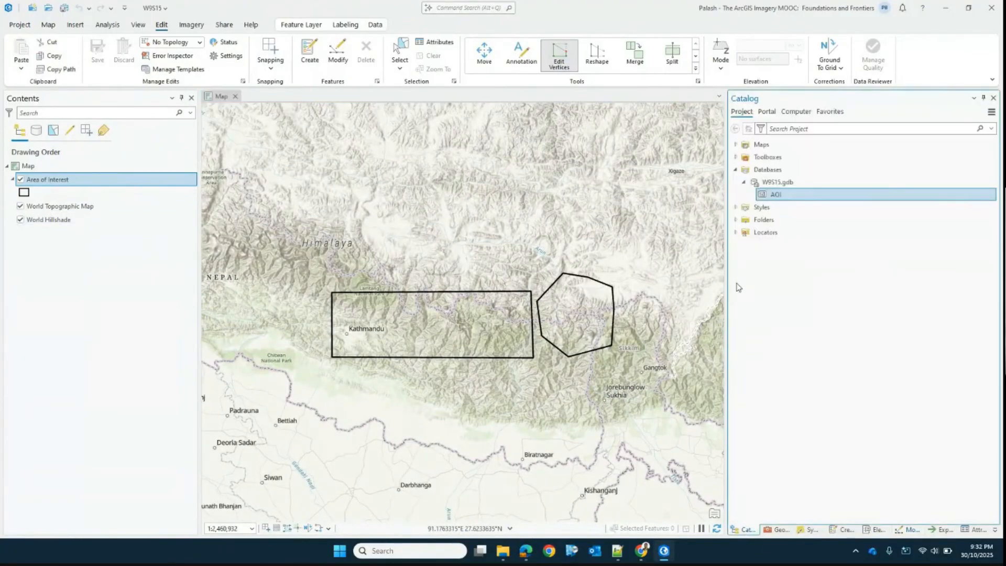
pyautogui.moveTo(727, 269); pyautogui.dragTo(648, 269)
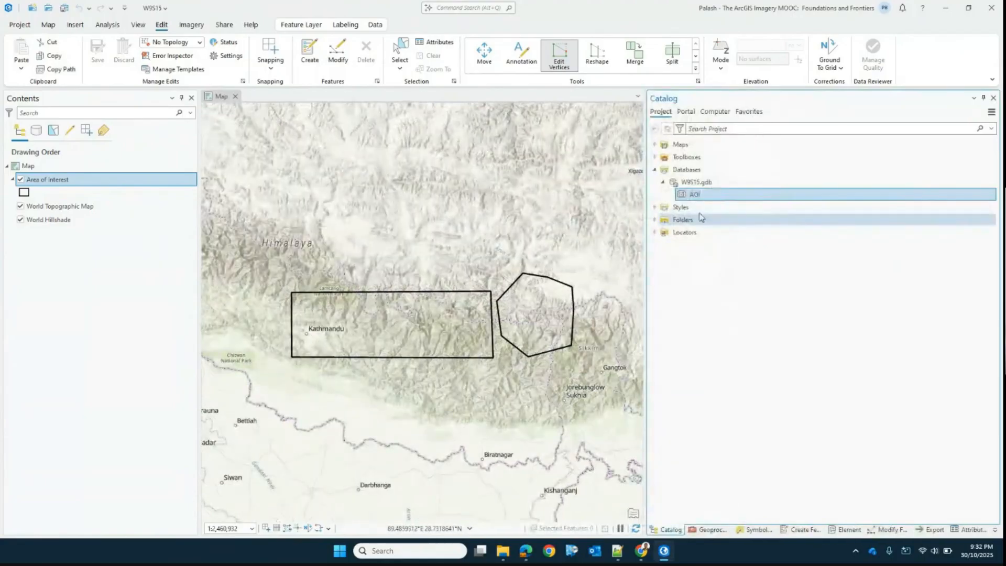
pyautogui.rightClick(701, 182)
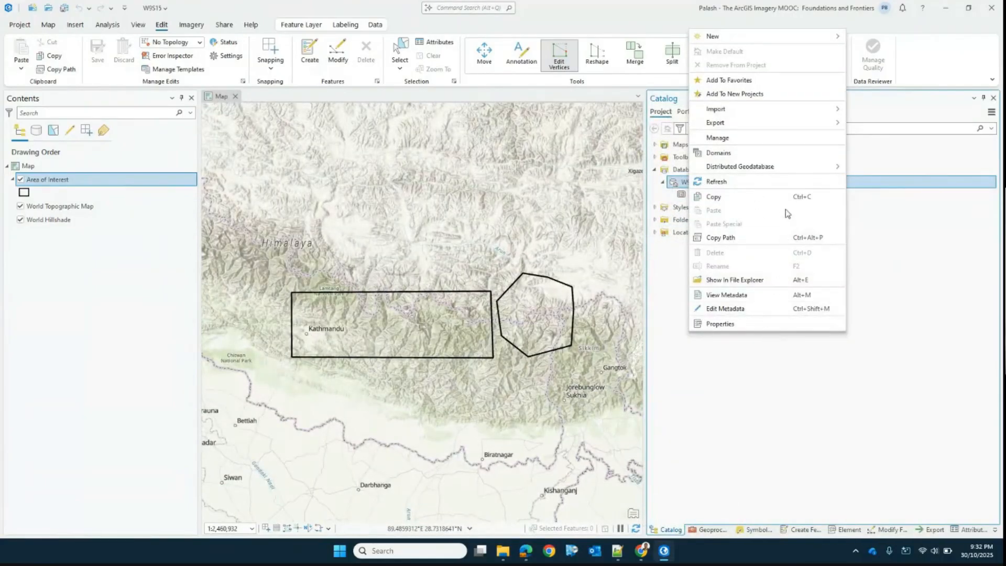
pyautogui.moveTo(782, 127)
pyautogui.moveTo(727, 38)
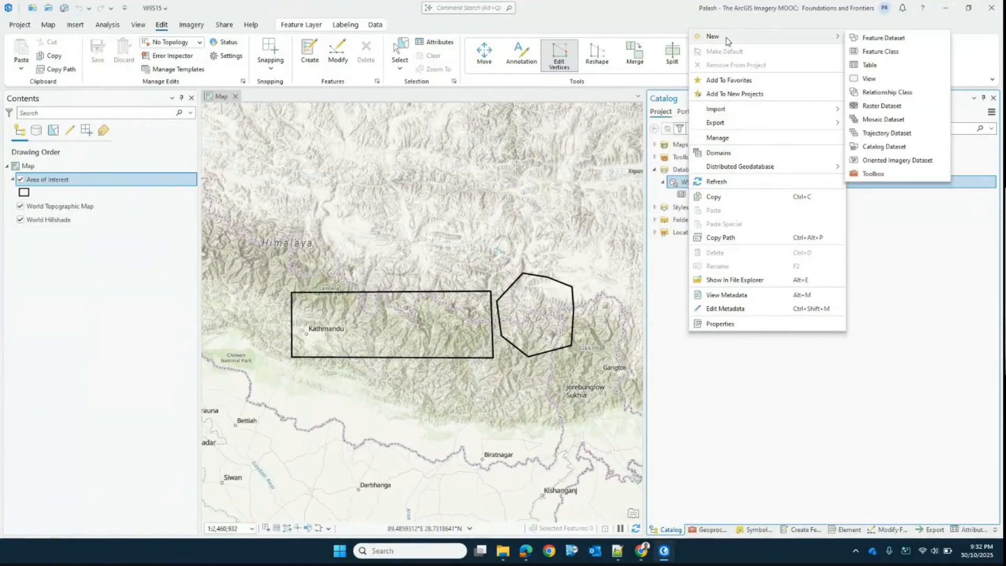
pyautogui.click(884, 51)
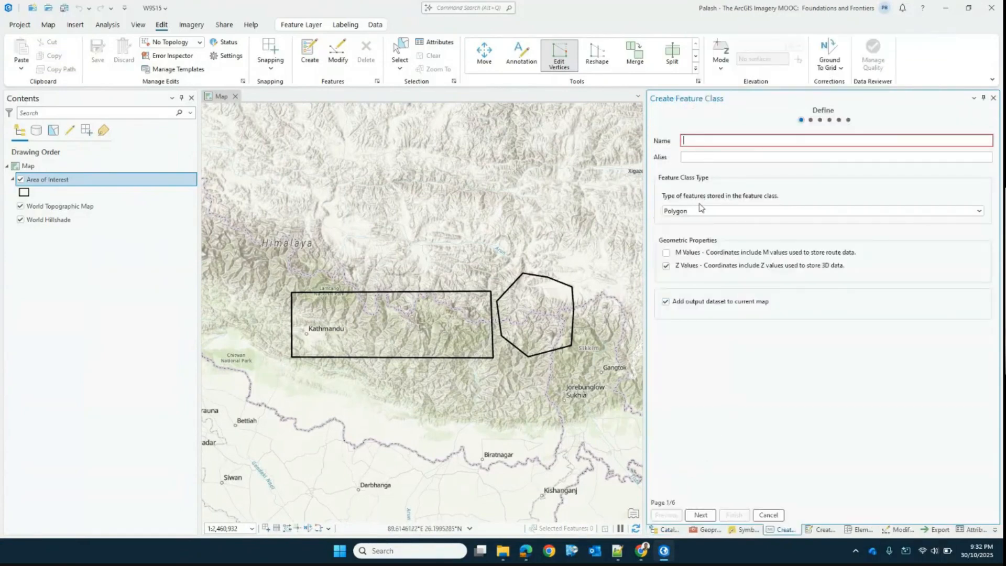
pyautogui.click(702, 210)
pyautogui.click(689, 242)
pyautogui.click(702, 139)
pyautogui.write('Samples')
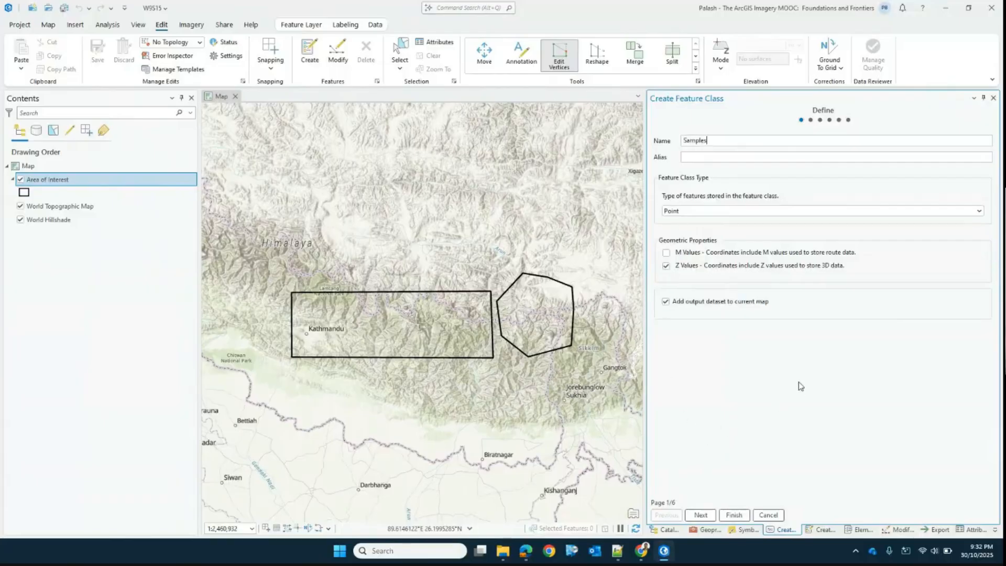
pyautogui.click(734, 515)
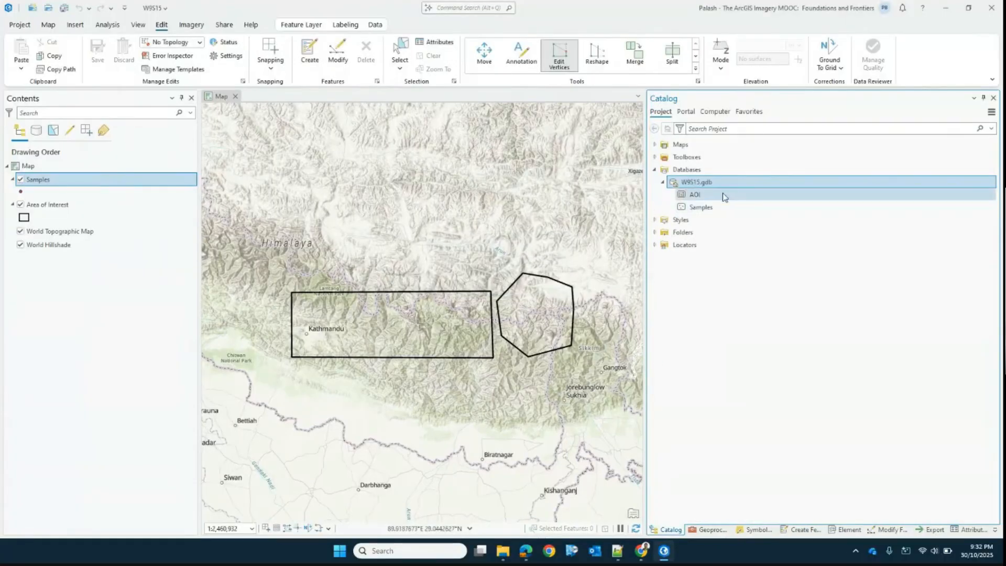
# Digitize nine points with the Samples template, spread across the Kathmandu-Sagarmatha rectangle
pyautogui.click(707, 208)
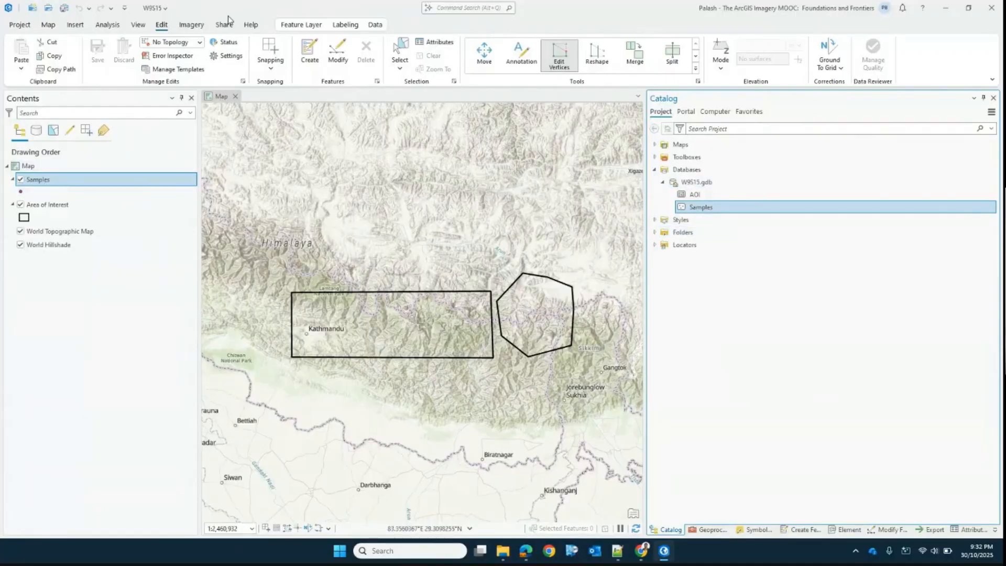
pyautogui.click(310, 61)
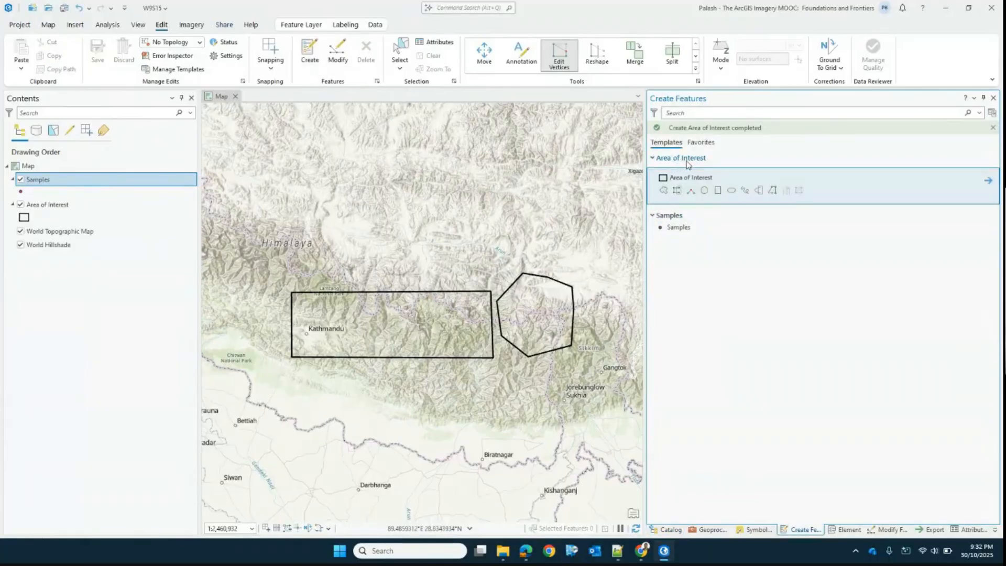
pyautogui.click(50, 180)
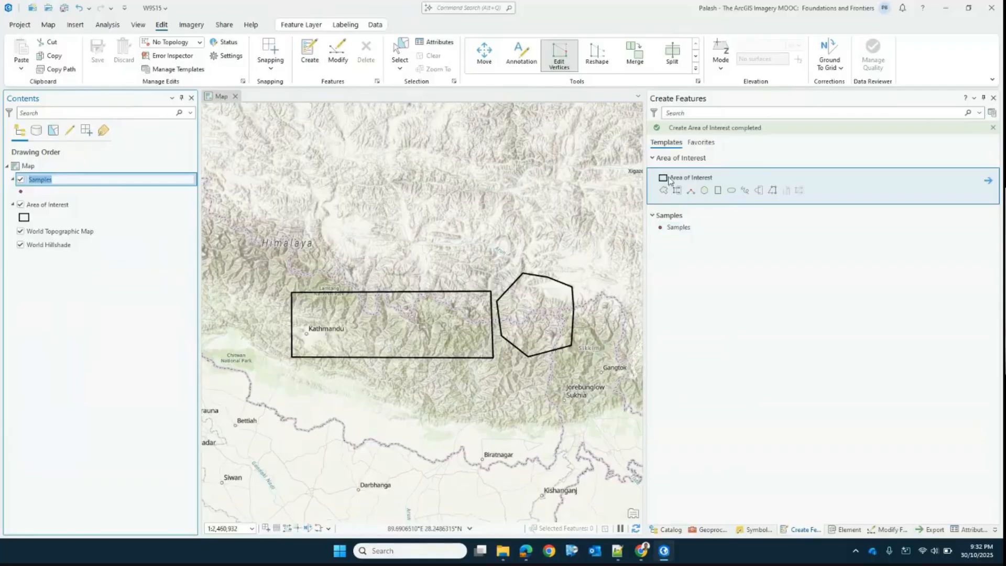
pyautogui.click(680, 231)
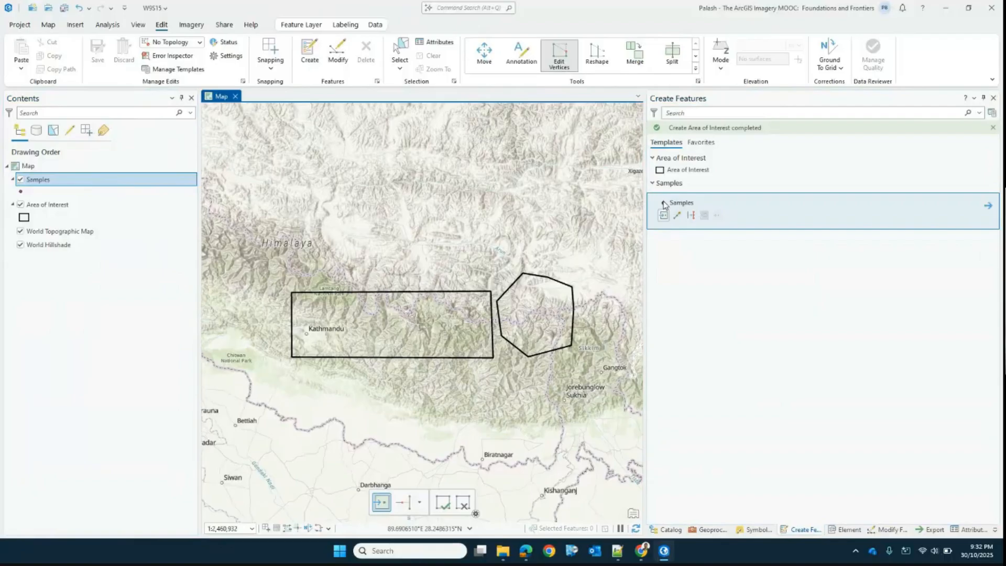
pyautogui.scroll(1, 411, 344)
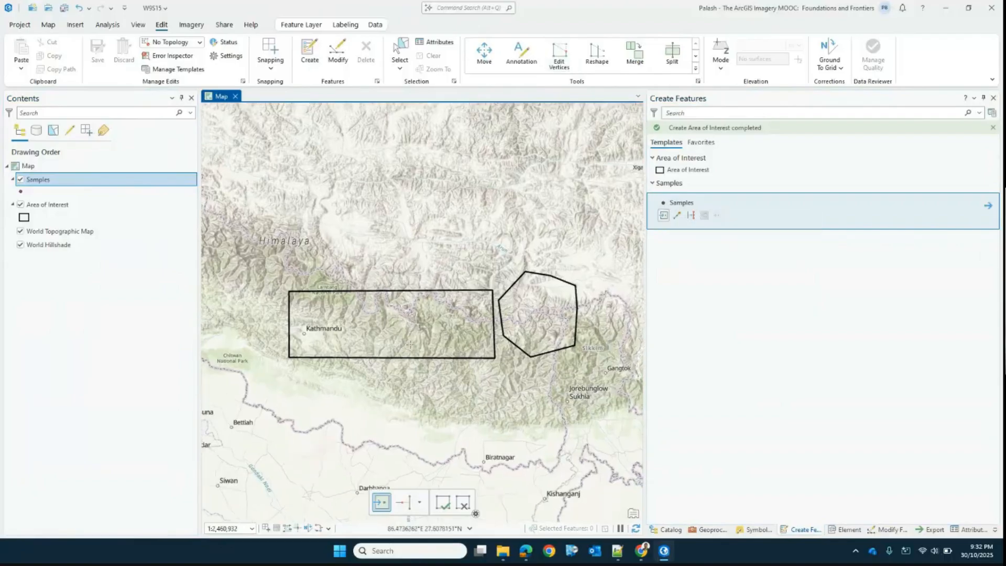
pyautogui.scroll(3, 411, 344)
pyautogui.scroll(-2, 417, 337)
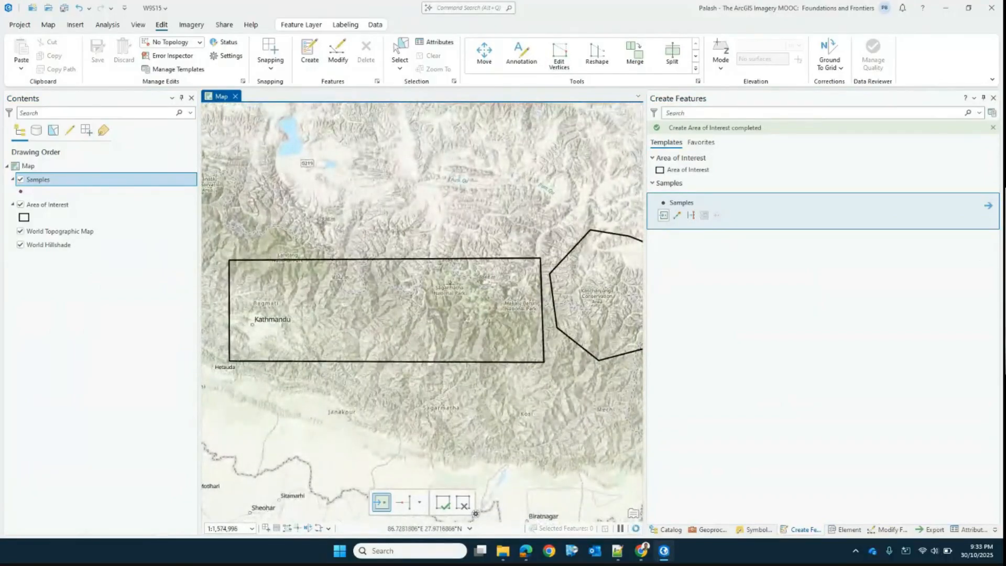
pyautogui.click(446, 301)
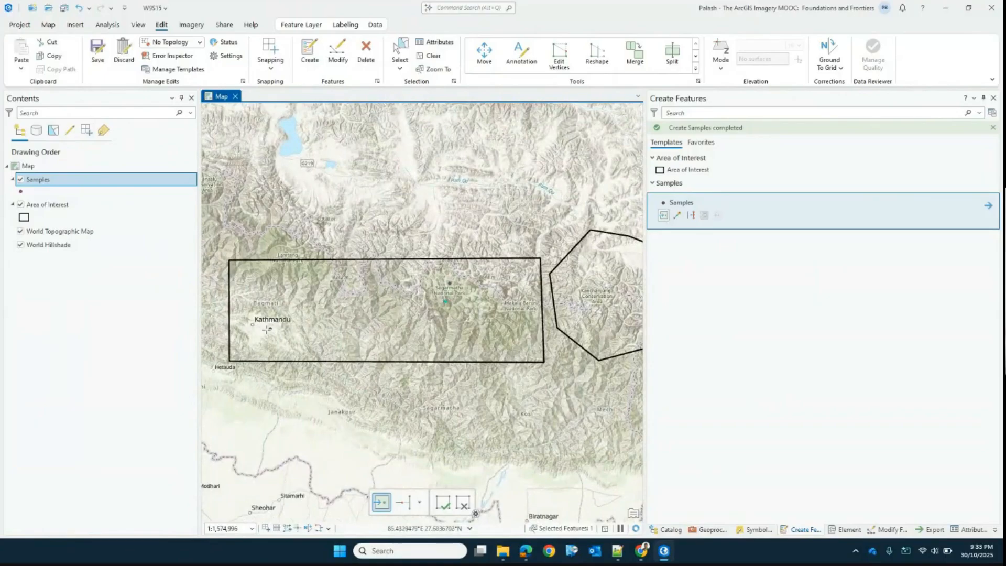
pyautogui.click(259, 332)
pyautogui.click(364, 338)
pyautogui.click(423, 312)
pyautogui.click(489, 338)
pyautogui.click(502, 337)
pyautogui.click(298, 278)
pyautogui.click(267, 279)
pyautogui.click(492, 303)
pyautogui.click(524, 281)
# Save all edits to the Samples layer
pyautogui.rightClick(65, 182)
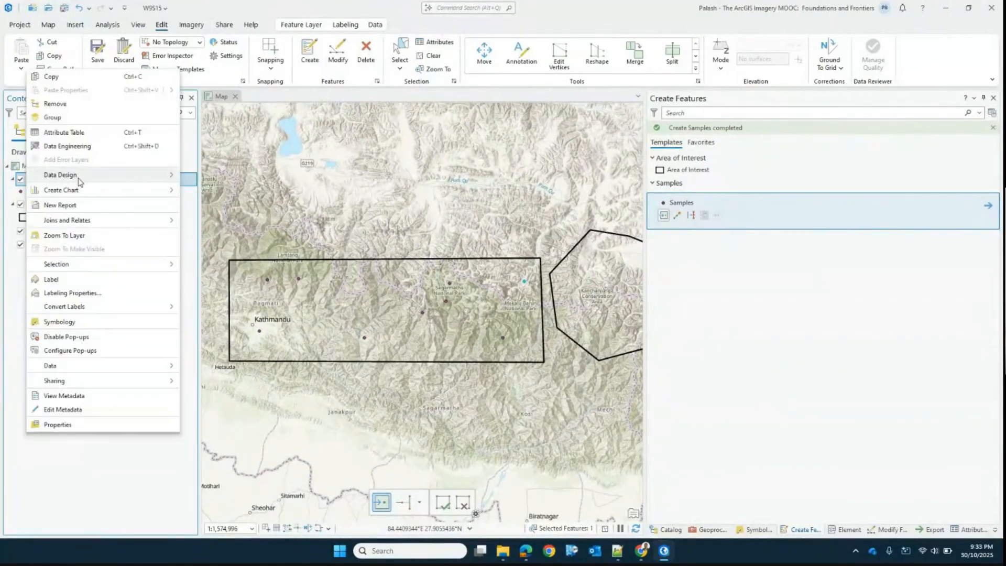
pyautogui.click(98, 54)
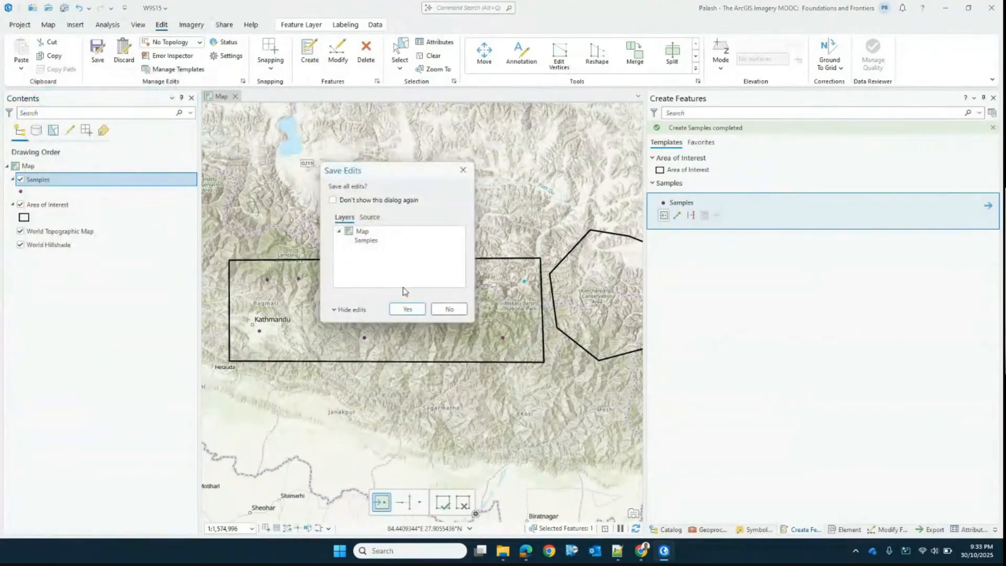
pyautogui.click(407, 309)
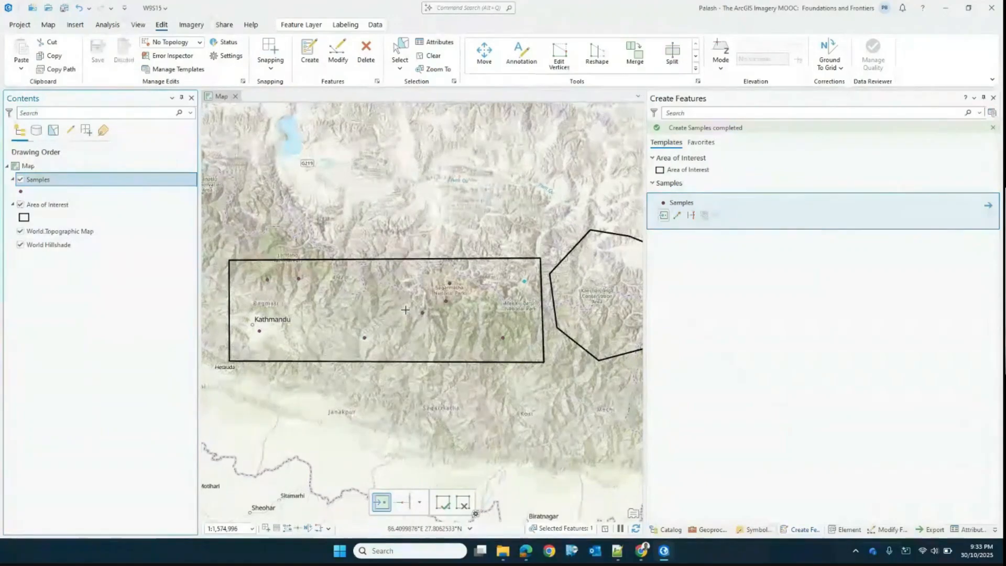
# Open the Samples layer's attribute table and enlarge its view so that all point records can be examined
pyautogui.rightClick(50, 183)
pyautogui.moveTo(92, 181)
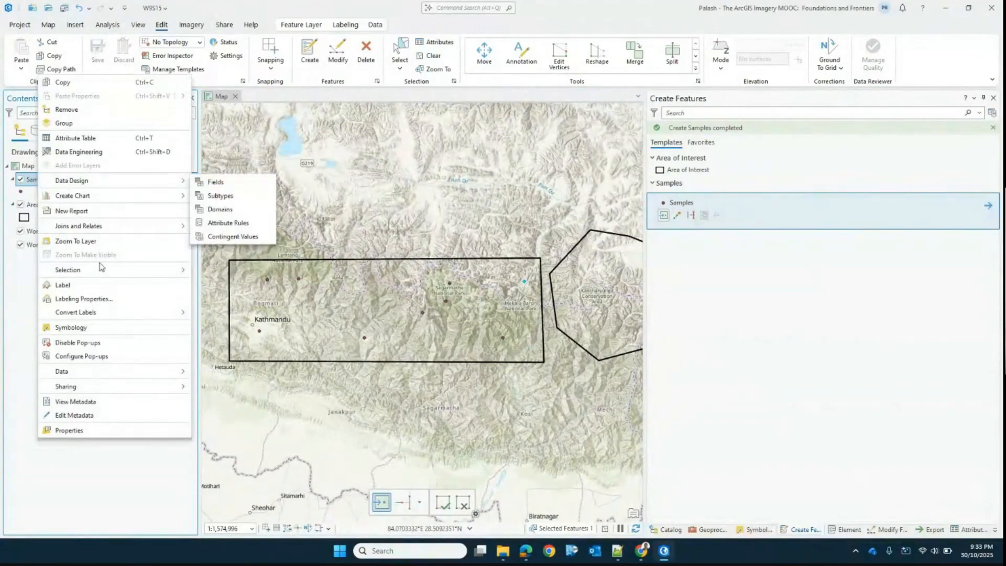
pyautogui.click(76, 137)
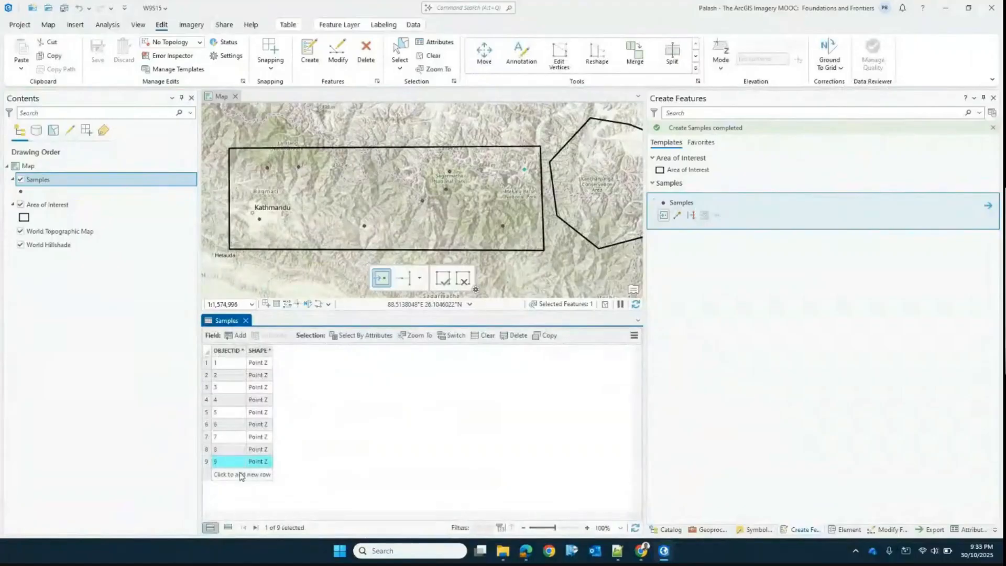
pyautogui.moveTo(359, 318); pyautogui.dragTo(361, 367)
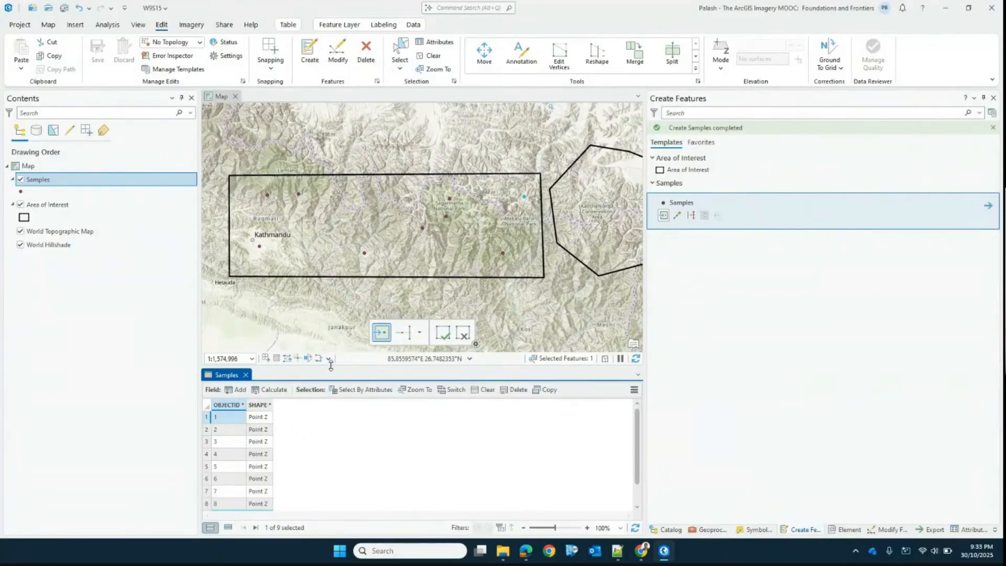
pyautogui.moveTo(367, 264); pyautogui.dragTo(367, 264)
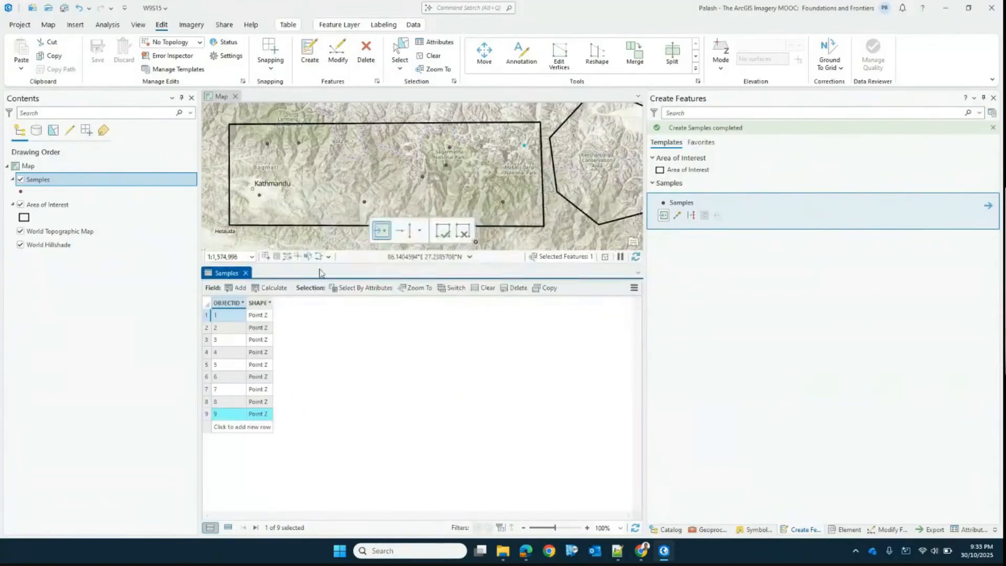
# Add a field named SampleID with the Short data type to the Samples layer
pyautogui.click(240, 290)
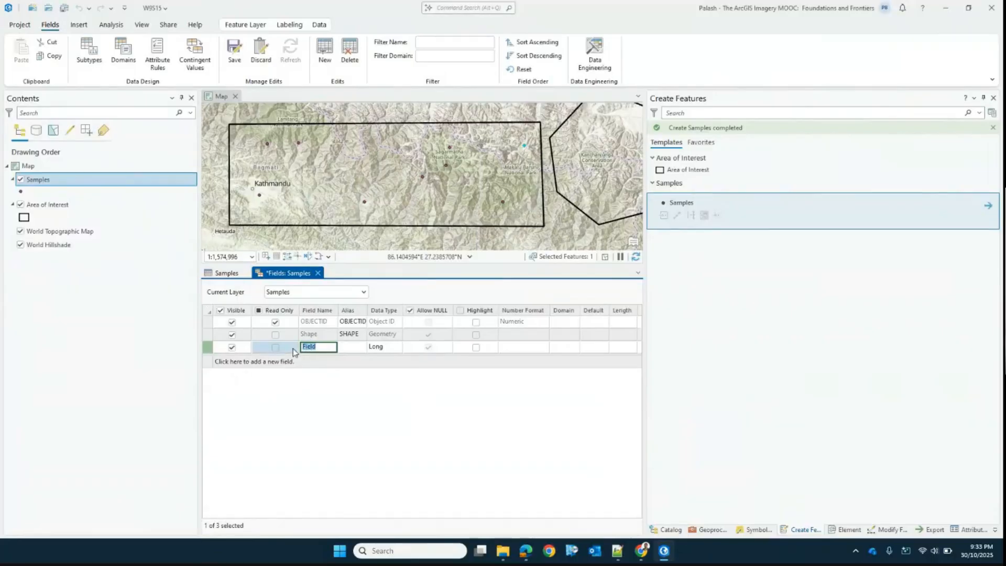
pyautogui.write('SampleID')
pyautogui.press('Tab')
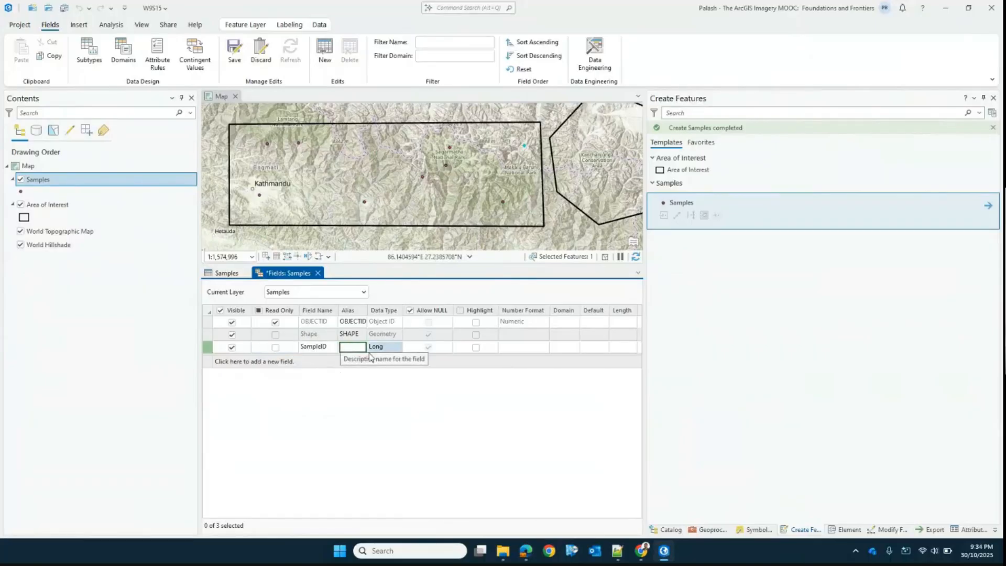
pyautogui.click(382, 349)
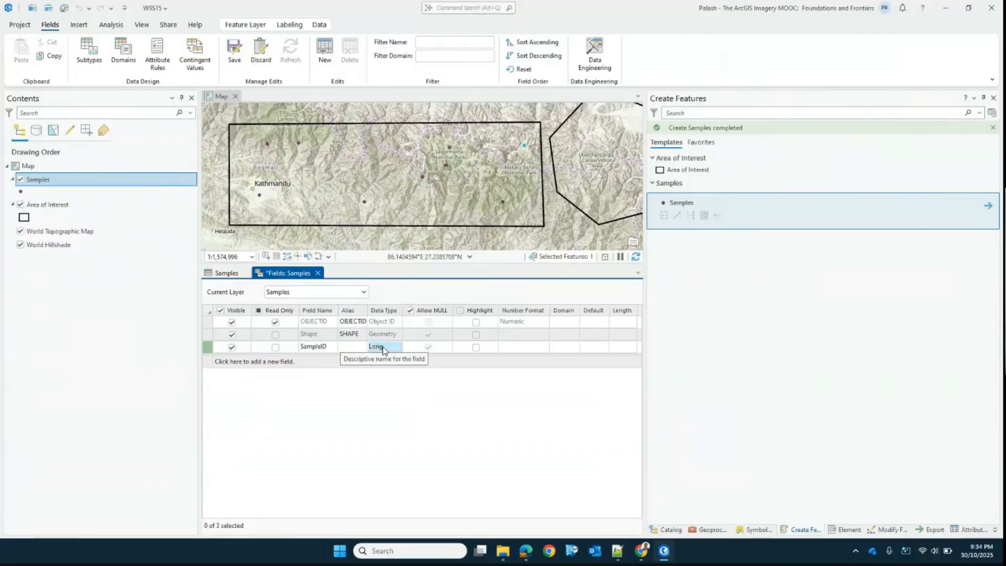
pyautogui.click(352, 349)
pyautogui.click(386, 350)
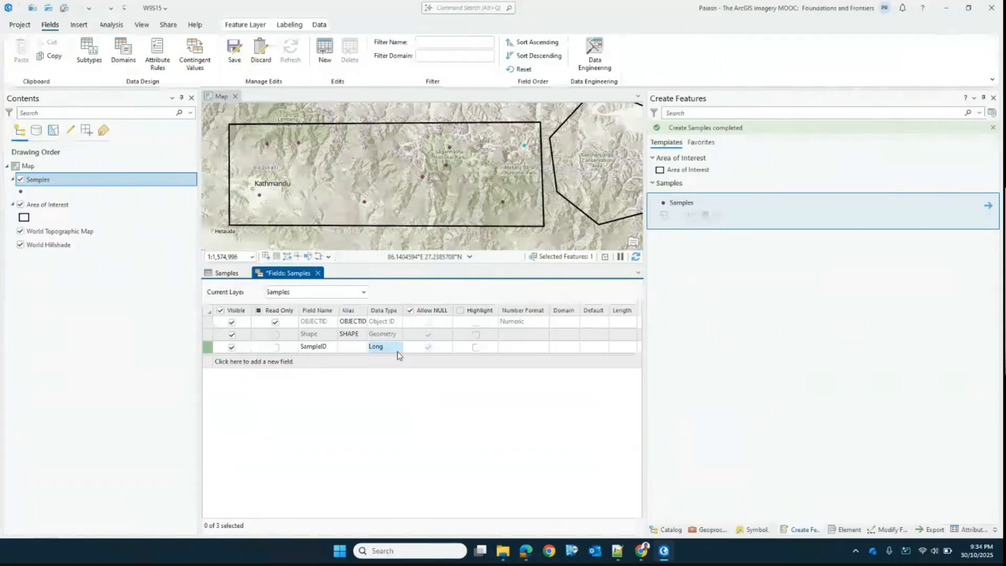
pyautogui.click(396, 347)
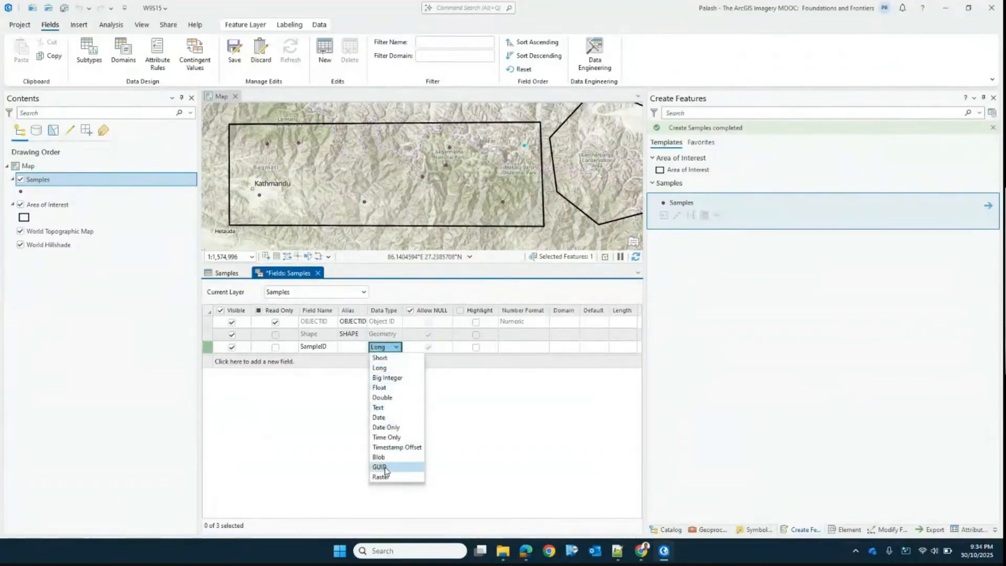
pyautogui.click(395, 356)
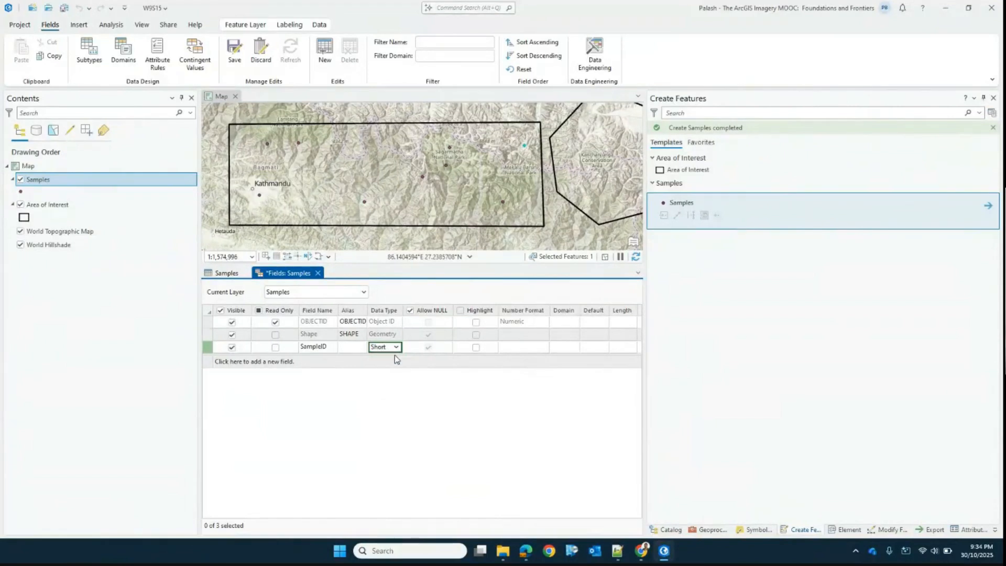
# Add a field named CollectorName with the Text data type to the Samples layer
pyautogui.click(244, 362)
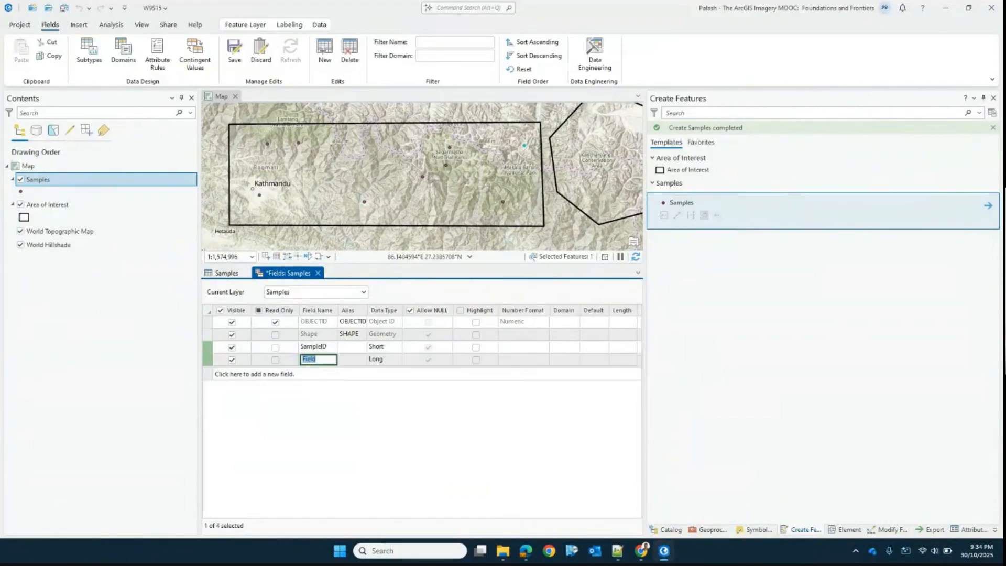
pyautogui.write('Co')
pyautogui.write('llectorName')
pyautogui.press('Tab')
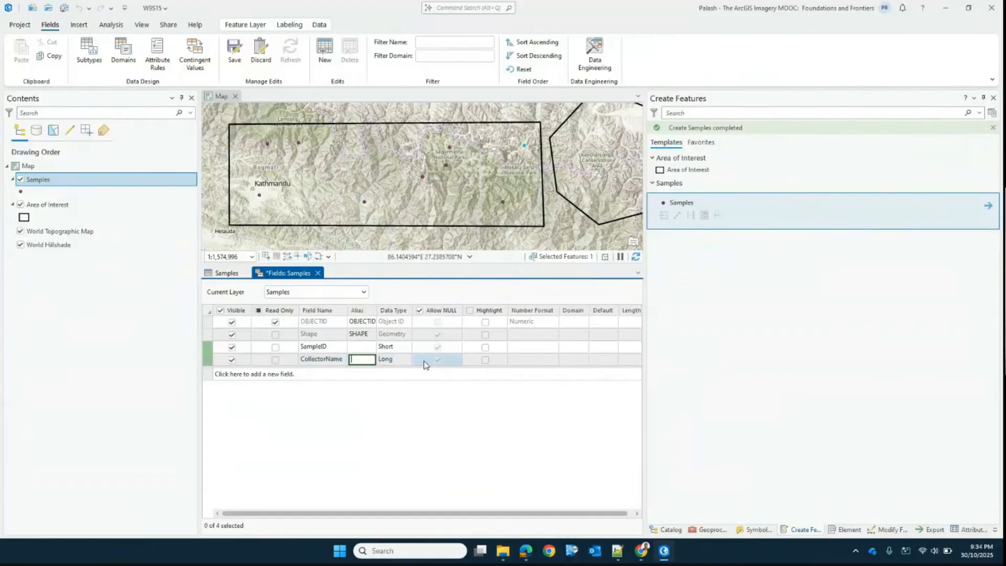
pyautogui.click(405, 364)
pyautogui.click(405, 362)
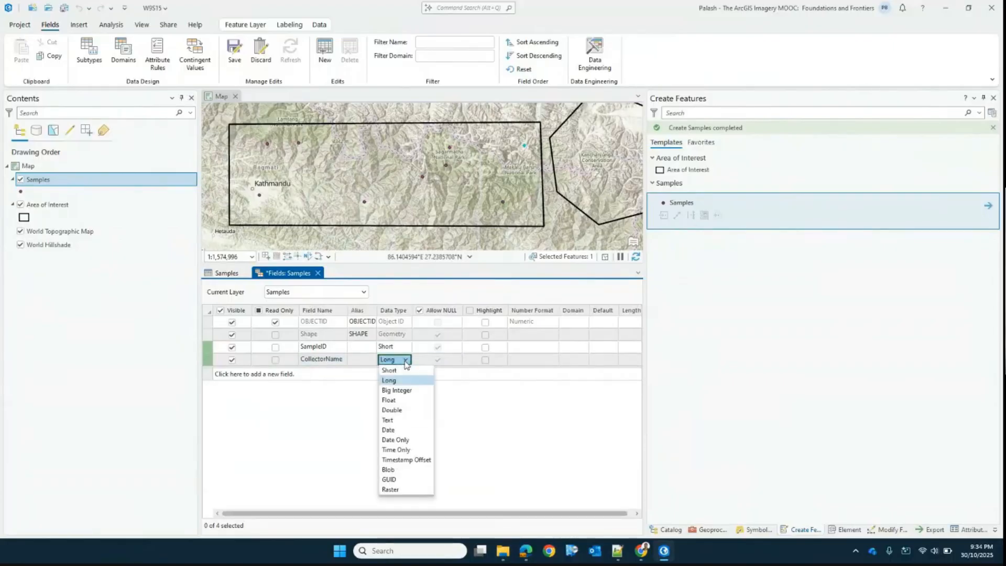
pyautogui.click(406, 422)
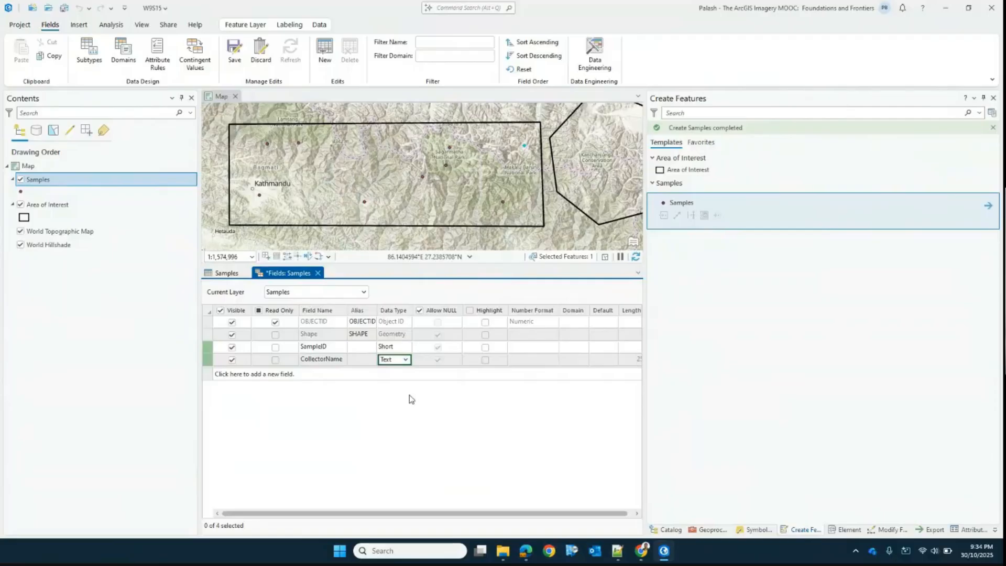
# Add a field named Remarks with the Text data type to the Samples layer
pyautogui.click(281, 372)
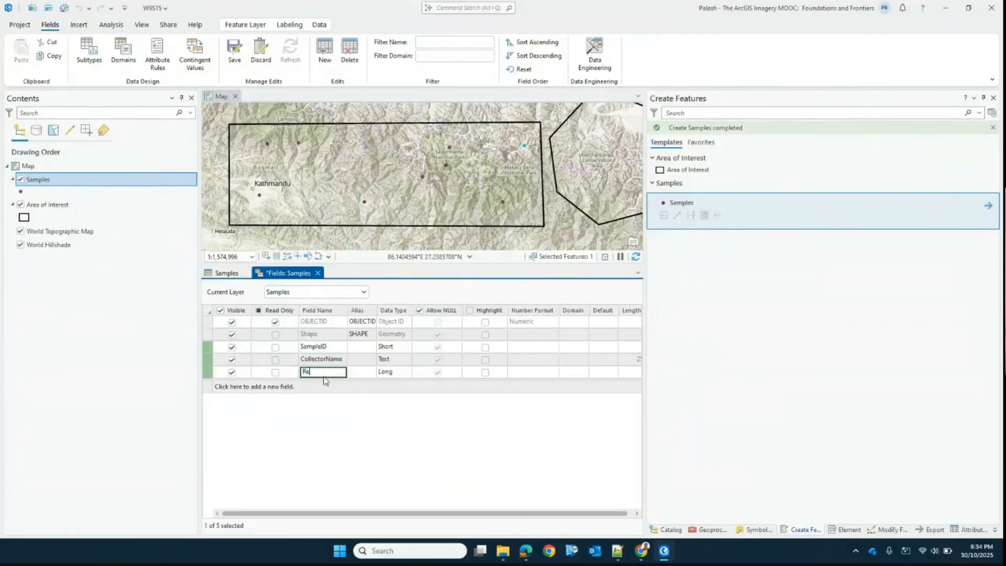
pyautogui.press('Tab')
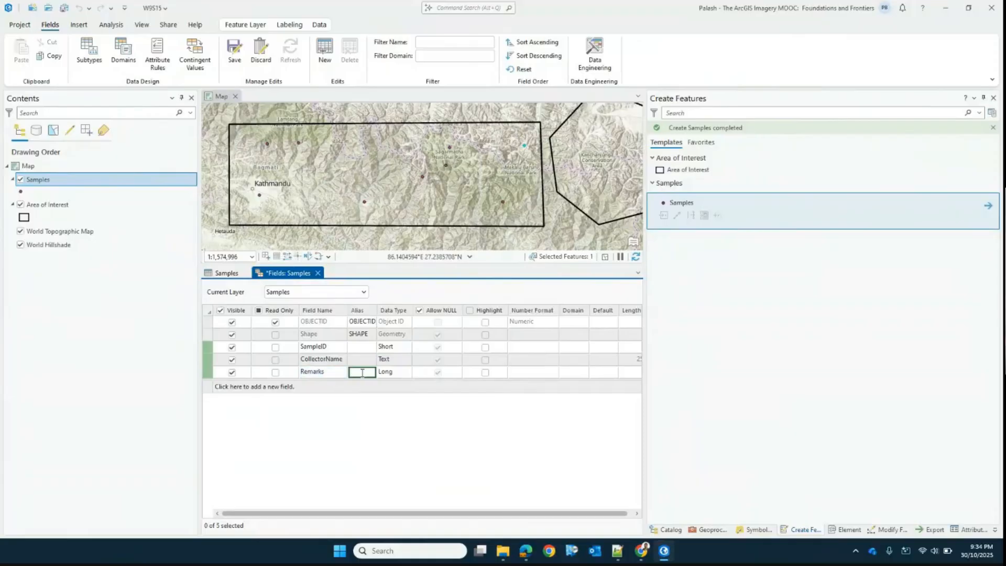
pyautogui.click(408, 375)
pyautogui.click(408, 373)
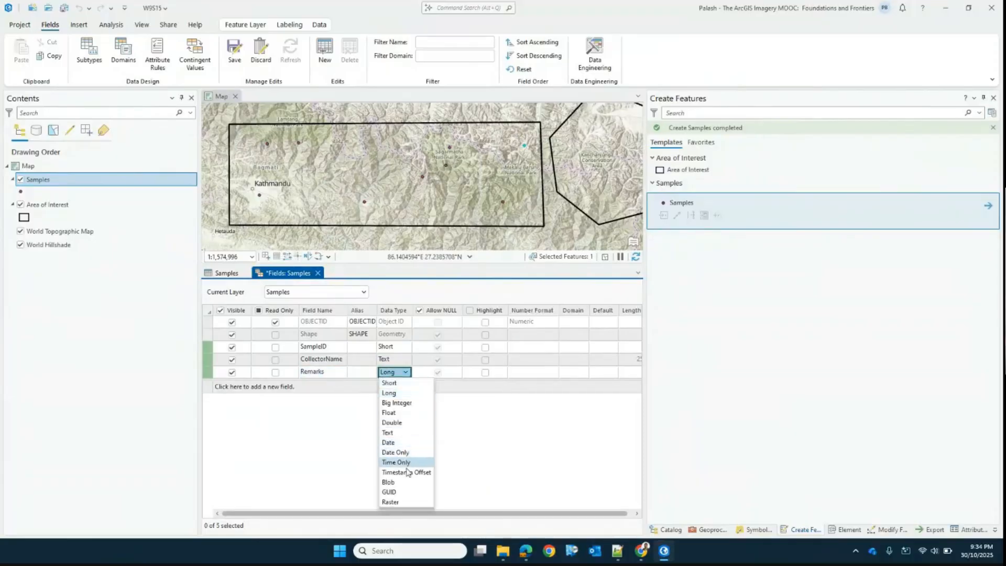
pyautogui.click(409, 433)
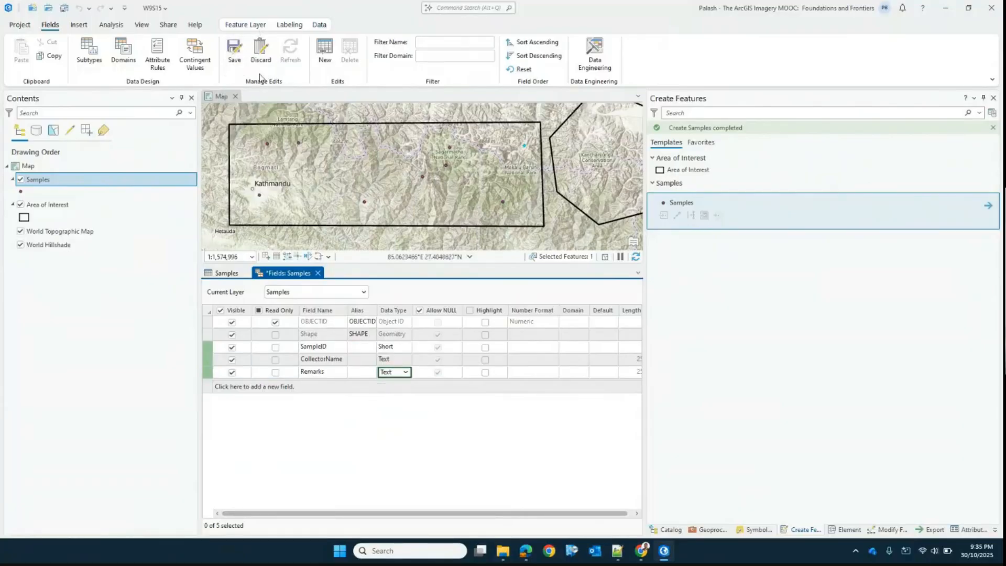
# Save the Samples field changes and check the new columns in the layer's attribute table against its Fields view
pyautogui.click(238, 52)
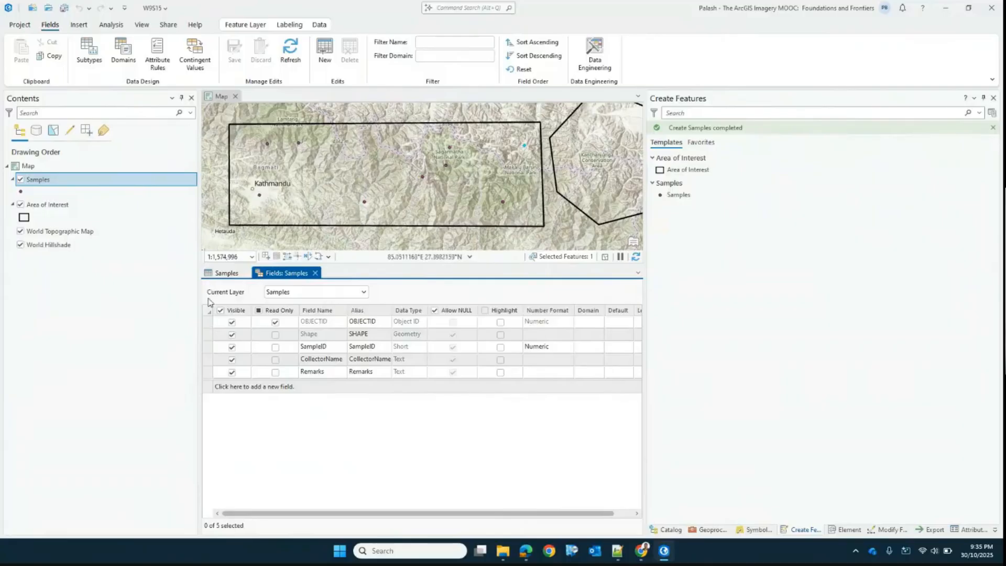
pyautogui.click(227, 272)
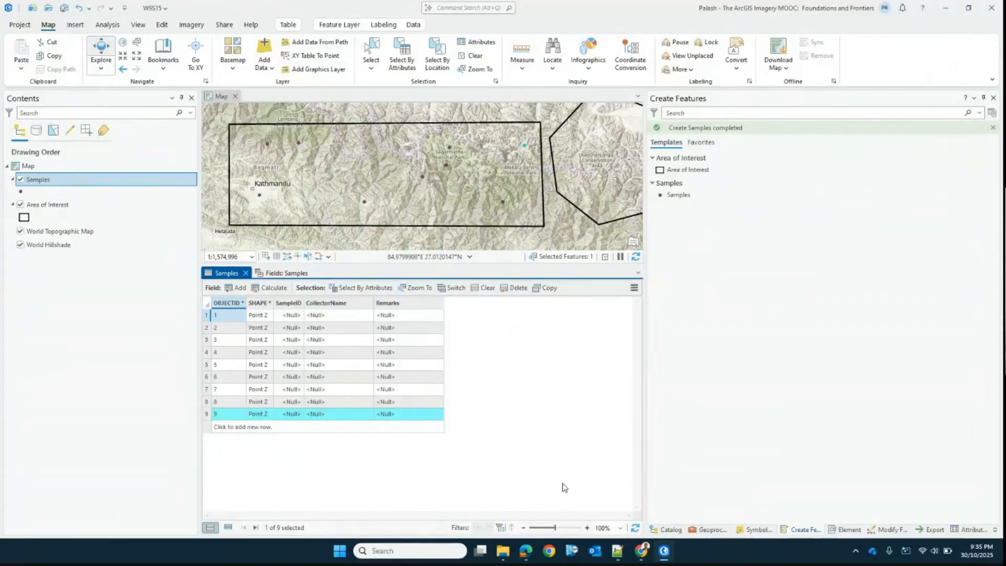
pyautogui.click(283, 273)
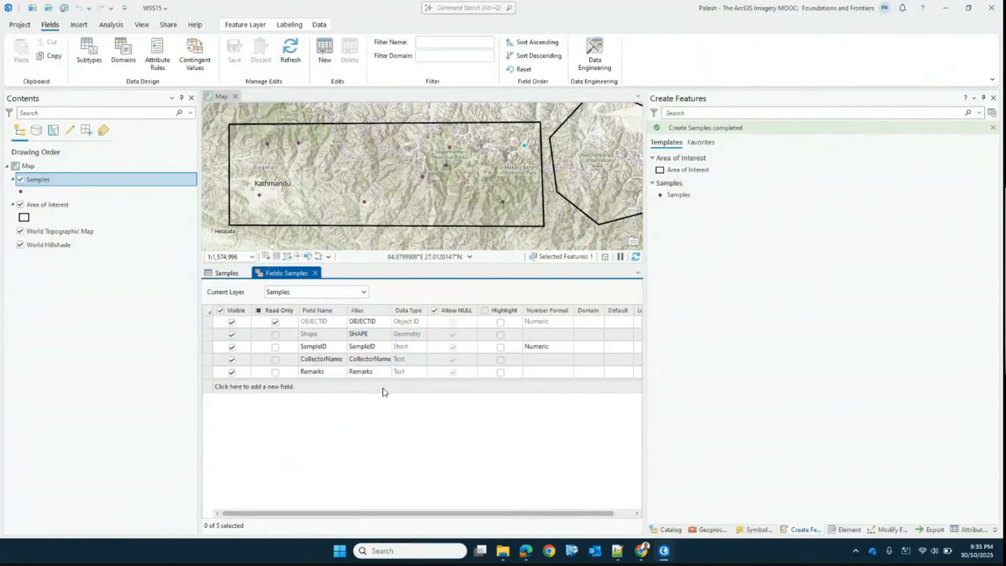
pyautogui.click(223, 273)
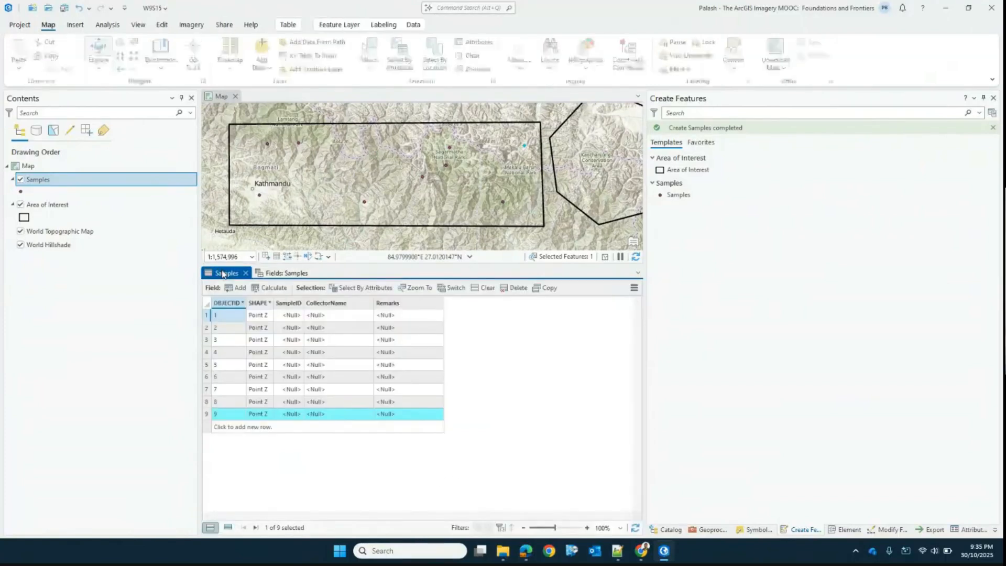
pyautogui.click(286, 272)
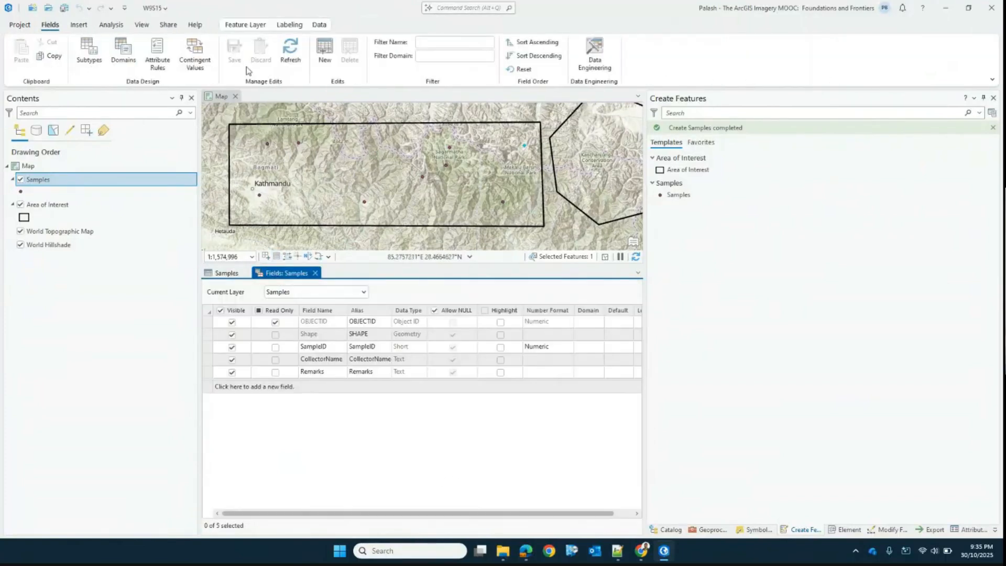
pyautogui.click(235, 273)
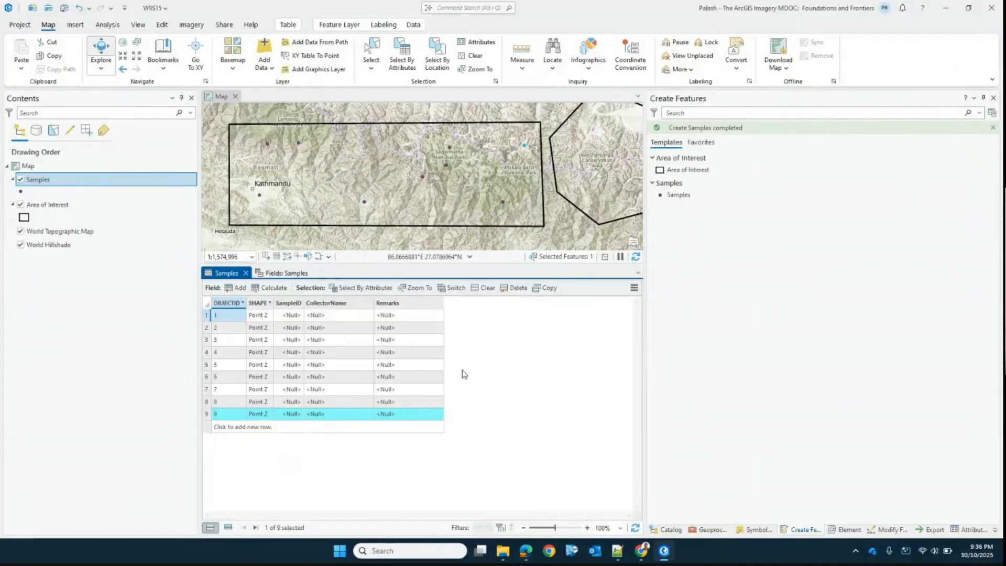
# Start a new feature class in the W9S15.gdb geodatabase and set its feature type to Line
pyautogui.click(683, 159)
pyautogui.click(683, 159)
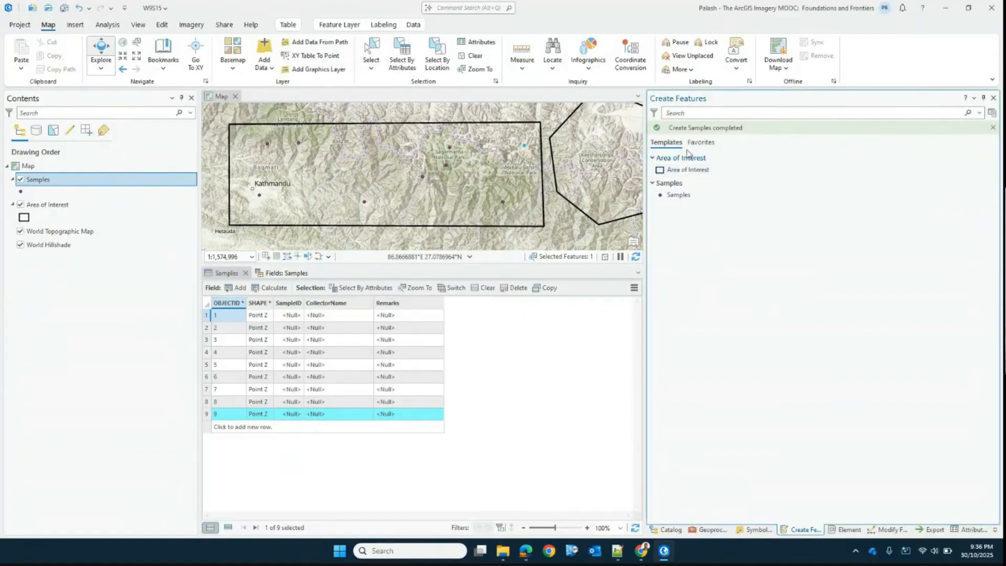
pyautogui.click(666, 530)
pyautogui.click(697, 182)
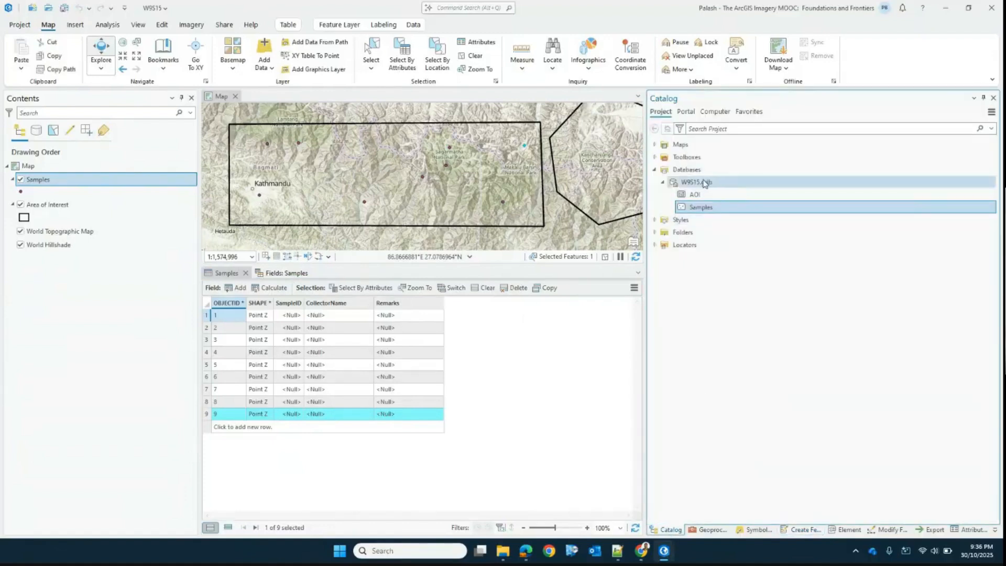
pyautogui.rightClick(704, 180)
pyautogui.moveTo(841, 184)
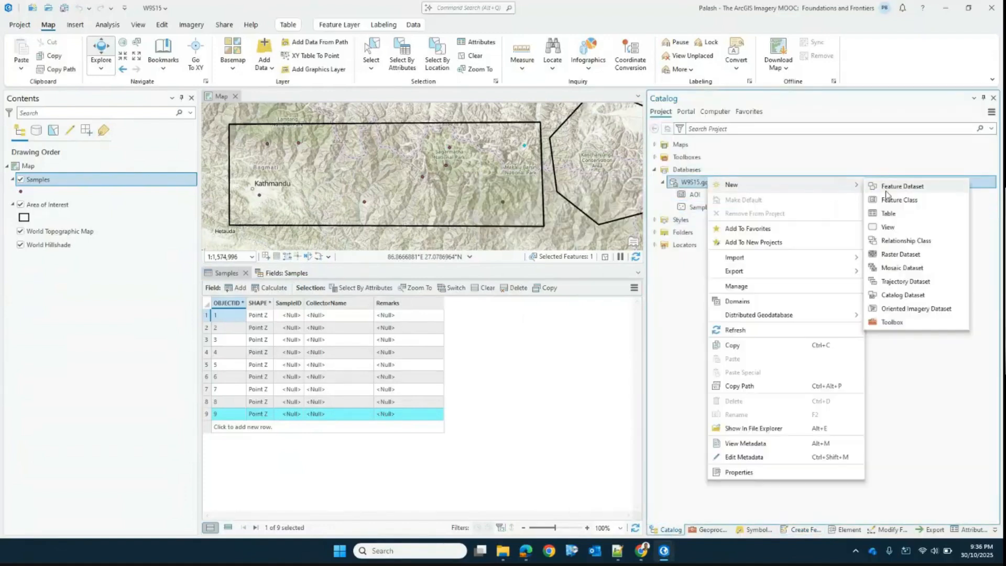
pyautogui.click(923, 203)
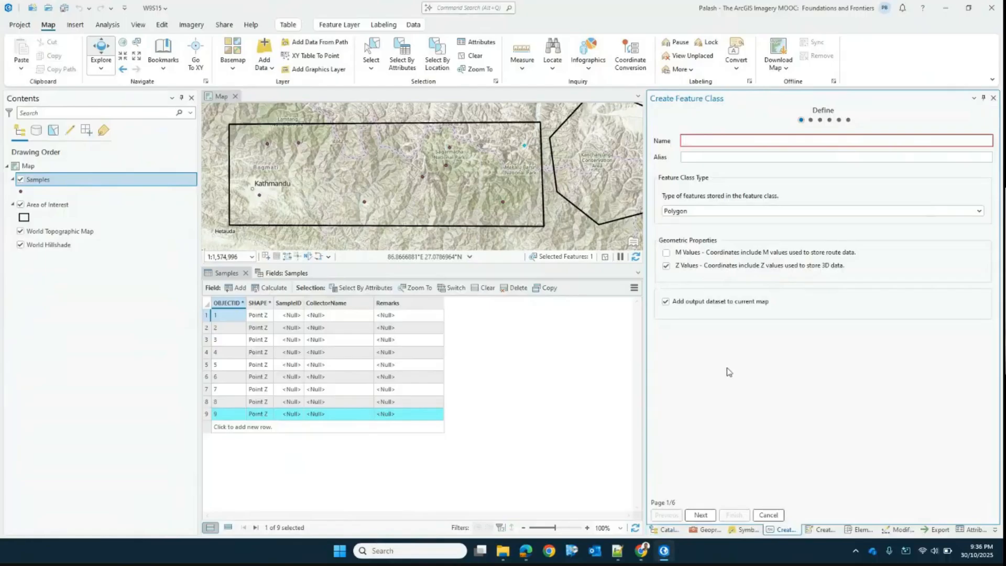
pyautogui.click(728, 212)
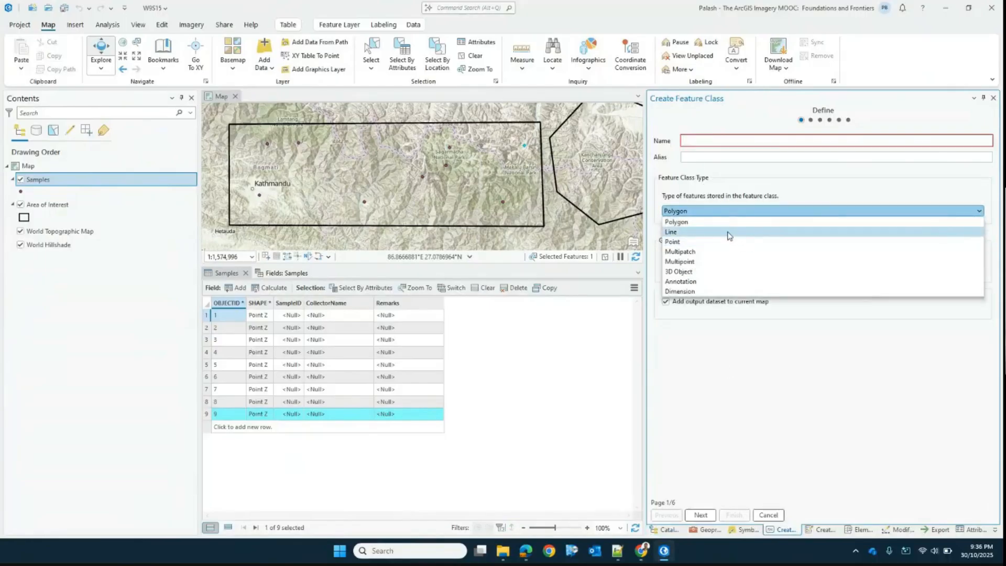
pyautogui.click(729, 235)
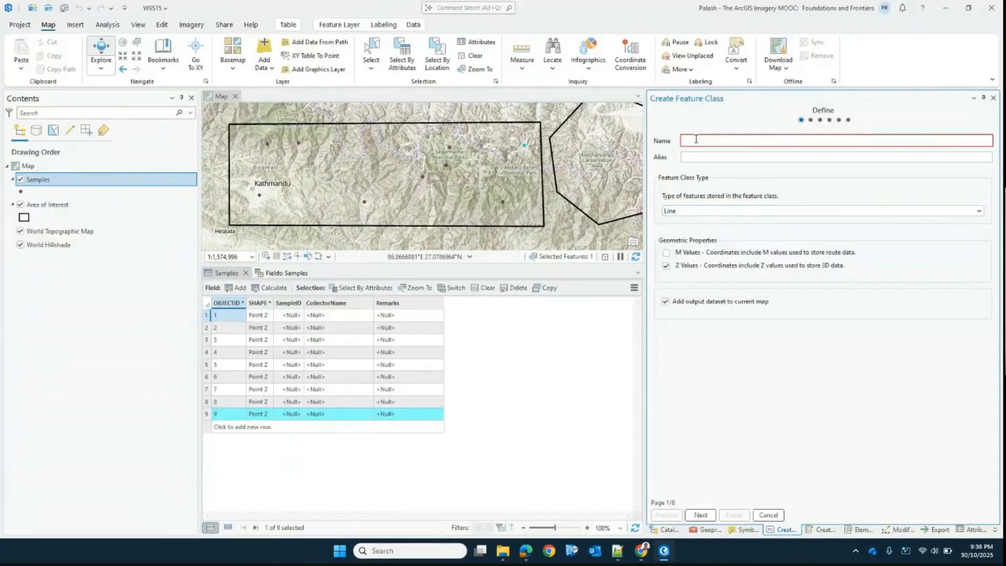
pyautogui.write('Tracks')
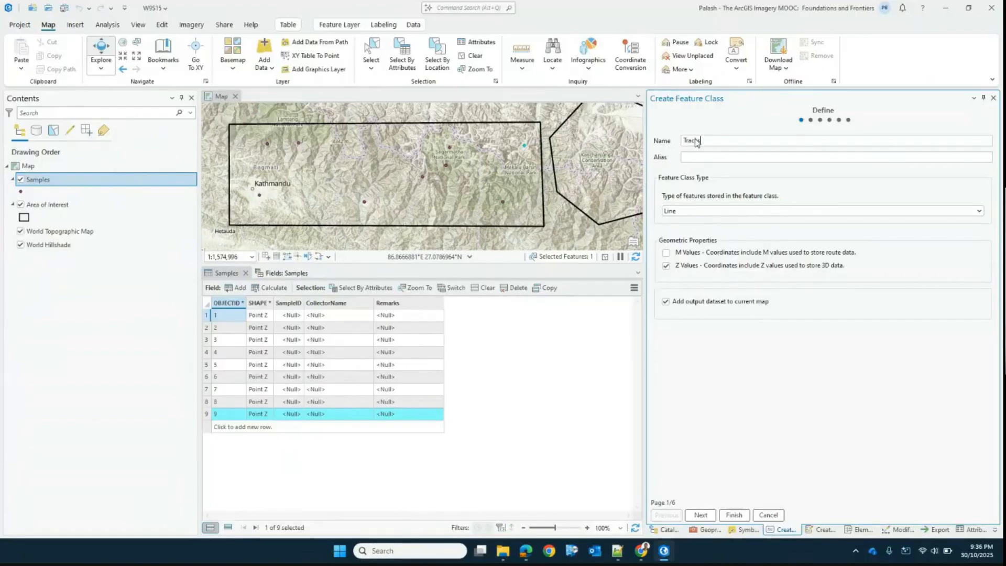
pyautogui.press('BackSpace')
pyautogui.press('BackSpace')
pyautogui.press('BackSpace')
pyautogui.press('BackSpace')
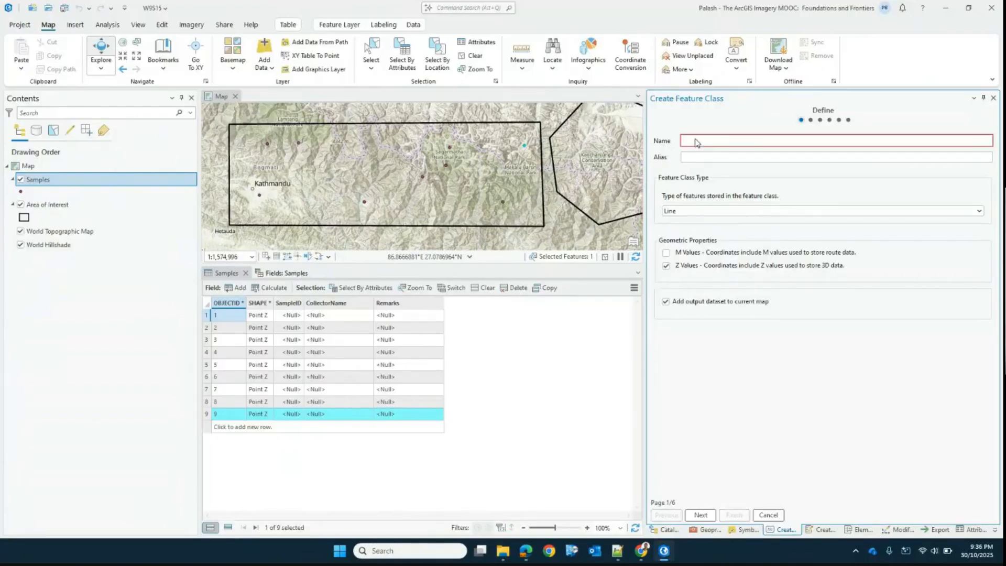
pyautogui.write('Tra')
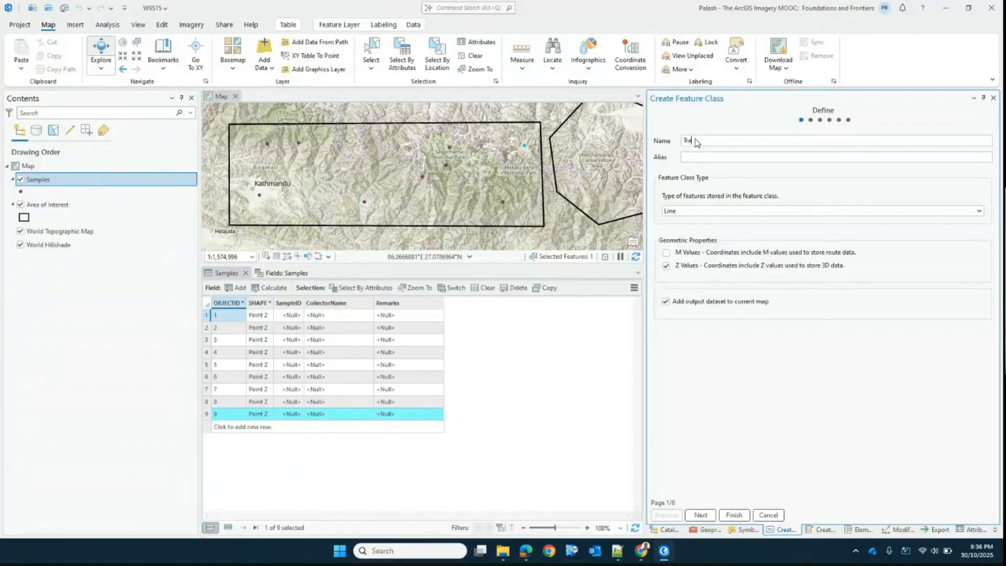
pyautogui.press('BackSpace')
pyautogui.press('BackSpace')
pyautogui.press('BackSpace')
# Name the line feature class WalkingTrails and create it, keeping the option to add it to the current map
pyautogui.write('Wa')
pyautogui.click(742, 510)
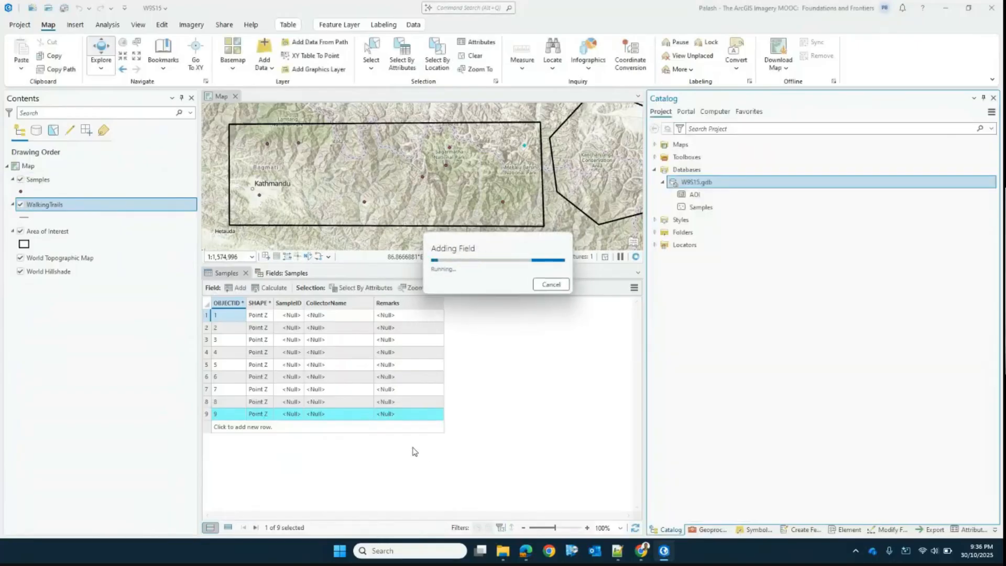
# Close the Samples attribute table and its Fields view so the map of the Sagarmatha National Park area fills the window
pyautogui.scroll(5, 448, 177)
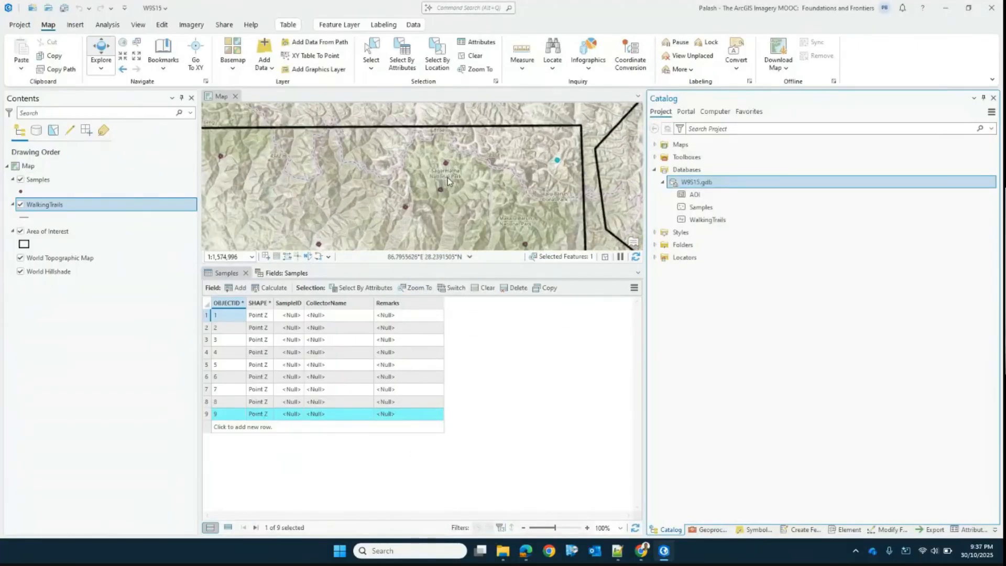
pyautogui.click(245, 274)
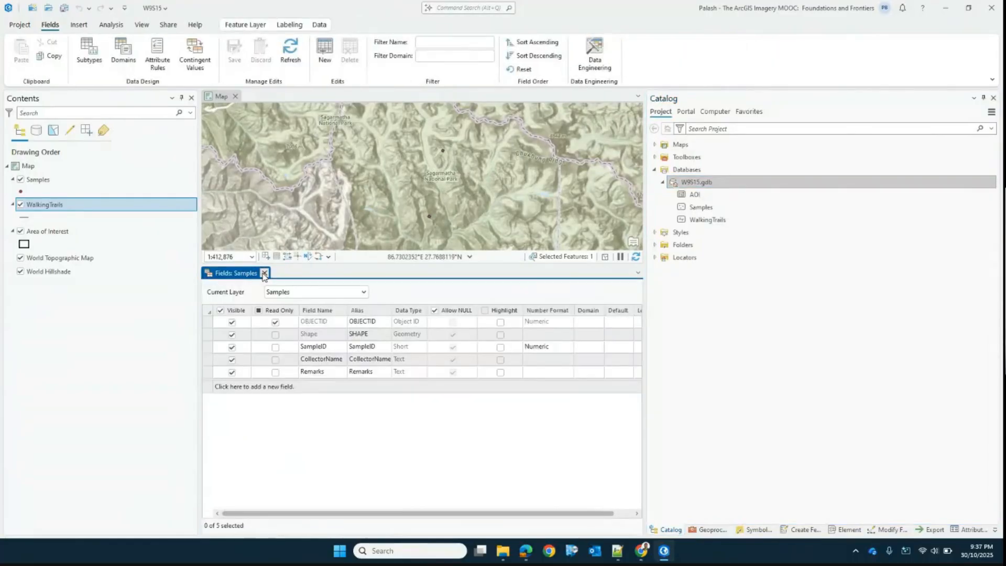
pyautogui.click(264, 273)
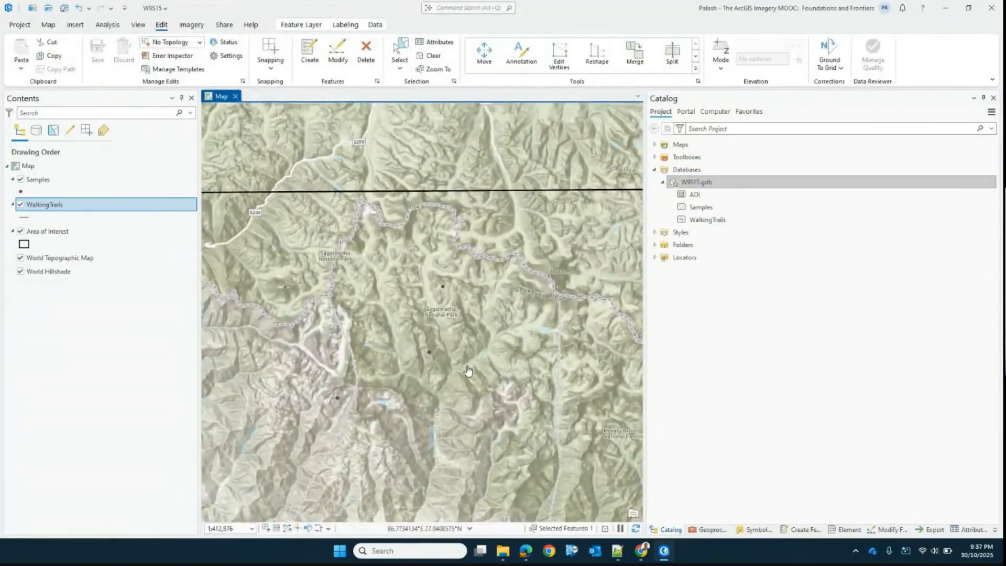
pyautogui.scroll(3, 468, 371)
pyautogui.scroll(2, 378, 338)
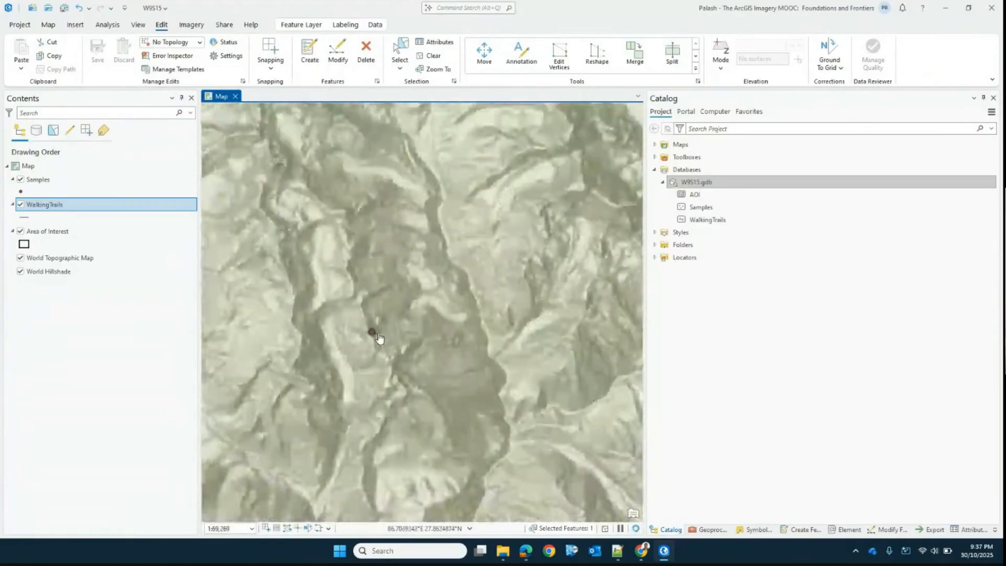
pyautogui.scroll(-2, 432, 376)
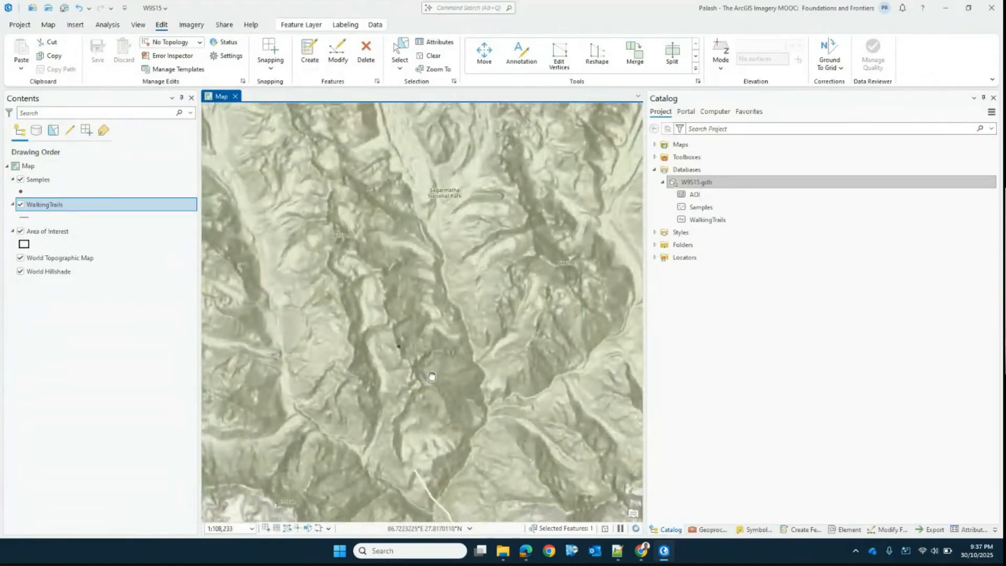
# Switch the map's basemap to Imagery Hybrid
pyautogui.scroll(2, 430, 287)
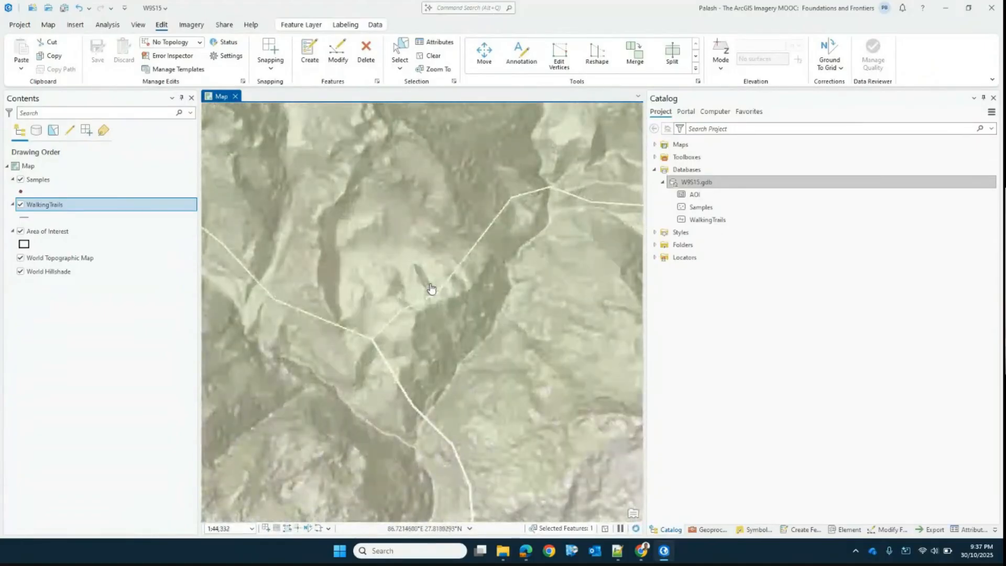
pyautogui.scroll(-4, 430, 288)
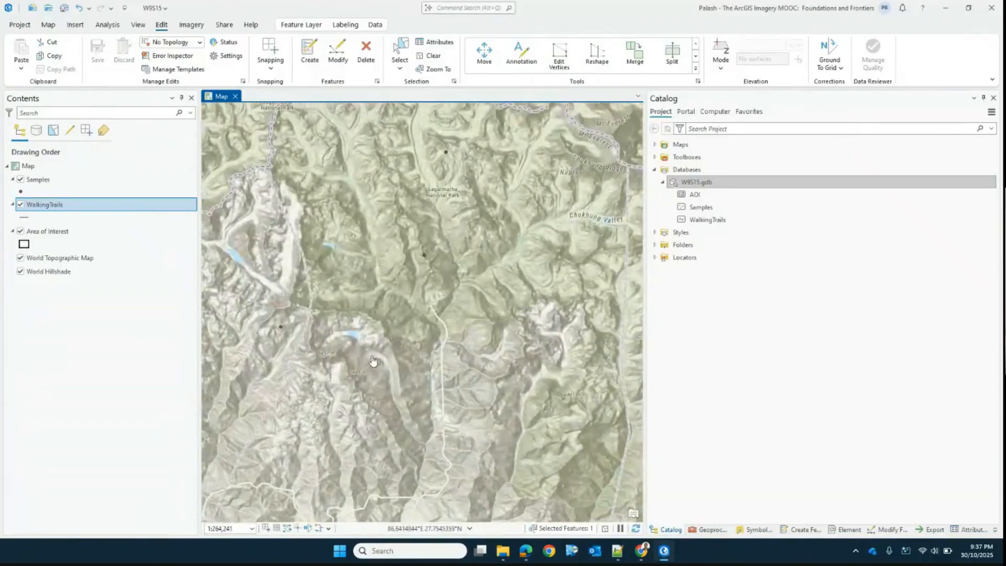
pyautogui.scroll(1, 354, 310)
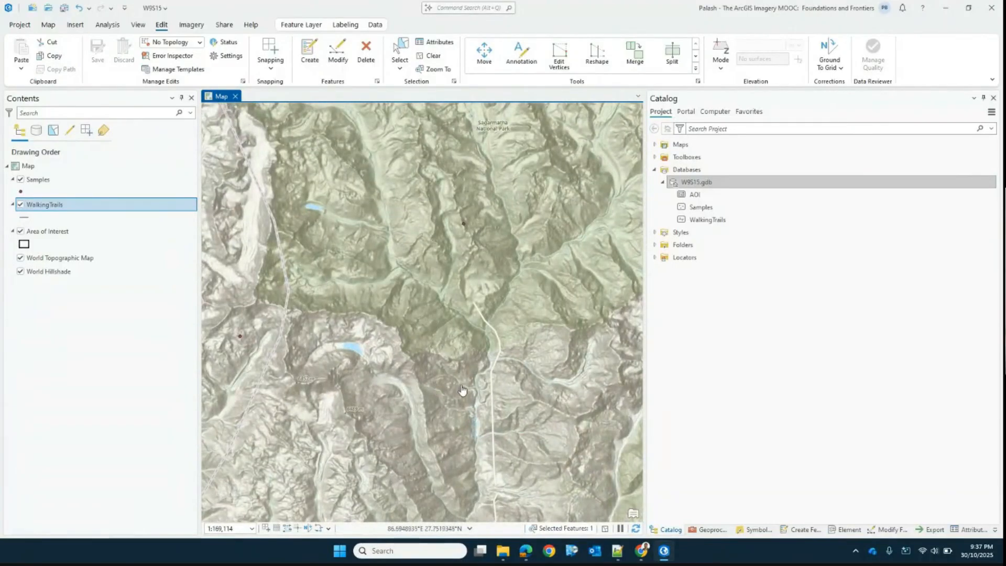
pyautogui.click(47, 27)
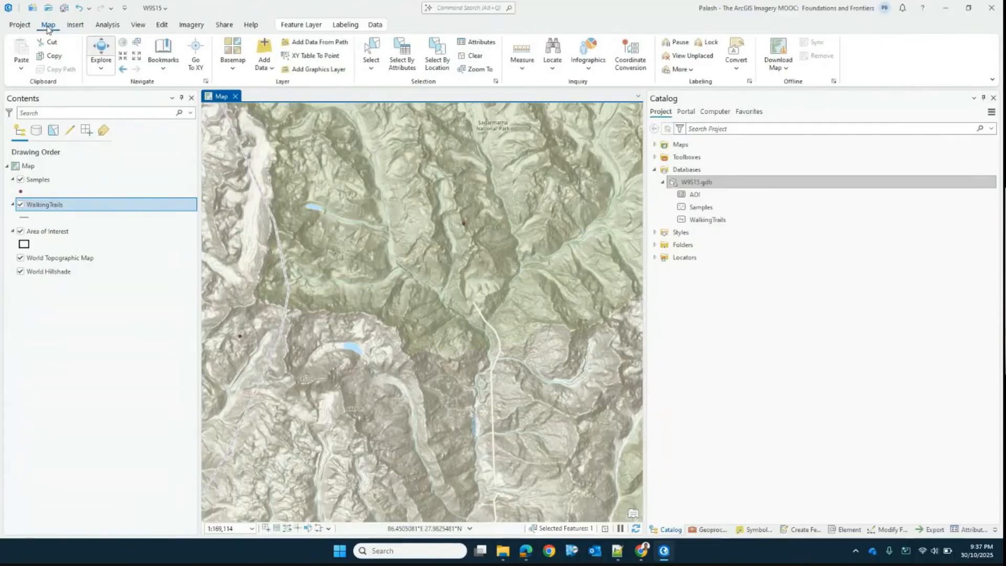
pyautogui.click(232, 55)
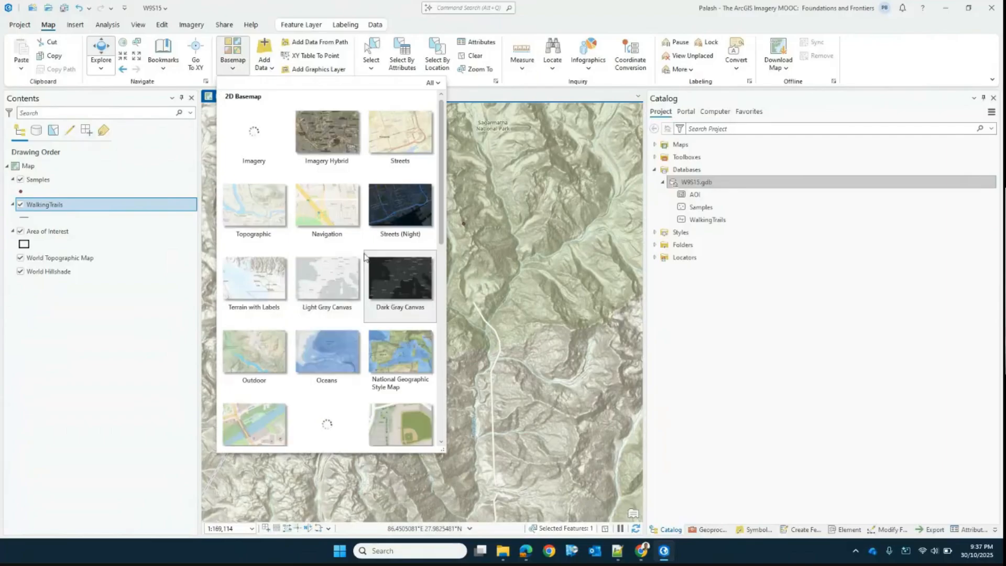
pyautogui.click(323, 136)
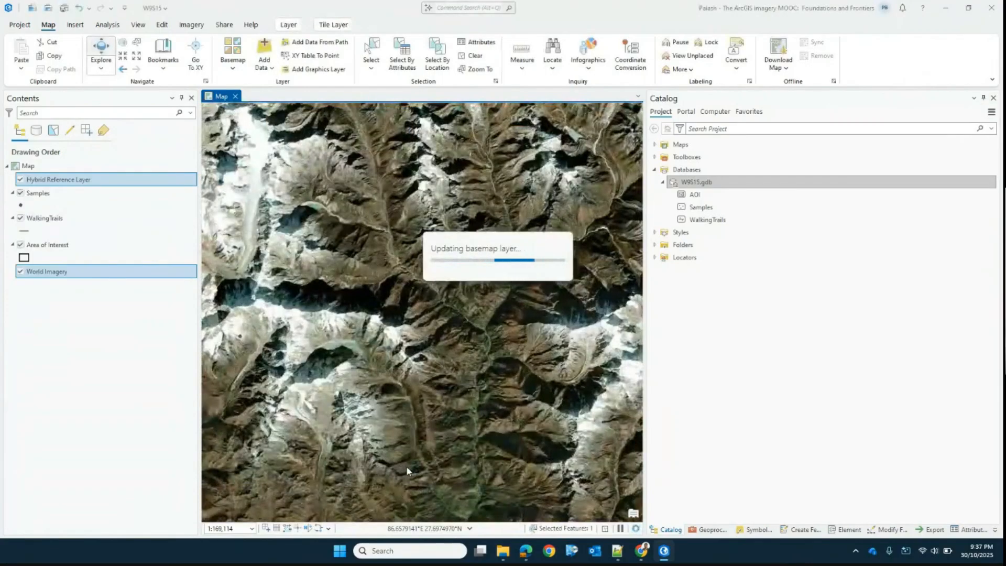
# Examine the satellite imagery south of Sagarmatha National Park for a river stretch suitable for digitizing, down to a 1:3,046 scale
pyautogui.moveTo(325, 396); pyautogui.dragTo(459, 333)
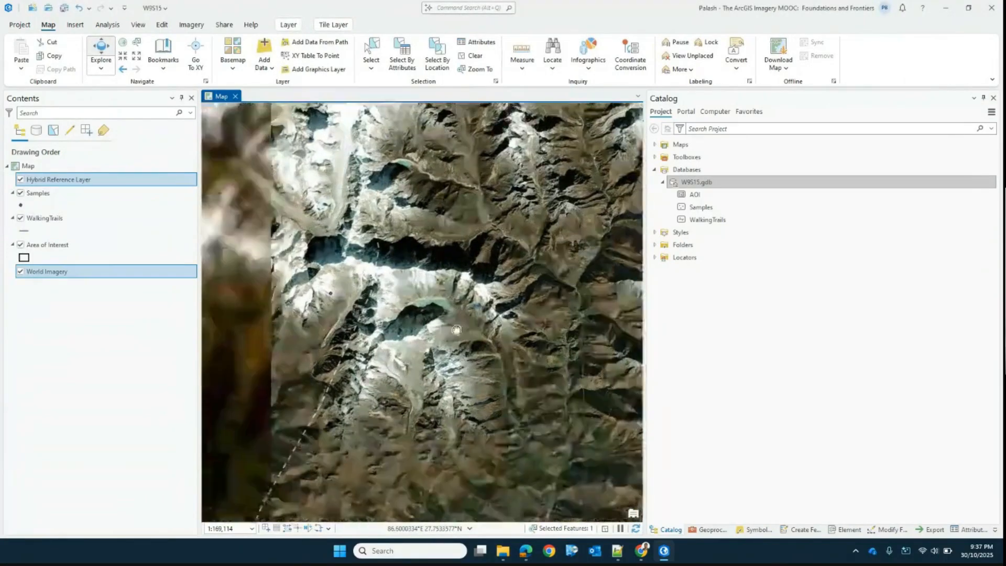
pyautogui.scroll(-1, 459, 333)
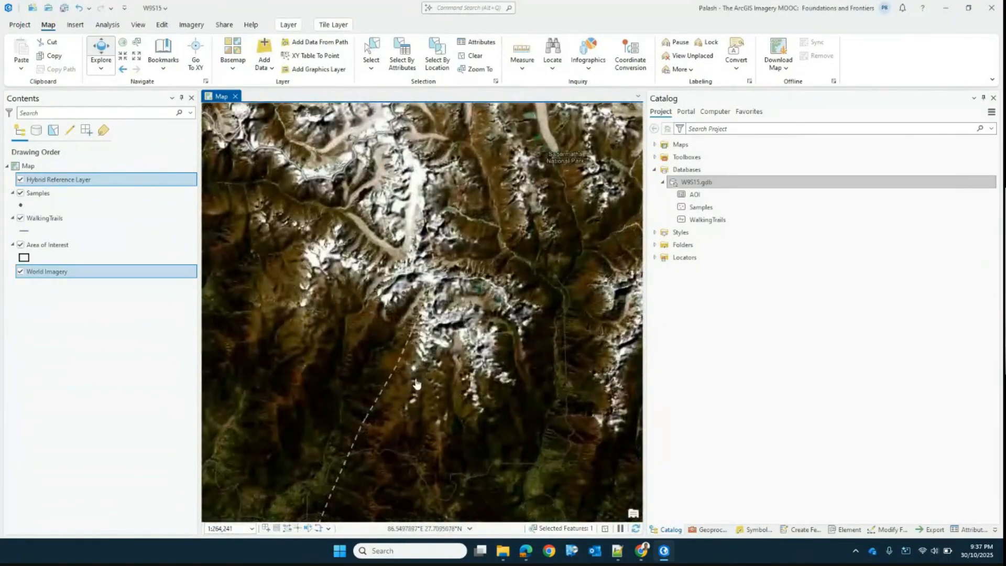
pyautogui.scroll(2, 411, 335)
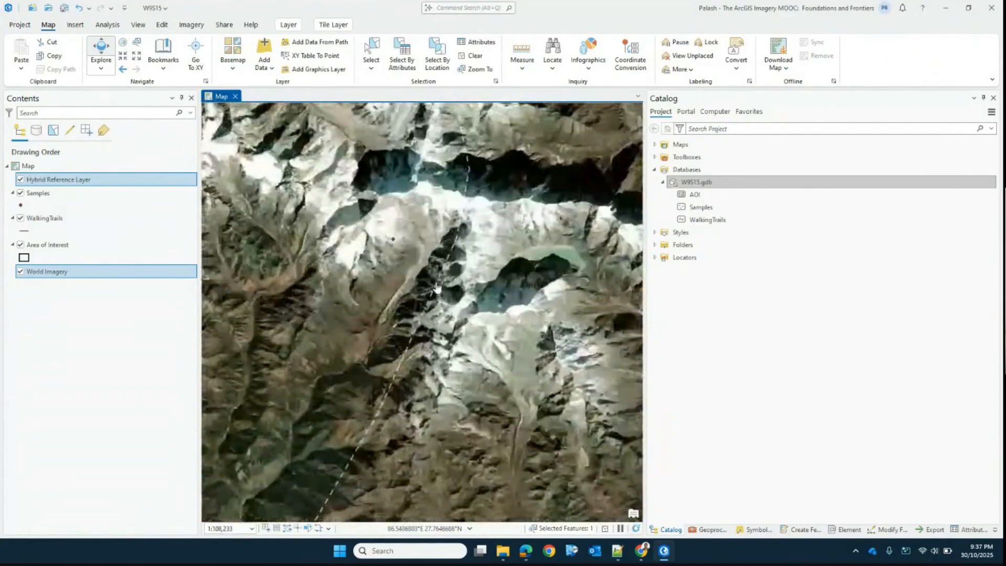
pyautogui.scroll(-6, 391, 386)
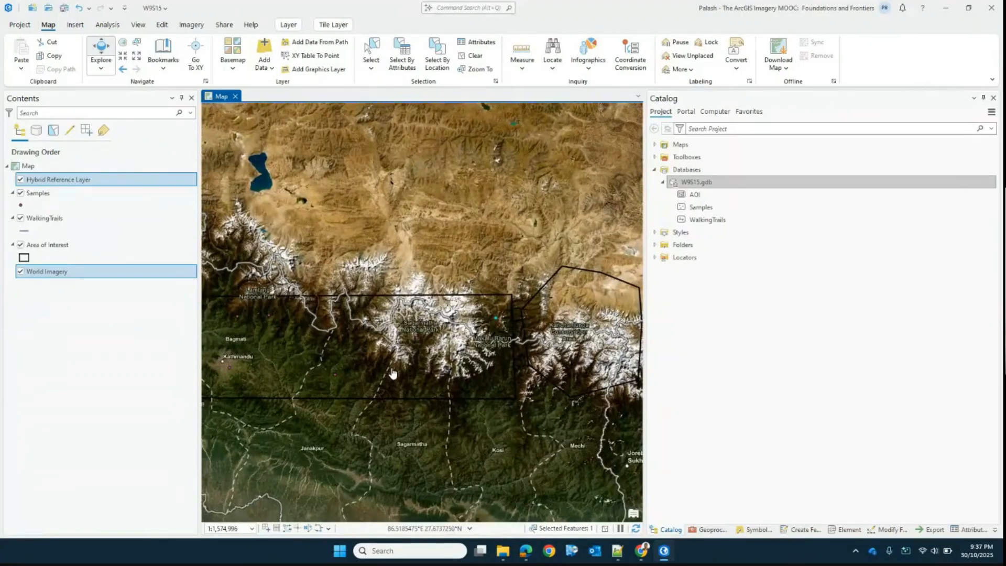
pyautogui.scroll(5, 392, 373)
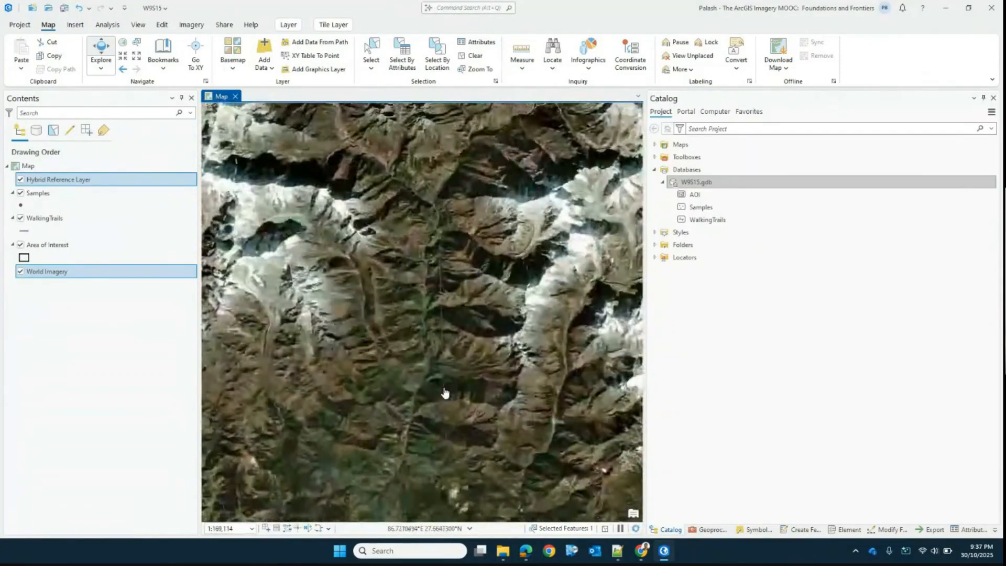
pyautogui.scroll(5, 437, 390)
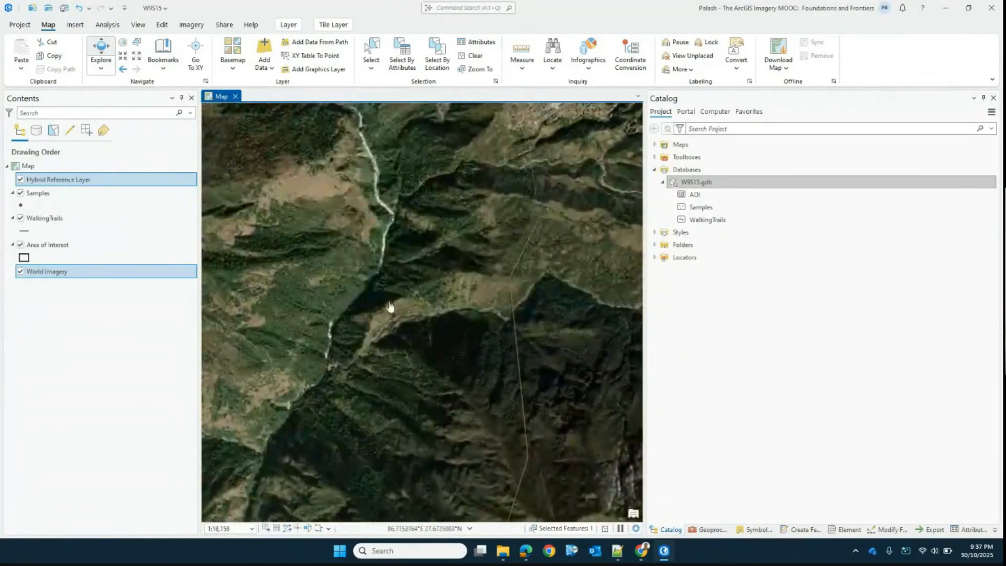
pyautogui.scroll(4, 292, 424)
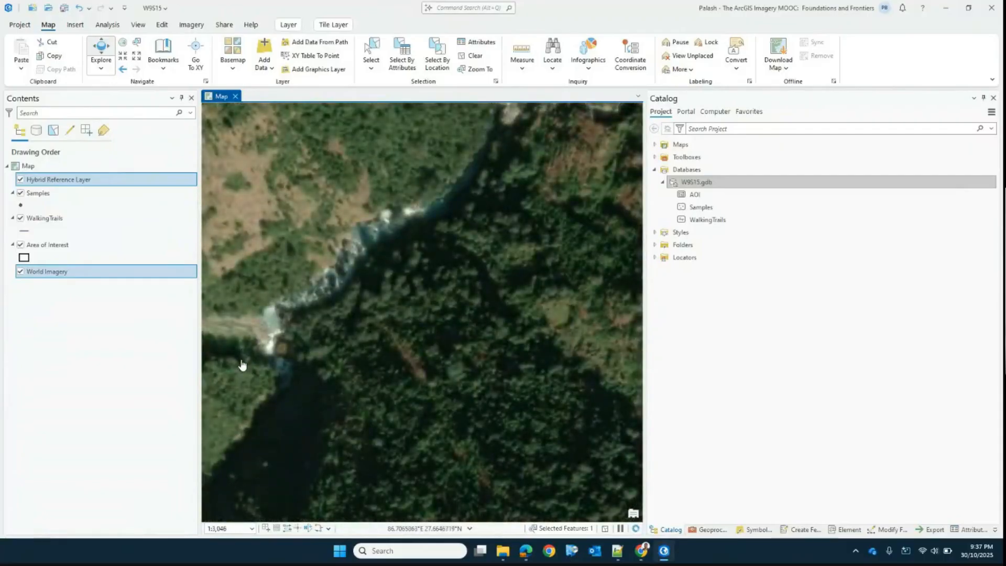
pyautogui.scroll(2, 288, 311)
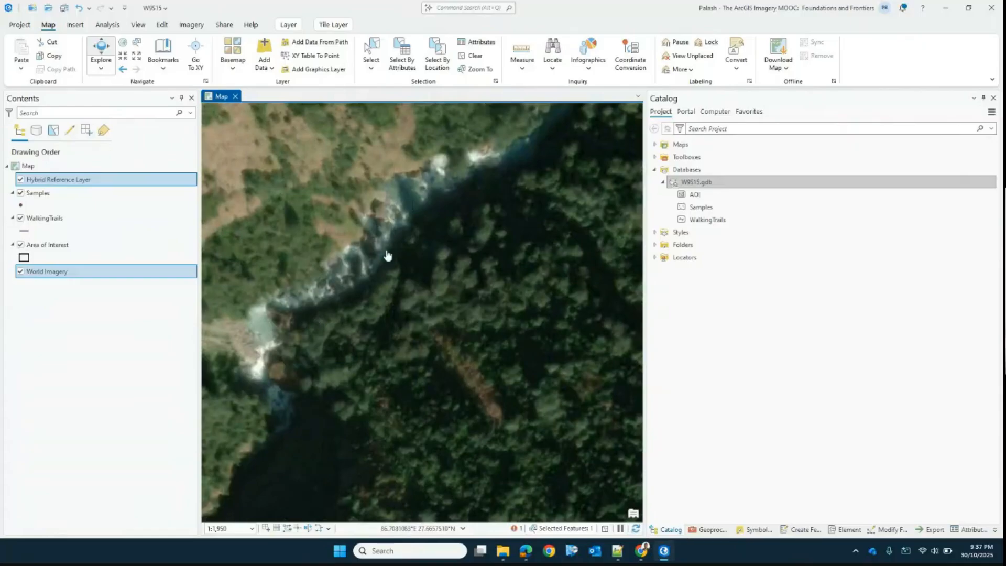
pyautogui.scroll(-2, 387, 255)
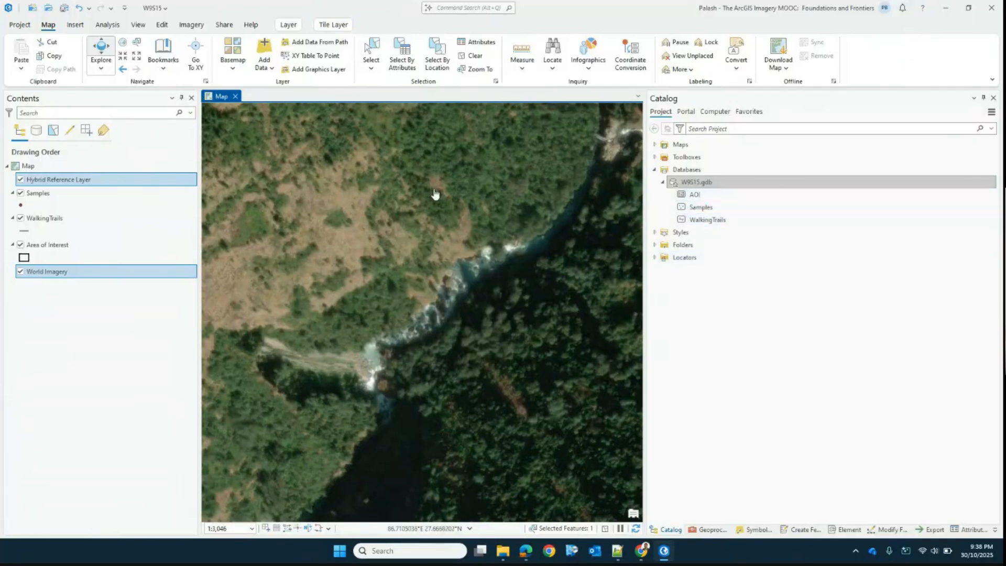
# Open the feature creation templates and check that a WalkingTrails line template is available
pyautogui.click(76, 26)
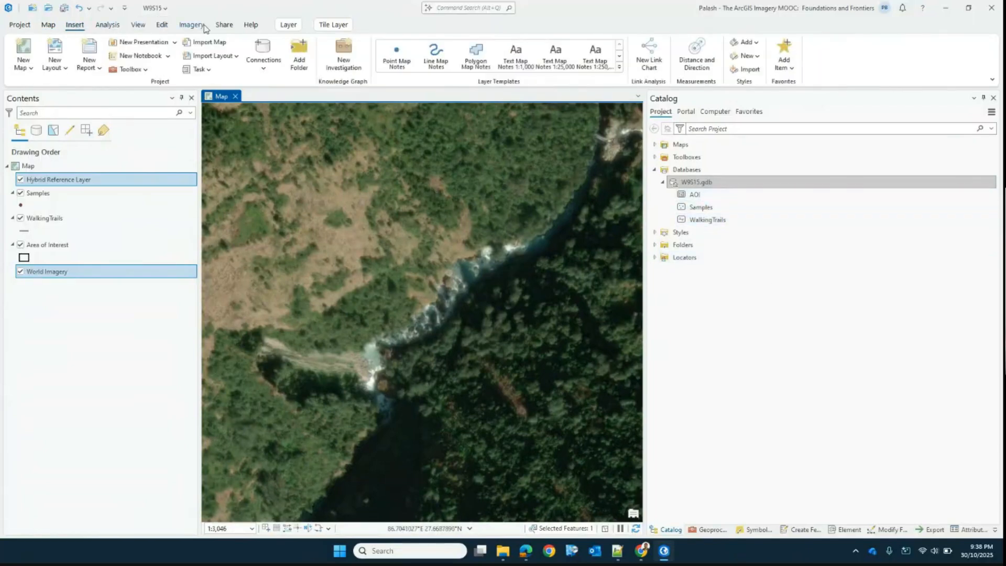
pyautogui.click(161, 26)
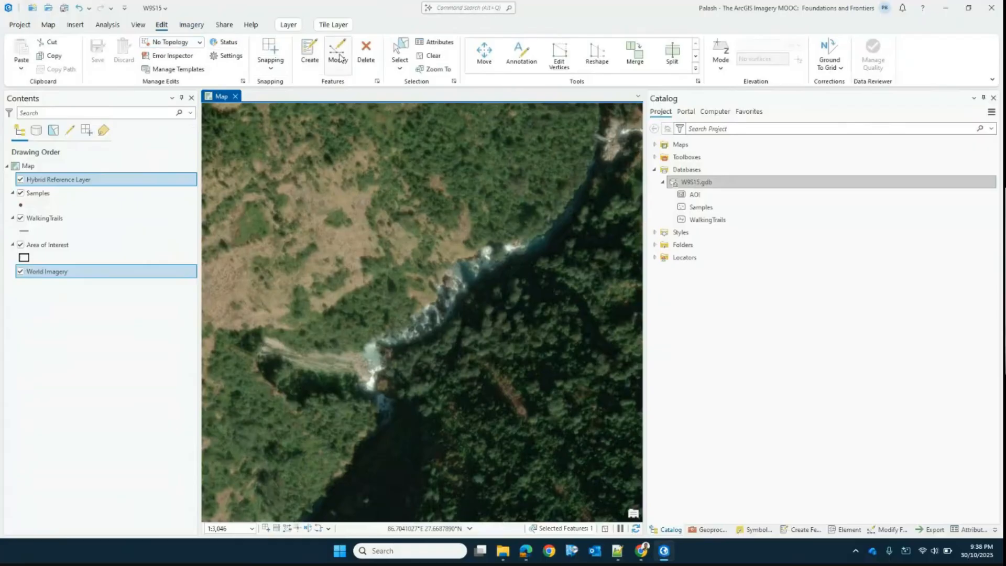
pyautogui.click(310, 52)
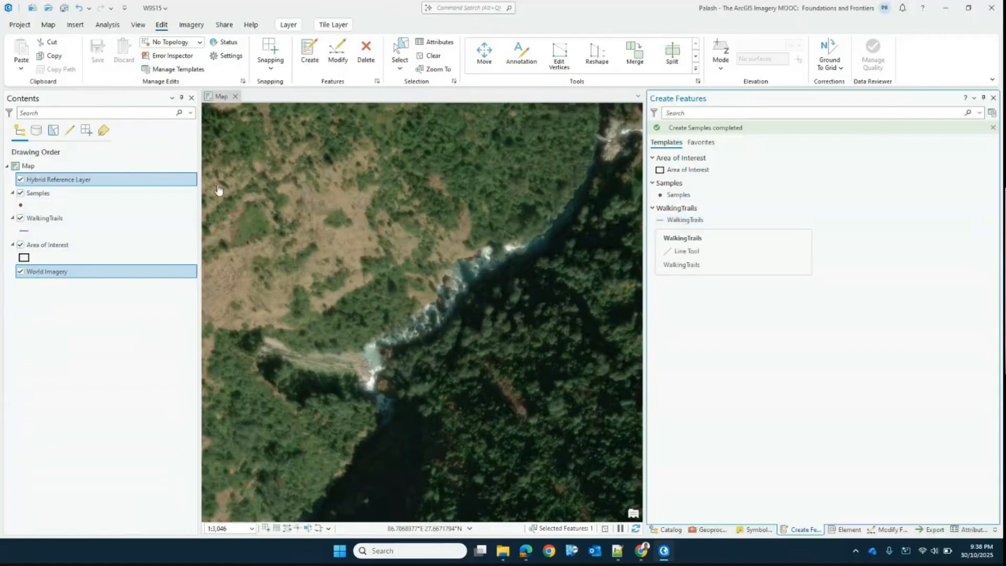
# Look through the line symbol gallery and apply the Dashed 2:2 symbol to the WalkingTrails layer
pyautogui.click(24, 230)
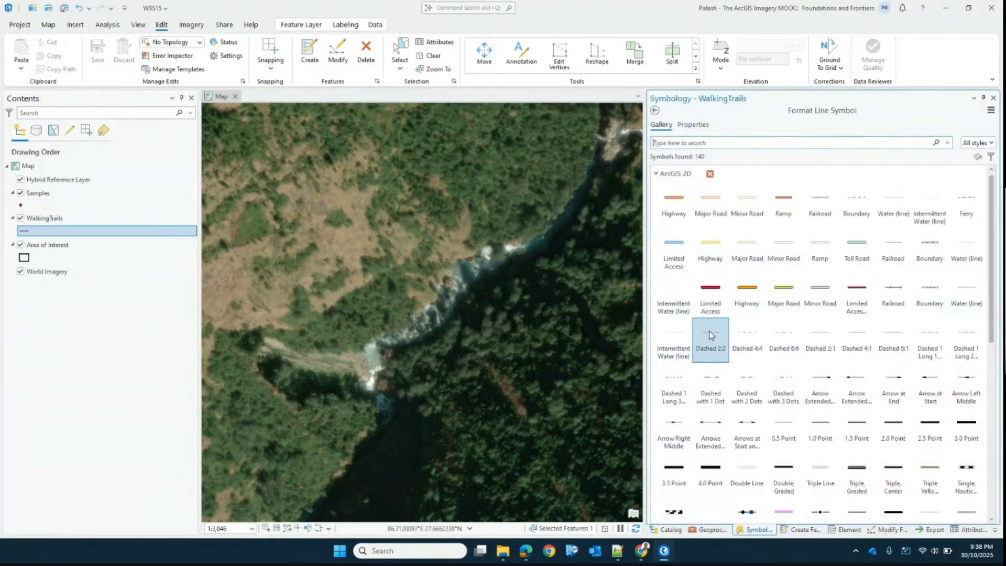
pyautogui.scroll(-2, 800, 390)
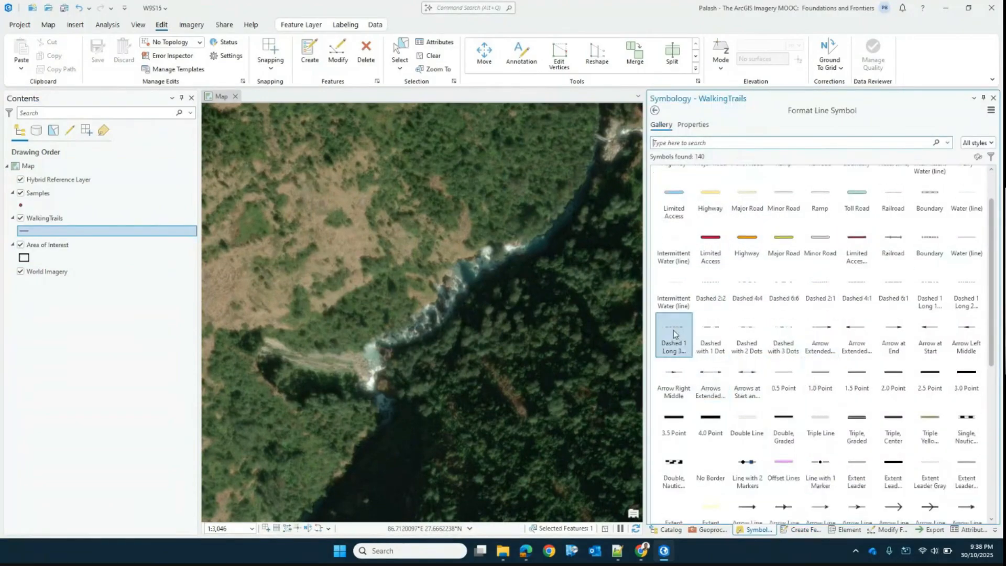
pyautogui.scroll(-4, 833, 377)
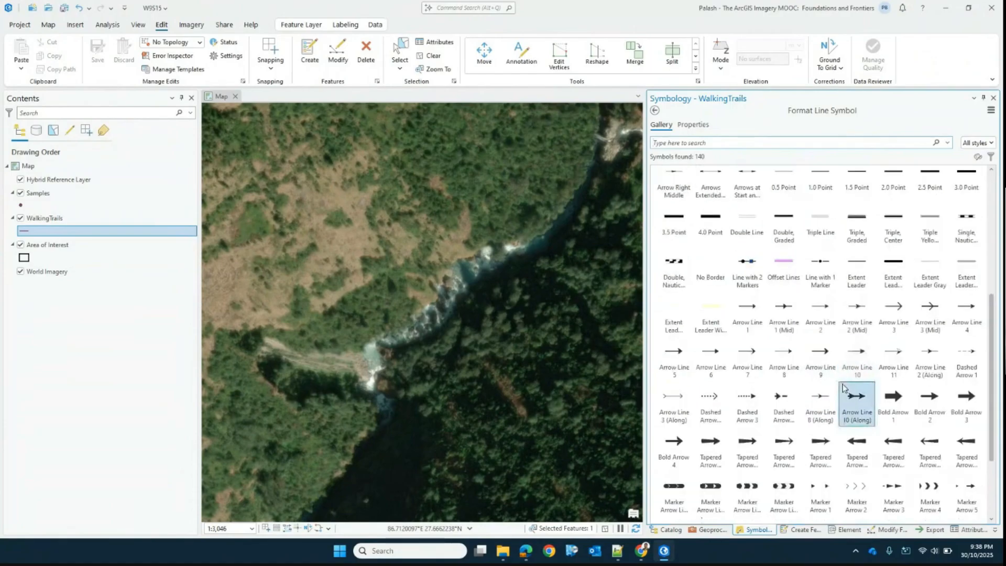
pyautogui.scroll(-4, 819, 398)
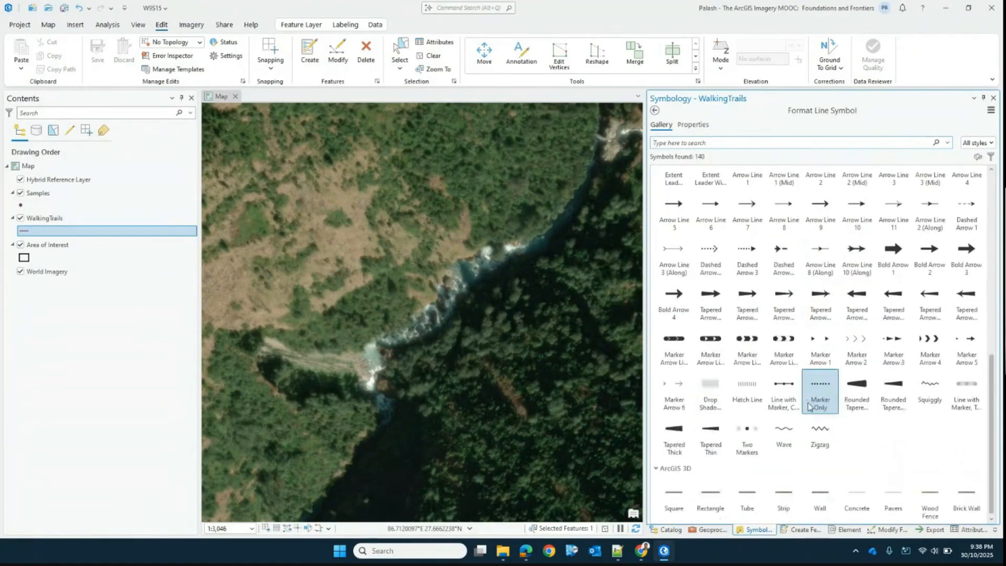
pyautogui.scroll(5, 808, 407)
pyautogui.scroll(4, 809, 406)
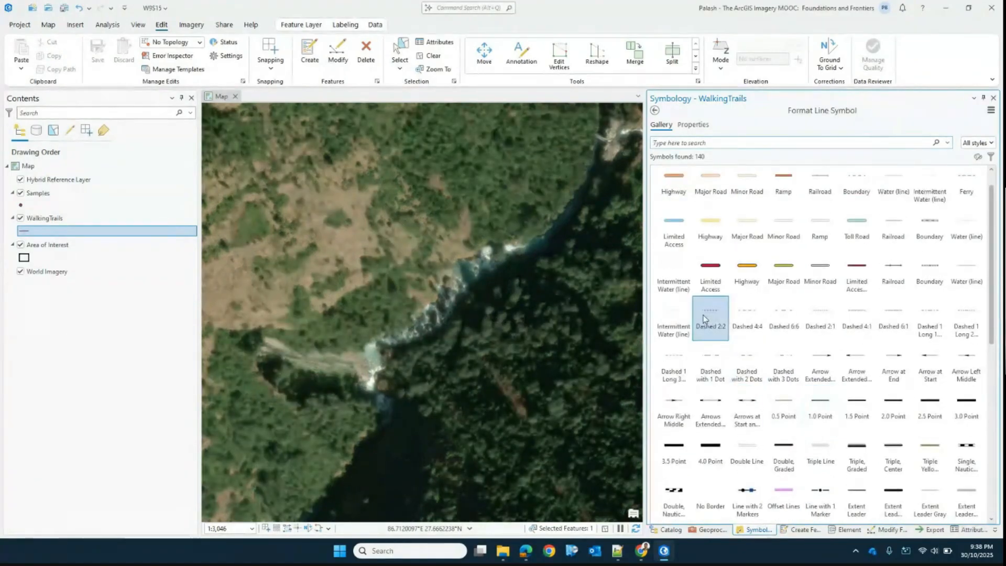
pyautogui.click(703, 316)
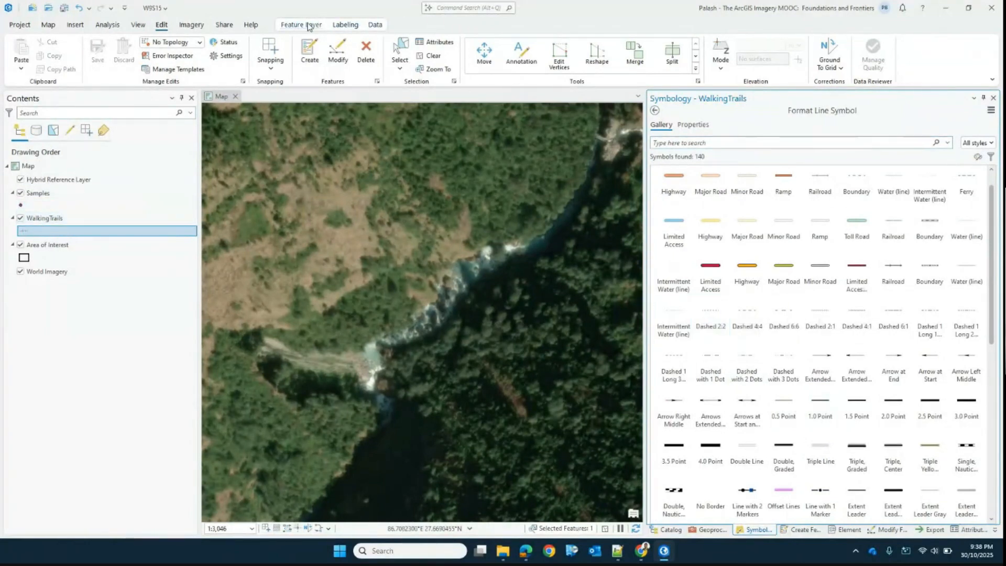
# Set the WalkingTrails line symbol's color to orange and its width to 2 pt, and apply both changes
pyautogui.click(692, 124)
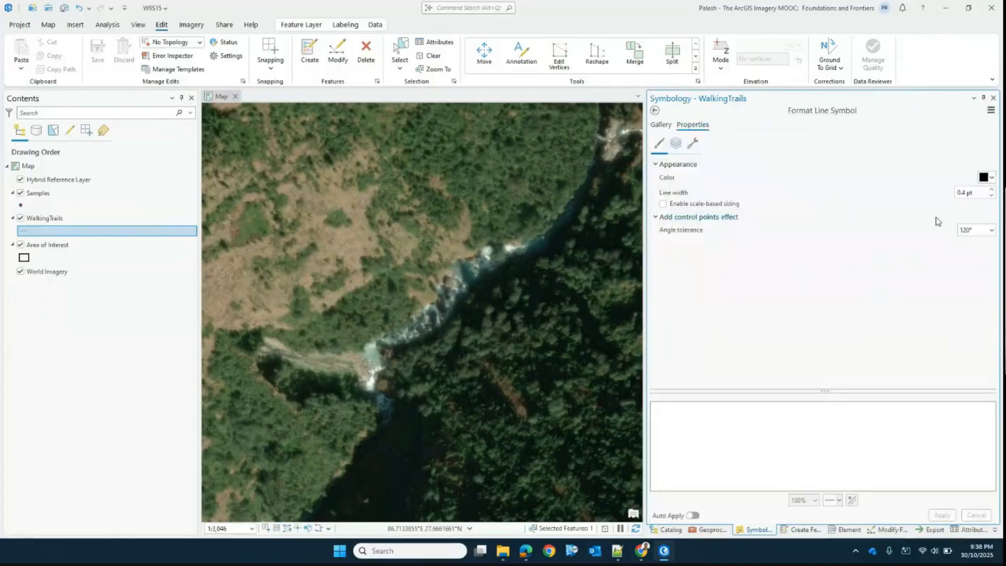
pyautogui.click(987, 177)
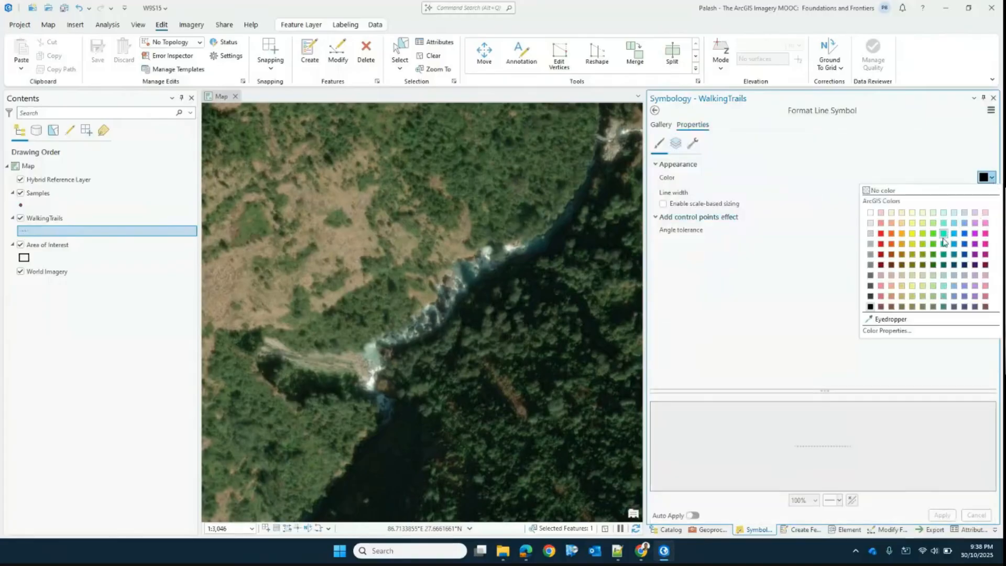
pyautogui.click(893, 242)
pyautogui.click(942, 516)
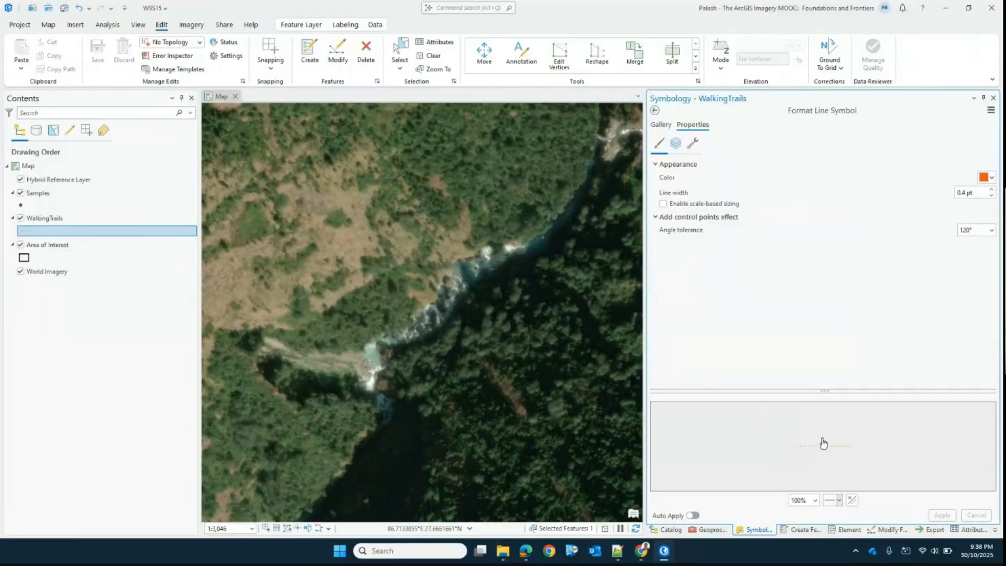
pyautogui.click(991, 190)
pyautogui.click(990, 190)
pyautogui.click(941, 516)
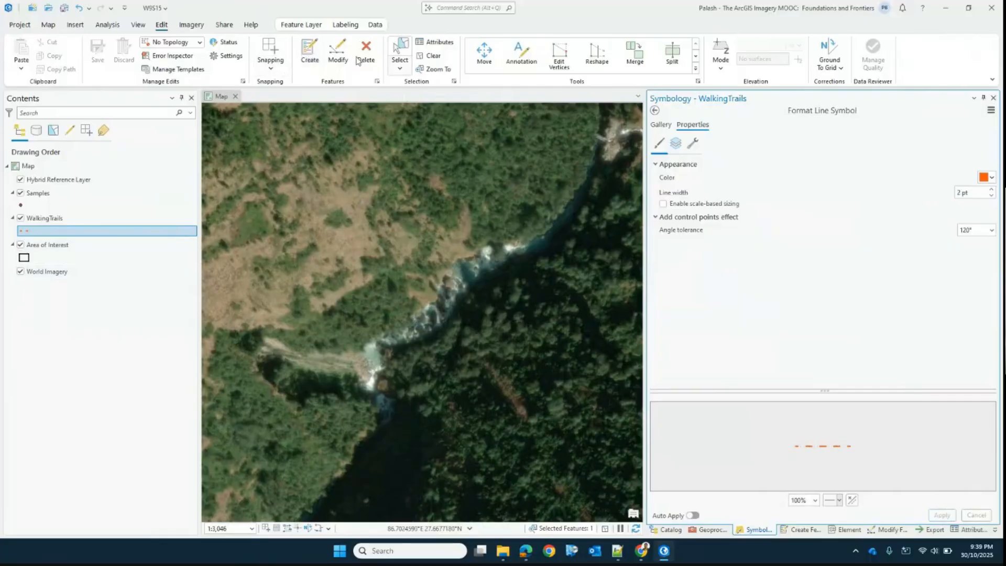
# Digitize a WalkingTrails line along the river's northwestern bank, from the pale gravel fan to the upstream gravel bar, and finish the sketch
pyautogui.click(309, 53)
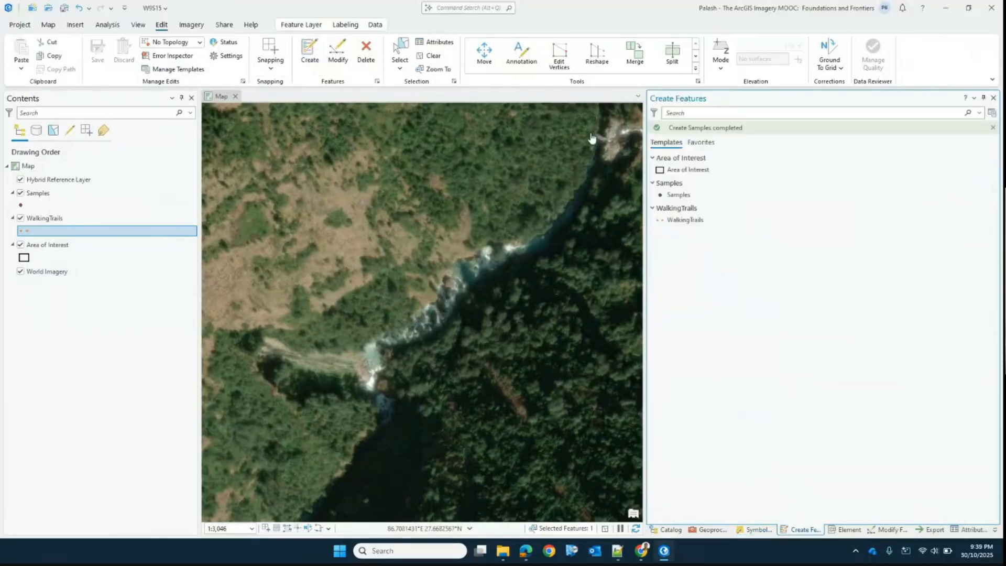
pyautogui.click(663, 222)
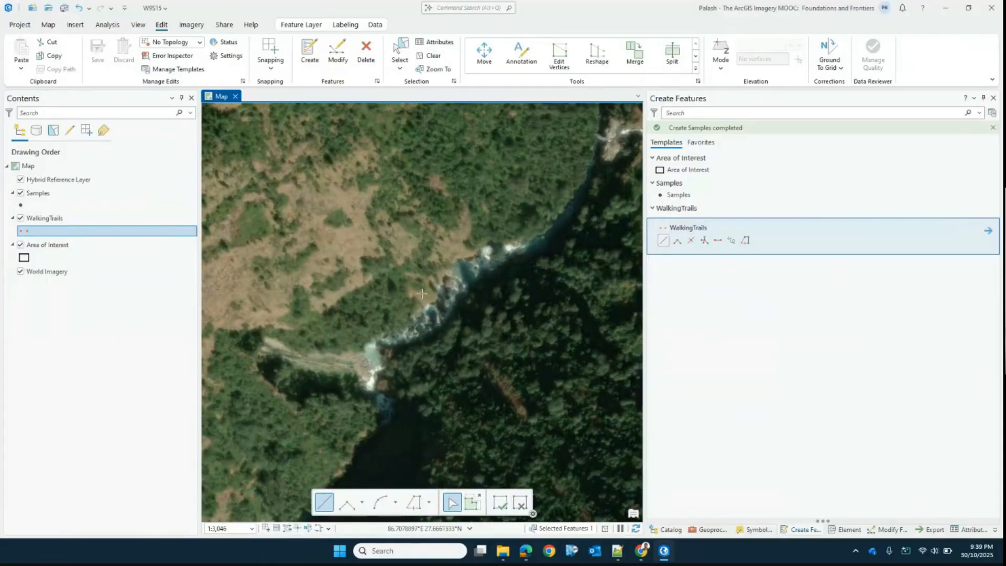
pyautogui.click(366, 344)
pyautogui.click(383, 331)
pyautogui.click(415, 322)
pyautogui.click(434, 298)
pyautogui.click(446, 270)
pyautogui.click(463, 258)
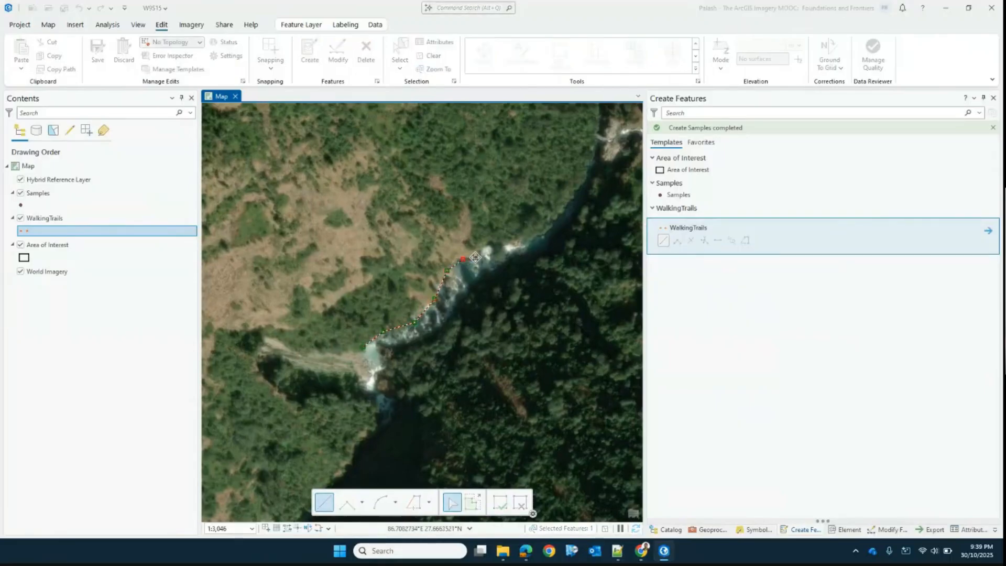
pyautogui.click(478, 256)
pyautogui.click(526, 239)
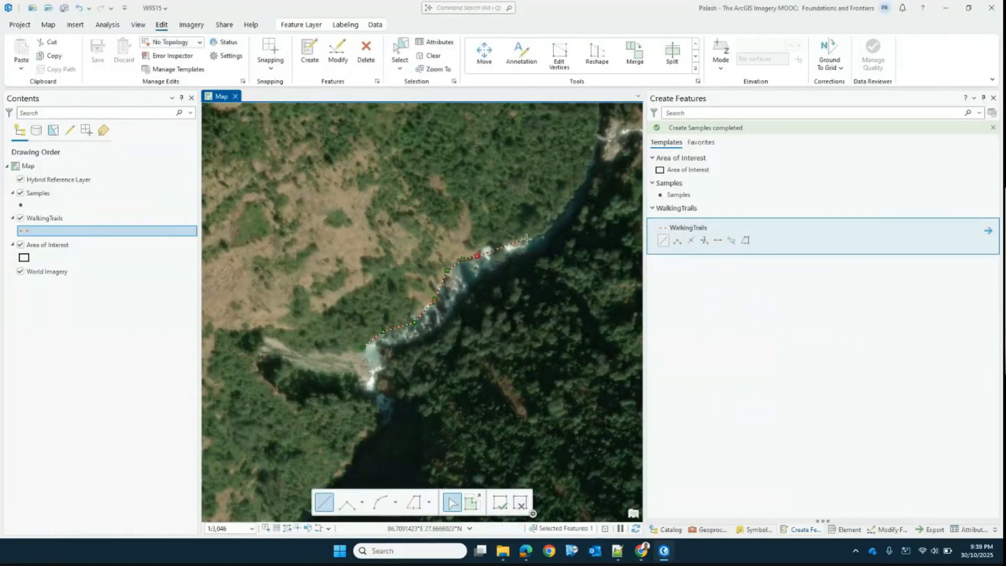
pyautogui.click(565, 212)
pyautogui.click(583, 184)
pyautogui.rightClick(597, 135)
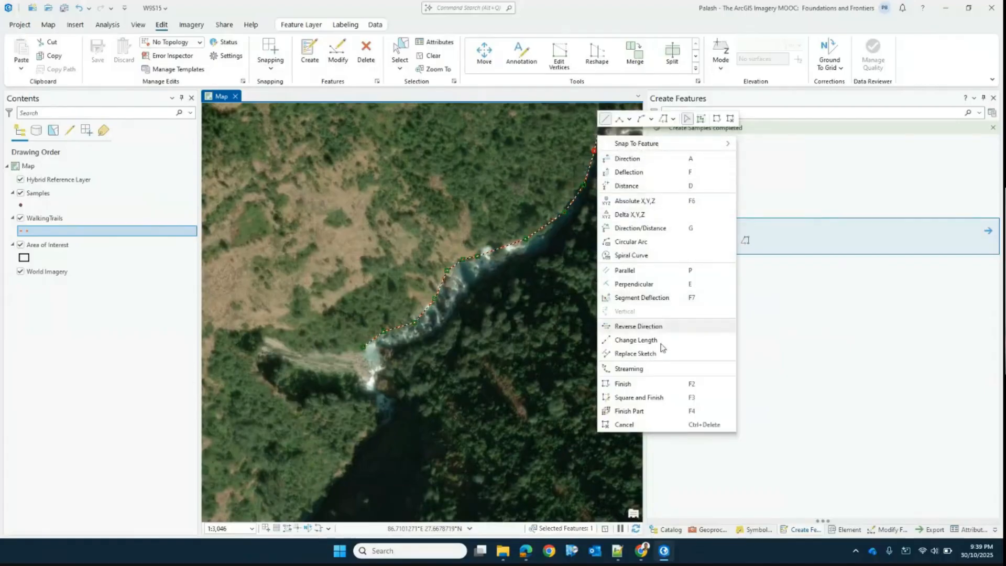
pyautogui.click(623, 384)
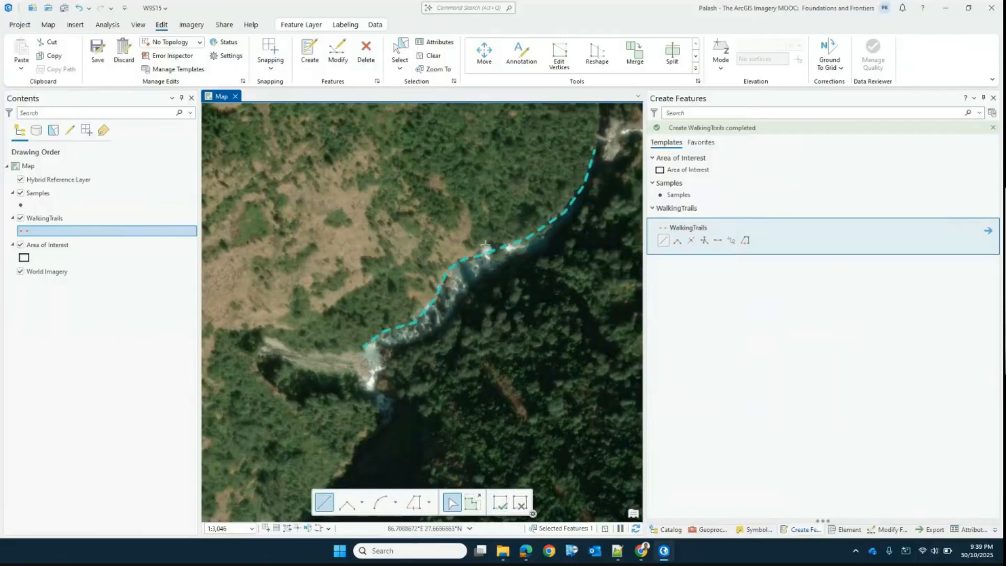
# Digitize a WalkingTrails line along the river's southeastern bank, from the pale gravel fan to the upstream gravel bar, and finish the sketch
pyautogui.click(378, 366)
pyautogui.click(439, 332)
pyautogui.click(455, 312)
pyautogui.click(464, 295)
pyautogui.click(476, 280)
pyautogui.click(504, 270)
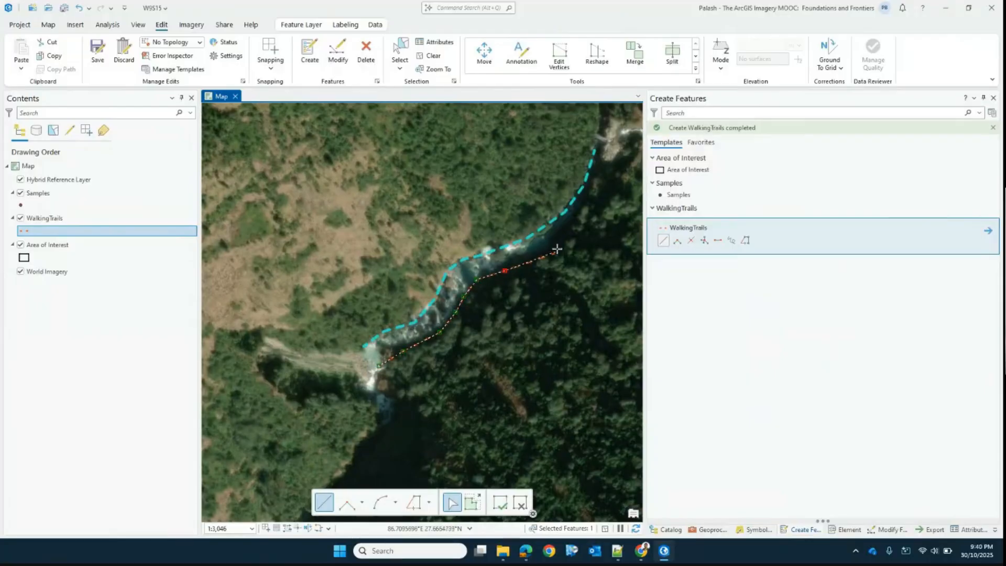
pyautogui.click(557, 247)
pyautogui.click(593, 206)
pyautogui.click(606, 171)
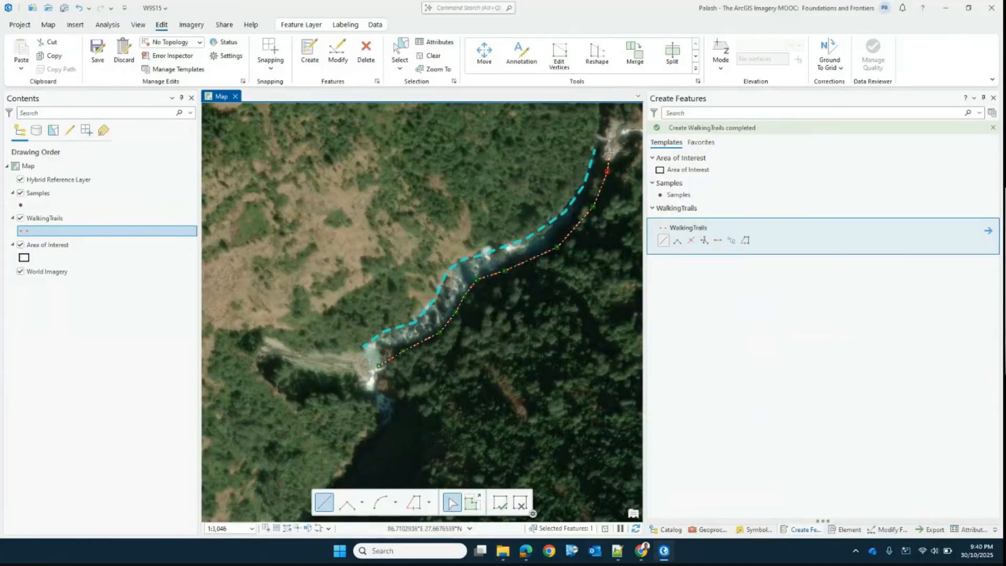
pyautogui.doubleClick(609, 154)
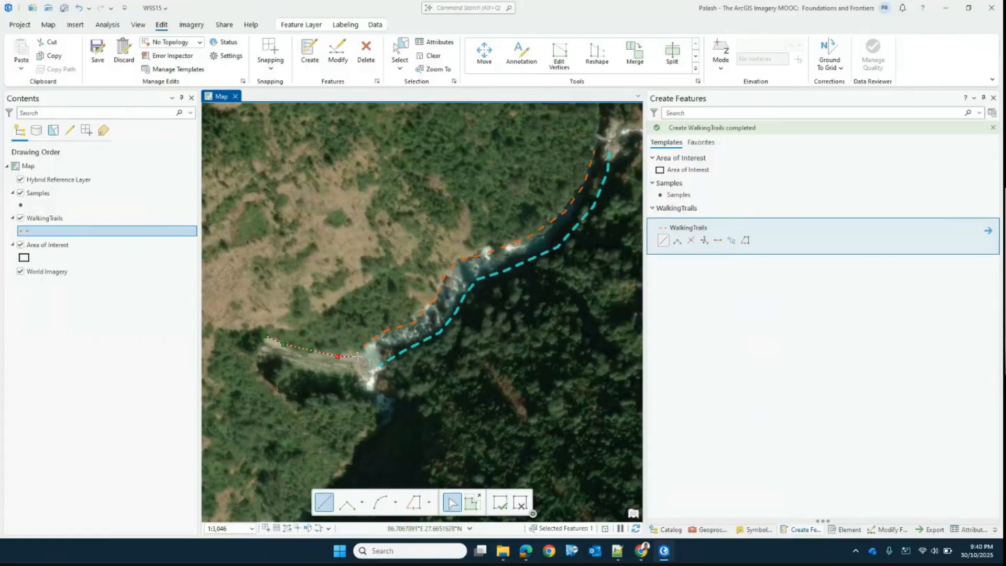
# Digitize a short WalkingTrails line along the northern edge of the pale gravel fan to the river and finish the sketch
pyautogui.click(358, 357)
pyautogui.click(501, 504)
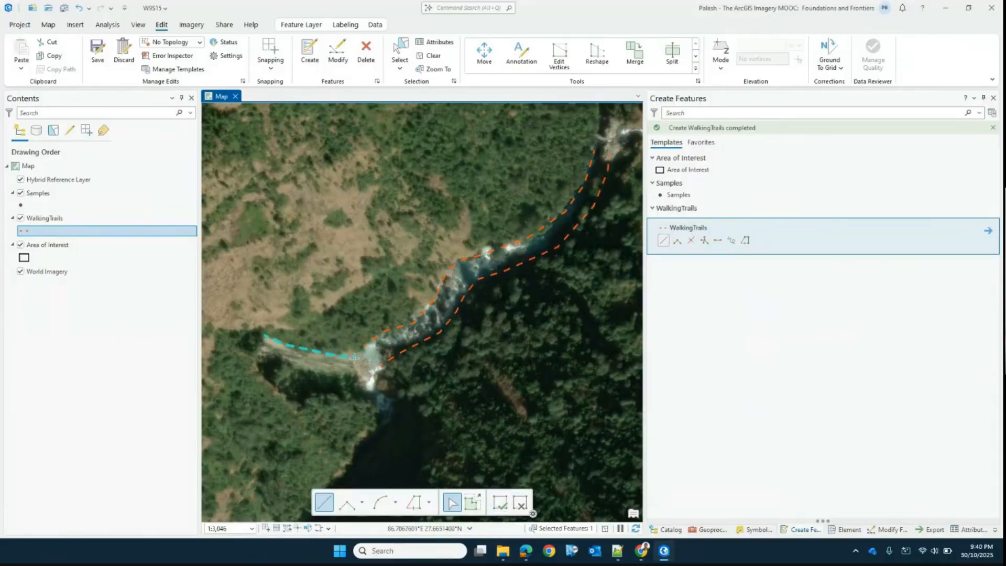
# Digitize a winding WalkingTrails line with right-angle segments across the bare slope northwest of the river and finish the sketch
pyautogui.click(347, 502)
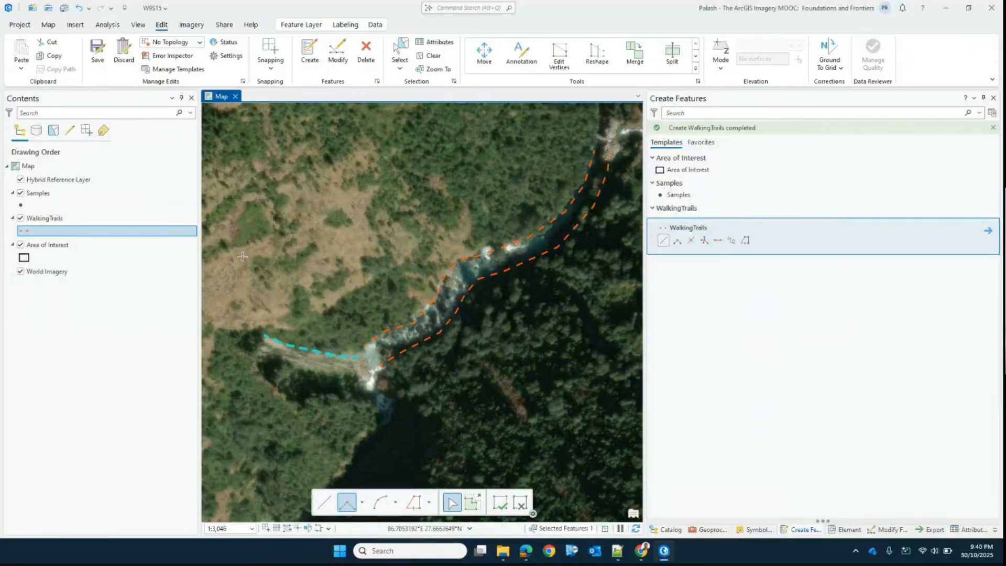
pyautogui.click(360, 303)
pyautogui.click(452, 234)
pyautogui.click(396, 122)
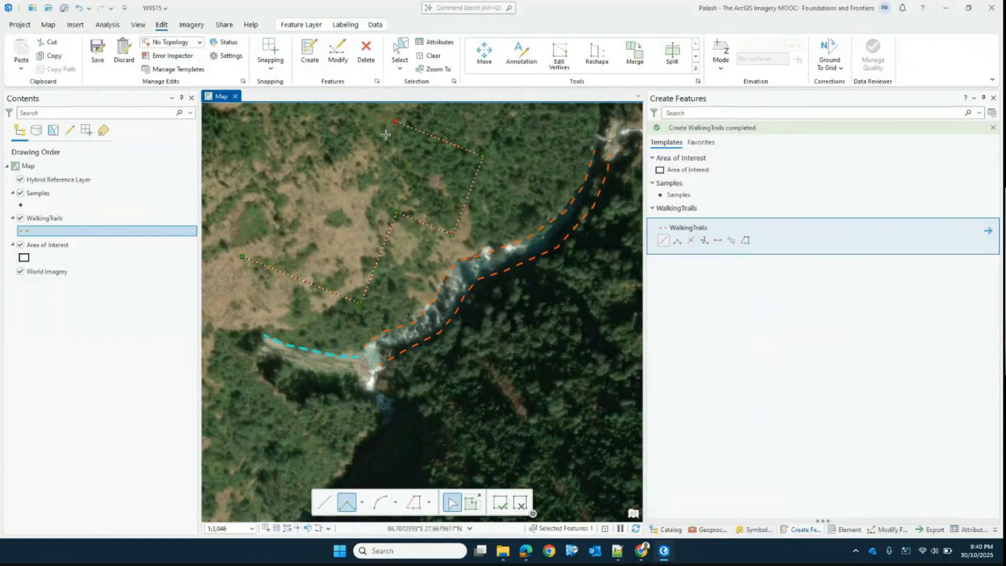
pyautogui.click(354, 227)
pyautogui.click(339, 254)
pyautogui.click(257, 237)
pyautogui.click(241, 174)
pyautogui.click(226, 215)
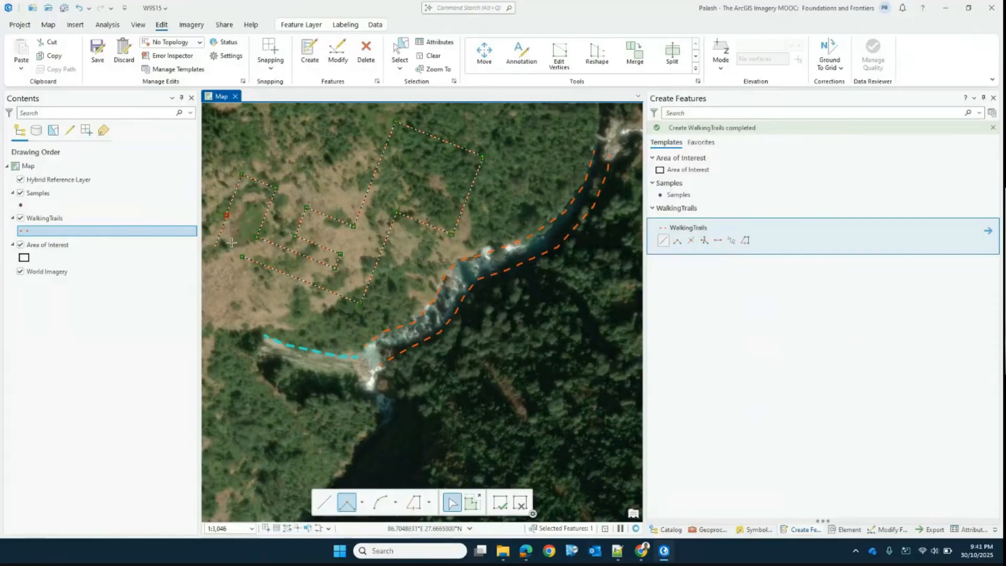
pyautogui.press('F2')
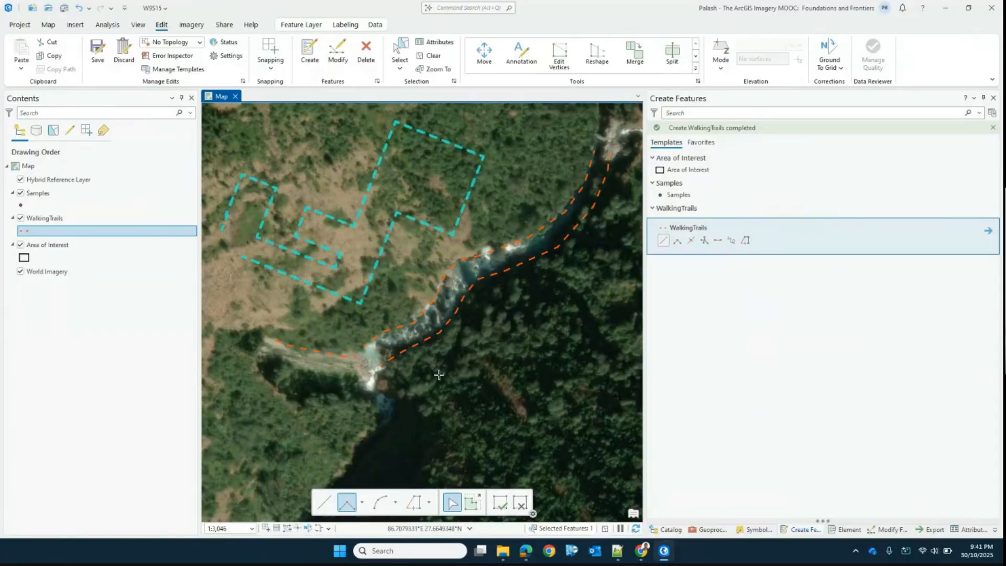
# Digitize a curving WalkingTrails line with arc segments from the western bare slope, south around the gravel fan and through the eastern forest, and finish it
pyautogui.press('a')
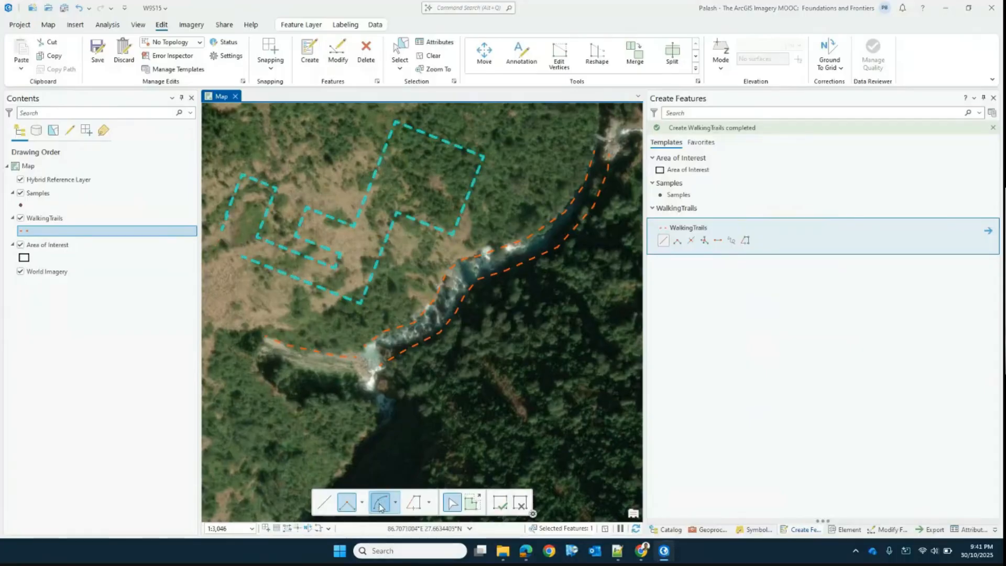
pyautogui.click(231, 289)
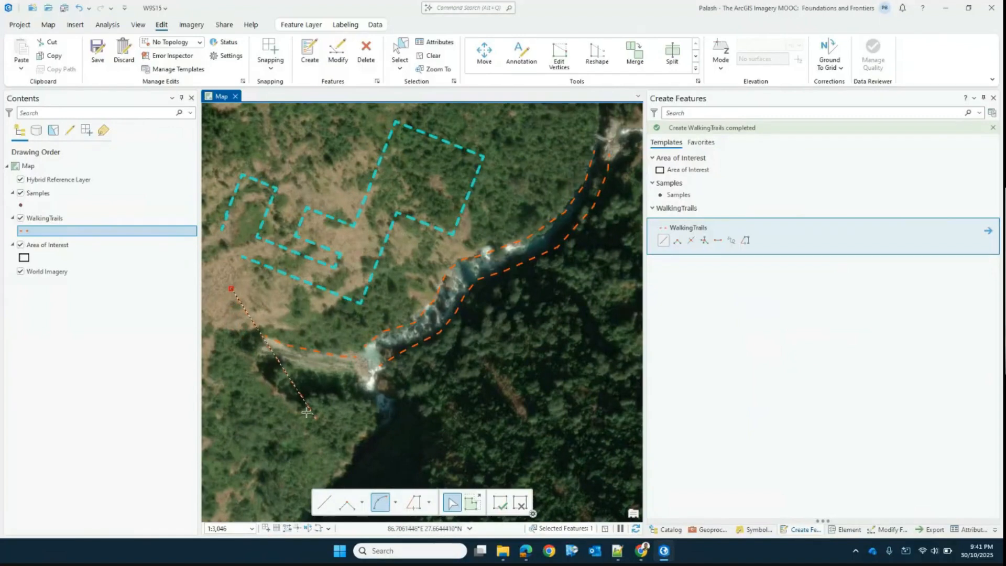
pyautogui.click(282, 402)
pyautogui.click(366, 417)
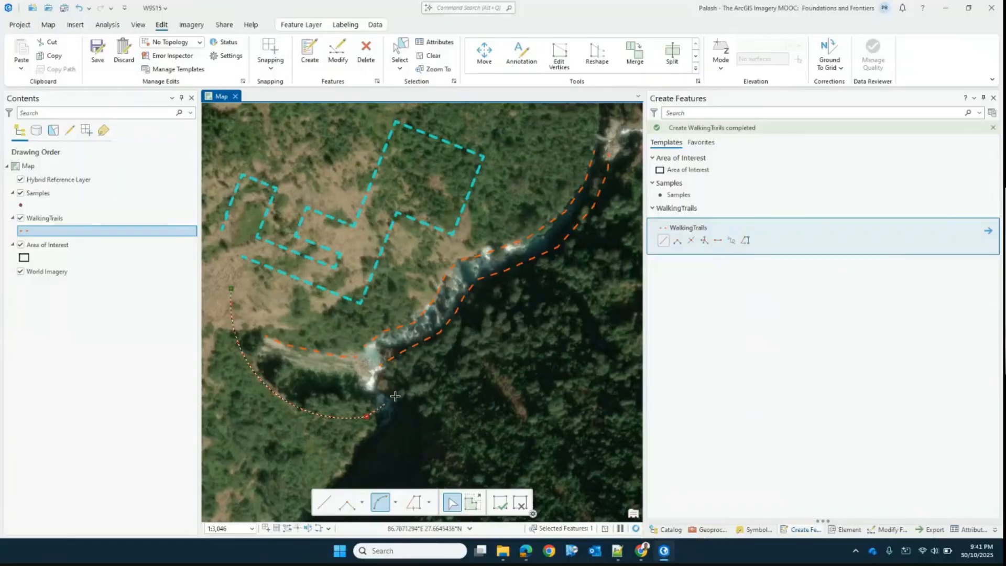
pyautogui.click(424, 380)
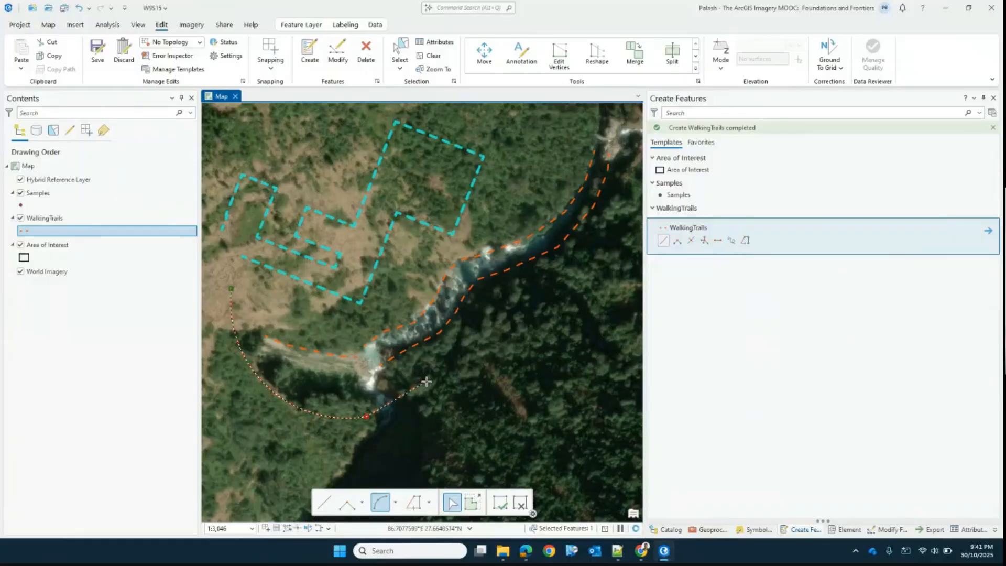
pyautogui.click(483, 397)
pyautogui.click(538, 399)
pyautogui.click(575, 314)
pyautogui.click(605, 284)
pyautogui.click(626, 249)
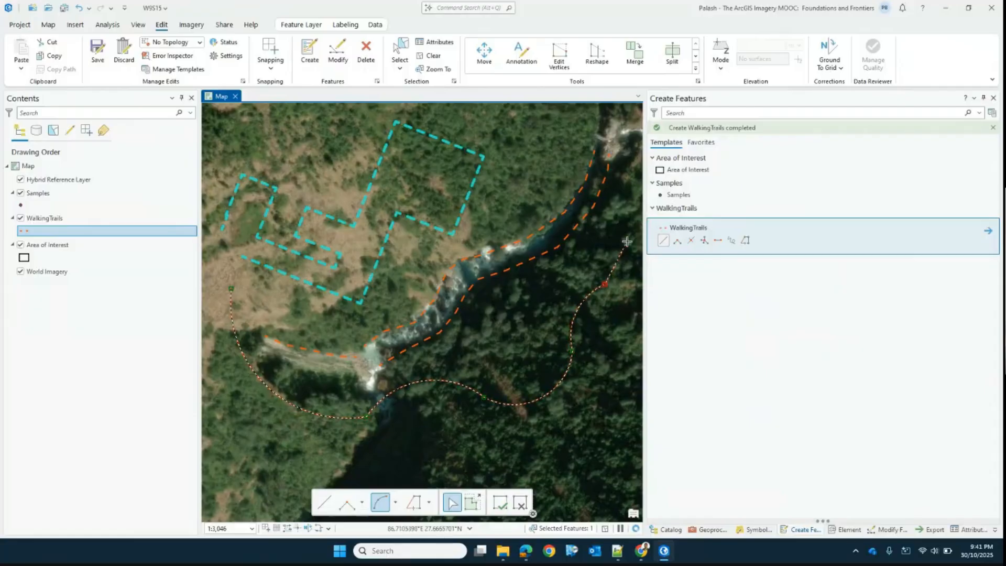
pyautogui.doubleClick(631, 175)
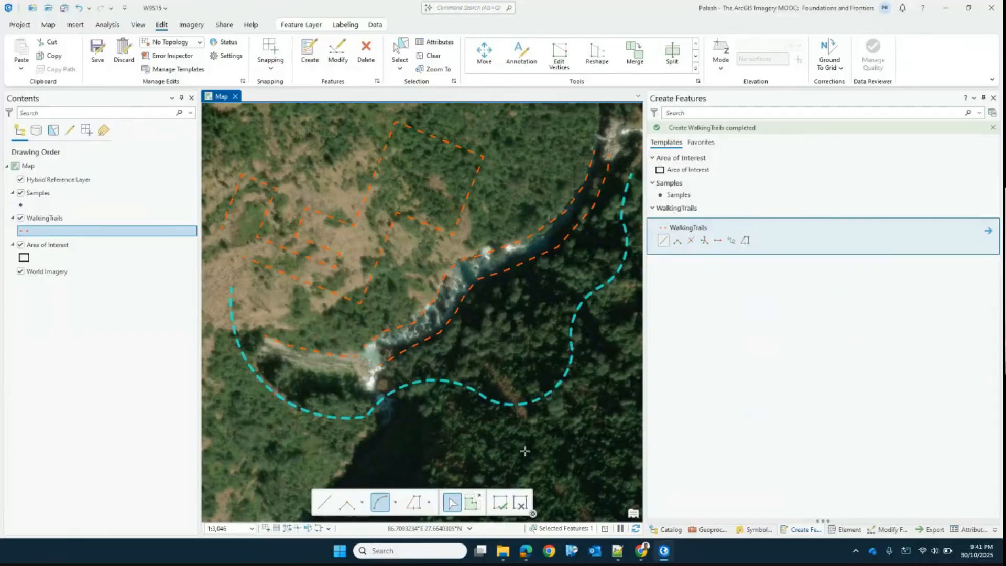
# Start a WalkingTrails line with Bézier curve segments on the slope north of the right-angled trail
pyautogui.click(395, 502)
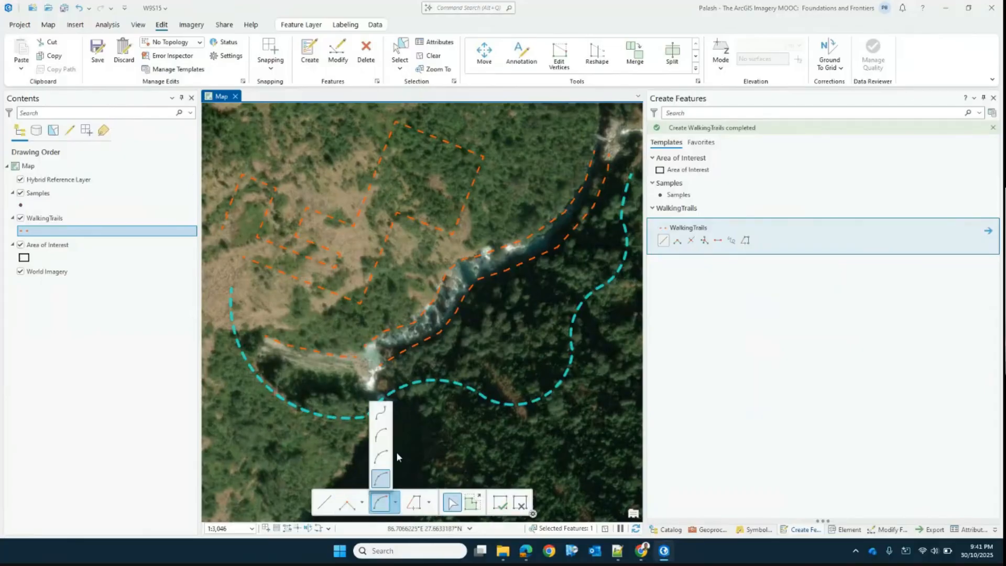
pyautogui.click(388, 417)
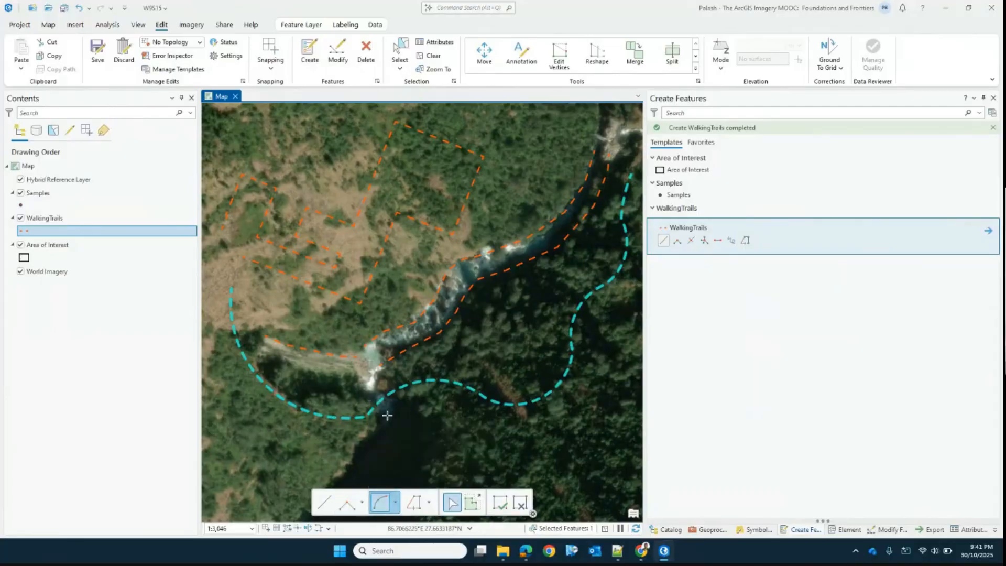
pyautogui.moveTo(274, 142); pyautogui.dragTo(317, 164)
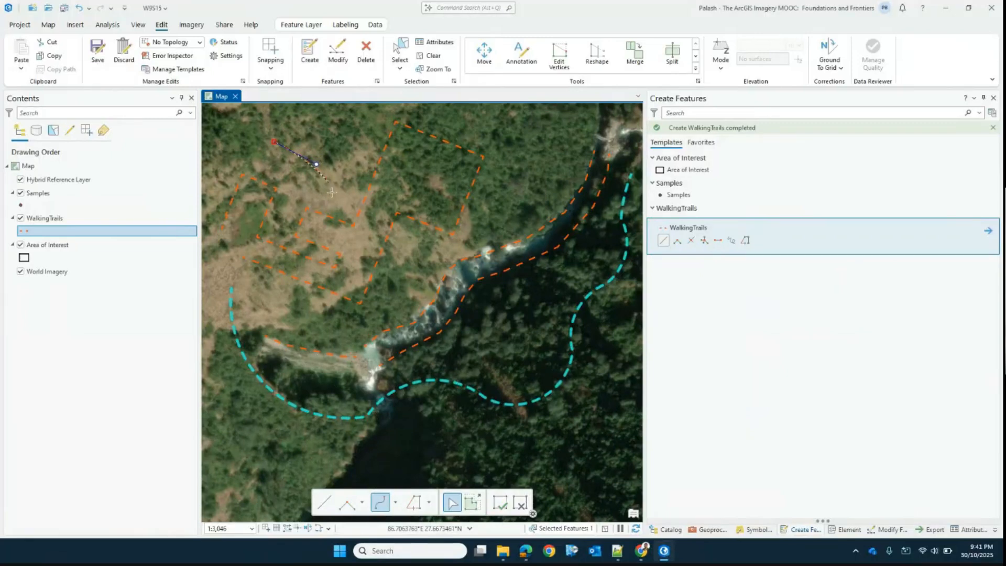
# Draw the remaining curves of the Bézier walking trail across the clearing and forest north of the river, and finish the feature
pyautogui.moveTo(338, 224); pyautogui.dragTo(410, 239)
pyautogui.moveTo(446, 167); pyautogui.dragTo(520, 148)
pyautogui.moveTo(565, 185); pyautogui.dragTo(585, 266)
pyautogui.press('F2')
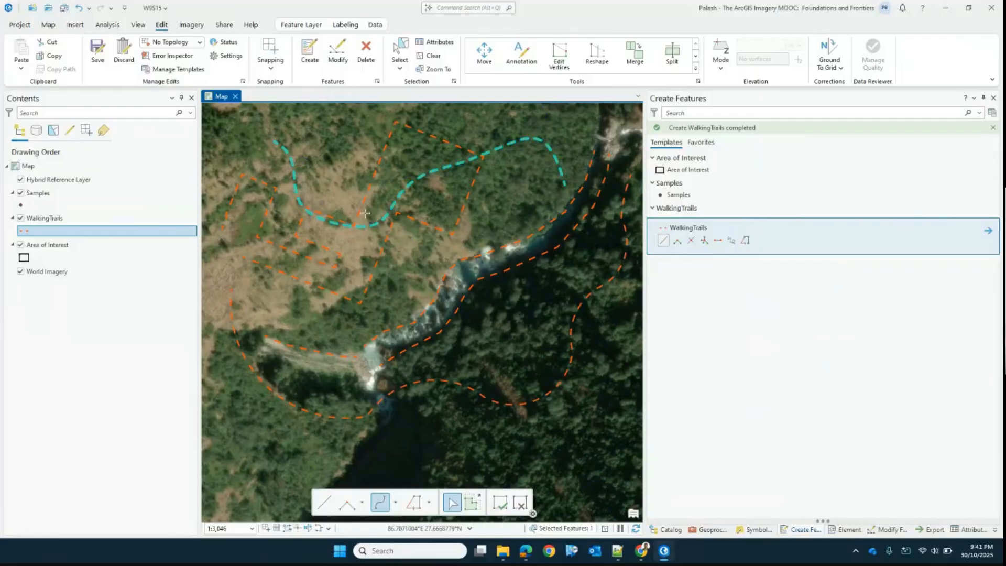
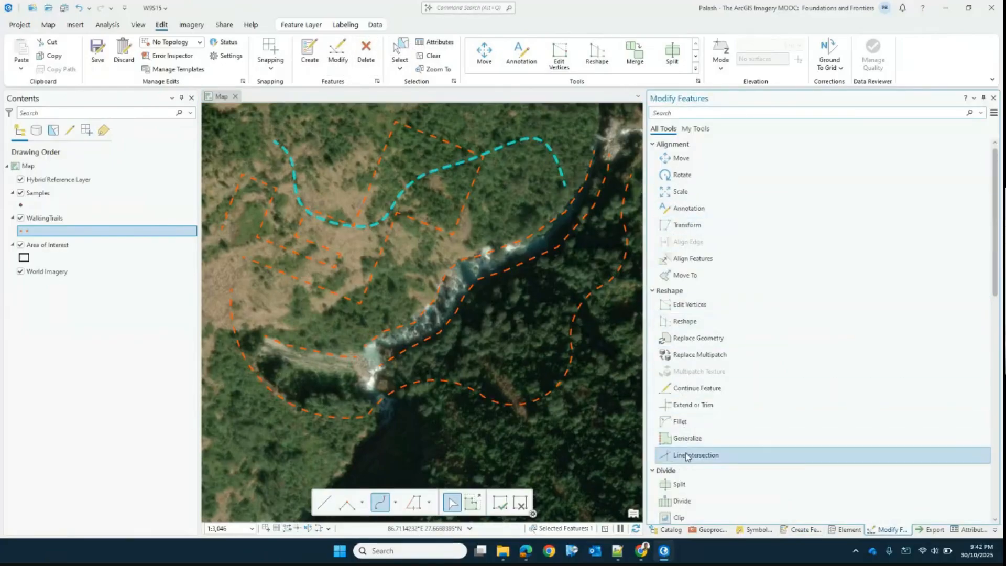
# Reshape the new curved trail with Edit Vertices by adjusting the Bézier handles at its second and third vertices, and finish the edit
pyautogui.click(697, 70)
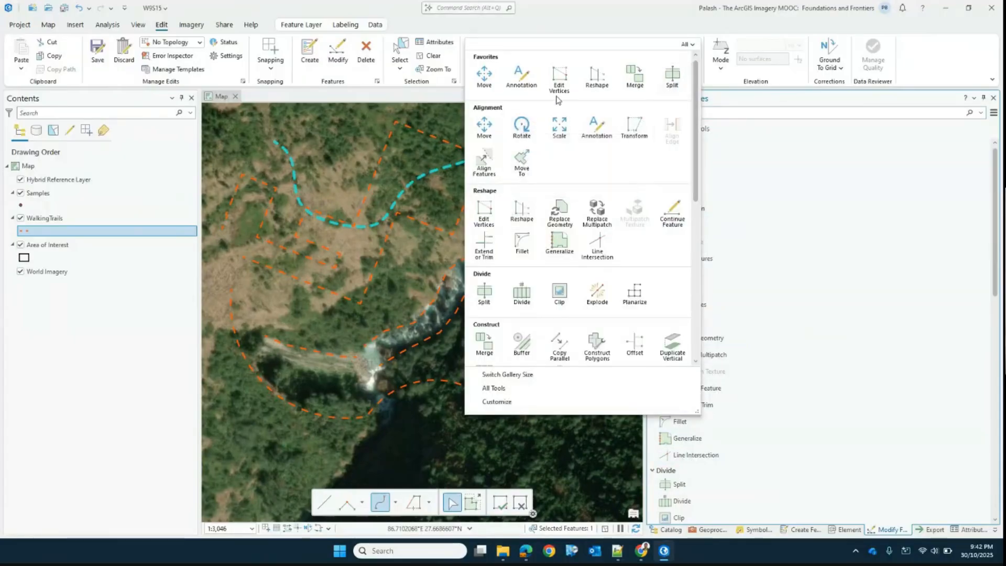
pyautogui.click(559, 78)
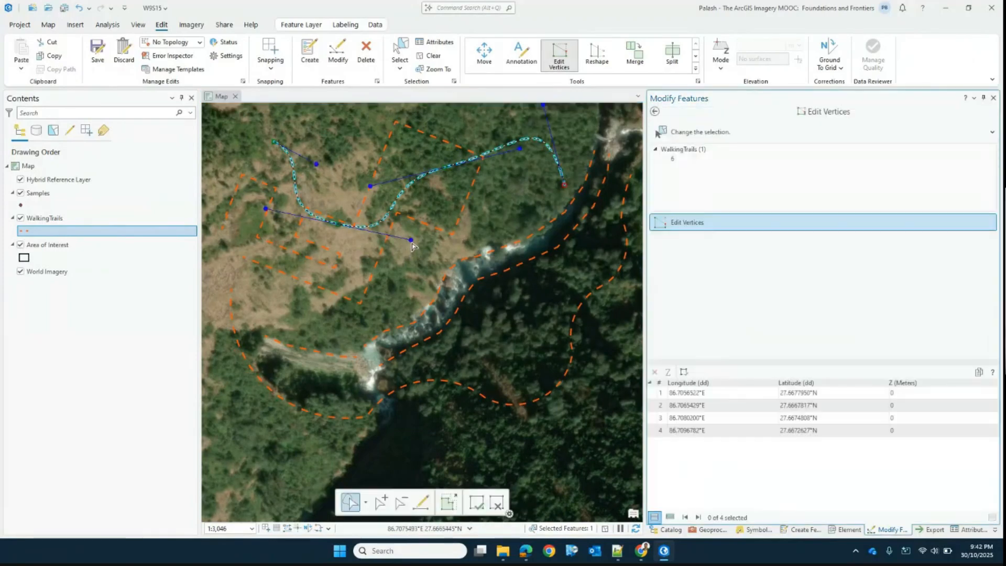
pyautogui.moveTo(412, 242); pyautogui.dragTo(378, 238)
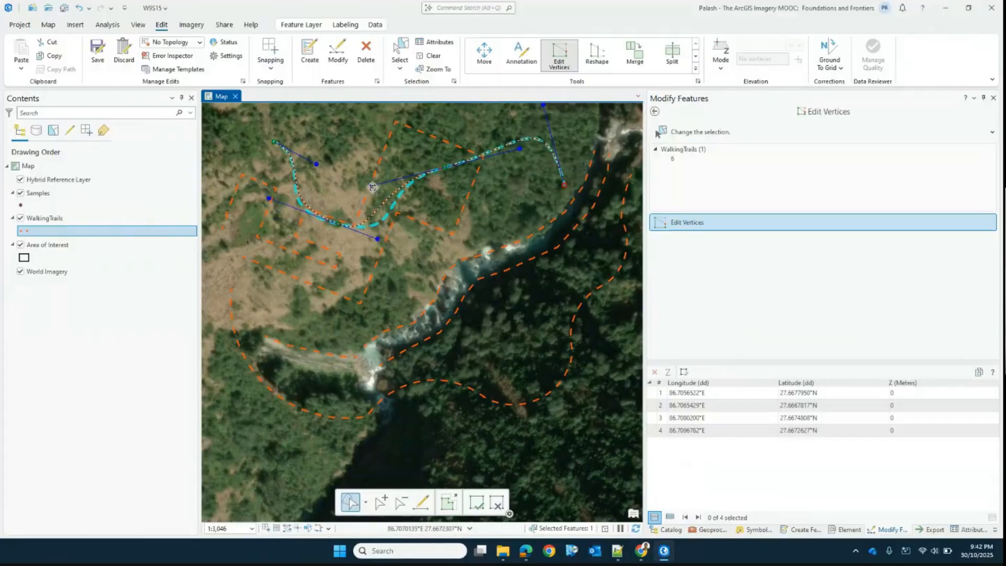
pyautogui.moveTo(370, 186); pyautogui.dragTo(428, 181)
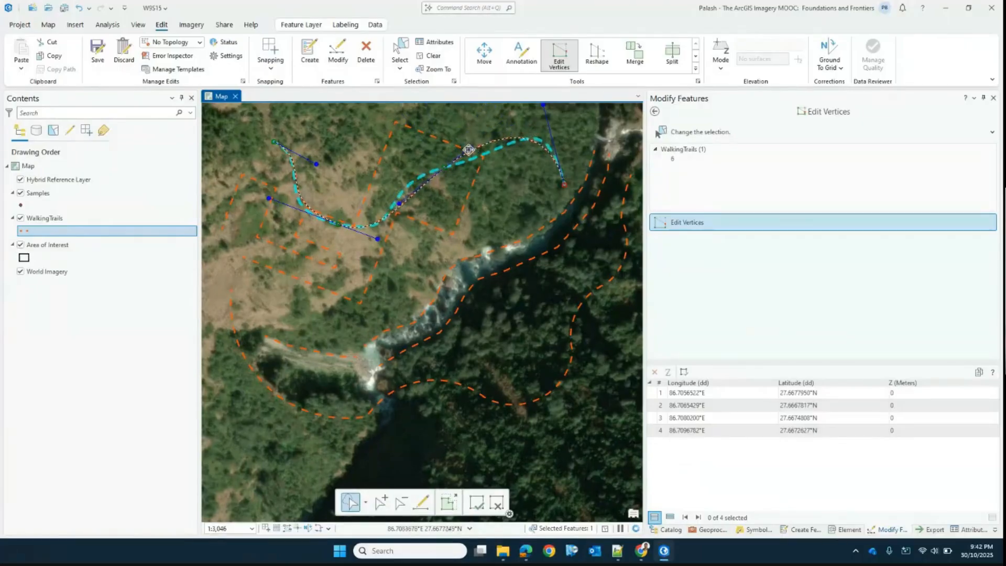
pyautogui.moveTo(468, 150)
pyautogui.mouseDown()
pyautogui.moveTo(447, 148)
pyautogui.moveTo(452, 155)
pyautogui.mouseUp()
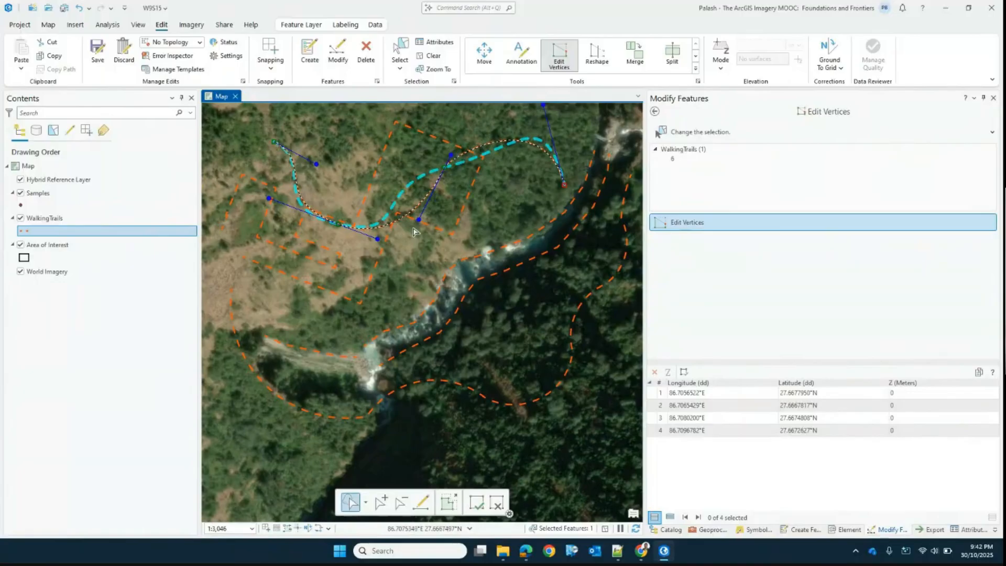
pyautogui.moveTo(419, 218); pyautogui.dragTo(439, 182)
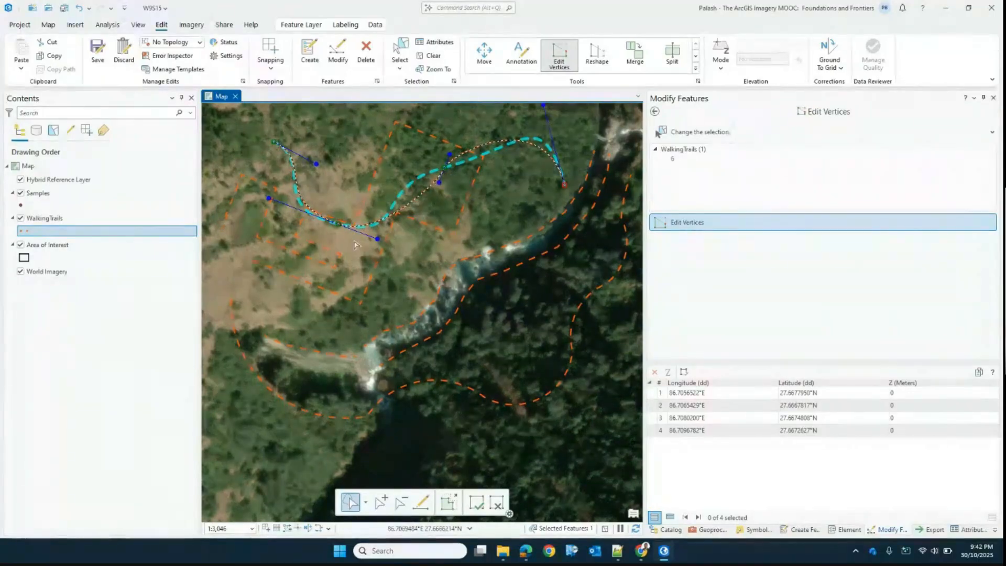
pyautogui.moveTo(269, 198)
pyautogui.mouseDown()
pyautogui.moveTo(285, 192)
pyautogui.moveTo(280, 201)
pyautogui.mouseUp()
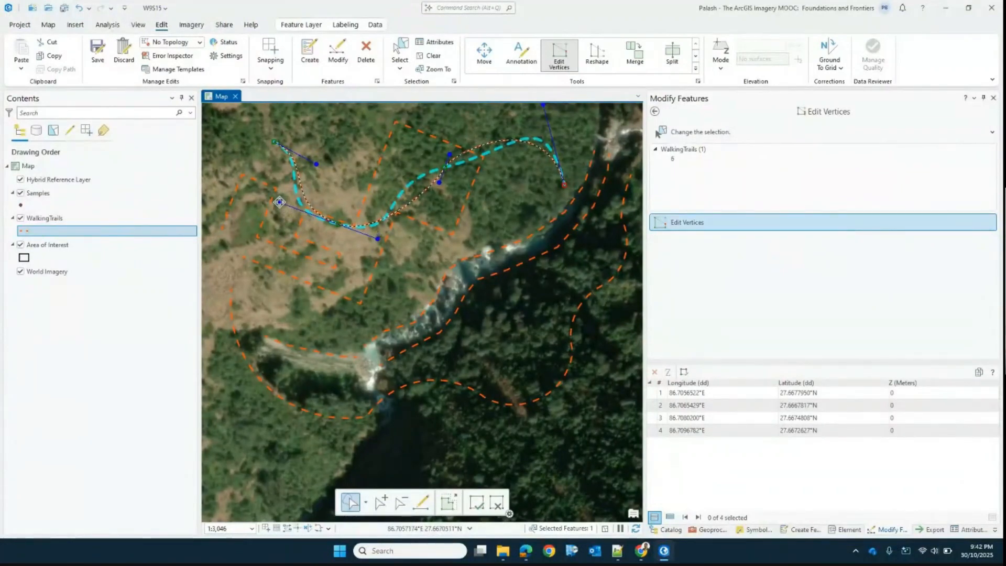
pyautogui.moveTo(279, 202); pyautogui.dragTo(279, 201)
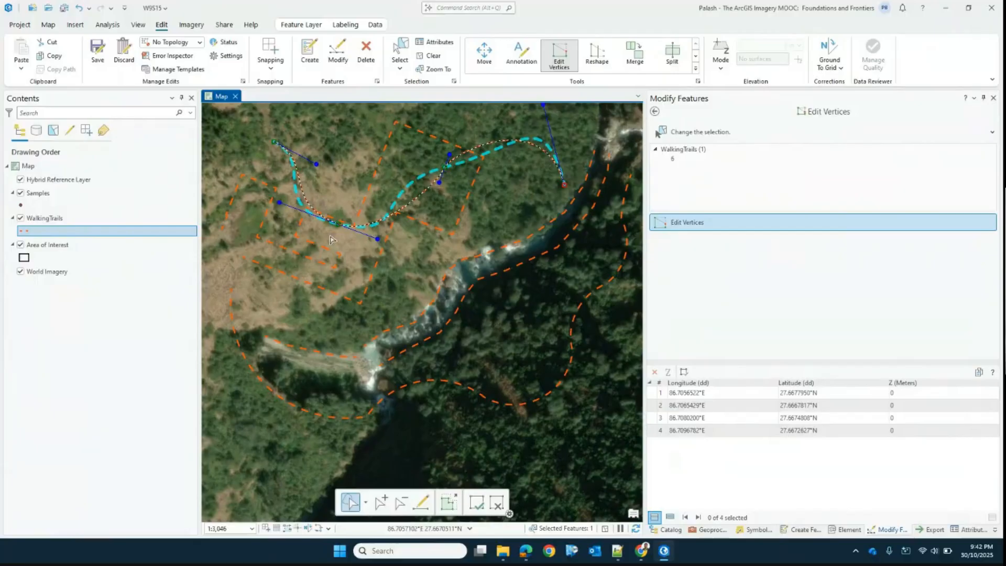
pyautogui.click(407, 386)
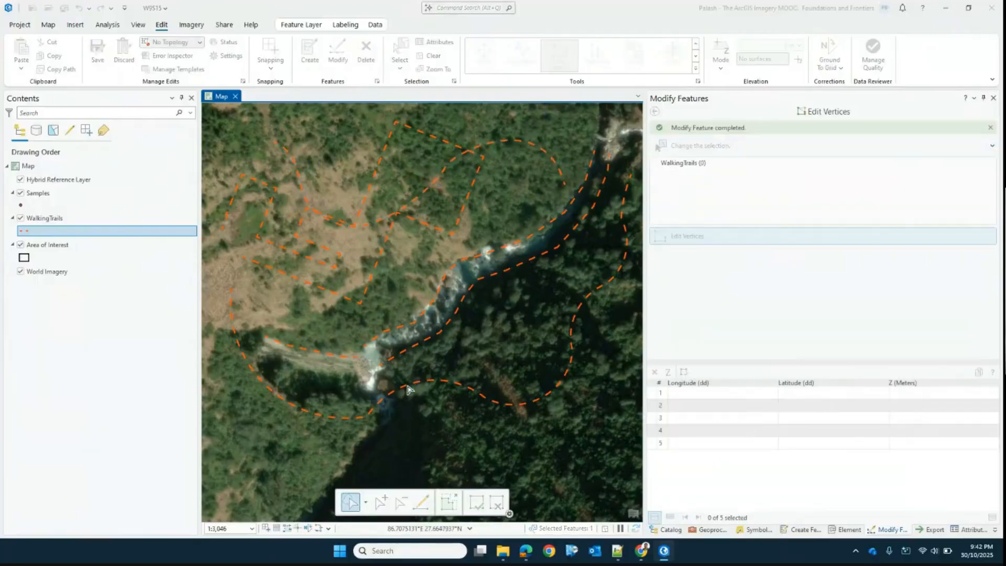
# Delete the second vertex of the long curved trail south of the river and finish the edit
pyautogui.click(403, 387)
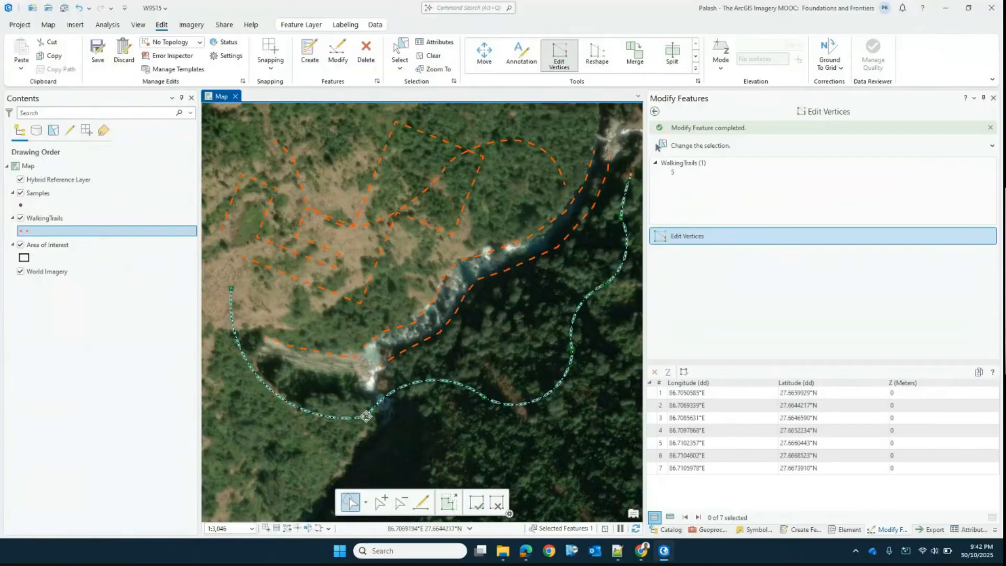
pyautogui.moveTo(367, 416); pyautogui.dragTo(367, 413)
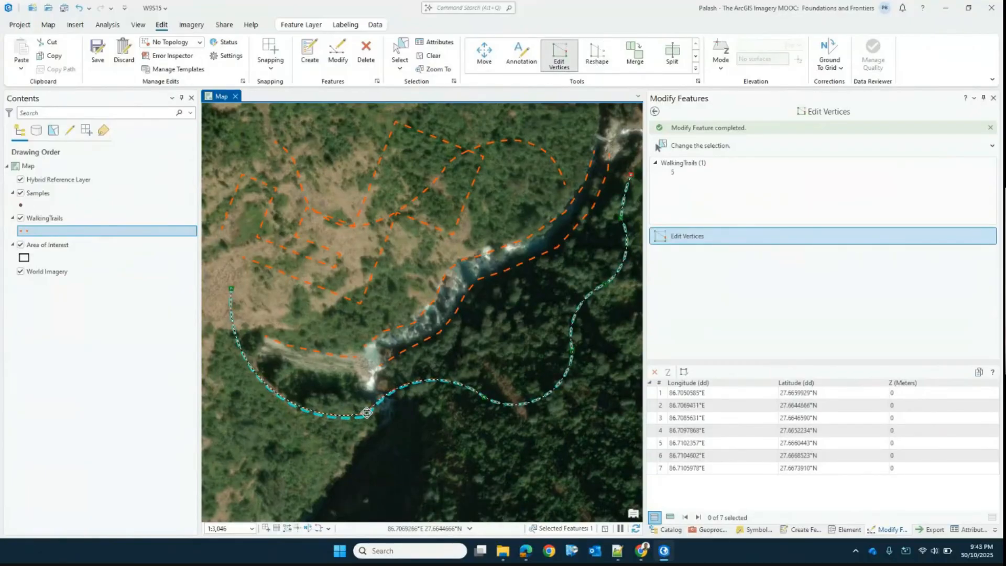
pyautogui.rightClick(368, 413)
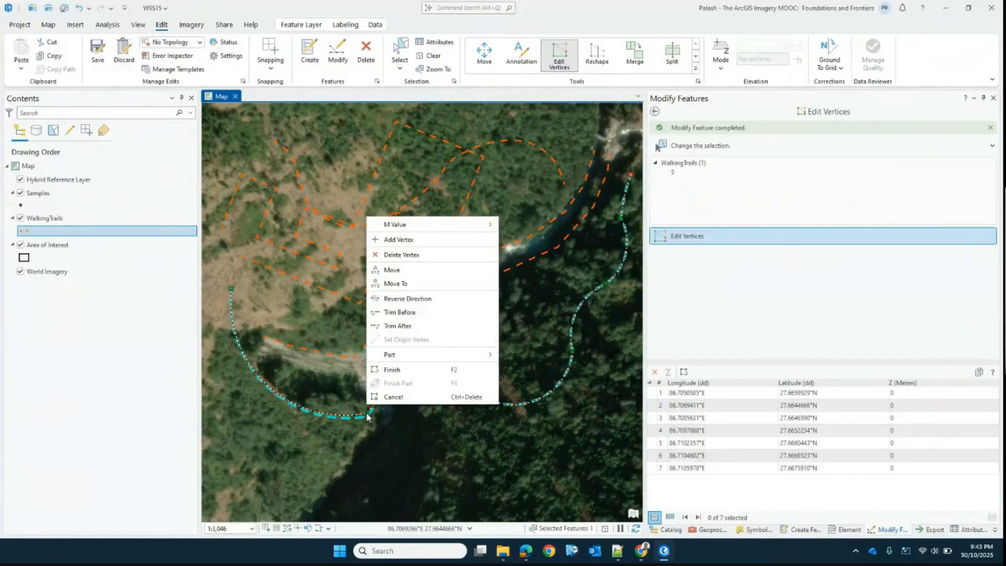
pyautogui.click(401, 255)
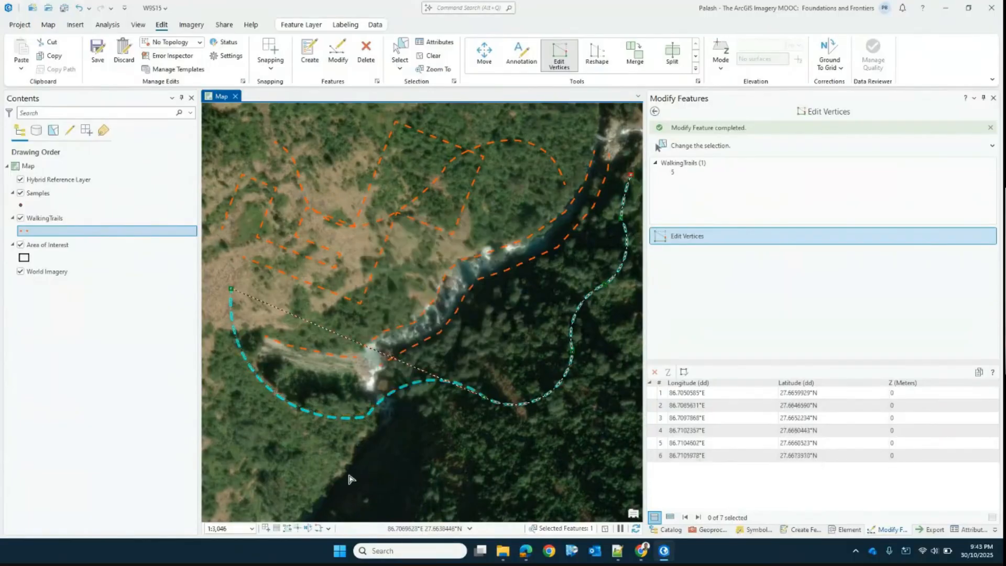
pyautogui.click(389, 420)
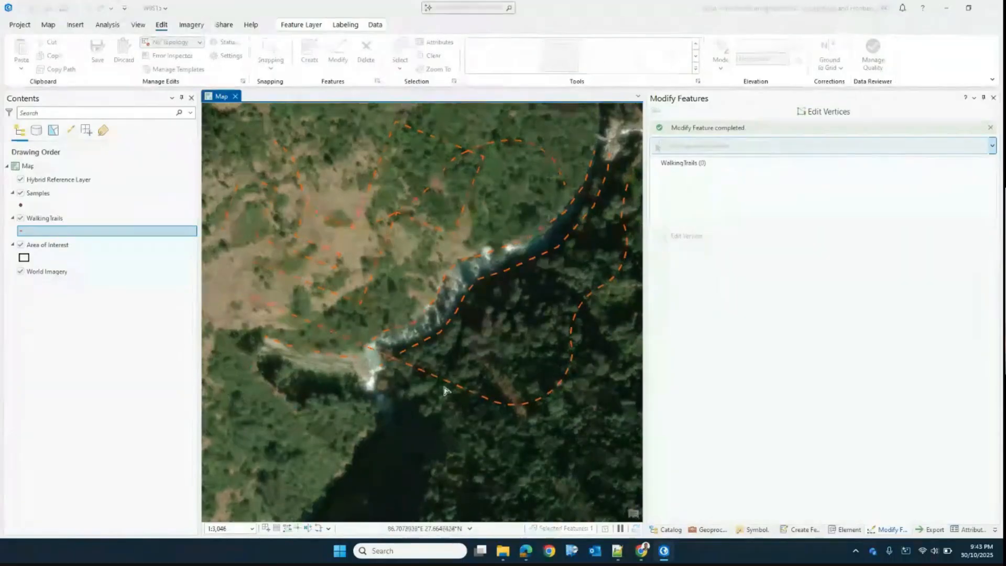
# Reselect the trail with the deleted vertex and save all edits to the WalkingTrails layer
pyautogui.click(453, 388)
pyautogui.click(457, 387)
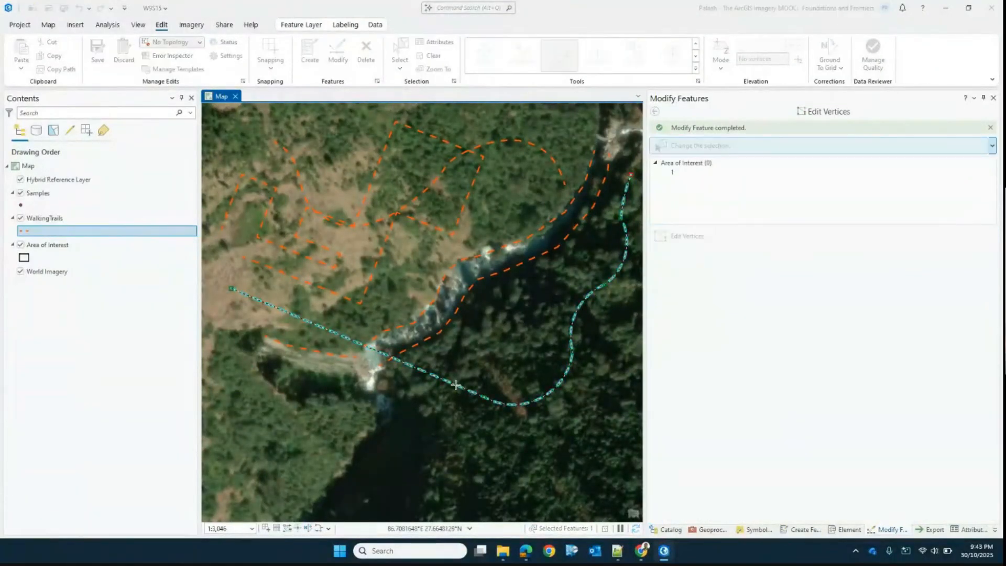
pyautogui.click(425, 377)
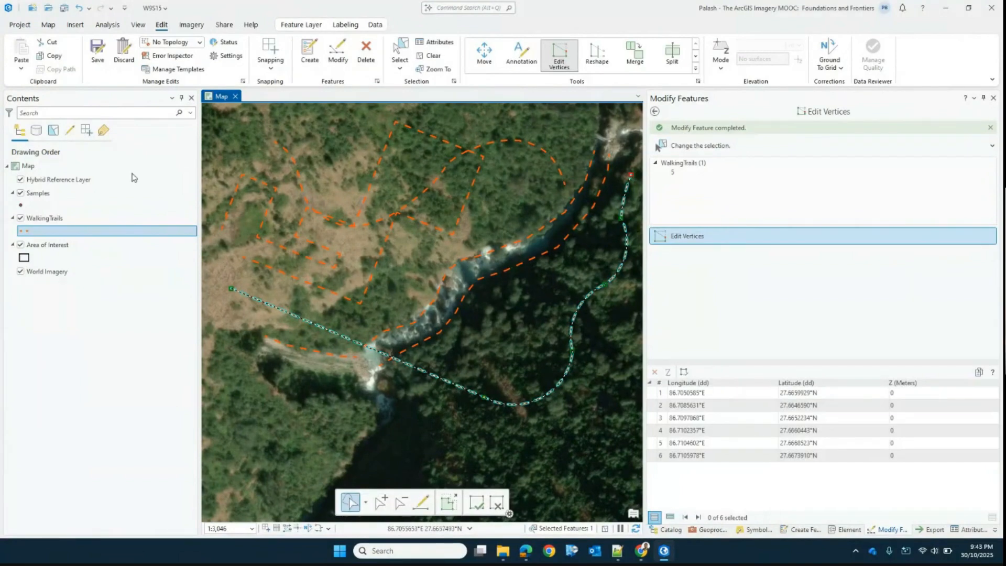
pyautogui.click(99, 56)
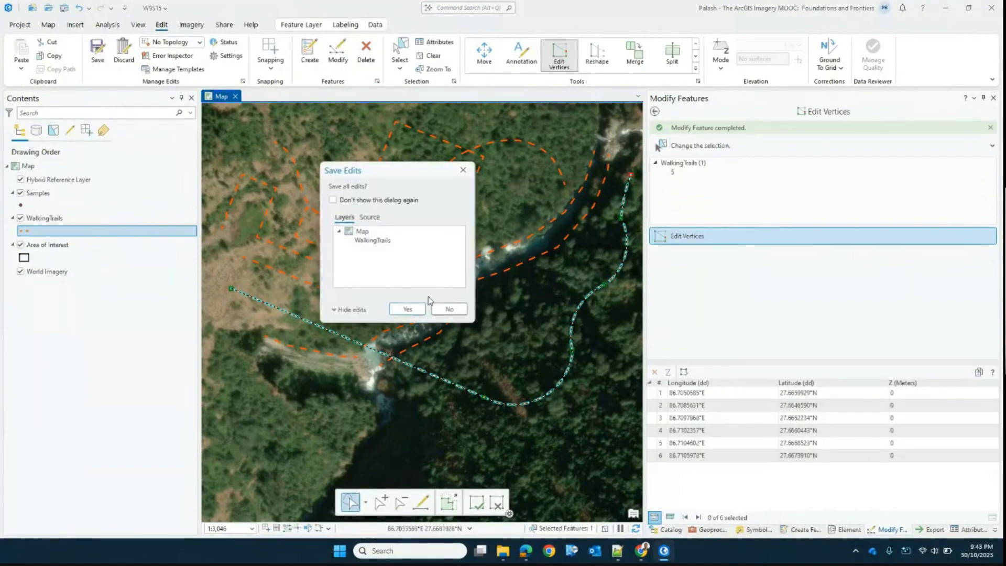
pyautogui.click(407, 311)
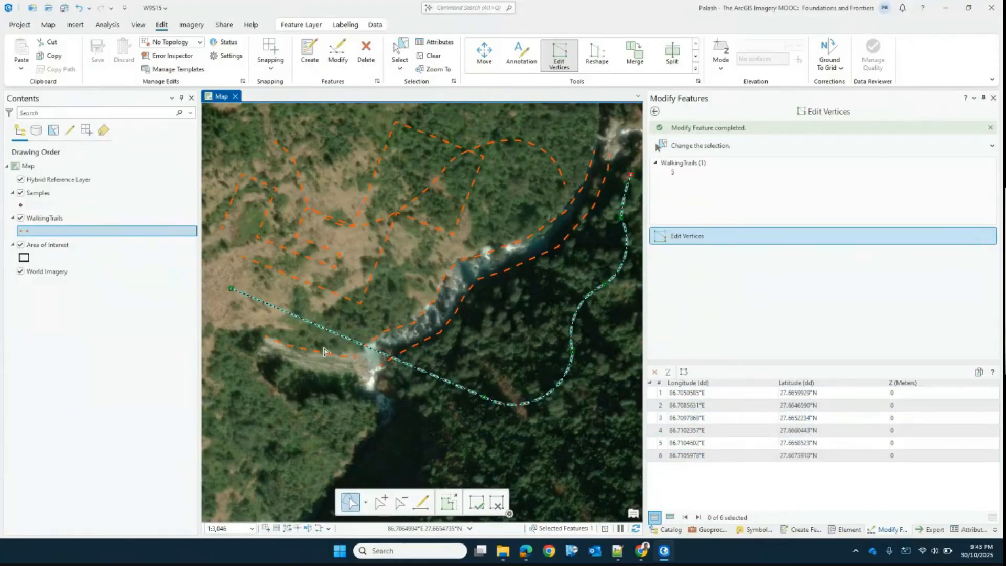
# Create a straight two-point WalkingTrails line south of the existing trails, from about 86.7058°E, 27.6646°N to 86.7089°E, 27.6639°N
pyautogui.click(295, 407)
pyautogui.click(295, 407)
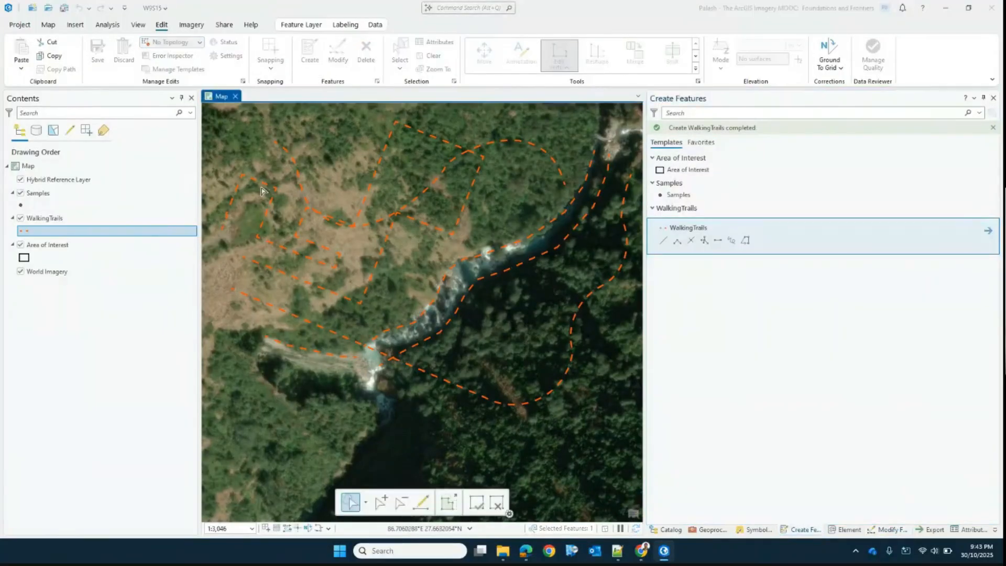
pyautogui.click(300, 56)
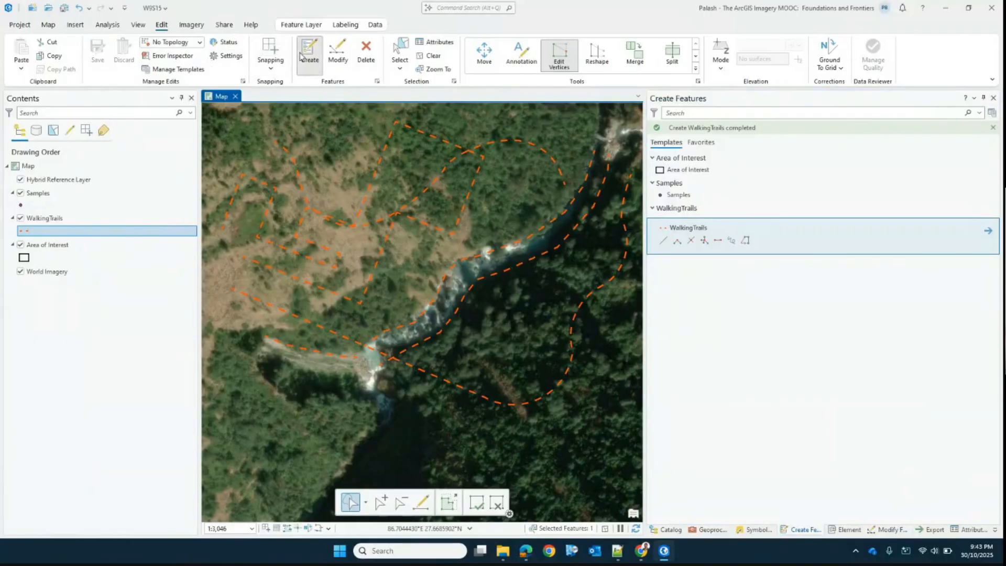
pyautogui.click(666, 234)
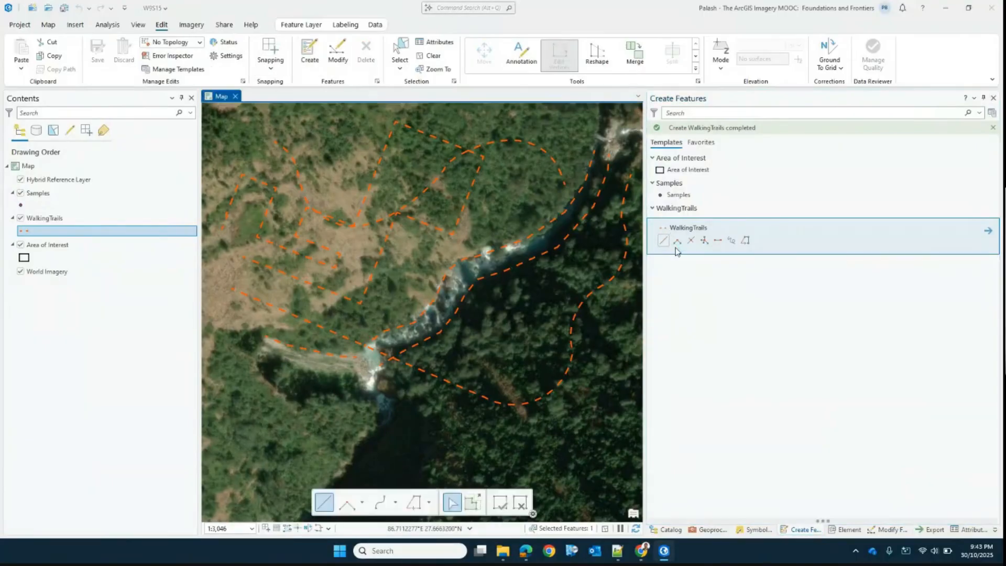
pyautogui.click(283, 403)
pyautogui.doubleClick(501, 456)
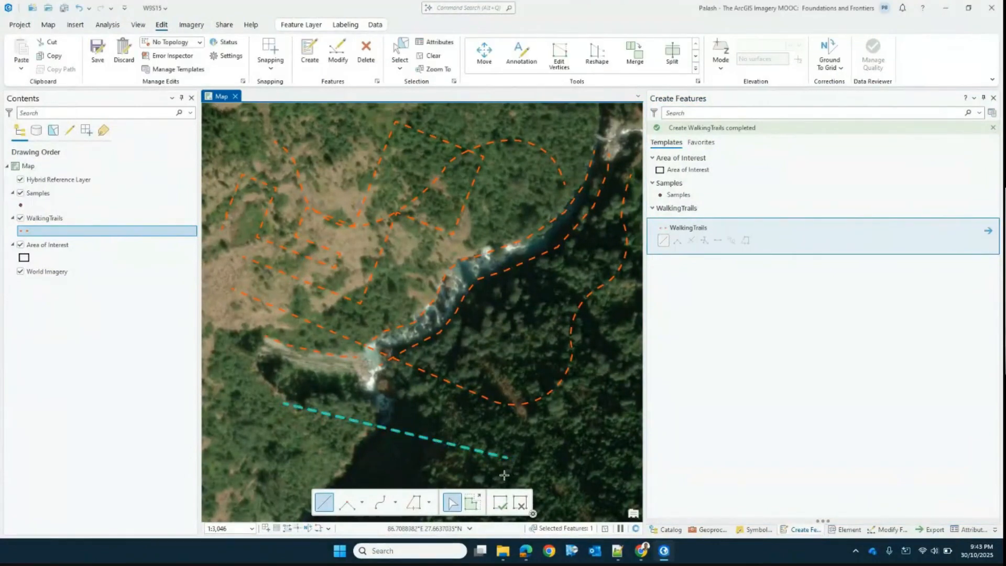
# Open the new straight trail in Edit Vertices and set its first vertex's latitude to 27.6645940°N
pyautogui.click(559, 53)
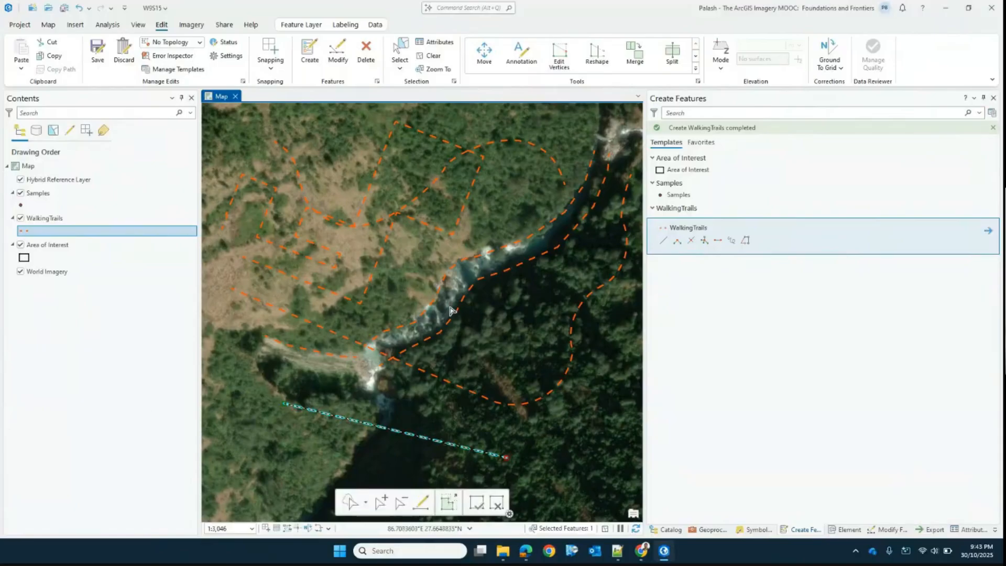
pyautogui.click(697, 143)
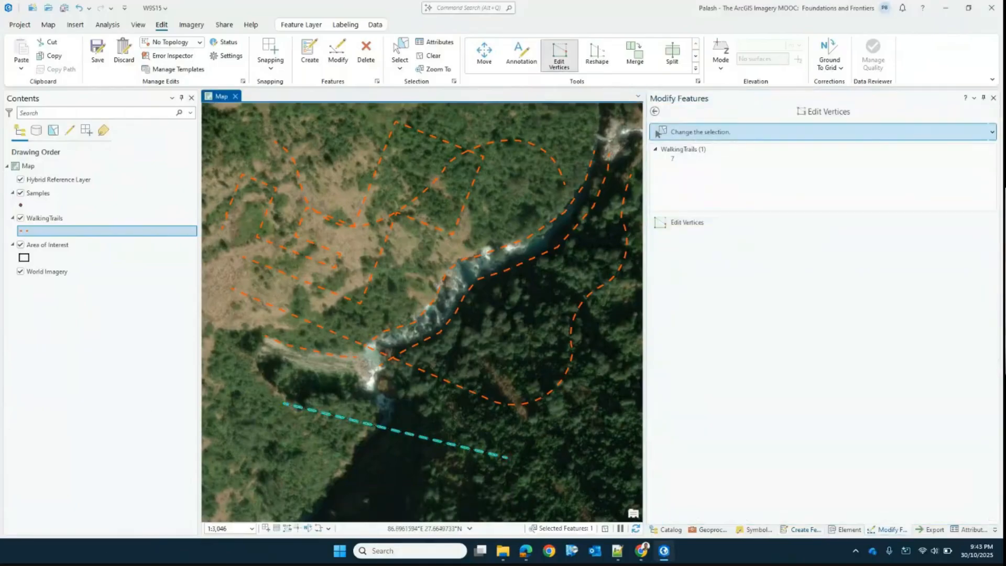
pyautogui.click(693, 222)
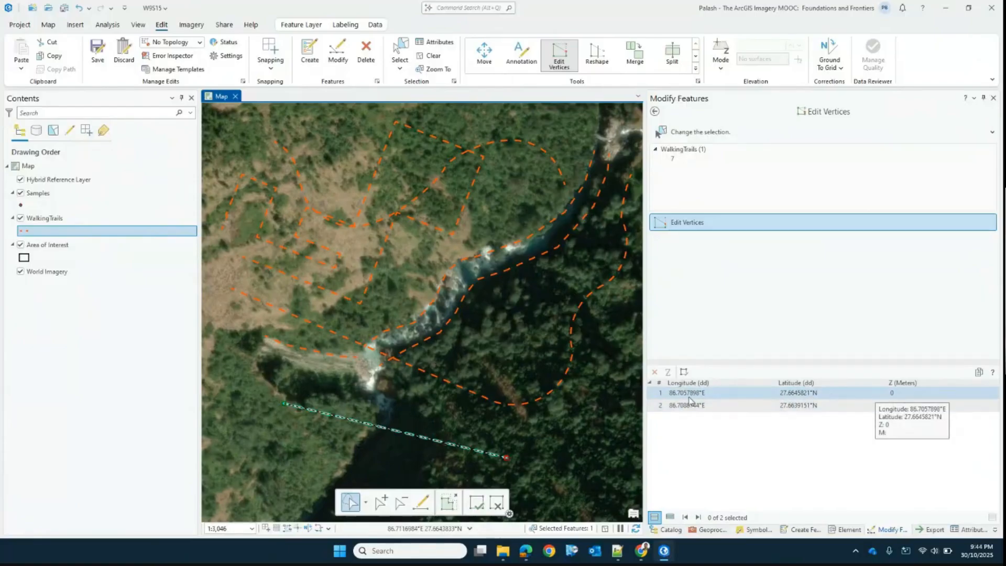
pyautogui.click(802, 397)
pyautogui.click(766, 394)
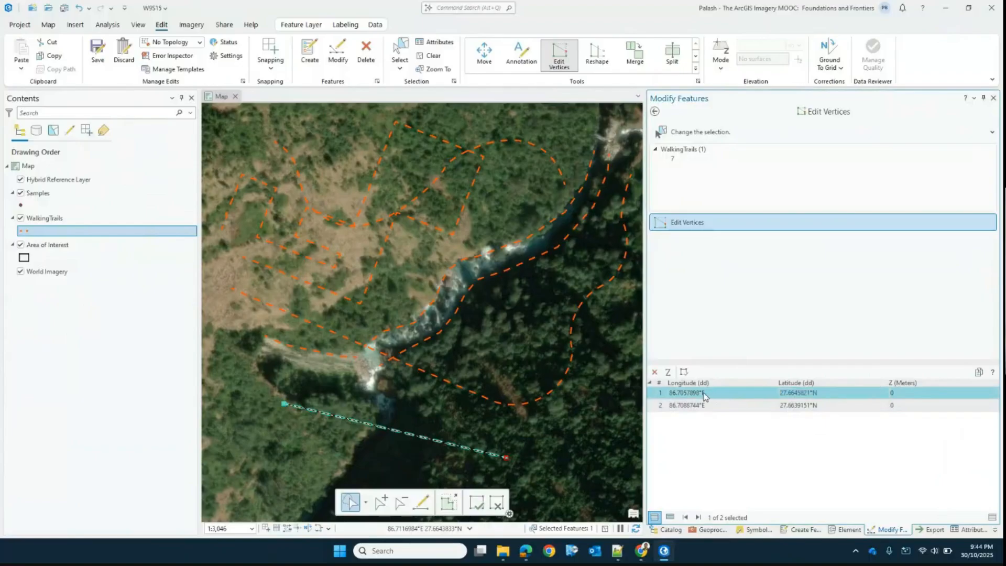
pyautogui.click(801, 394)
pyautogui.click(797, 393)
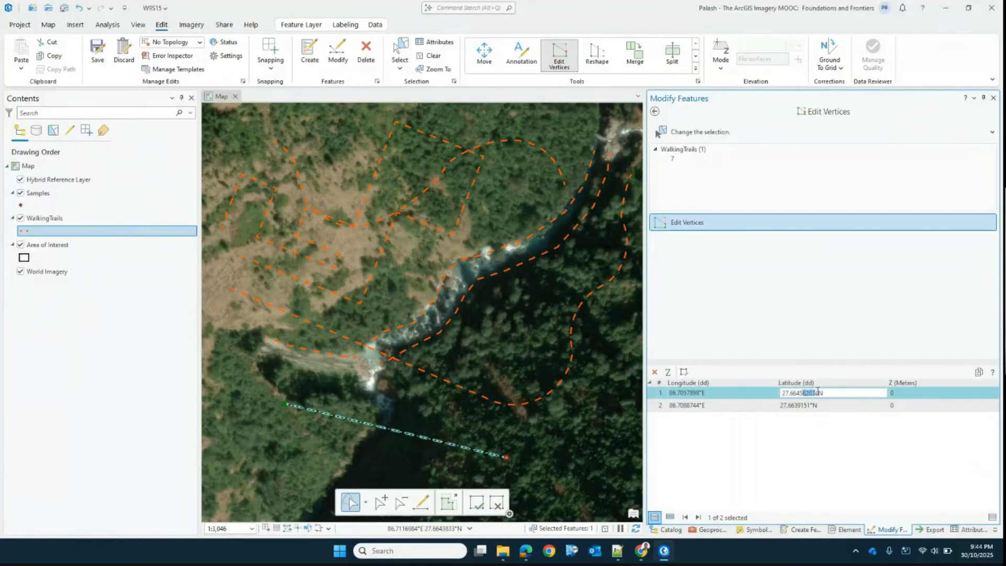
pyautogui.write('9')
pyautogui.click(811, 405)
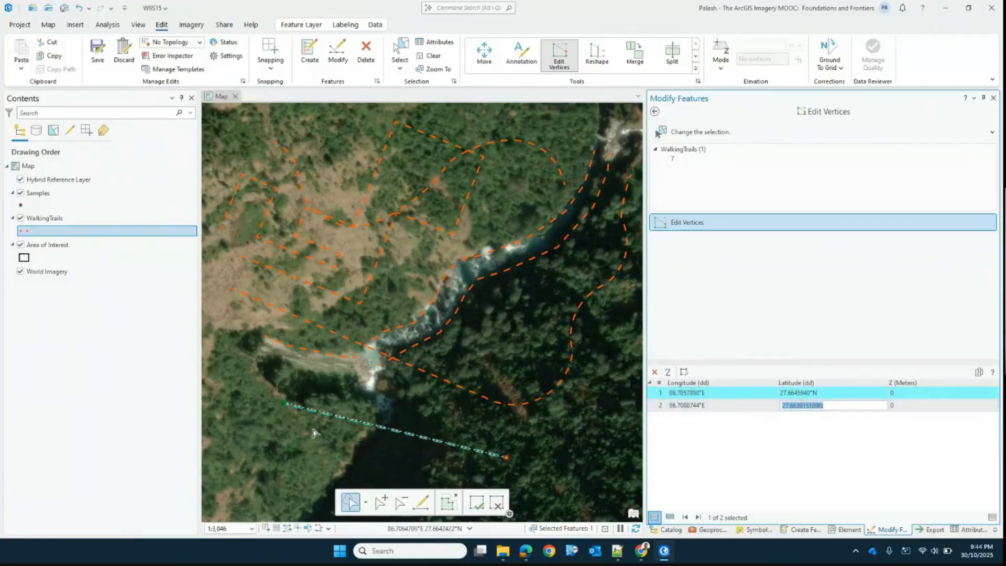
# Set the latitude of the straight trail's first vertex to 27.6655940°N
pyautogui.click(811, 395)
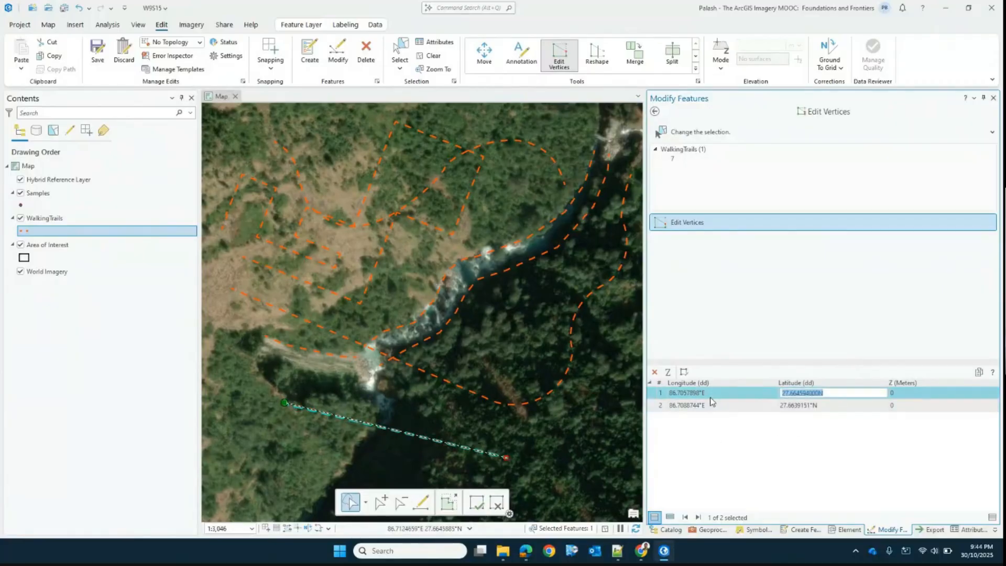
pyautogui.click(707, 404)
pyautogui.click(805, 394)
pyautogui.click(799, 393)
pyautogui.press('Return')
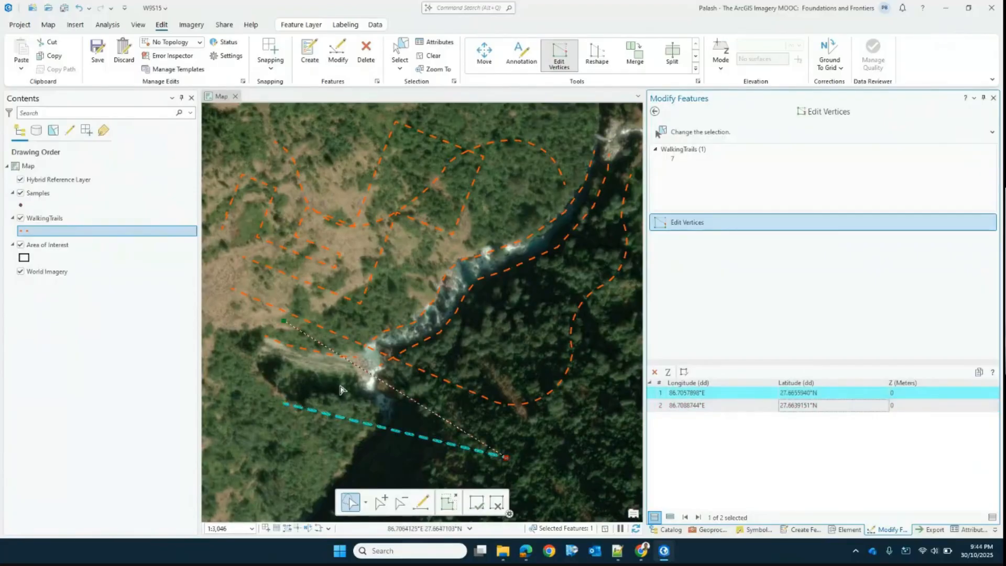
# Save all edits to the WalkingTrails layer and open the second vertex's latitude for editing
pyautogui.click(800, 395)
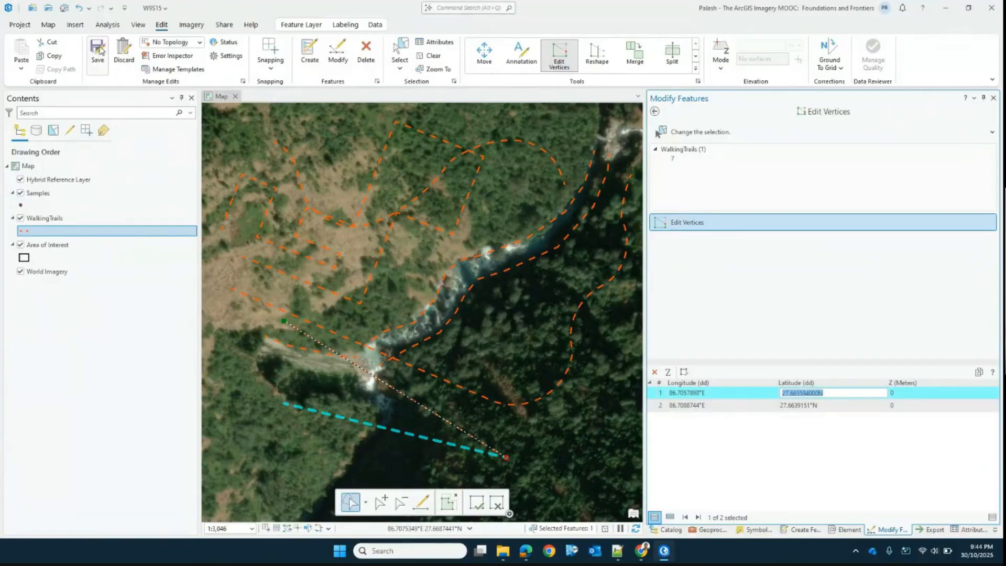
pyautogui.click(99, 50)
pyautogui.click(409, 311)
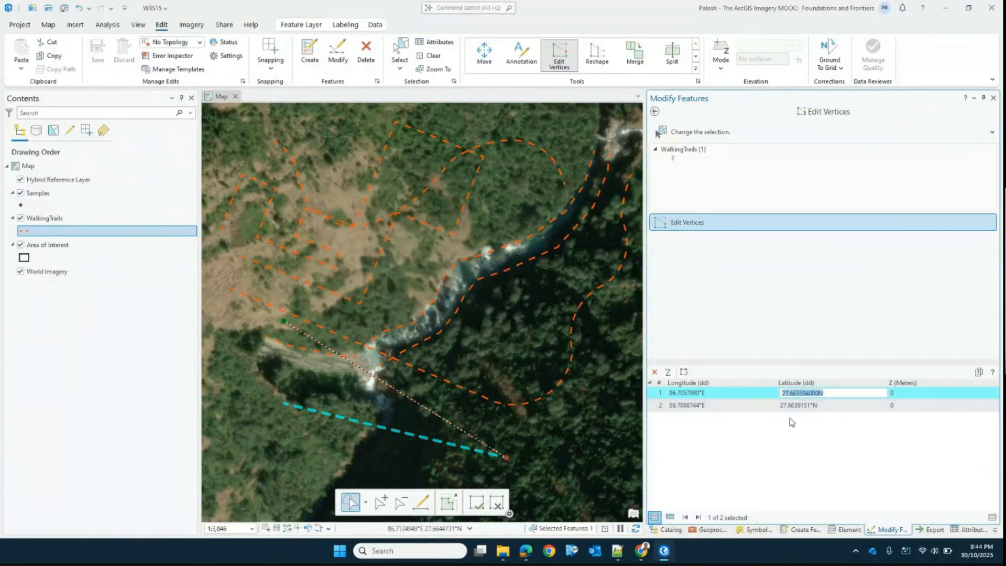
pyautogui.click(813, 406)
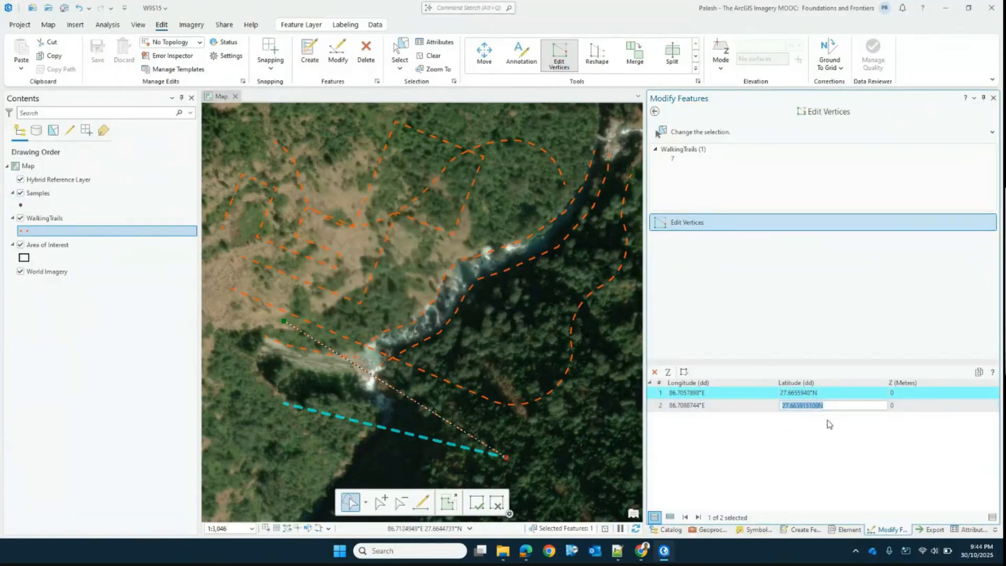
# Finish the straight trail's vertex edit by clearing the selection, and save the edits
pyautogui.click(424, 56)
pyautogui.click(122, 51)
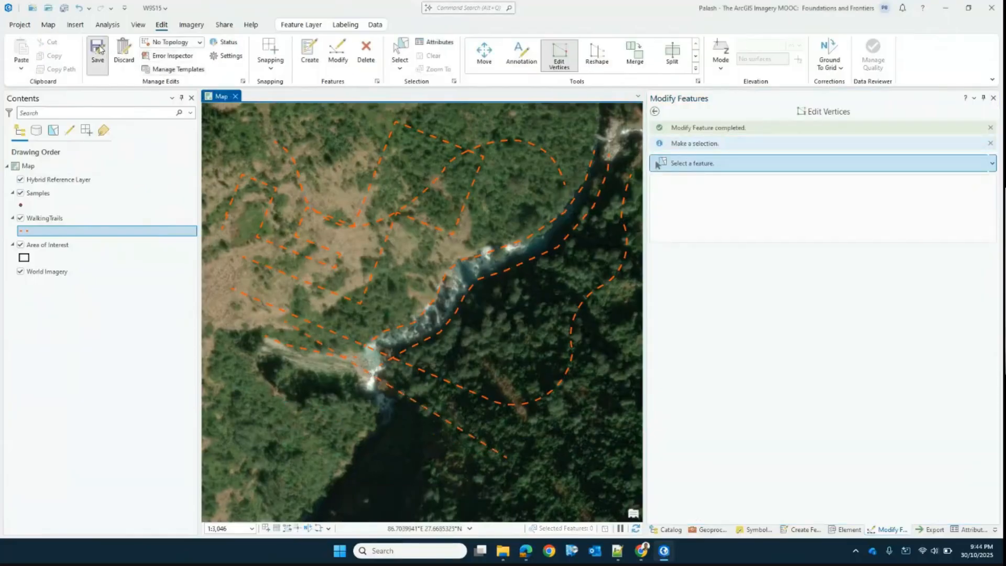
pyautogui.click(403, 309)
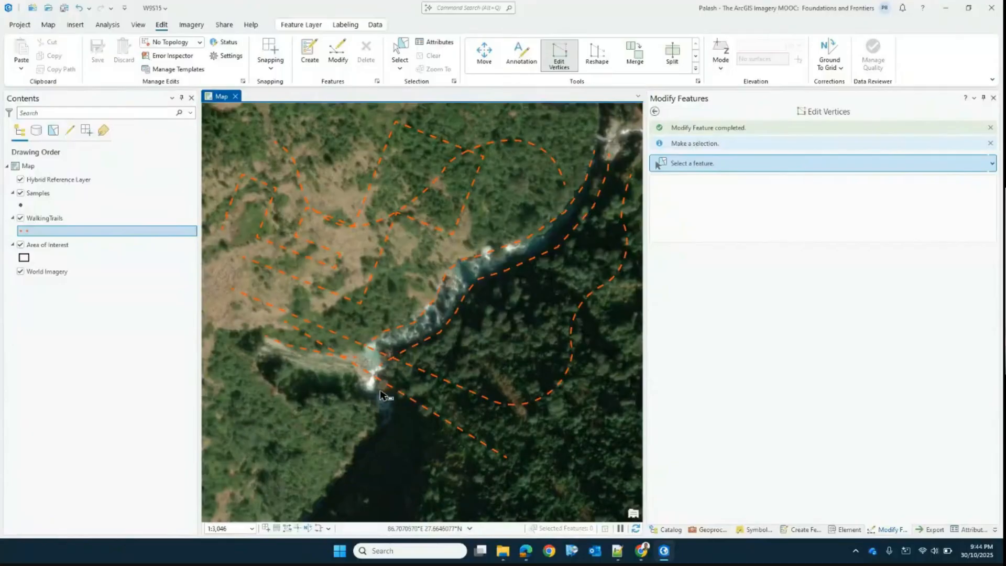
# Select the long curved trail that crosses the river and open it in Edit Vertices
pyautogui.click(449, 387)
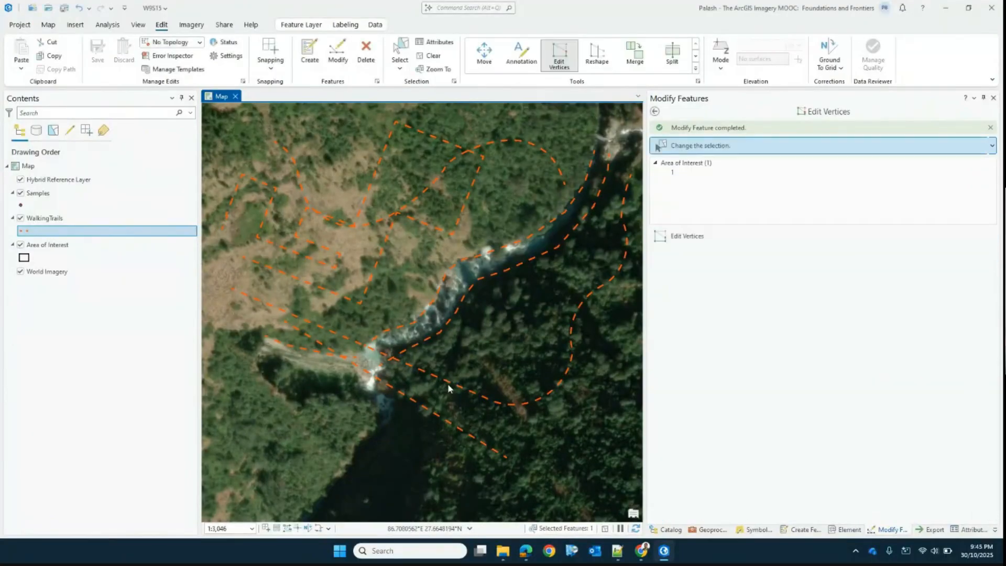
pyautogui.click(452, 380)
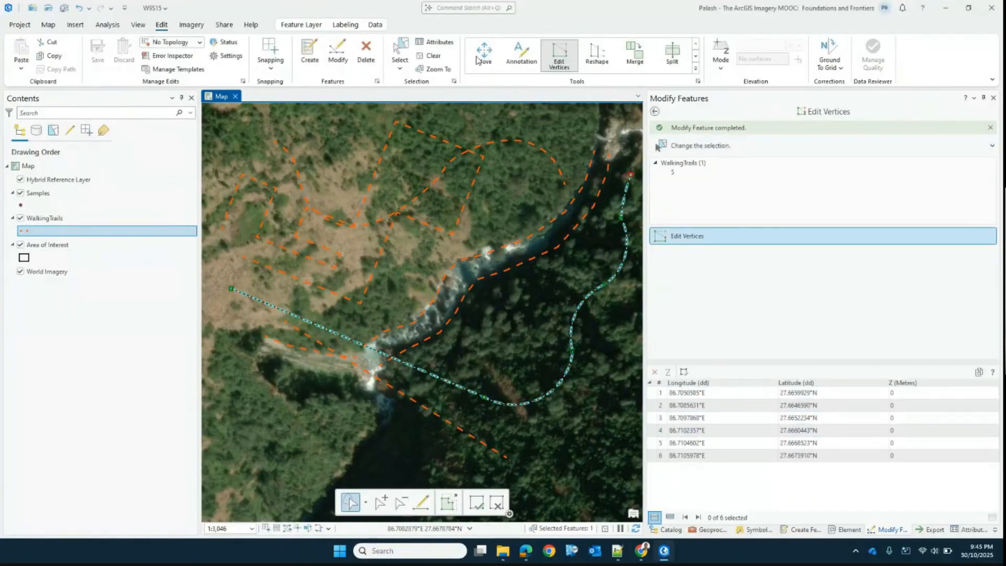
pyautogui.click(338, 53)
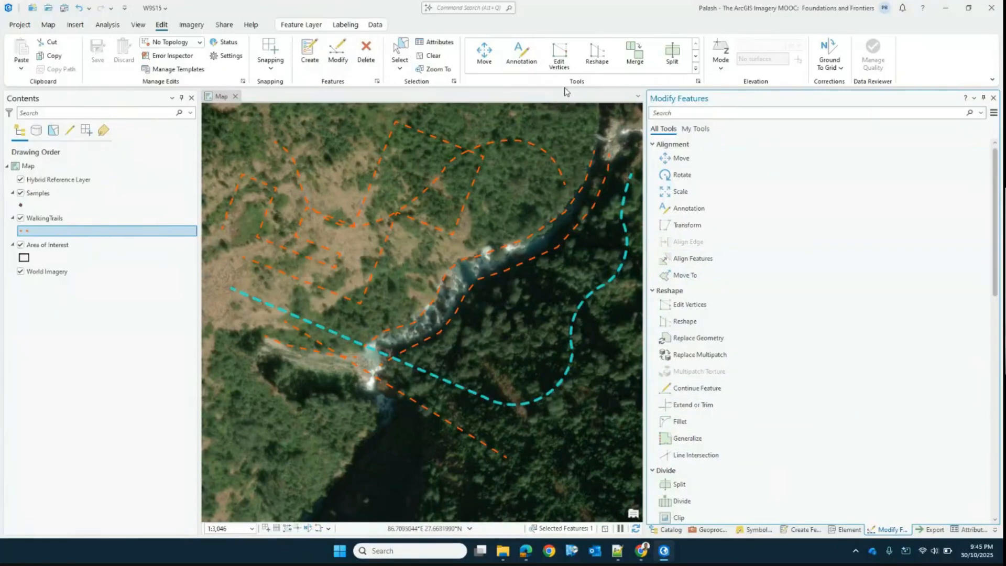
pyautogui.click(559, 53)
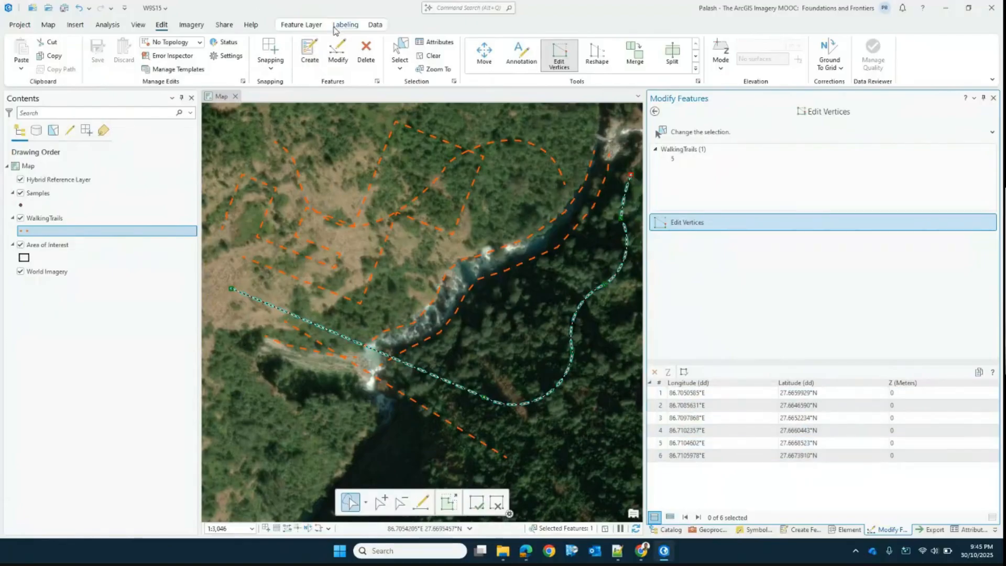
# Open the WalkingTrails attribute table to review its fields, and close it again
pyautogui.click(56, 222)
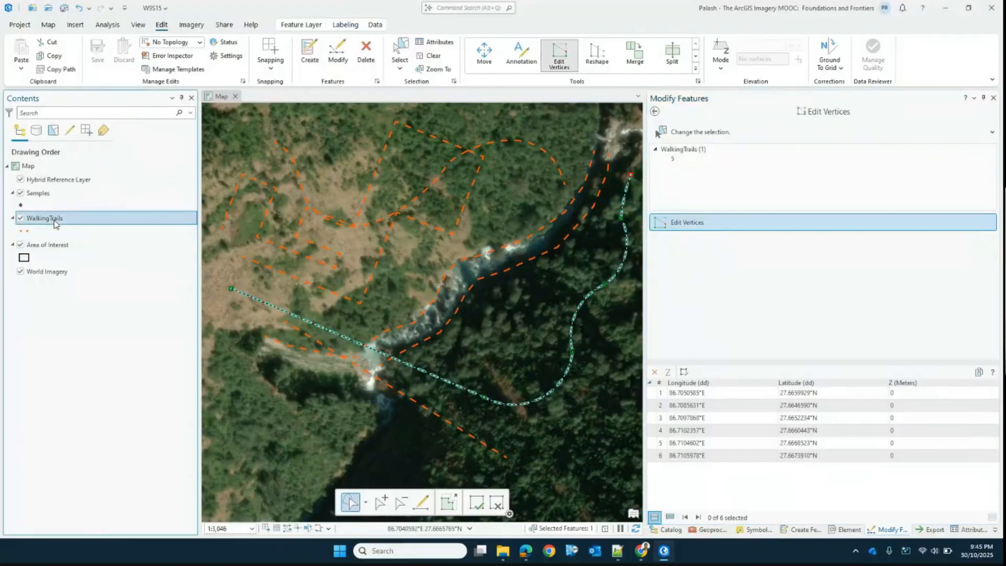
pyautogui.rightClick(56, 222)
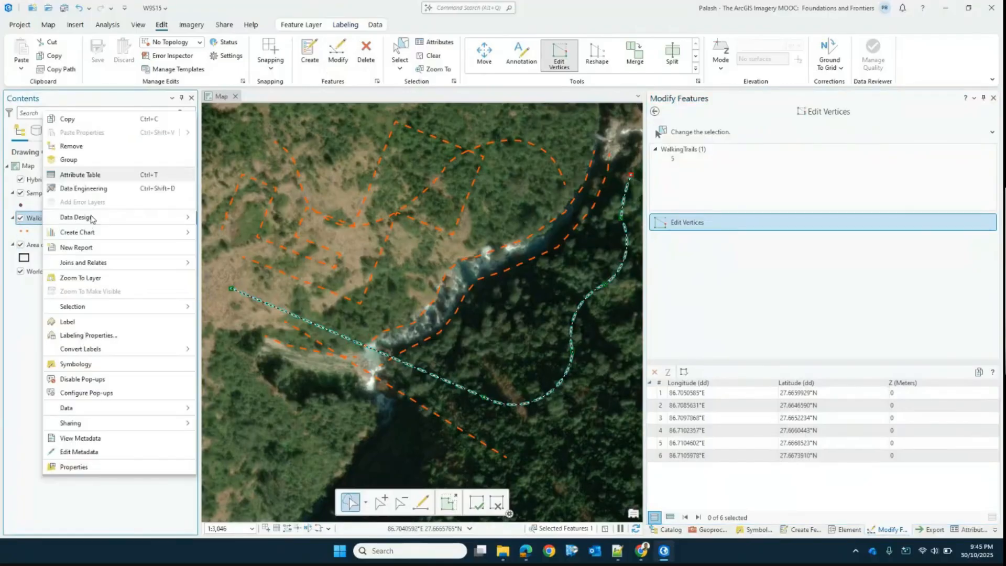
pyautogui.click(80, 175)
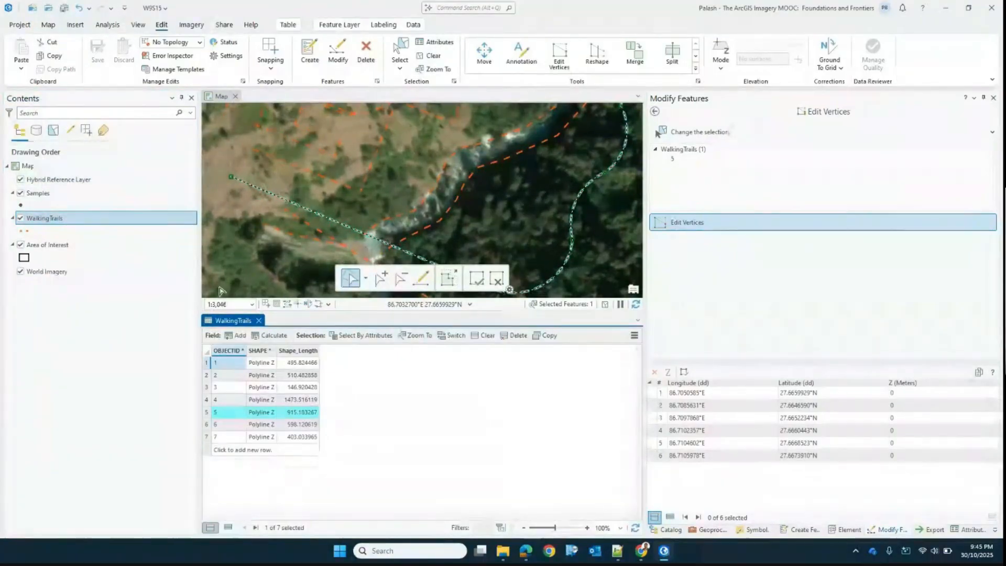
pyautogui.click(259, 320)
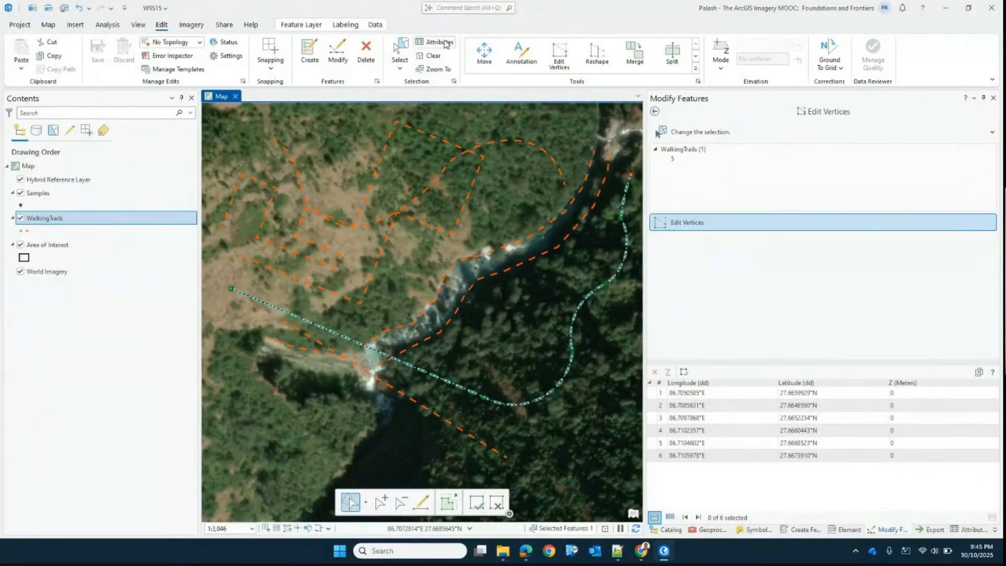
# Show the attributes of the selected trail and make WalkingTrails the active layer
pyautogui.click(444, 43)
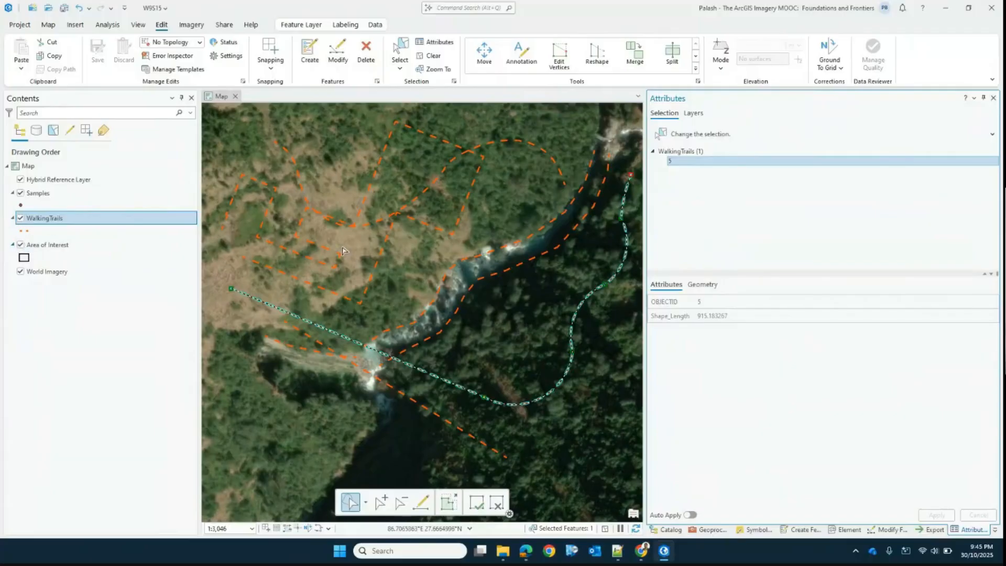
pyautogui.click(55, 180)
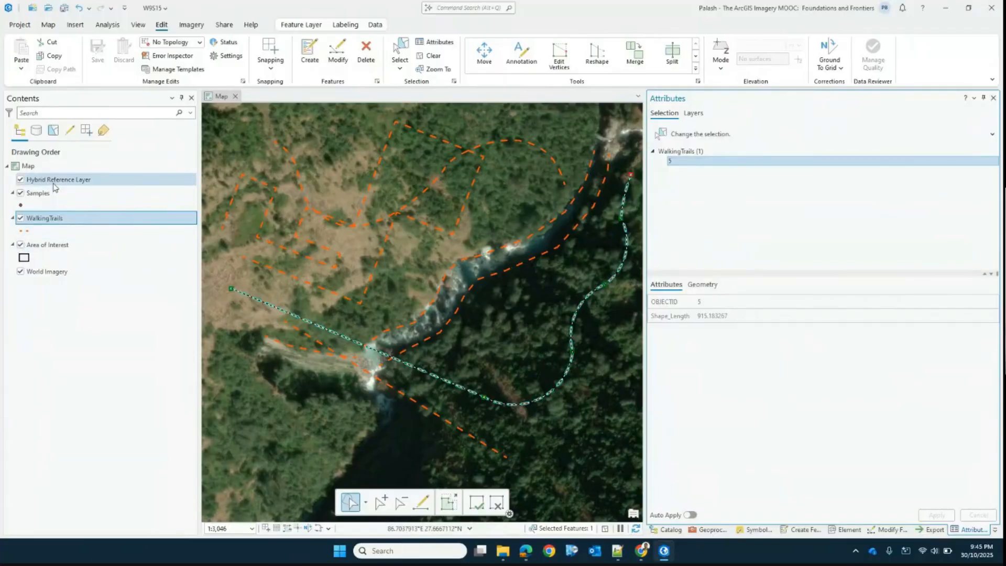
pyautogui.click(53, 219)
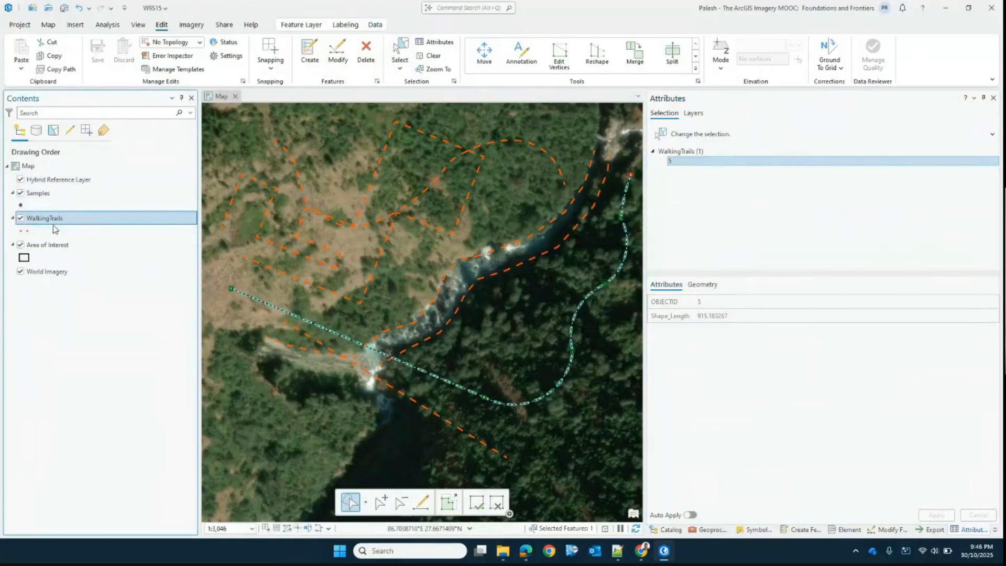
# Open the attribute table of the WalkingTrails layer together with its Fields view
pyautogui.click(375, 24)
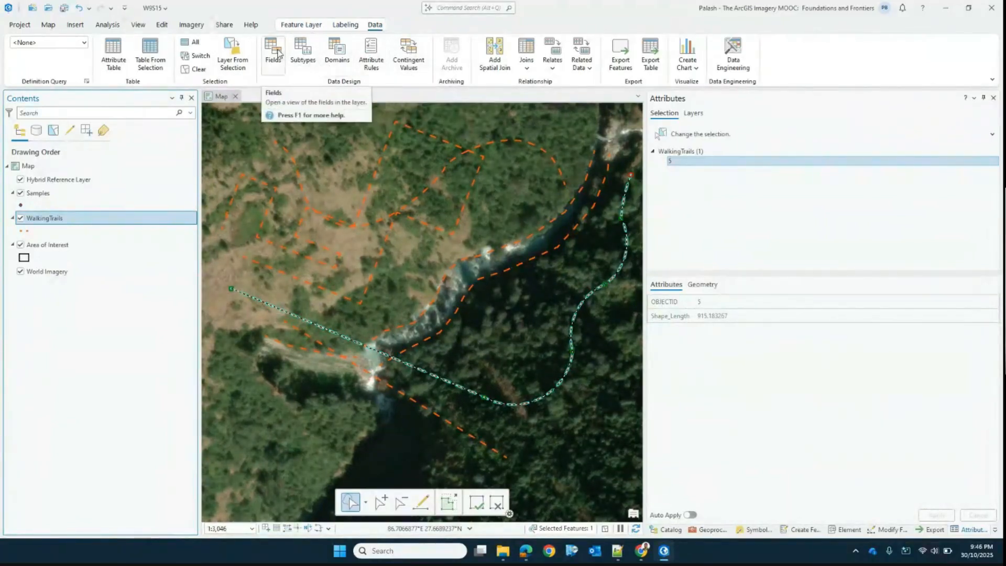
pyautogui.click(114, 52)
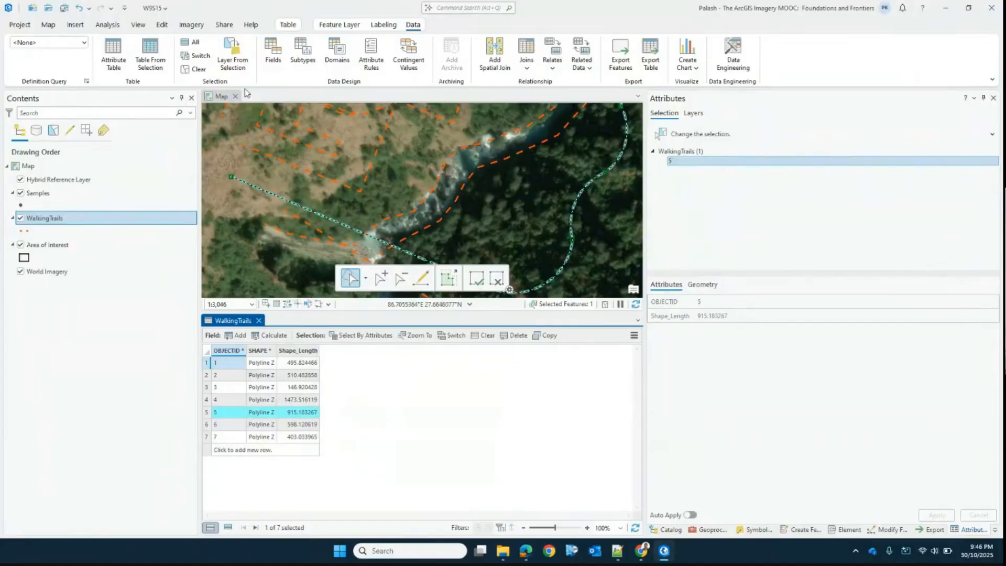
pyautogui.click(277, 54)
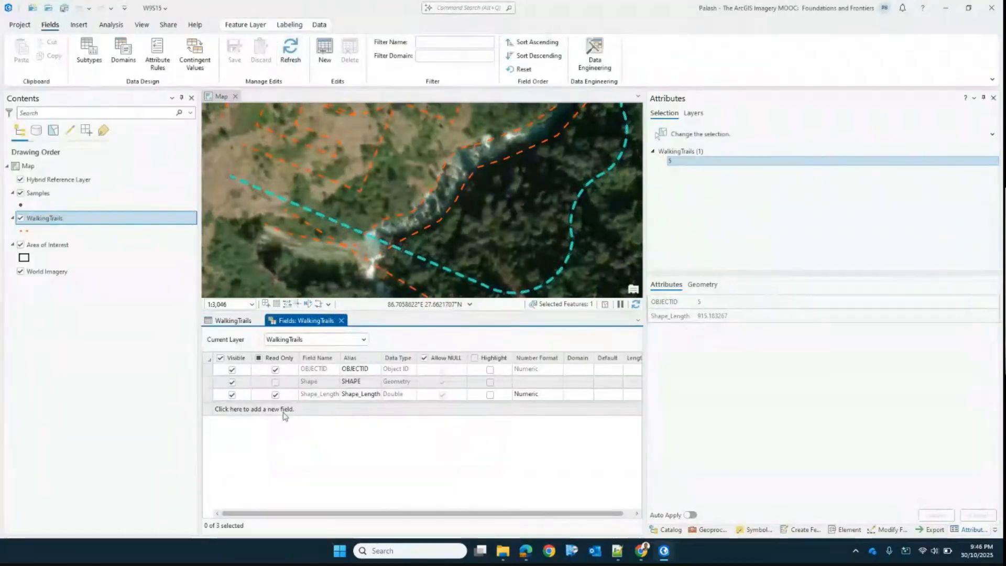
# Add a field named TrailName with data type Text to the WalkingTrails layer
pyautogui.click(276, 409)
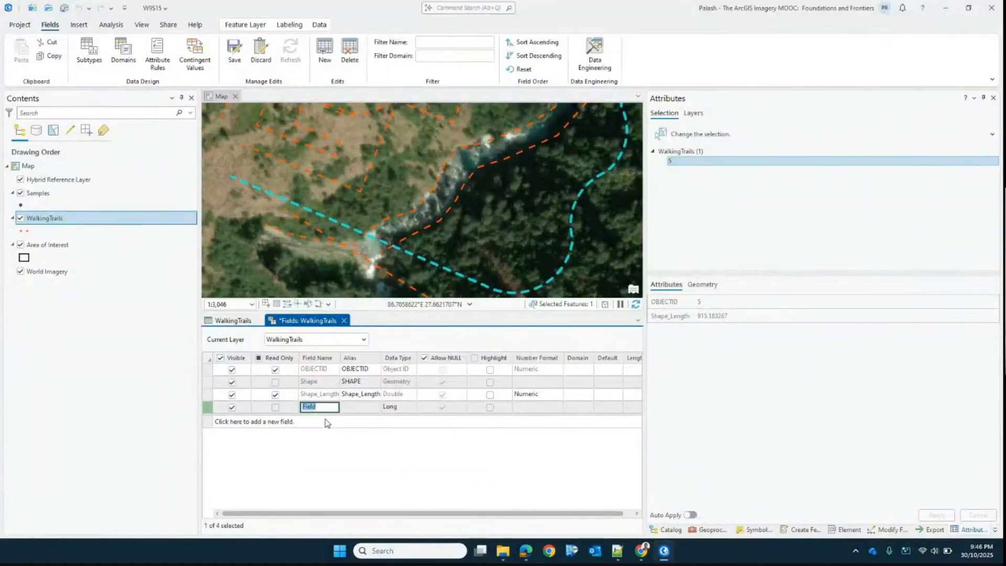
pyautogui.write('TrailName')
pyautogui.press('Tab')
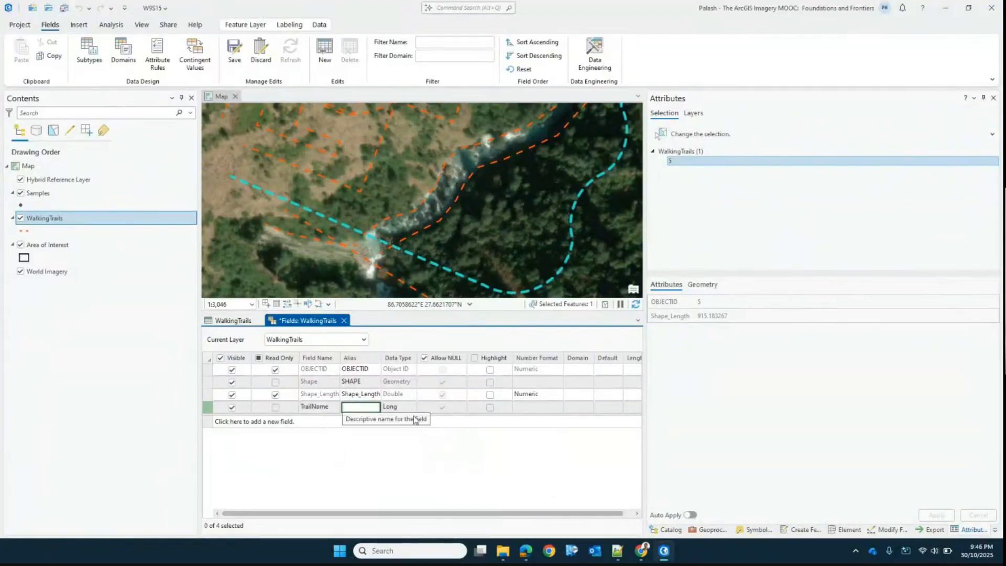
pyautogui.click(409, 407)
pyautogui.click(410, 407)
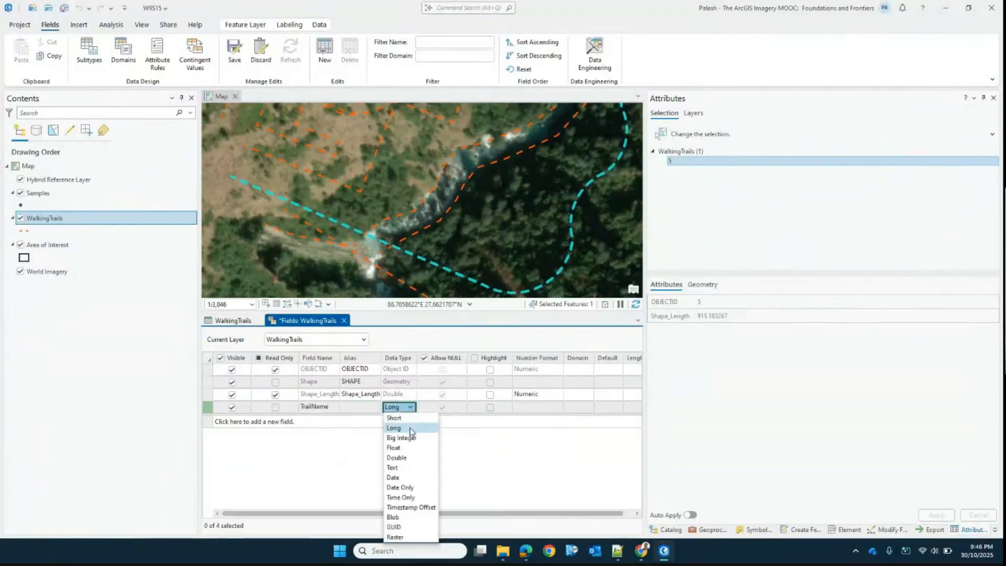
pyautogui.click(402, 467)
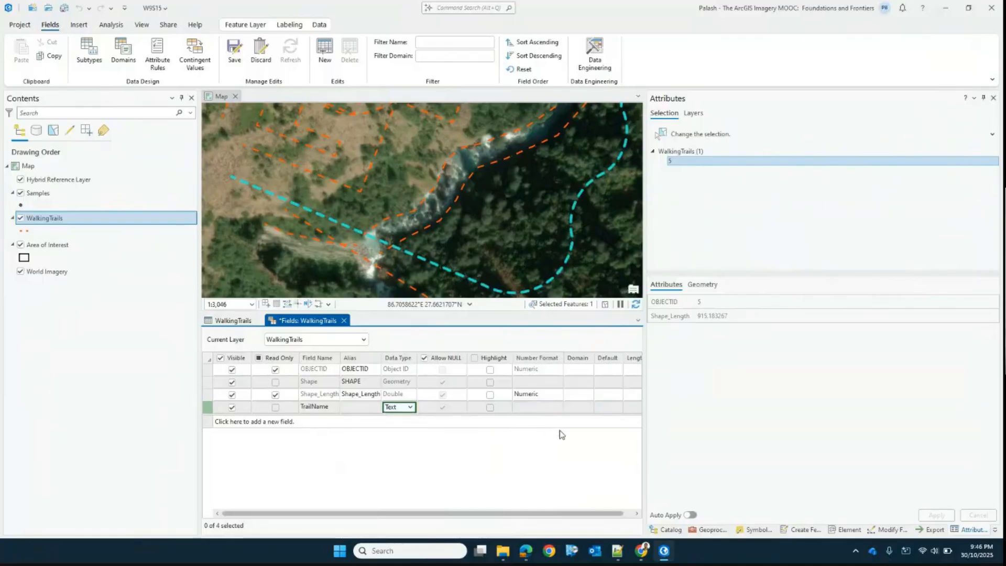
# Add a field named Length with data type Long to WalkingTrails and save the field changes
pyautogui.click(276, 423)
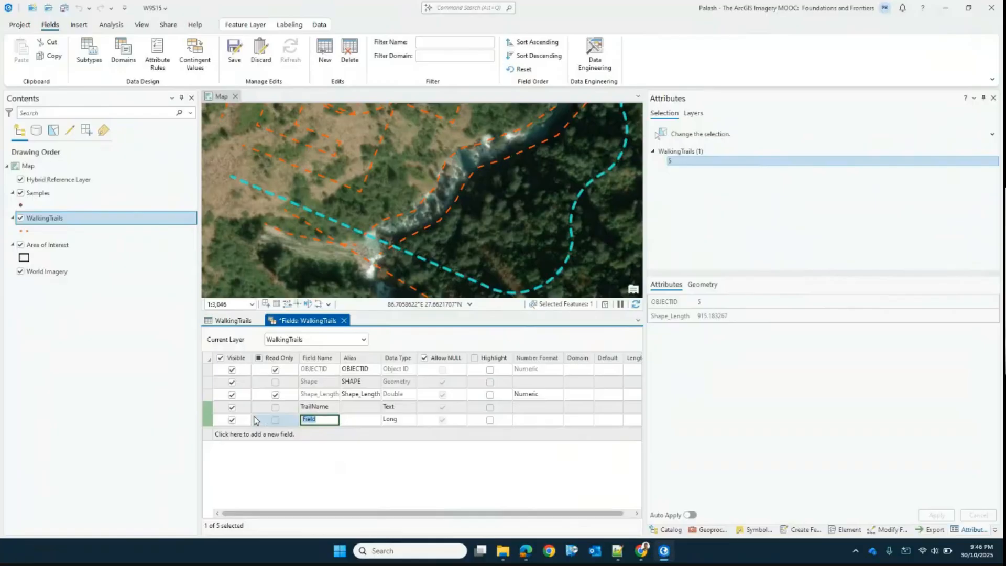
pyautogui.write('Length')
pyautogui.press('Tab')
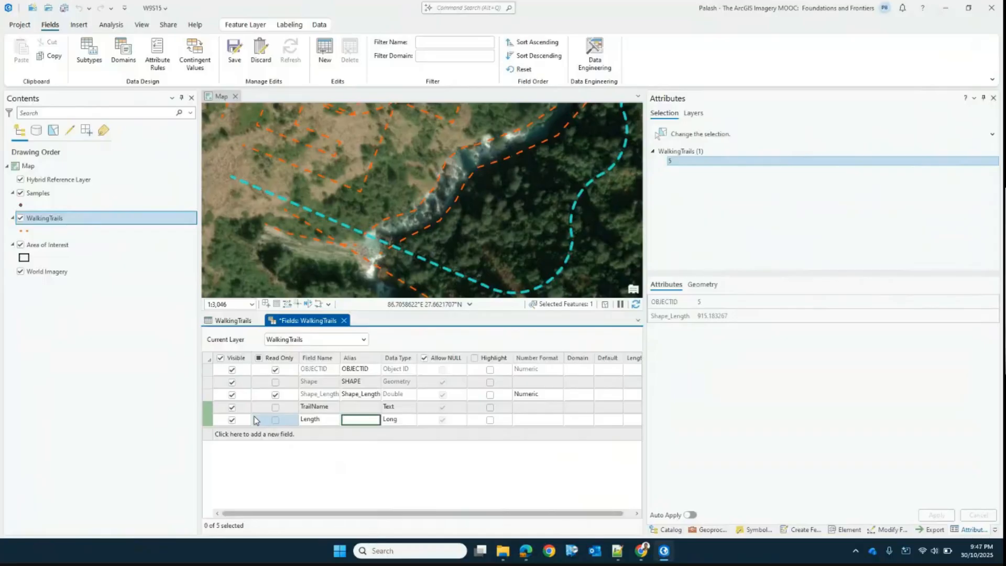
pyautogui.click(404, 420)
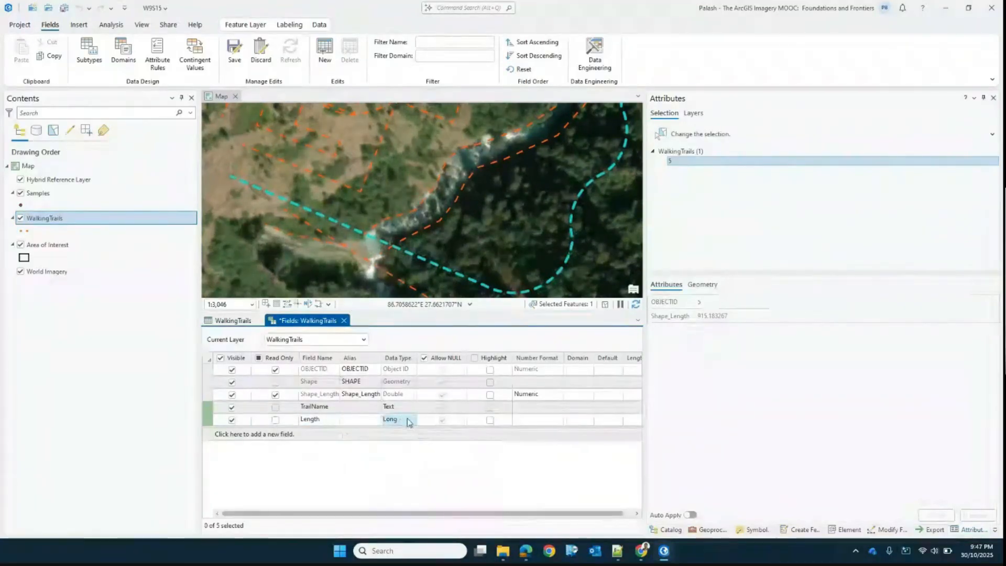
pyautogui.click(409, 422)
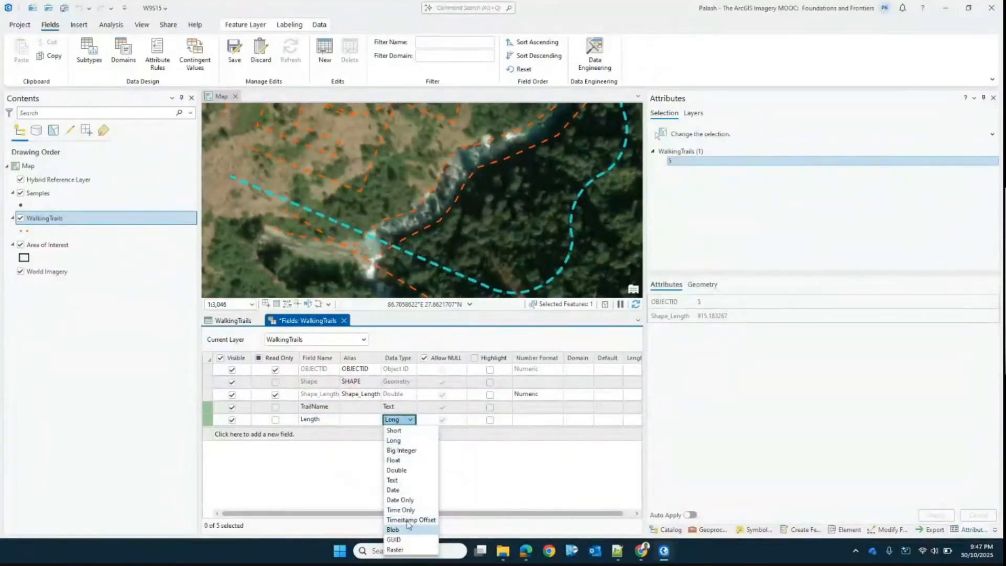
pyautogui.click(422, 441)
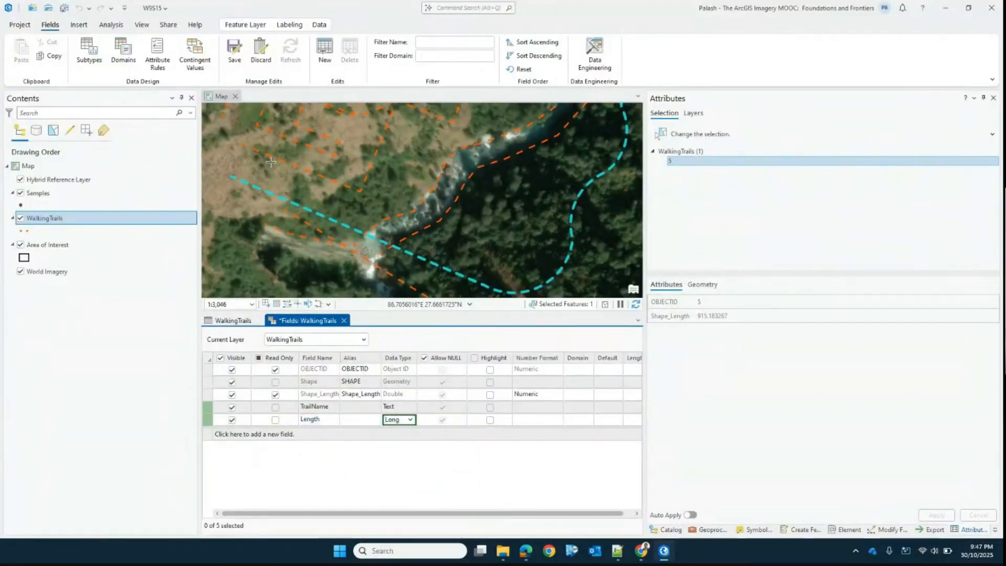
pyautogui.click(237, 63)
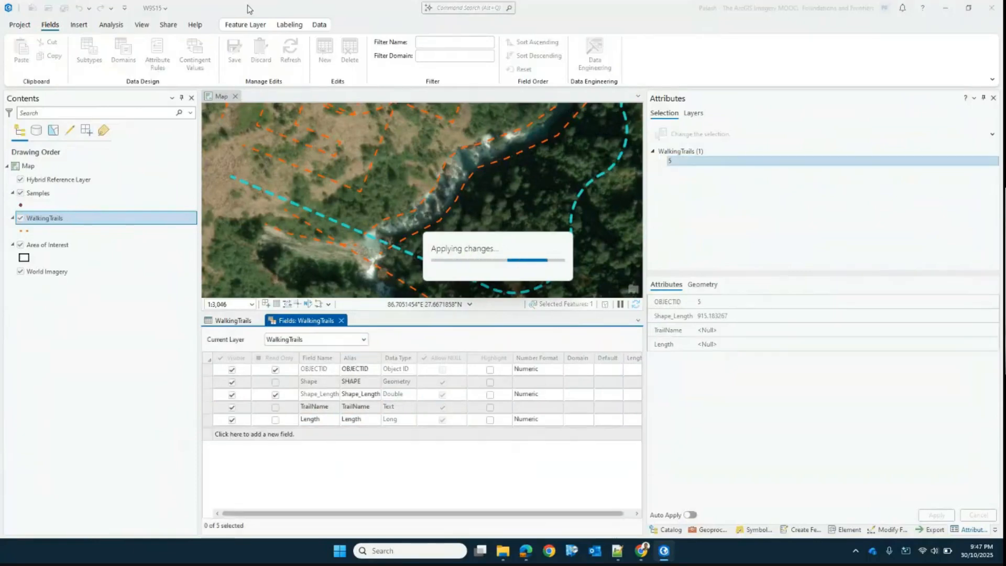
# Check the new fields in the WalkingTrails attribute table, and close both the Fields view and the table
pyautogui.rightClick(56, 228)
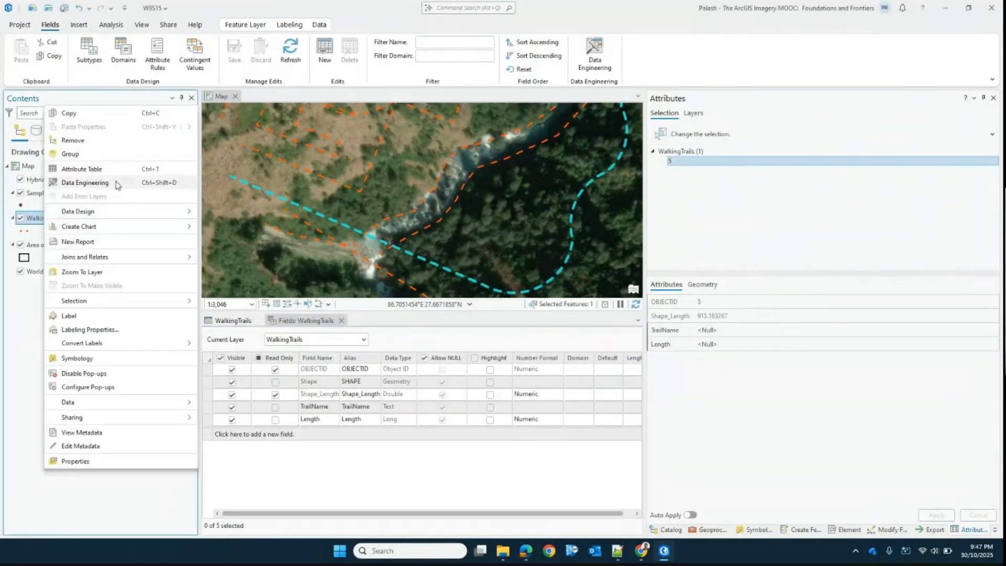
pyautogui.press('Escape')
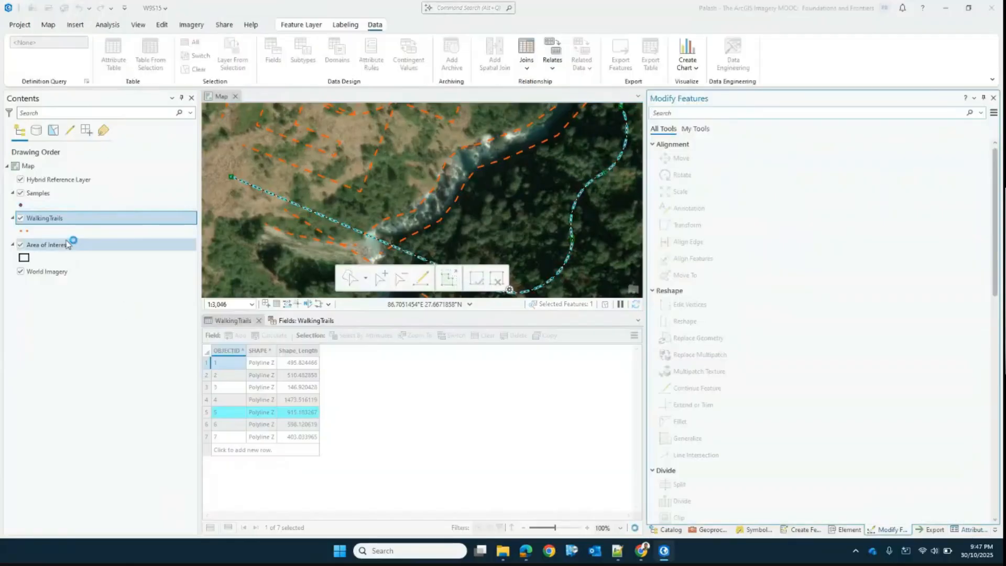
pyautogui.click(58, 196)
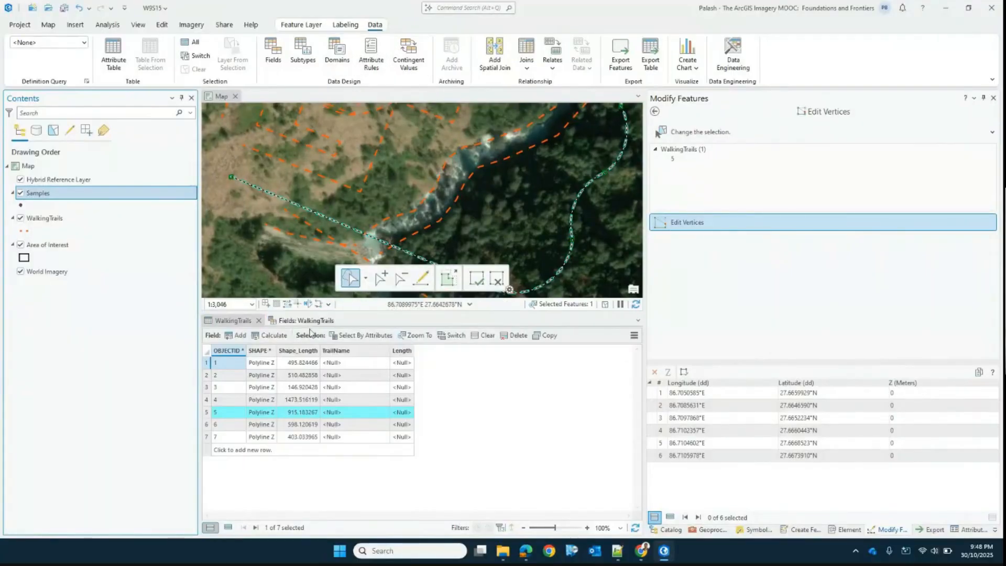
pyautogui.click(341, 320)
pyautogui.click(258, 320)
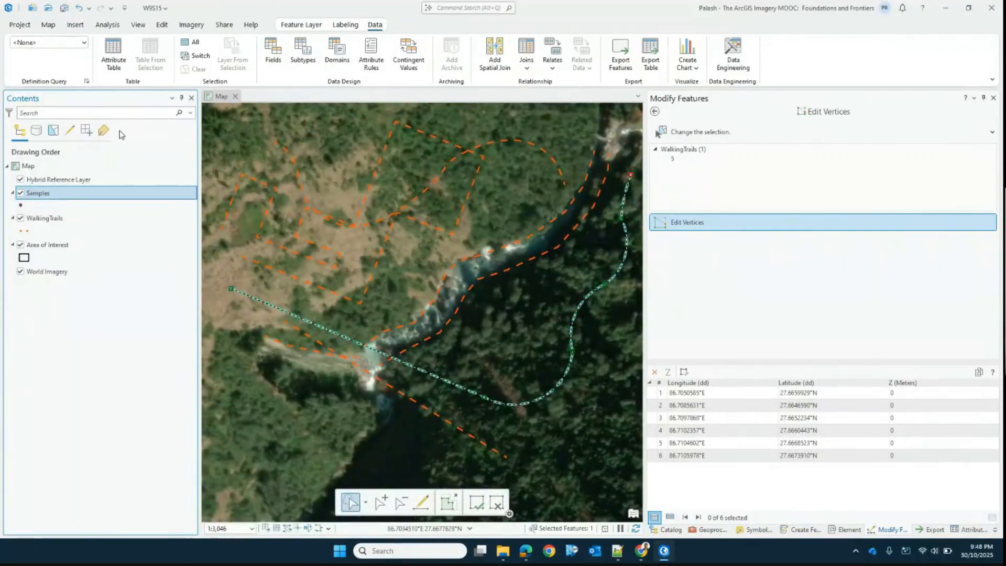
# Draw a new four-vertex WalkingTrails line starting at the western end of the selected trail and heading southwest
pyautogui.click(48, 25)
pyautogui.click(101, 52)
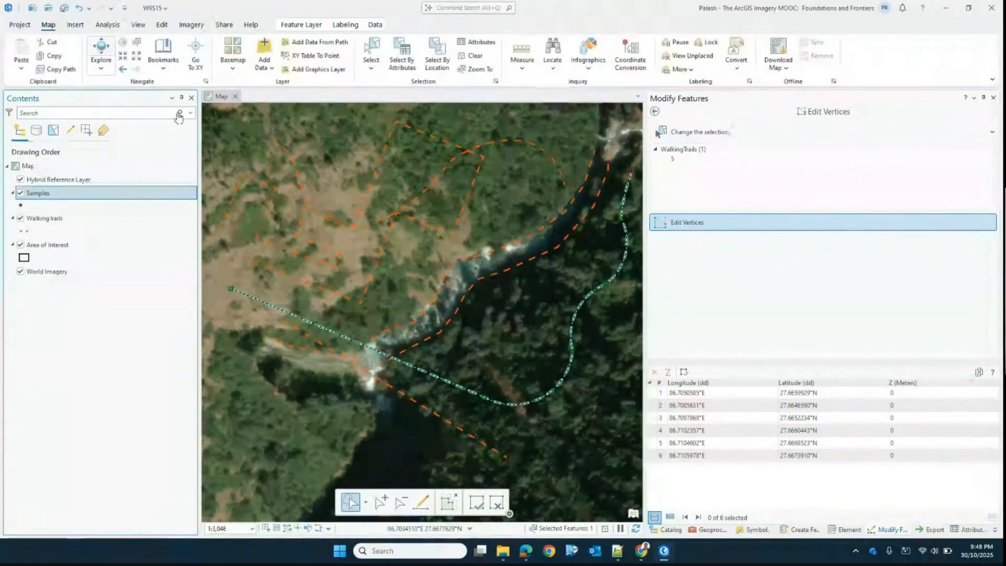
pyautogui.scroll(3, 524, 338)
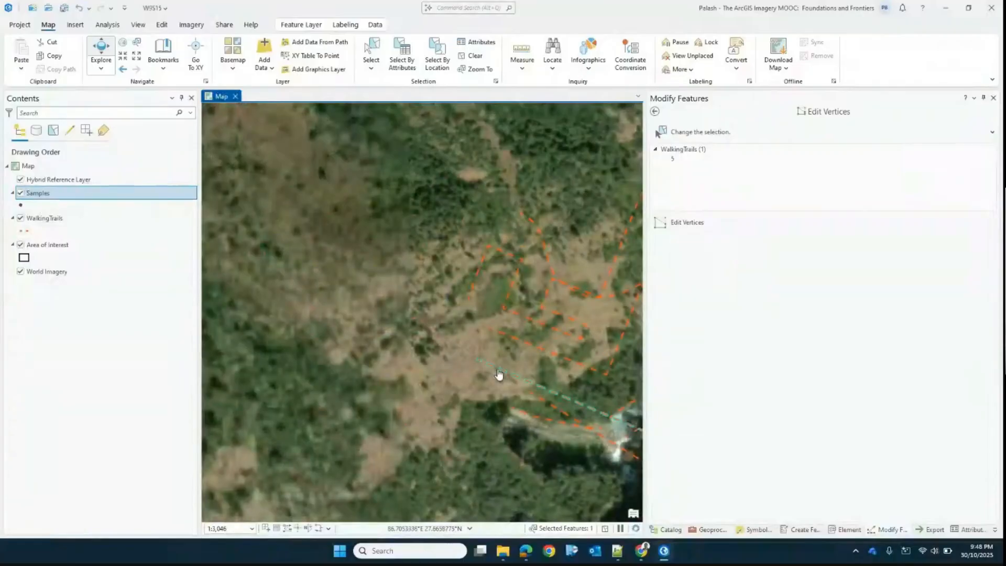
pyautogui.scroll(3, 499, 374)
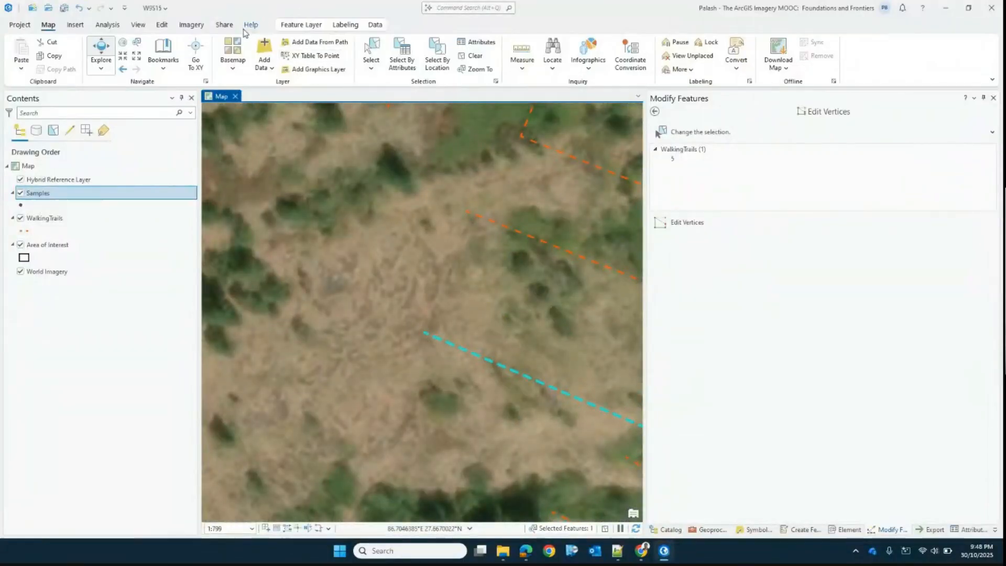
pyautogui.click(52, 219)
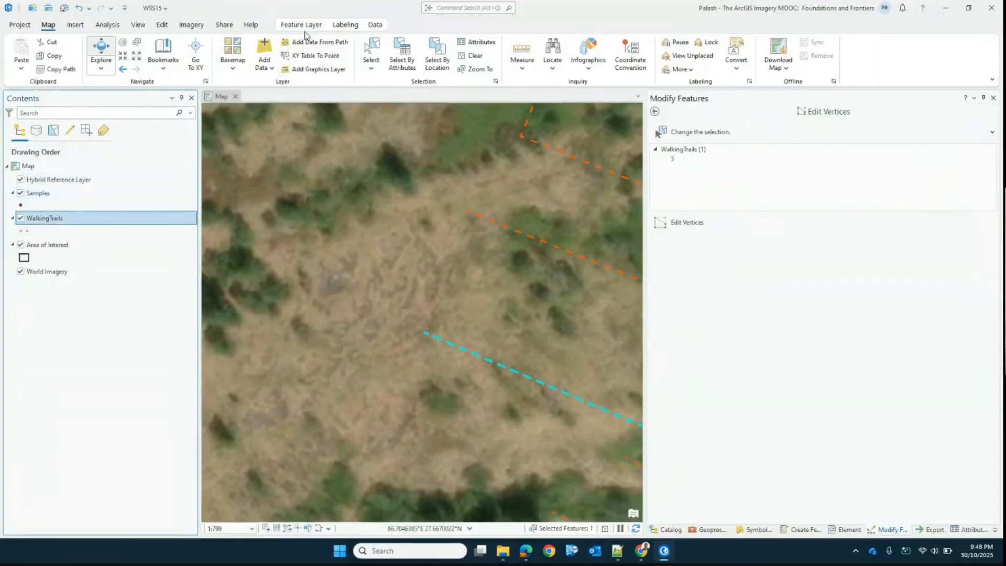
pyautogui.click(162, 26)
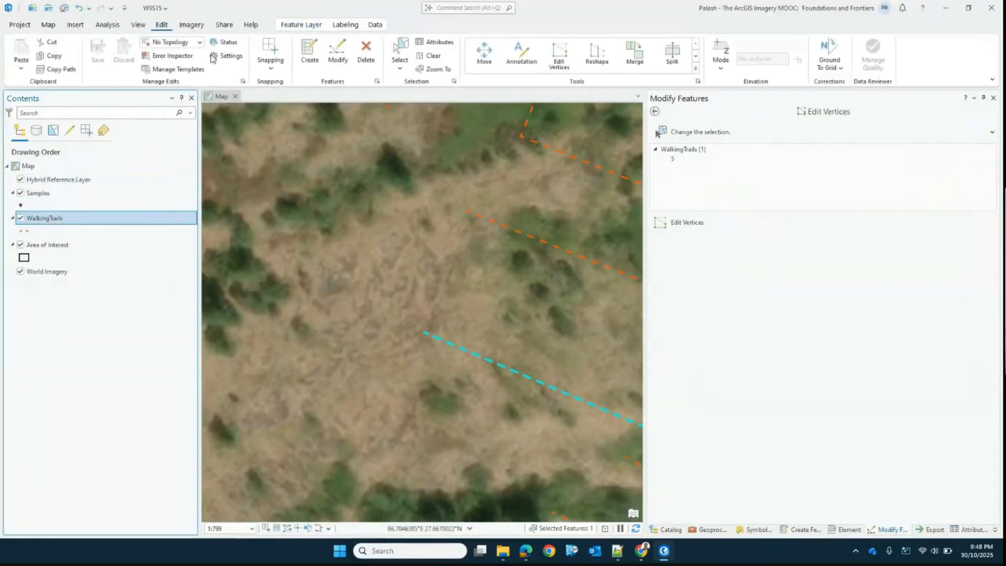
pyautogui.click(301, 54)
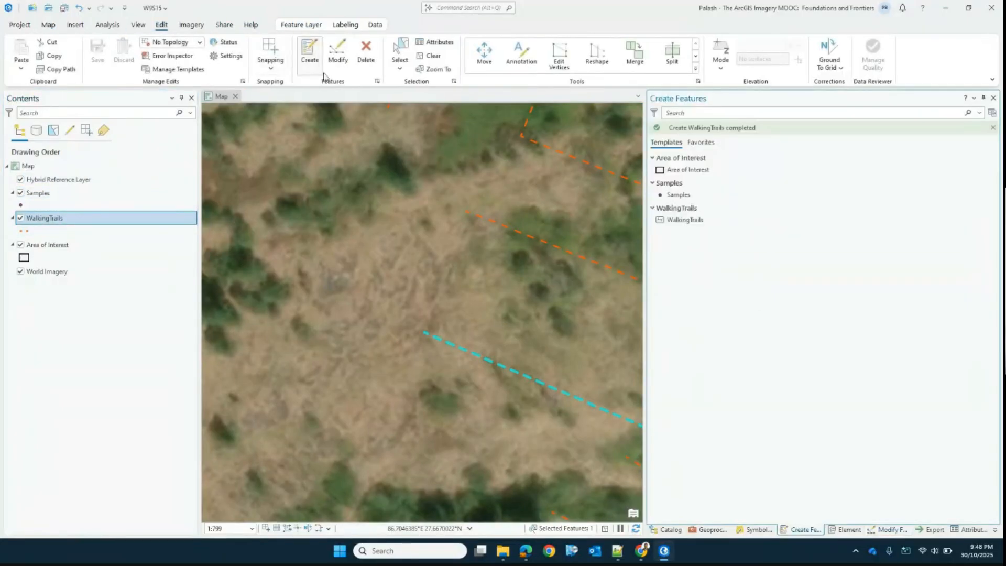
pyautogui.click(665, 223)
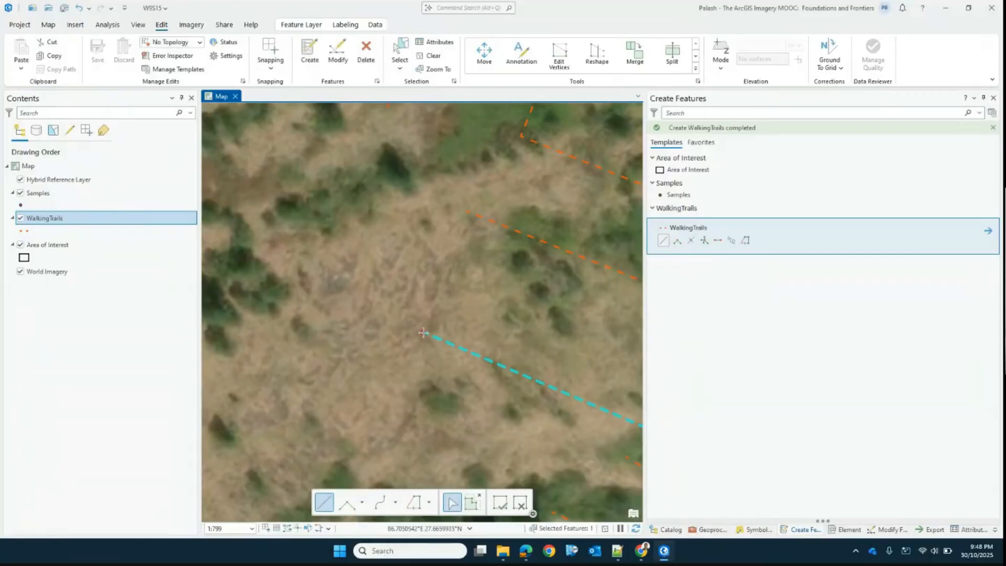
pyautogui.click(423, 332)
pyautogui.click(371, 442)
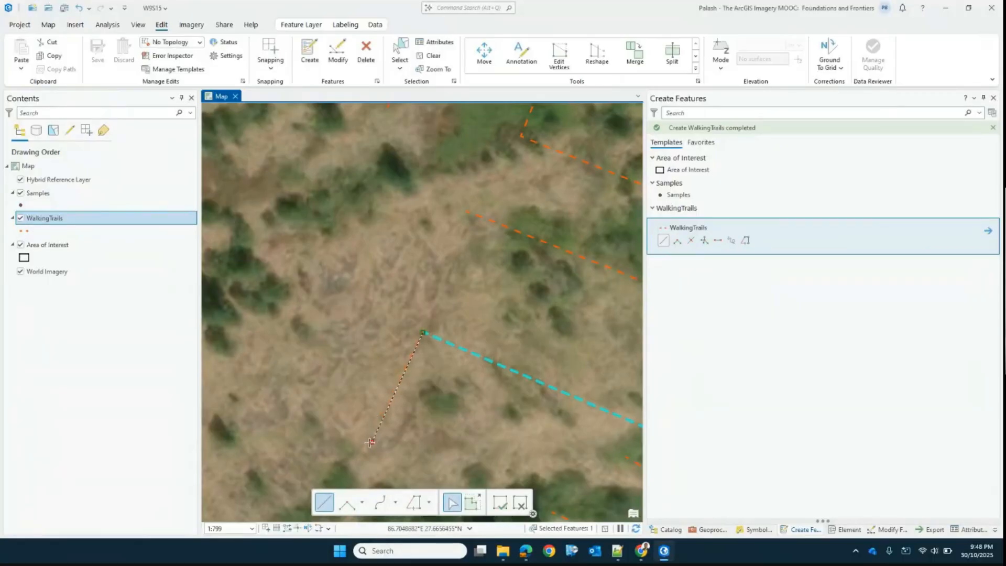
pyautogui.click(277, 449)
pyautogui.doubleClick(245, 419)
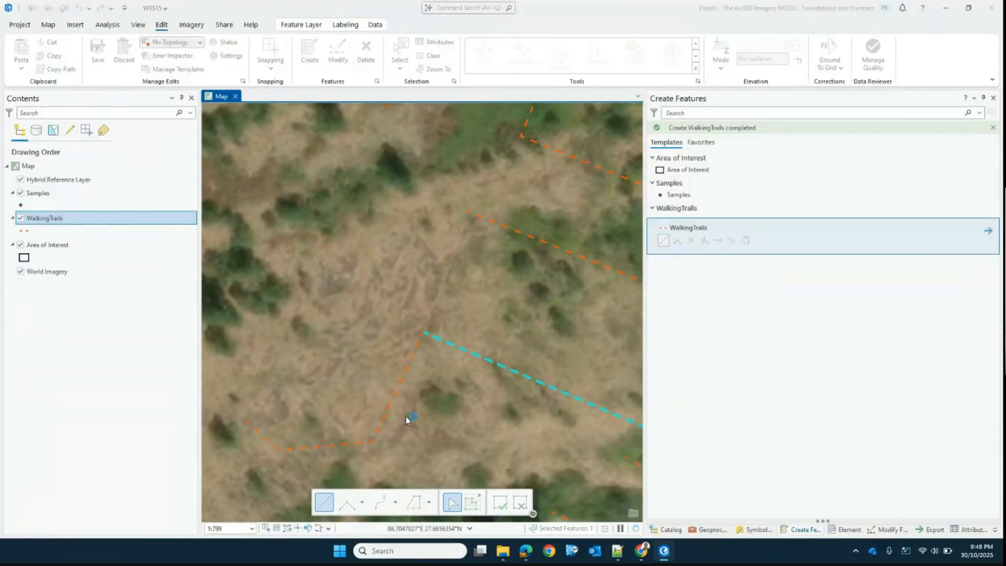
# Inspect the junction between the new line and the existing trail up close, and turn on snapping
pyautogui.scroll(10, 424, 329)
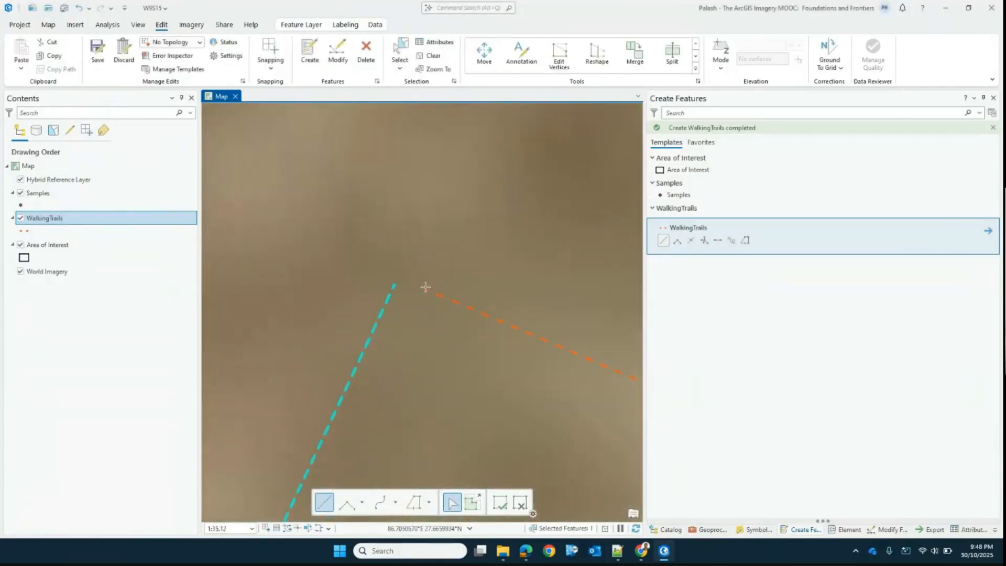
pyautogui.scroll(3, 424, 285)
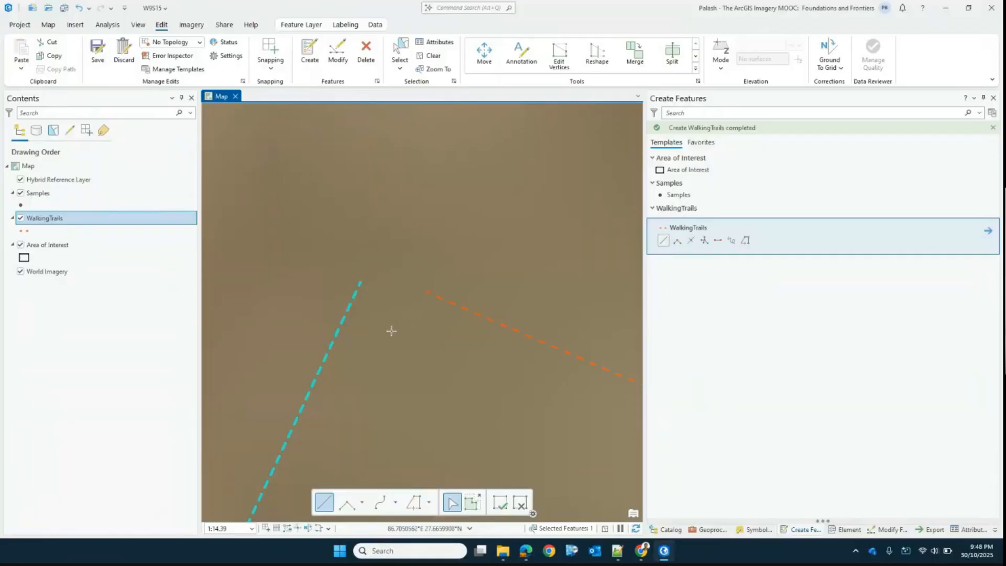
pyautogui.scroll(-3, 399, 295)
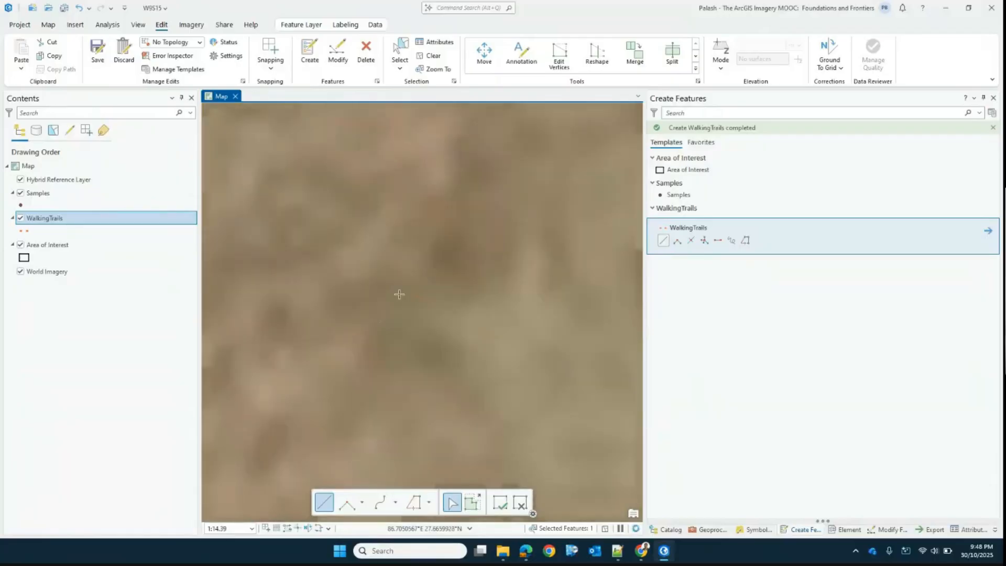
pyautogui.scroll(4, 407, 304)
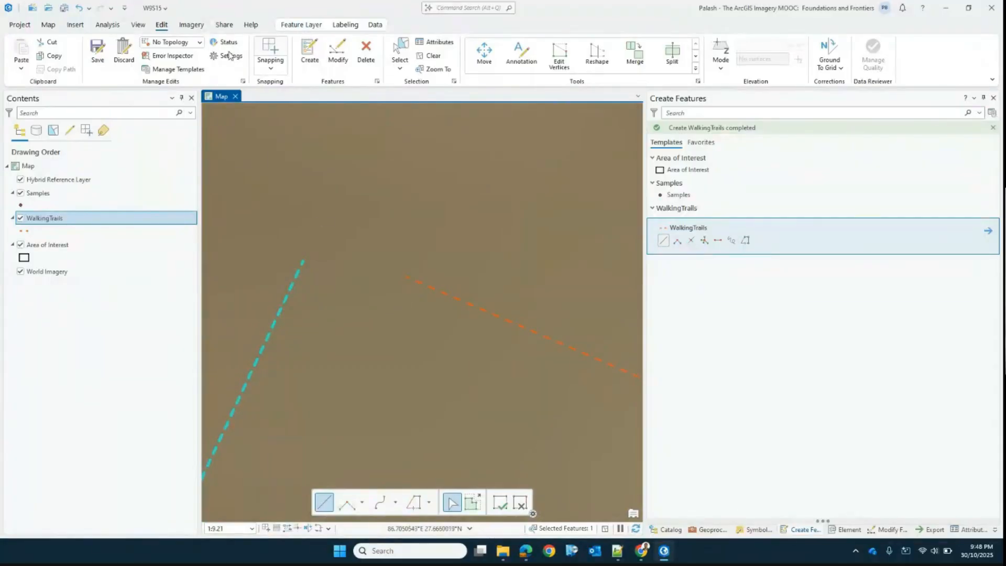
pyautogui.click(271, 69)
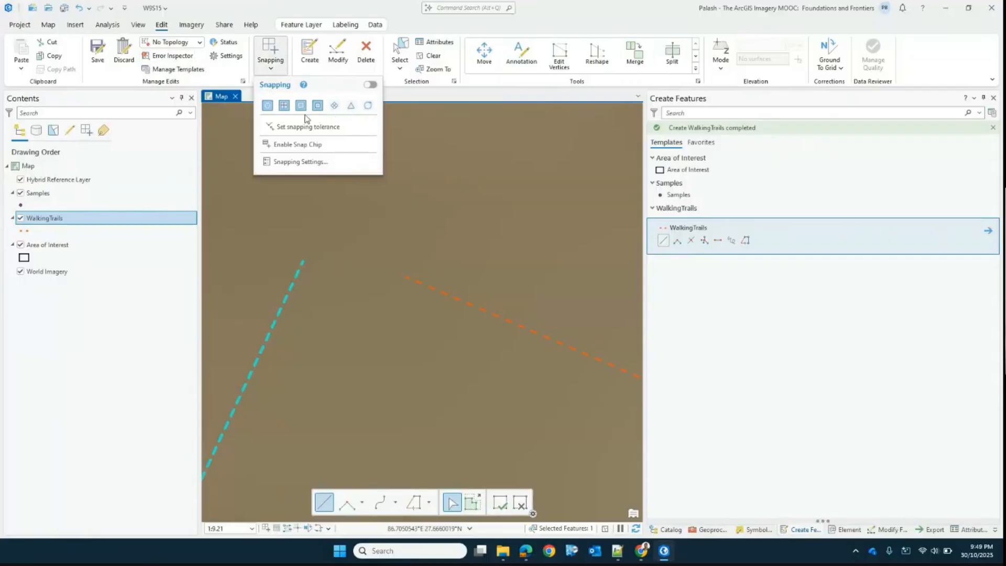
pyautogui.click(370, 85)
# Draw a small loop-shaped WalkingTrails line snapped from the existing trail's endpoint back onto the same trail
pyautogui.scroll(-5, 451, 282)
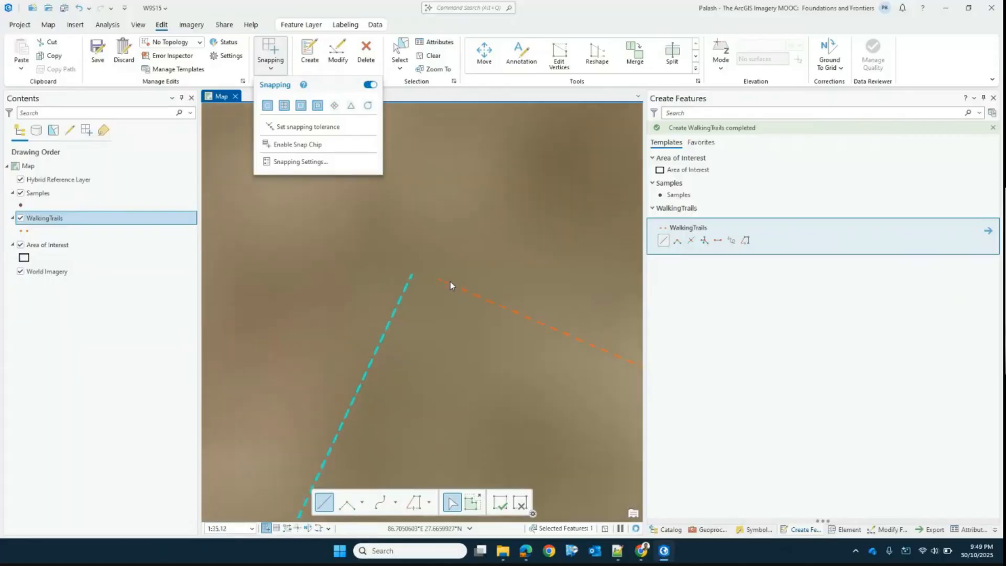
pyautogui.click(312, 52)
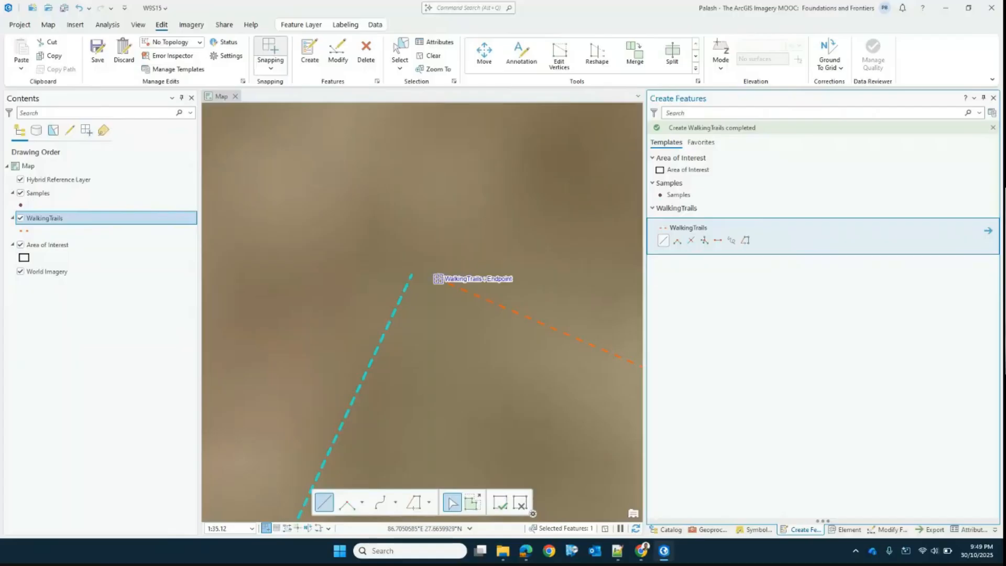
pyautogui.click(438, 279)
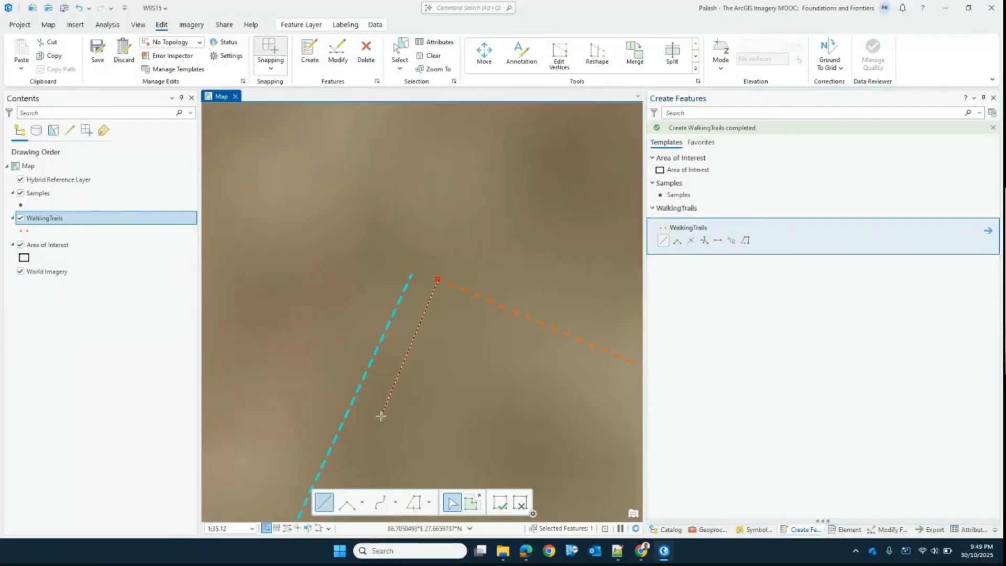
pyautogui.click(464, 440)
pyautogui.doubleClick(497, 304)
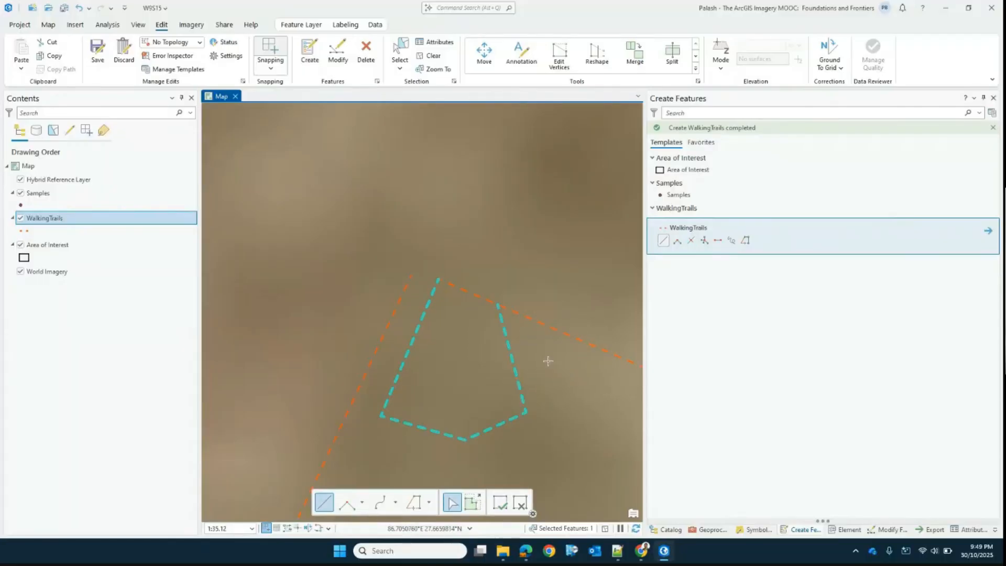
# Inspect where the loop meets the trail, toggle snapping off and back on, and clear the feature selection
pyautogui.scroll(4, 498, 307)
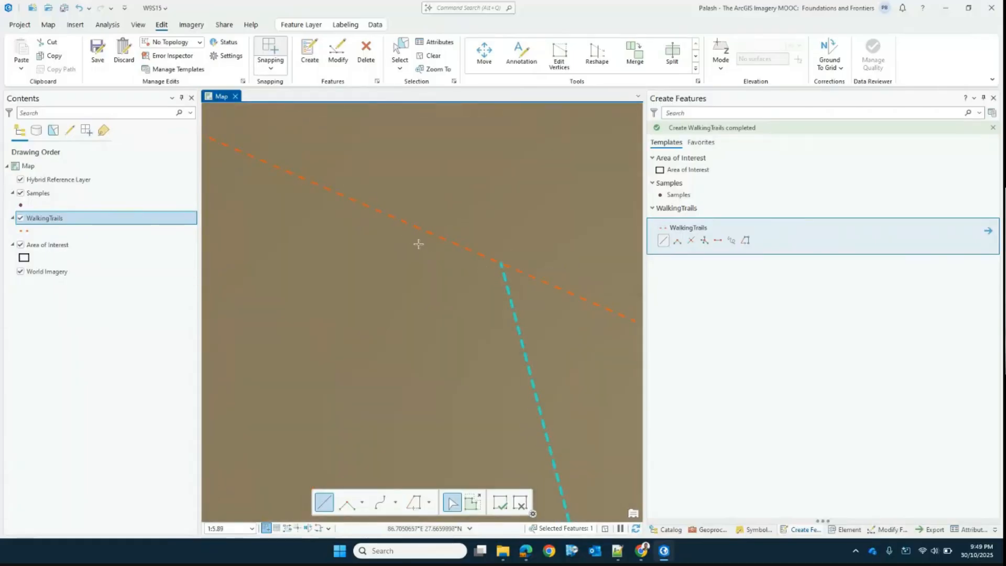
pyautogui.click(275, 72)
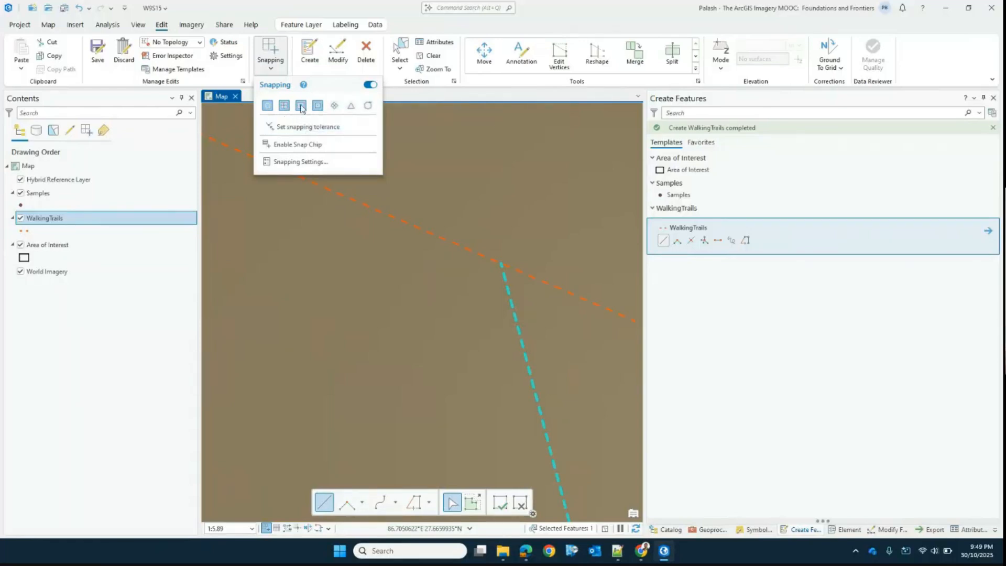
pyautogui.click(370, 85)
pyautogui.click(374, 86)
pyautogui.click(428, 58)
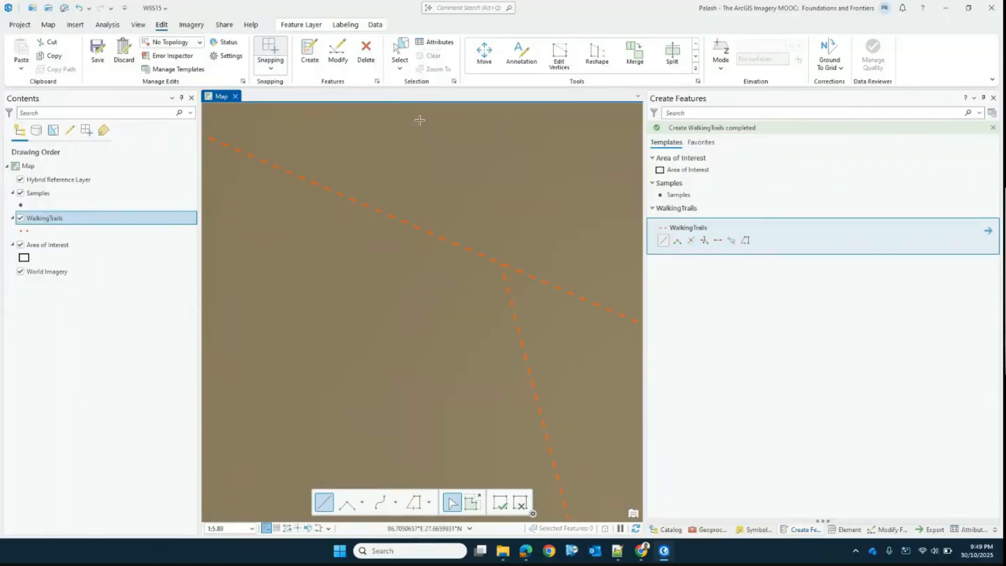
# Select the small loop-shaped trail drawn at the end of the long trail
pyautogui.scroll(-5, 484, 212)
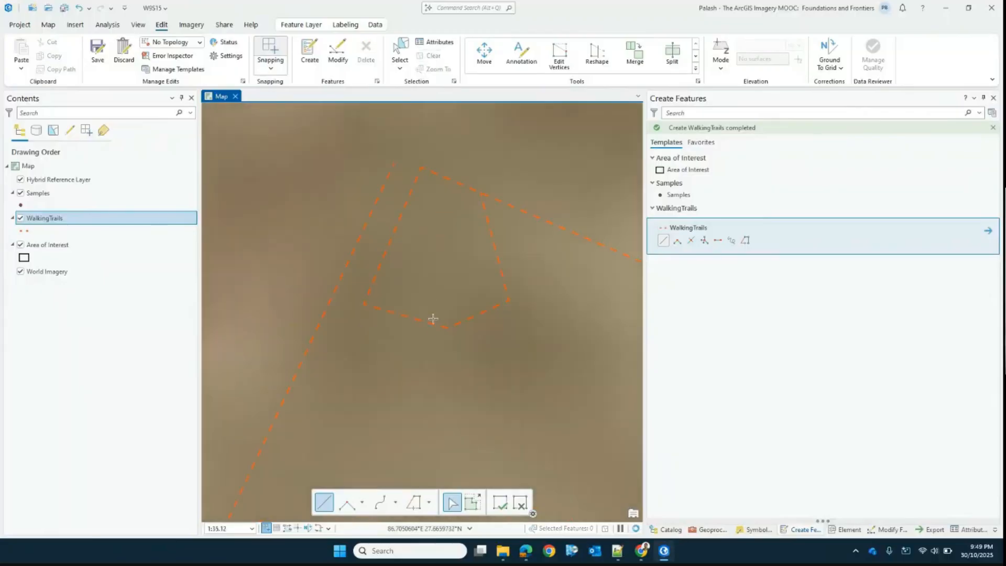
pyautogui.click(399, 50)
pyautogui.click(362, 291)
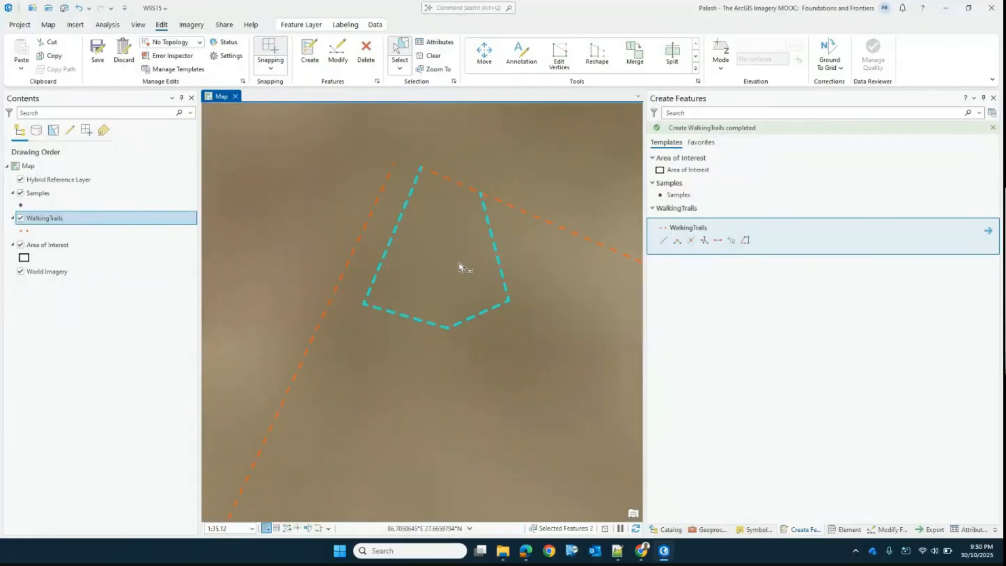
# Draw another WalkingTrails line starting snapped to the long trail's edge, looping below it and crossing back over it
pyautogui.click(311, 54)
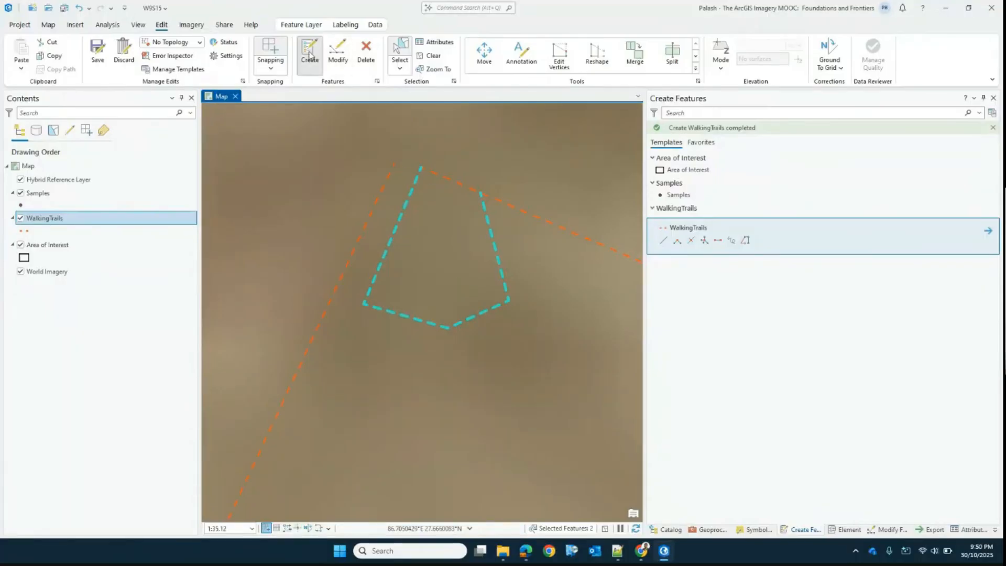
pyautogui.click(527, 213)
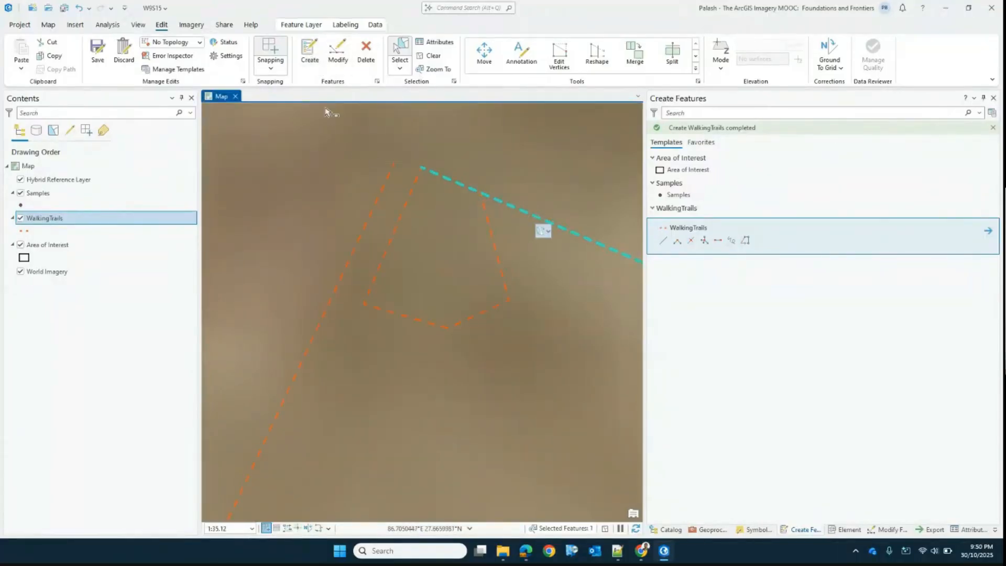
pyautogui.click(310, 55)
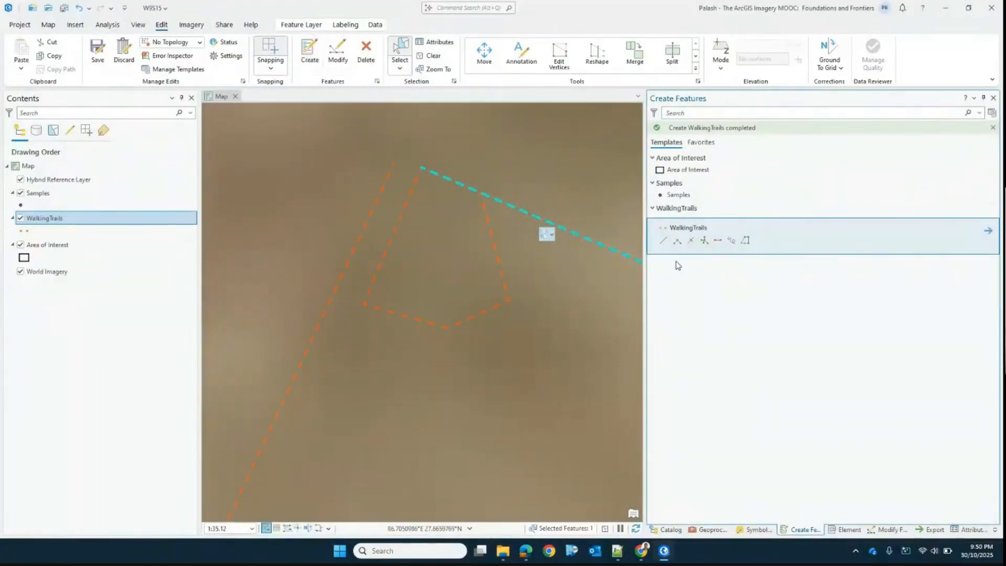
pyautogui.click(558, 227)
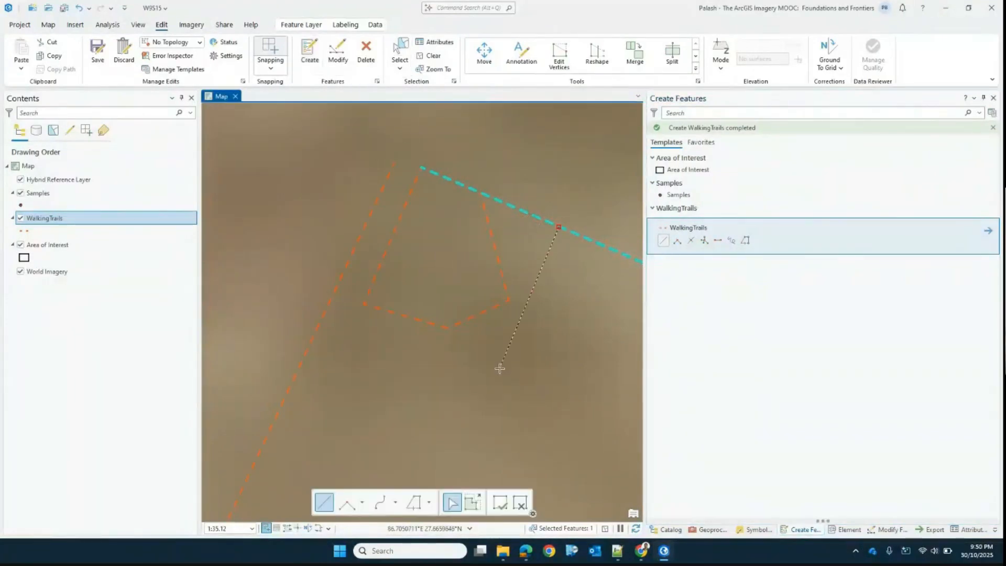
pyautogui.click(562, 412)
pyautogui.click(605, 323)
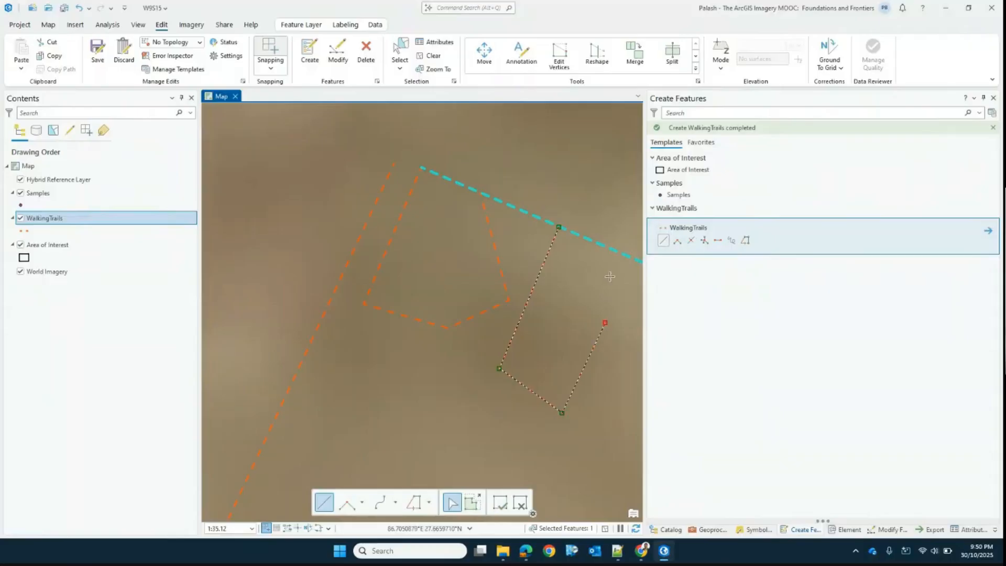
pyautogui.click(607, 247)
pyautogui.doubleClick(611, 173)
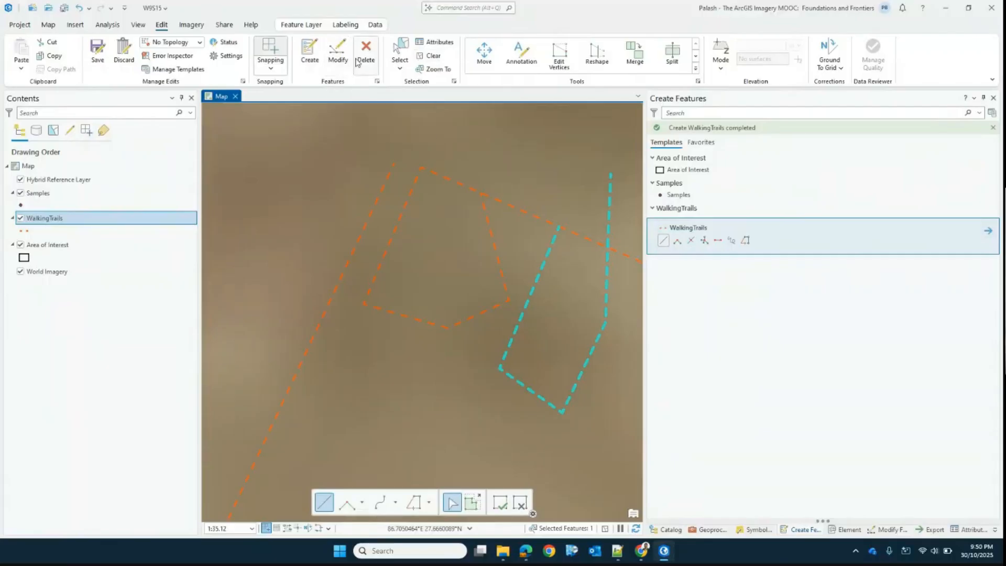
# Clear the selection and select the first small loop-shaped trail at the end of the long trail
pyautogui.click(433, 56)
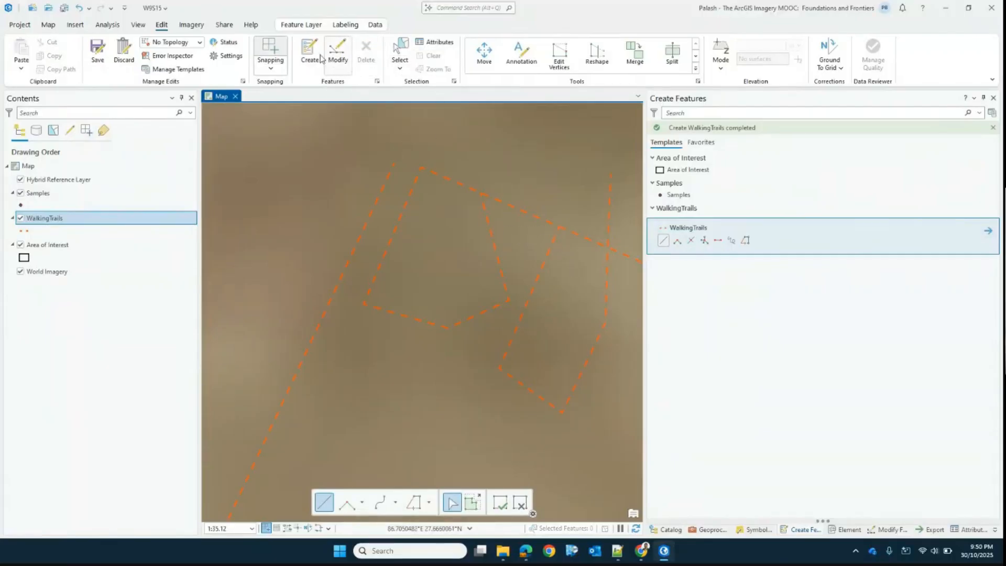
pyautogui.click(399, 55)
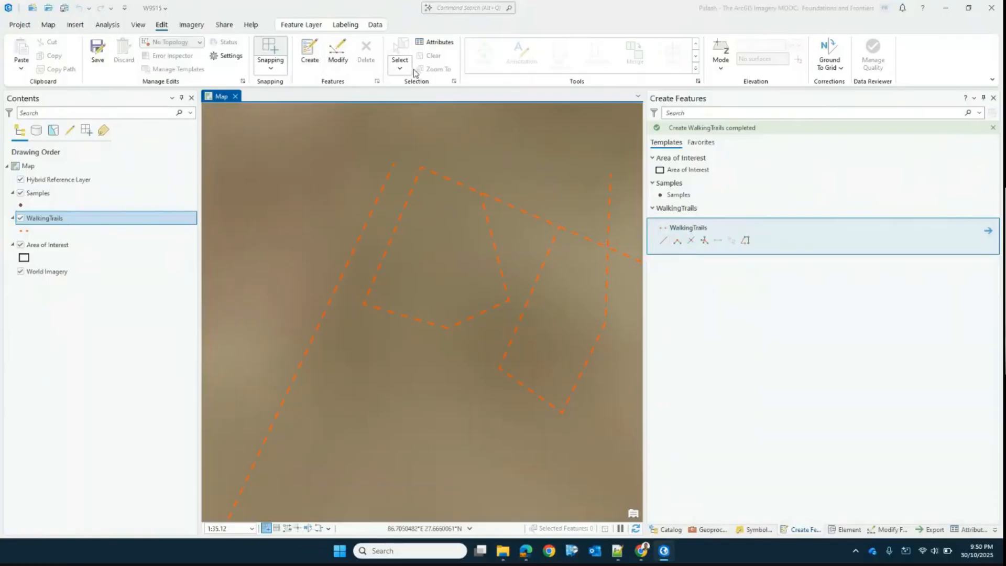
pyautogui.click(488, 244)
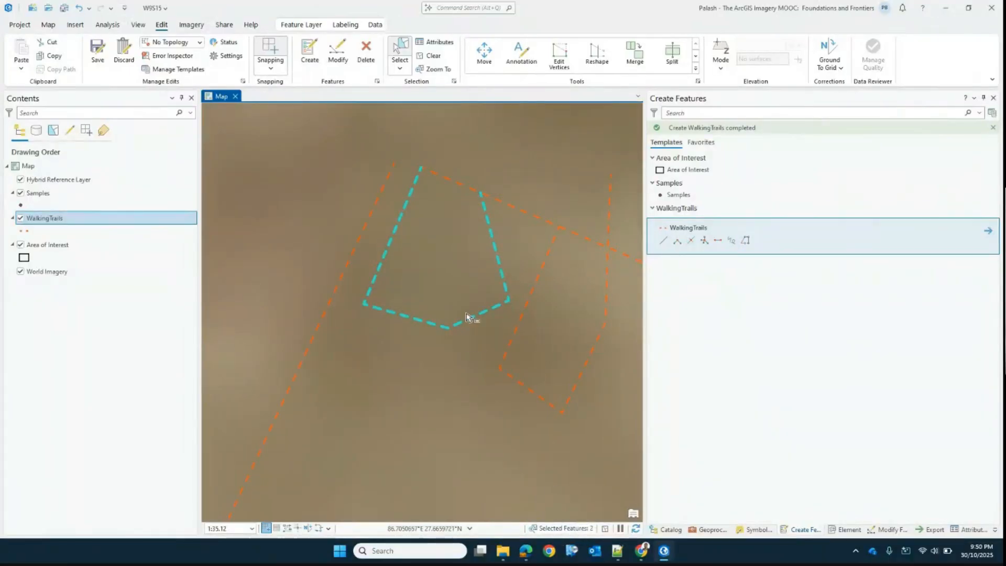
pyautogui.click(467, 346)
pyautogui.click(442, 326)
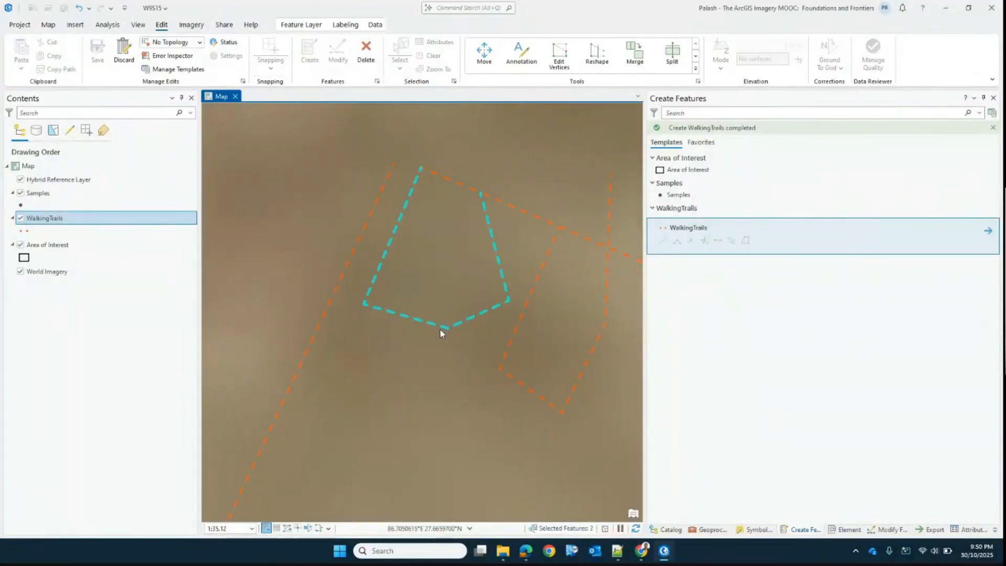
pyautogui.scroll(-5, 440, 334)
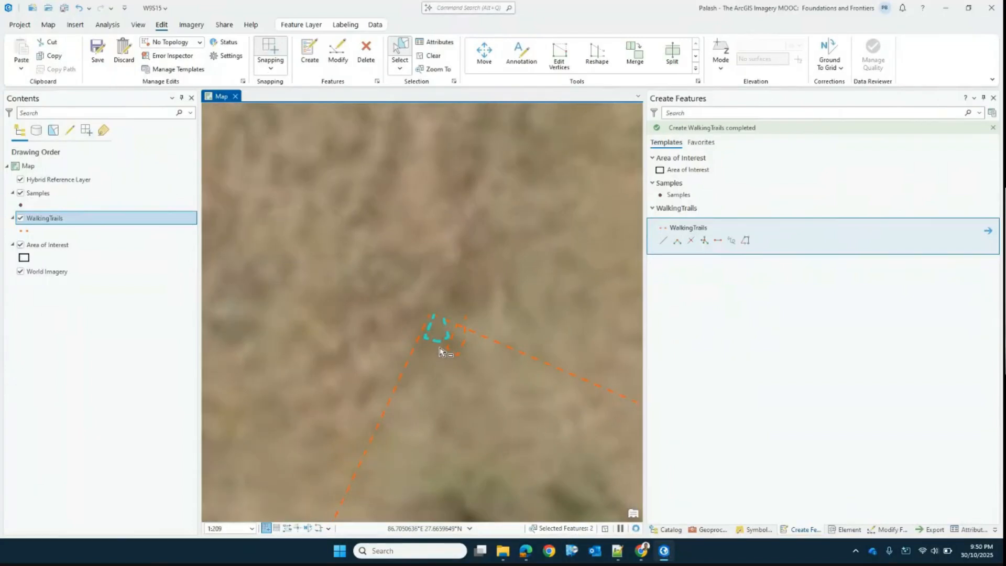
pyautogui.scroll(-5, 440, 350)
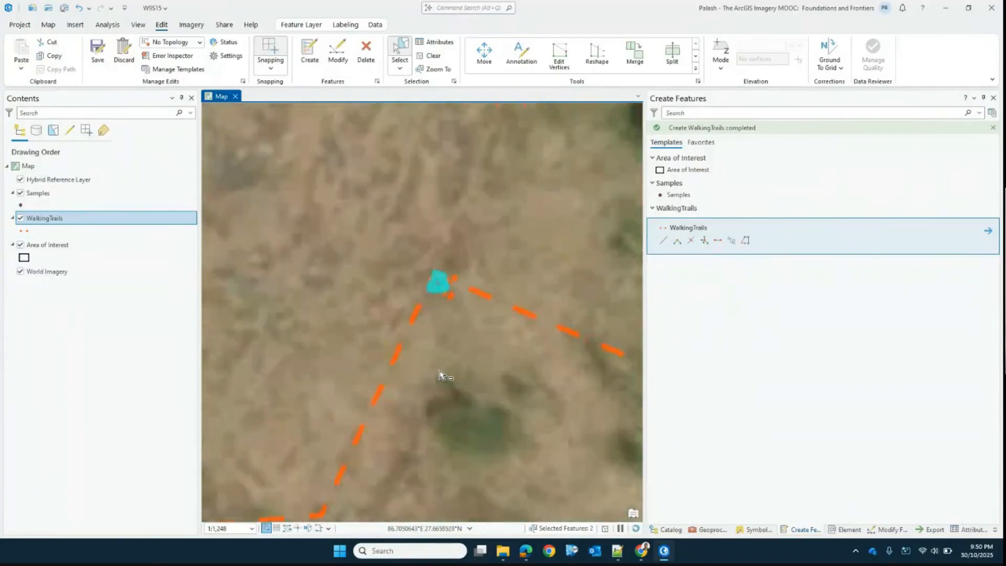
# Open the WalkingTrails attribute table alongside the map to examine the records of the small loop trails
pyautogui.scroll(6, 438, 301)
pyautogui.rightClick(54, 217)
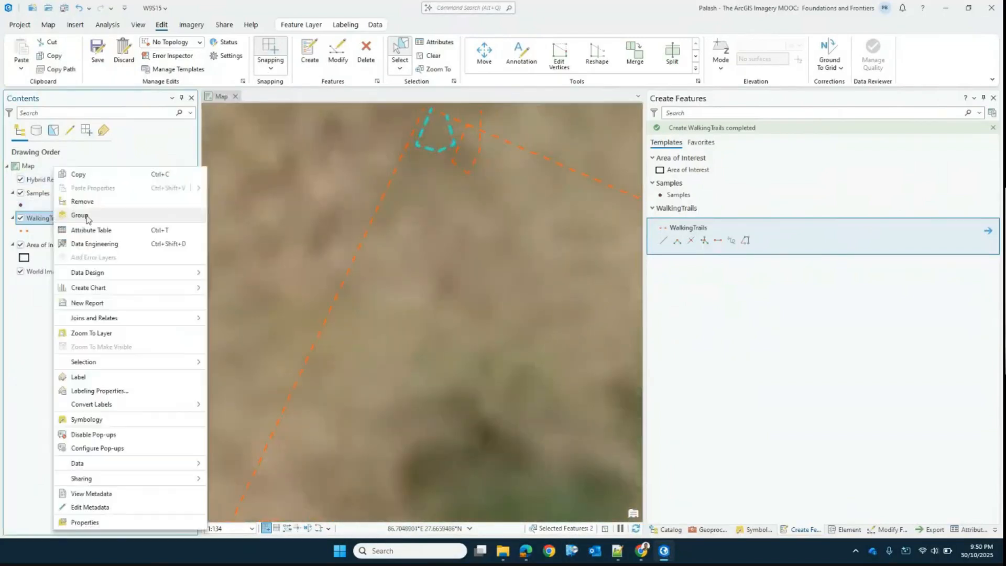
pyautogui.click(92, 231)
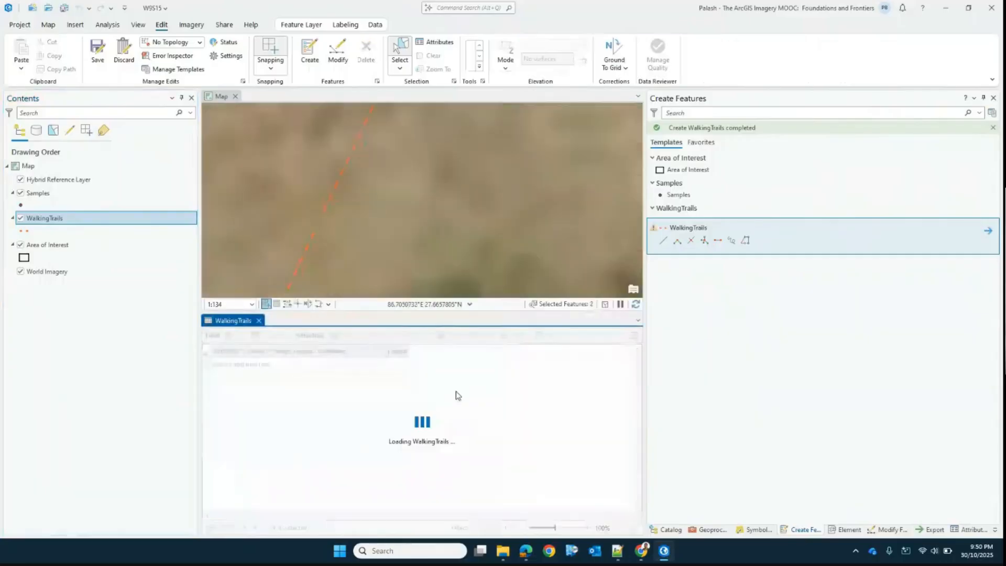
pyautogui.scroll(-2, 452, 221)
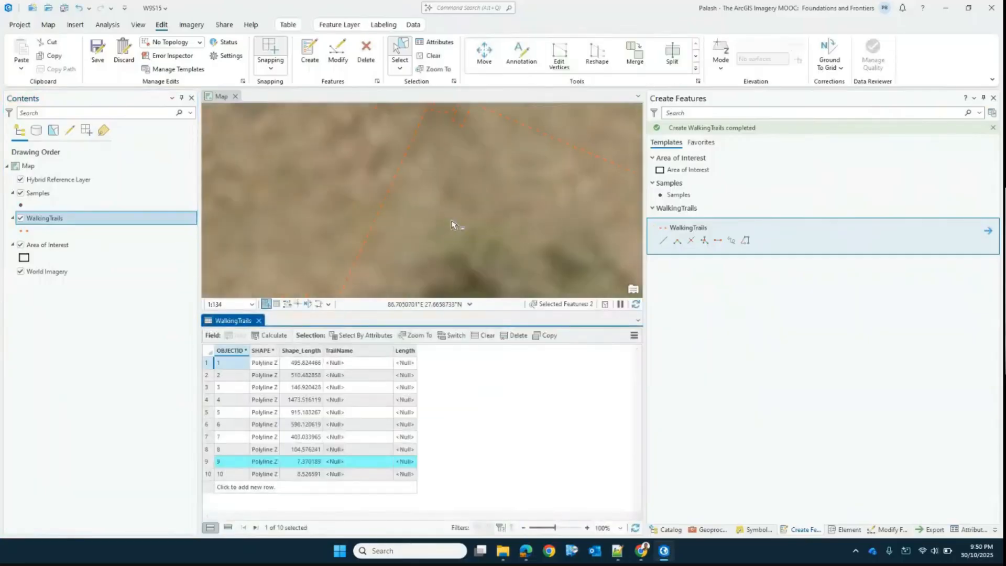
pyautogui.scroll(-2, 454, 210)
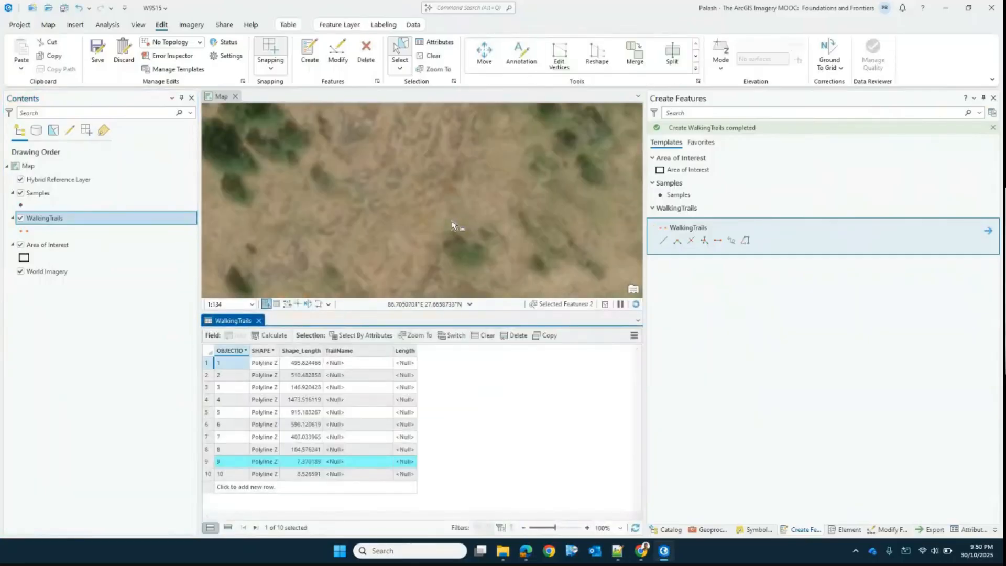
pyautogui.click(457, 155)
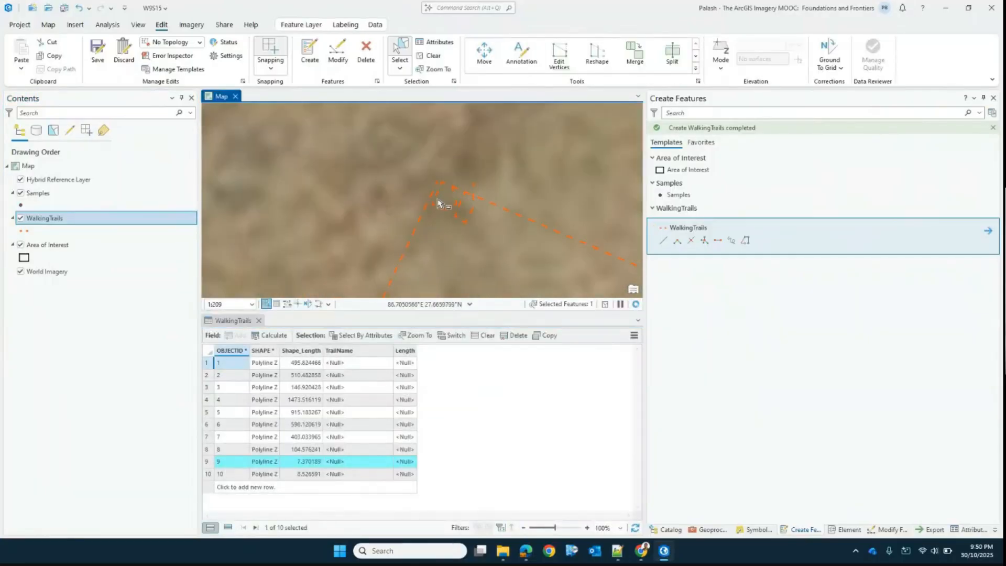
# Delete the WalkingTrails record with OBJECTID 10 and save all edits
pyautogui.click(208, 474)
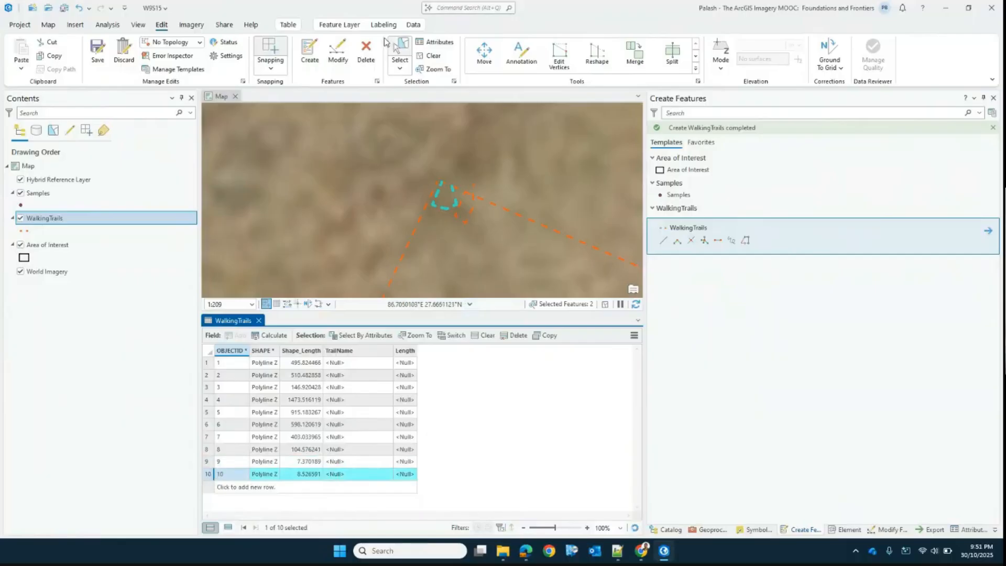
pyautogui.click(370, 55)
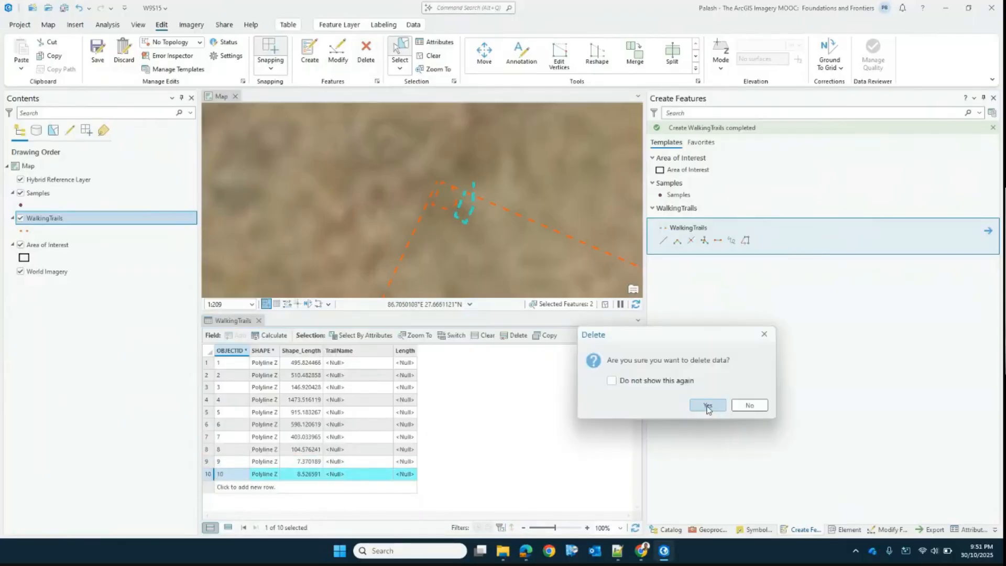
pyautogui.click(708, 407)
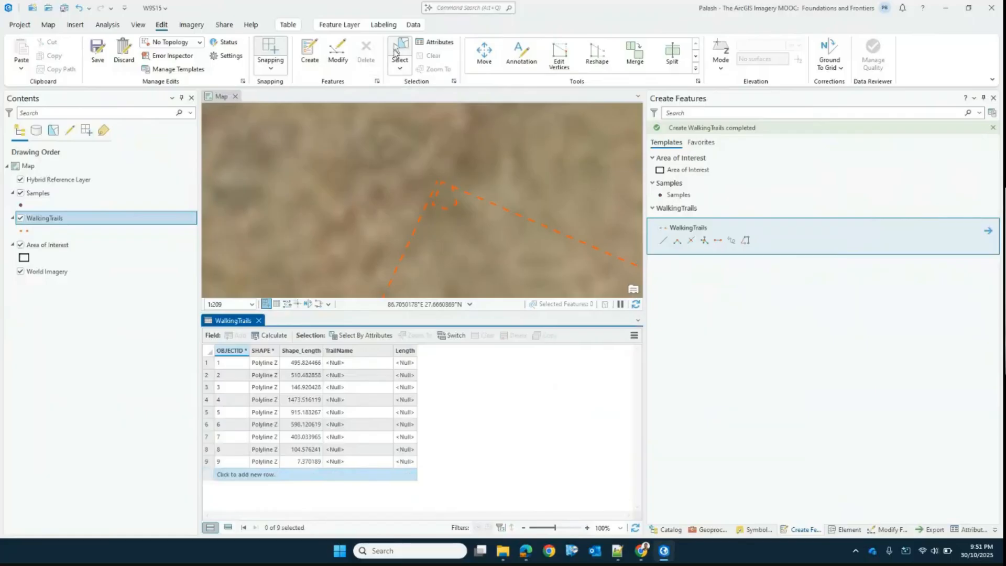
pyautogui.click(99, 51)
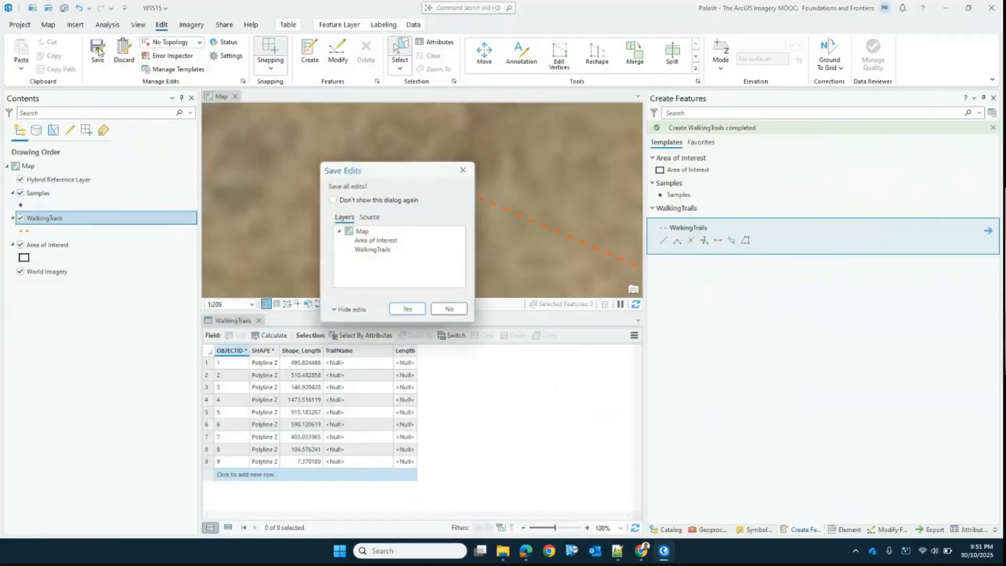
pyautogui.click(407, 309)
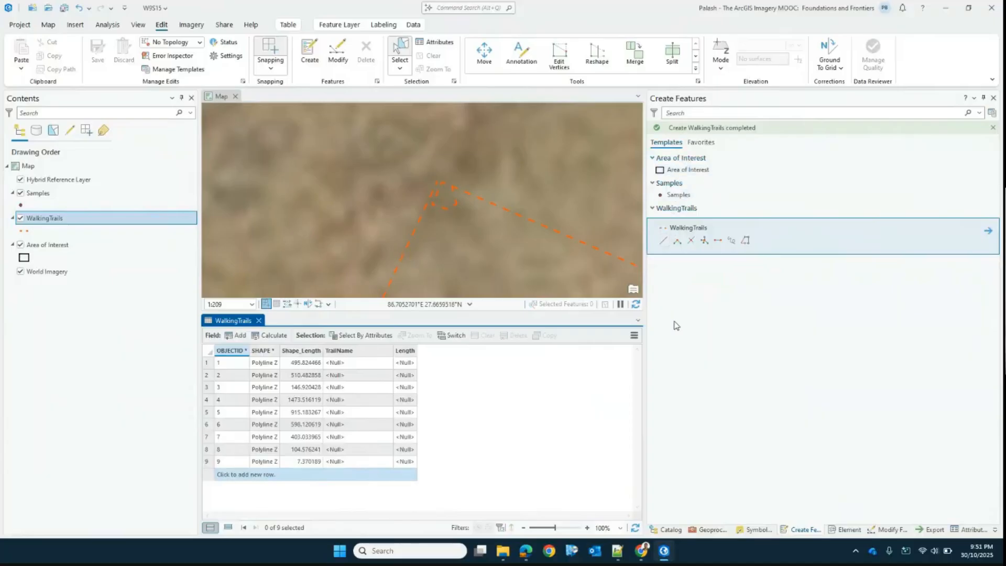
# Activate the Samples, Area of Interest and WalkingTrails feature templates in turn, and shrink the attribute table to enlarge the map
pyautogui.click(681, 196)
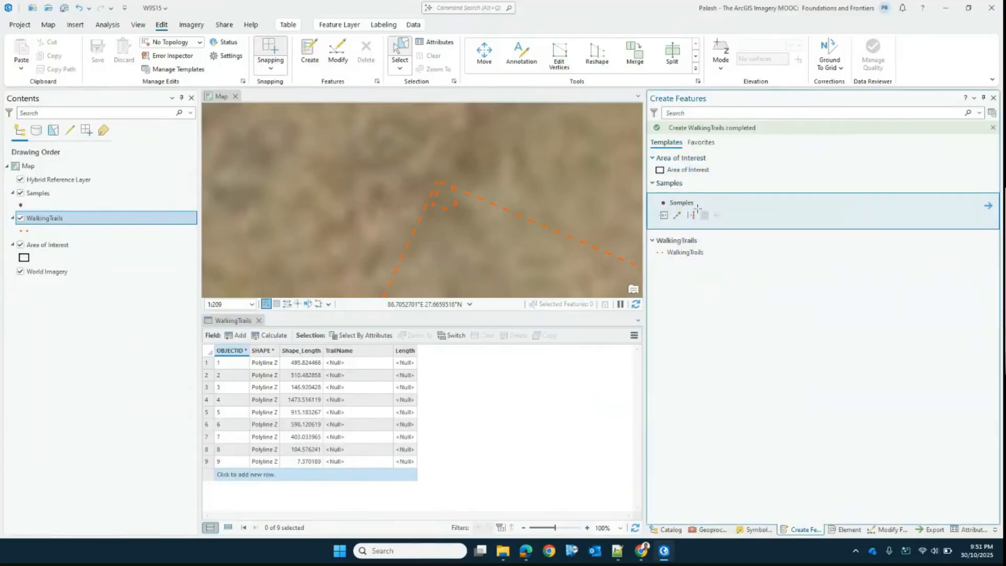
pyautogui.click(687, 169)
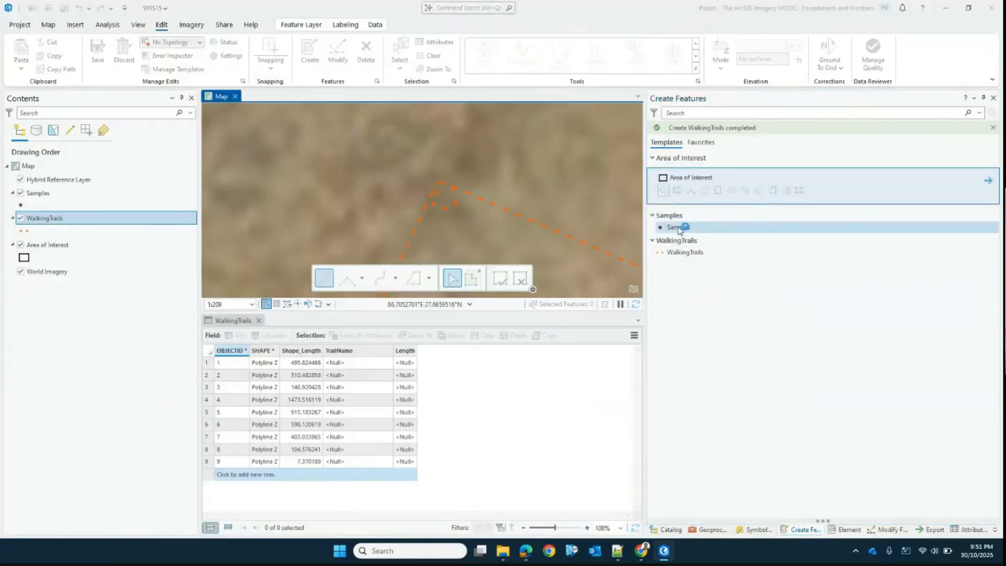
pyautogui.click(678, 228)
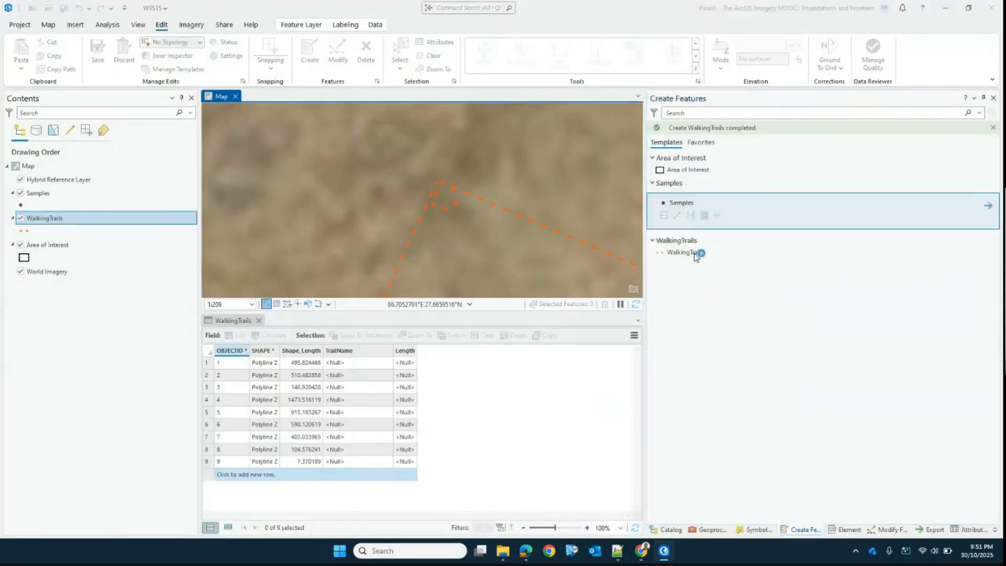
pyautogui.click(690, 251)
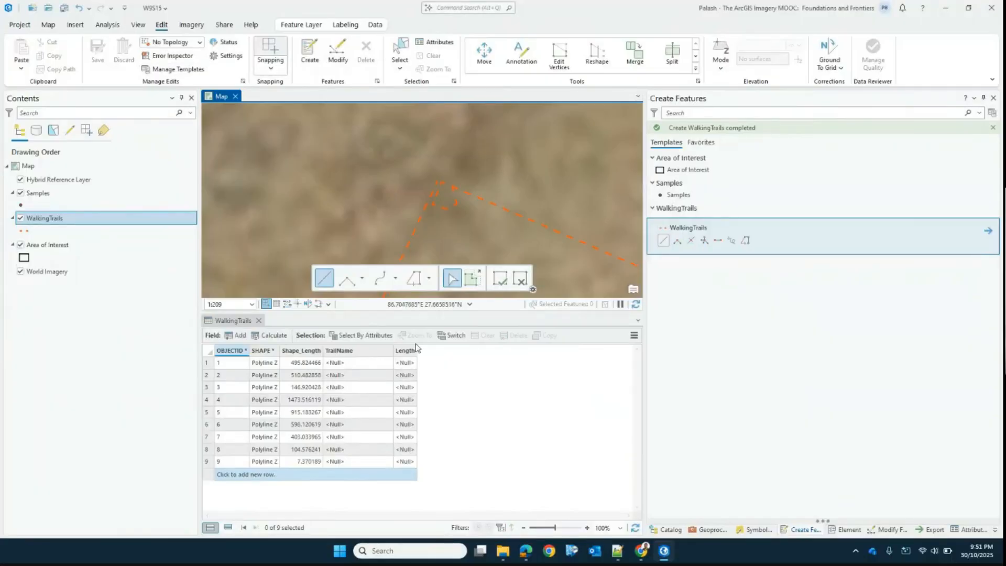
pyautogui.moveTo(389, 312); pyautogui.dragTo(389, 381)
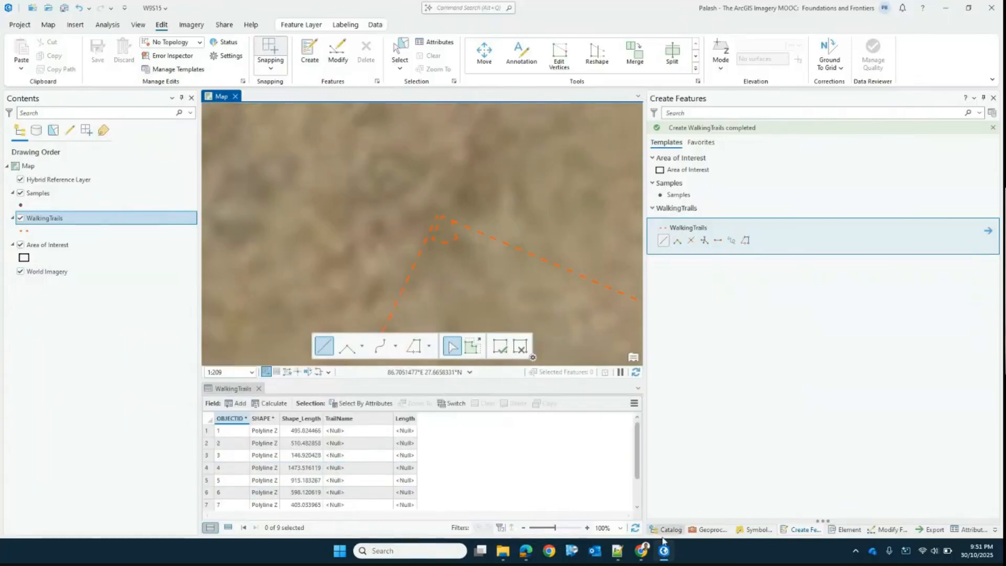
# Open the project Catalog and expand the W9S15 folder under Folders
pyautogui.click(665, 529)
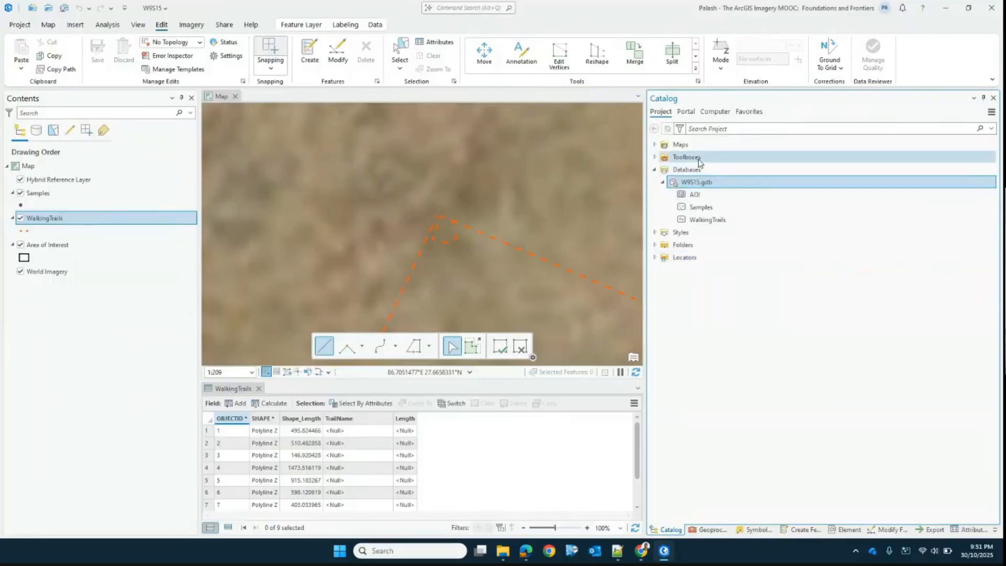
pyautogui.doubleClick(701, 248)
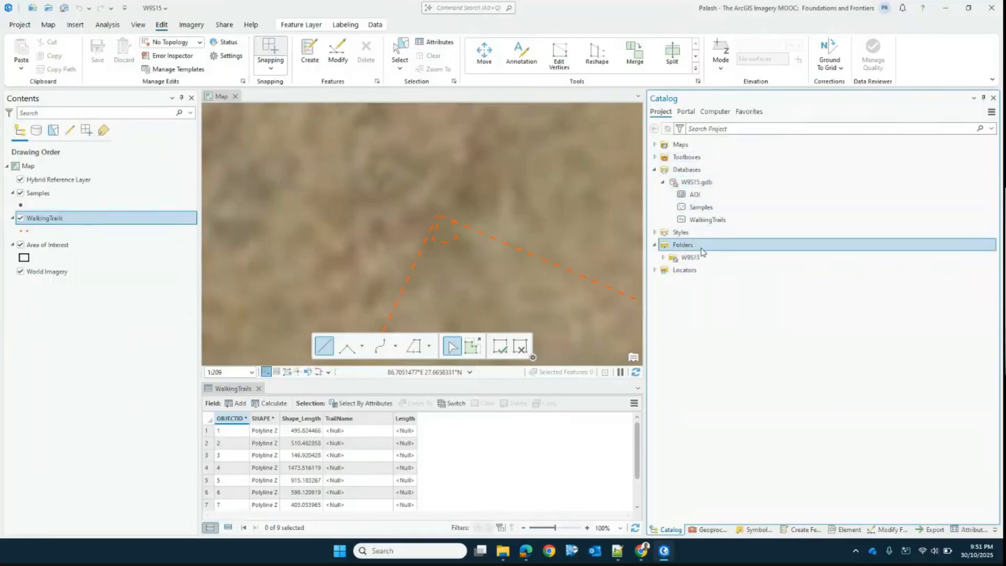
pyautogui.doubleClick(701, 258)
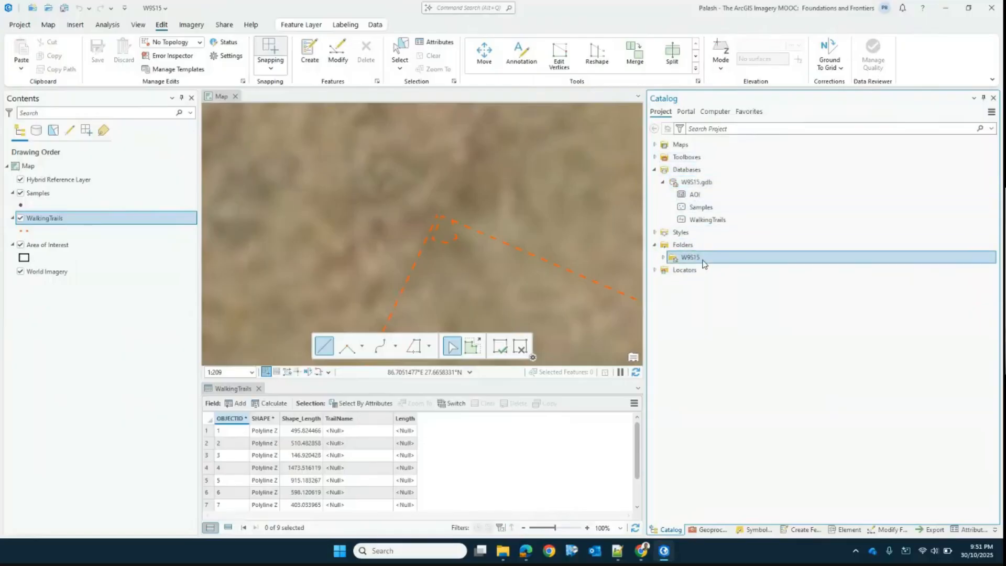
pyautogui.rightClick(712, 373)
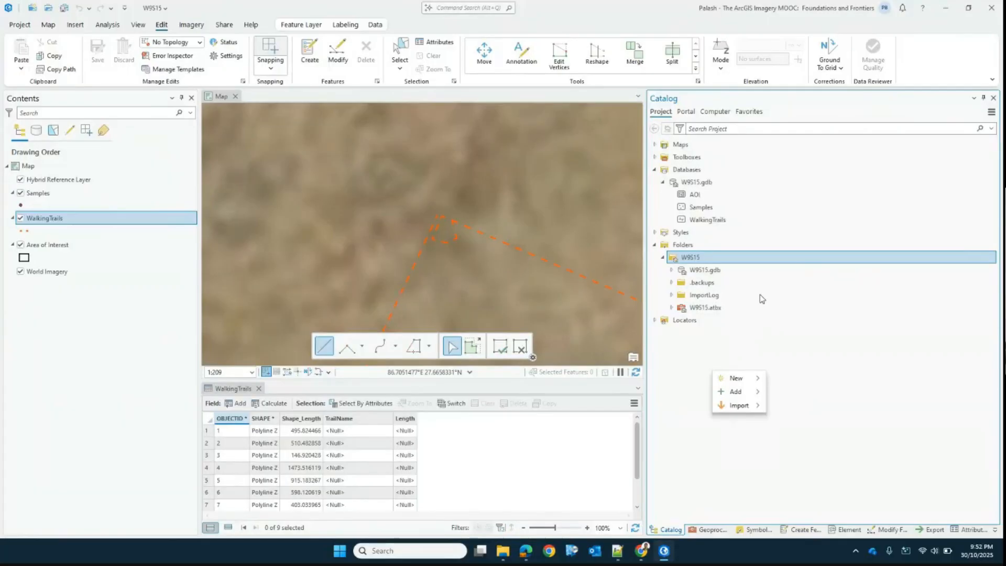
pyautogui.rightClick(698, 259)
pyautogui.moveTo(722, 267)
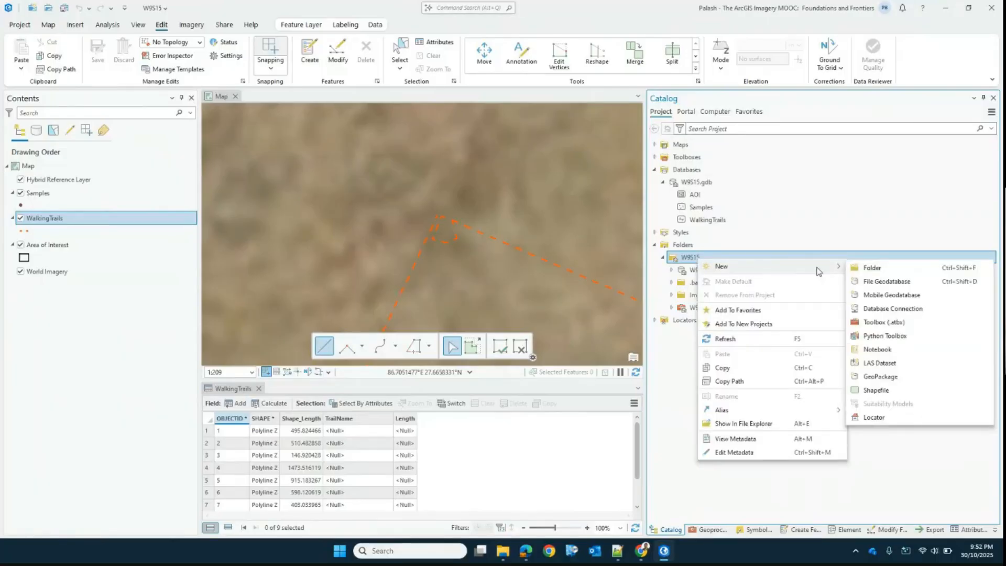
pyautogui.click(884, 388)
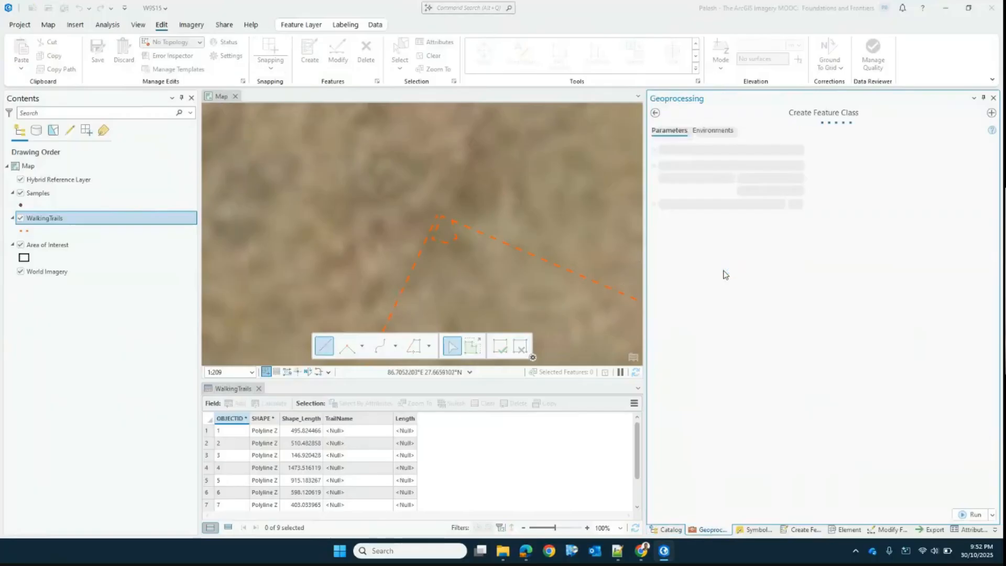
pyautogui.click(654, 112)
# Create a new folder named Shapefiles inside the W9S15 project folder
pyautogui.rightClick(695, 258)
pyautogui.moveTo(694, 255)
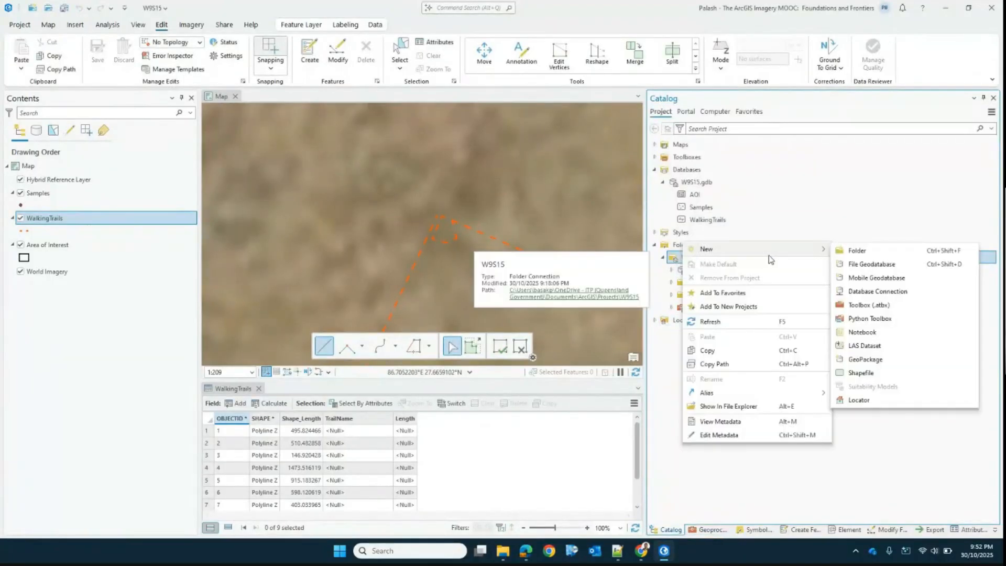
pyautogui.click(857, 251)
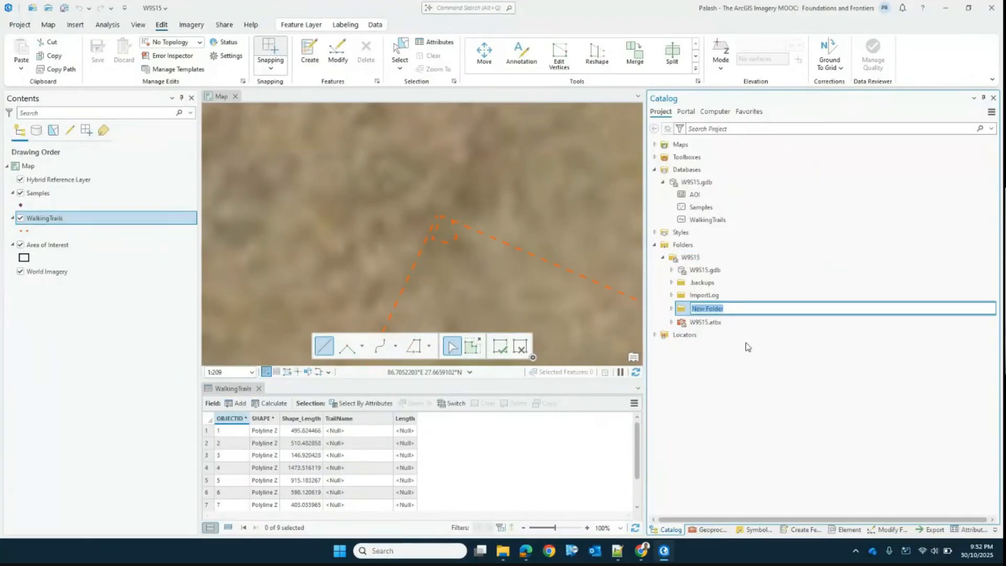
pyautogui.write('Shapefiles')
pyautogui.press('Return')
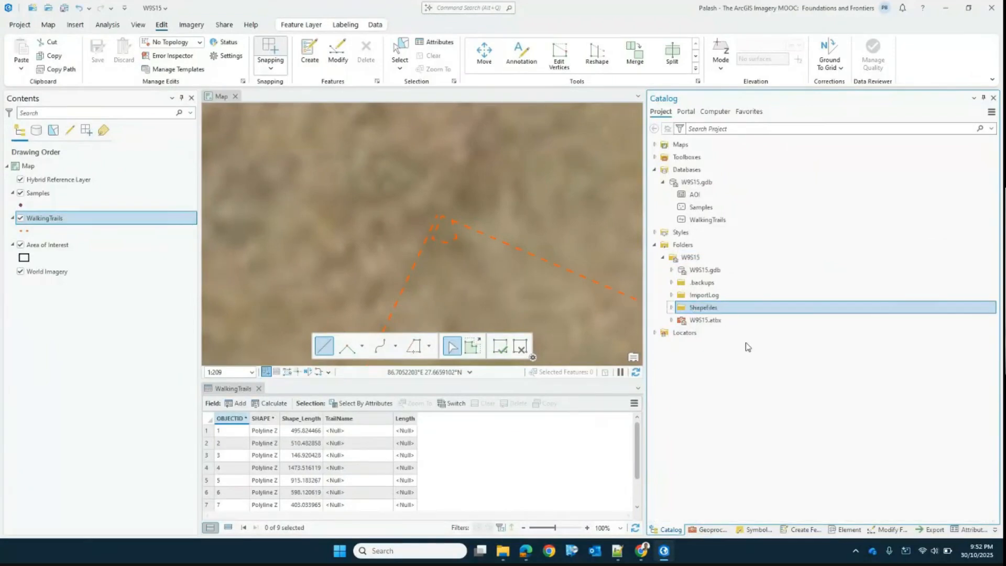
# Create a shapefile named TEST_Lines with Polyline geometry in the Shapefiles folder, without assigning a coordinate system
pyautogui.rightClick(700, 309)
pyautogui.moveTo(807, 314)
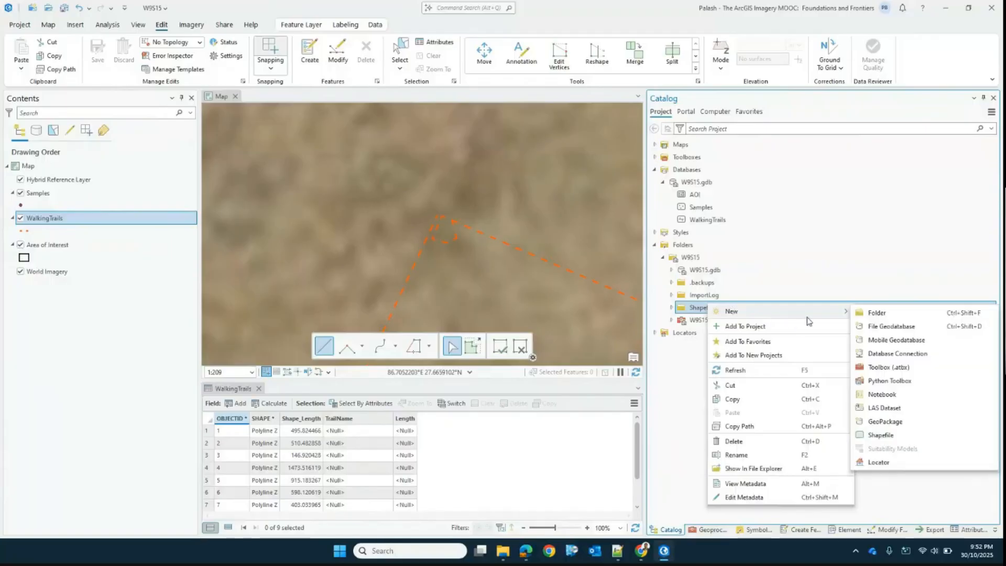
pyautogui.click(899, 438)
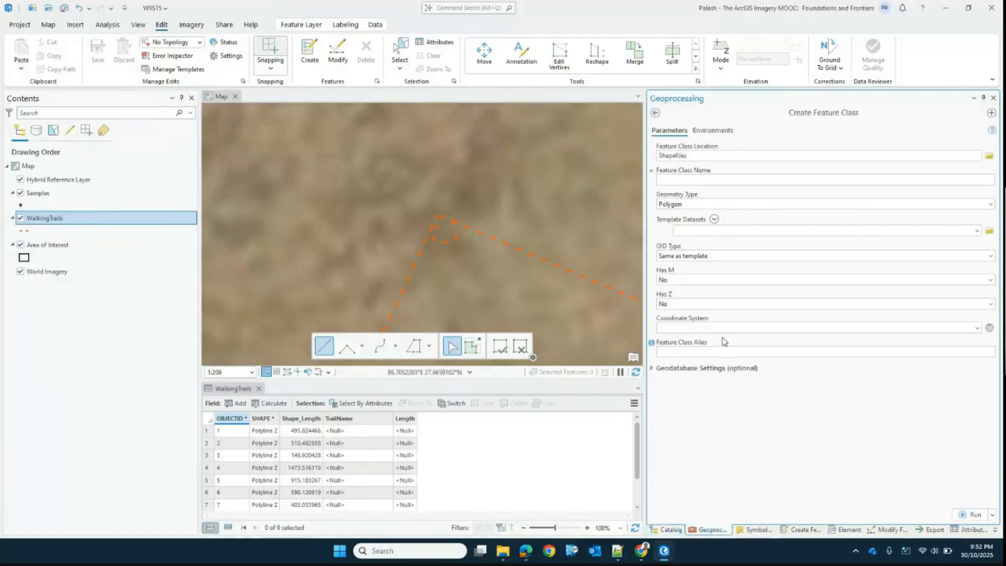
pyautogui.click(681, 180)
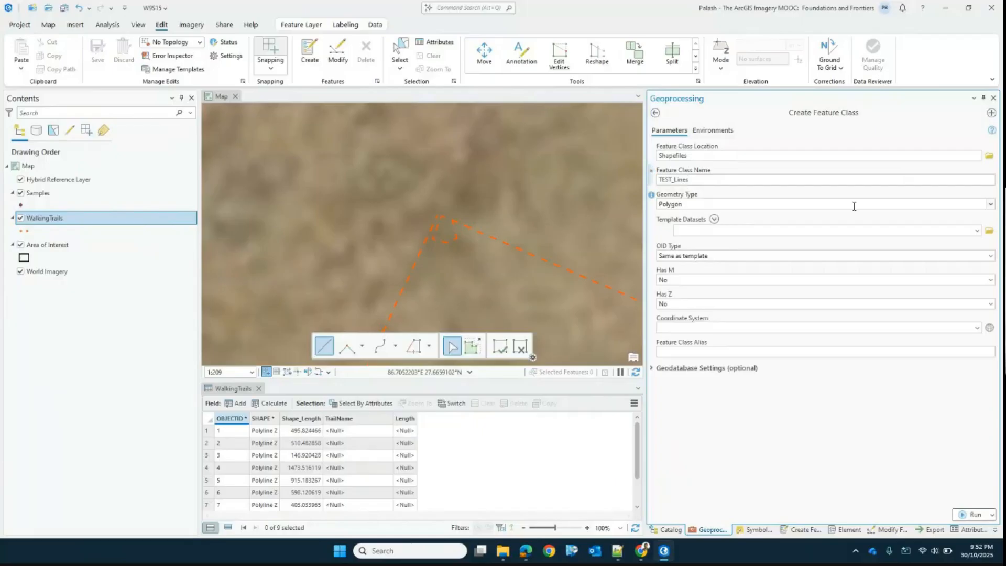
pyautogui.press('Tab')
pyautogui.click(990, 206)
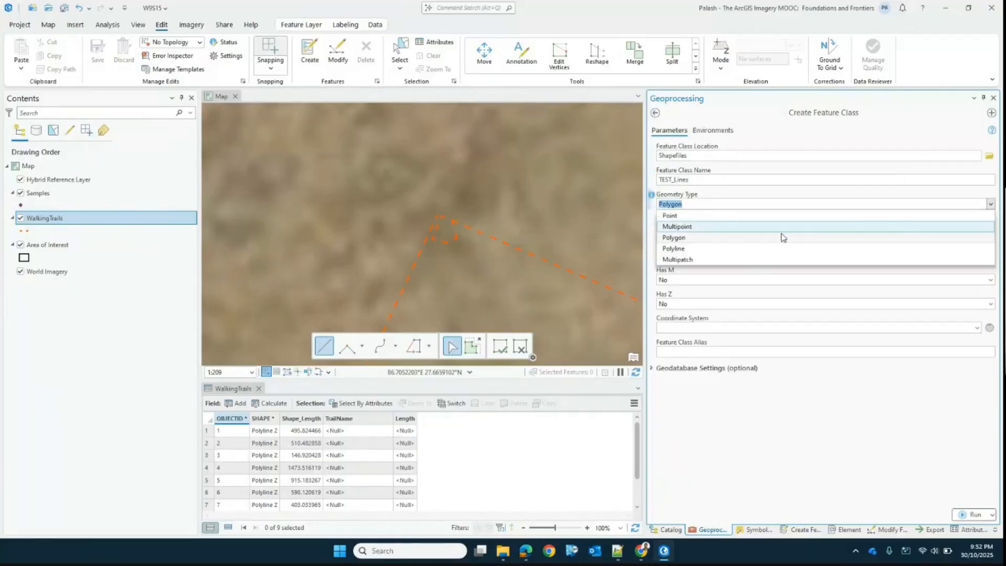
pyautogui.click(690, 249)
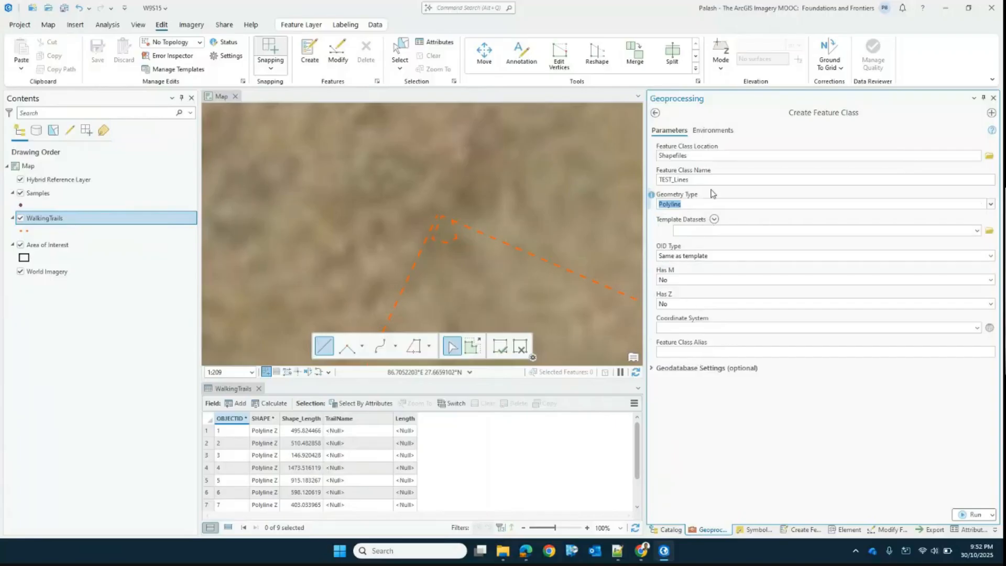
pyautogui.click(973, 515)
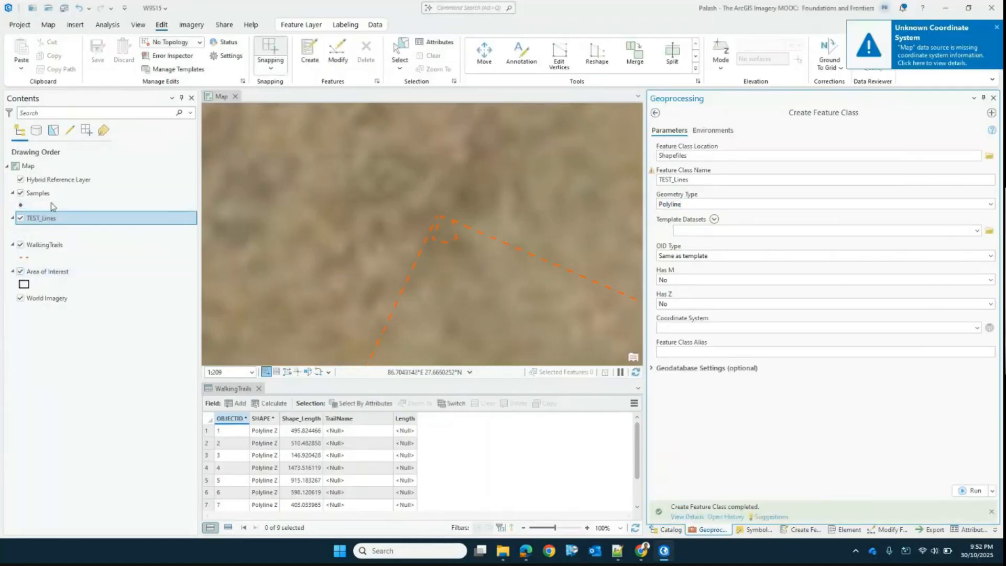
# Examine the TEST_Lines line symbol settings and check the feature templates available for creating features
pyautogui.click(27, 231)
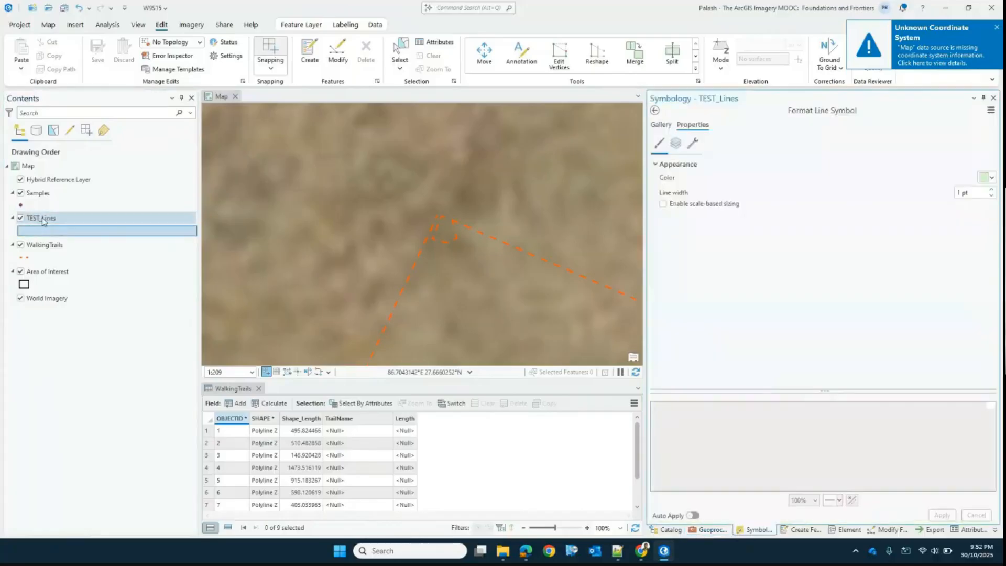
pyautogui.click(45, 219)
pyautogui.click(309, 52)
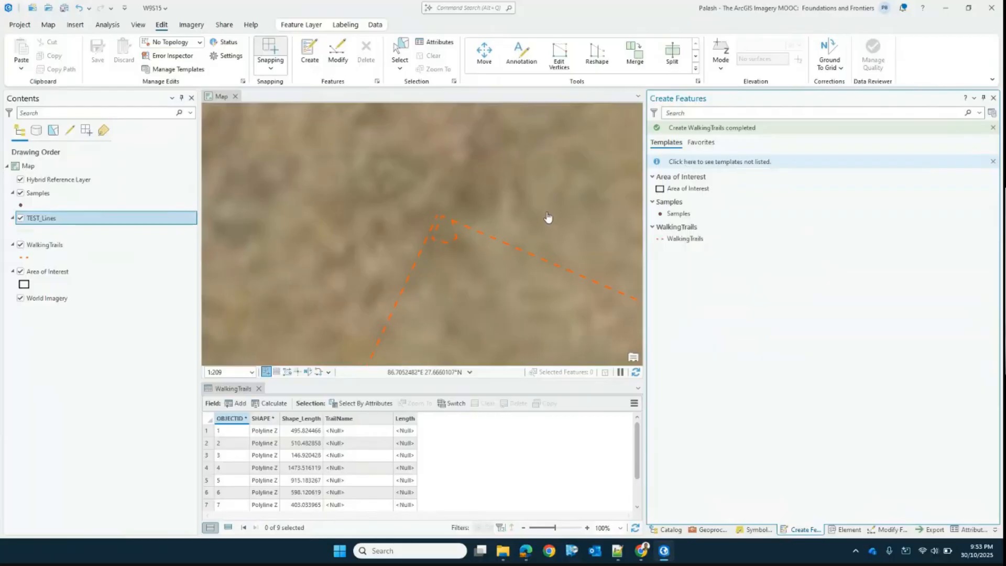
pyautogui.click(175, 283)
pyautogui.click(733, 313)
pyautogui.click(26, 230)
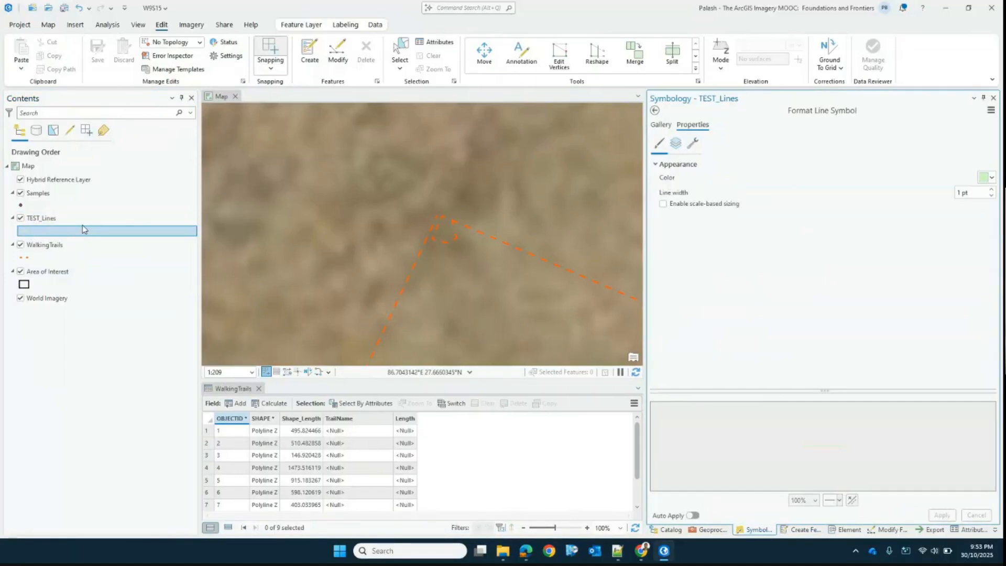
# Close the WalkingTrails attribute table and save the project
pyautogui.click(259, 388)
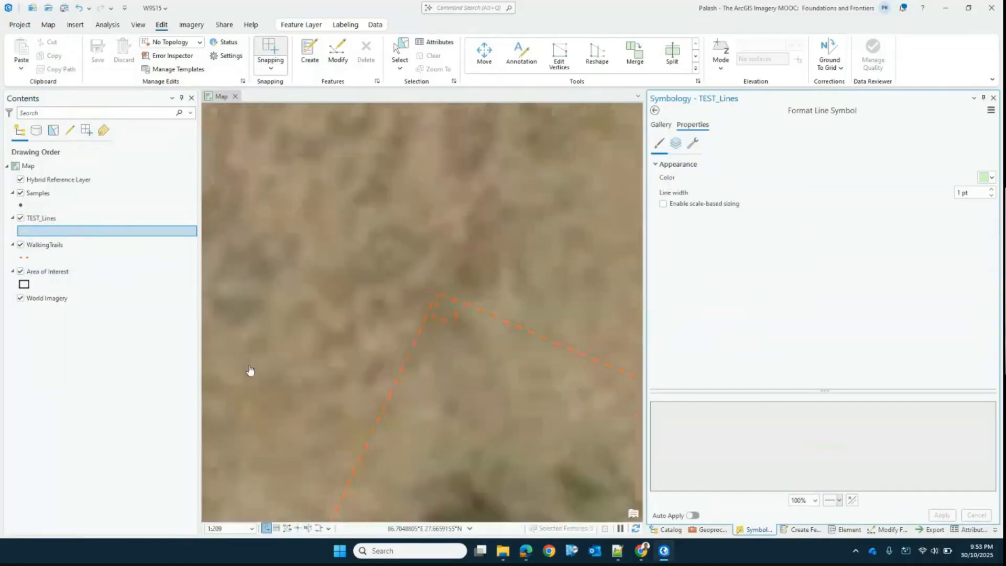
pyautogui.click(64, 8)
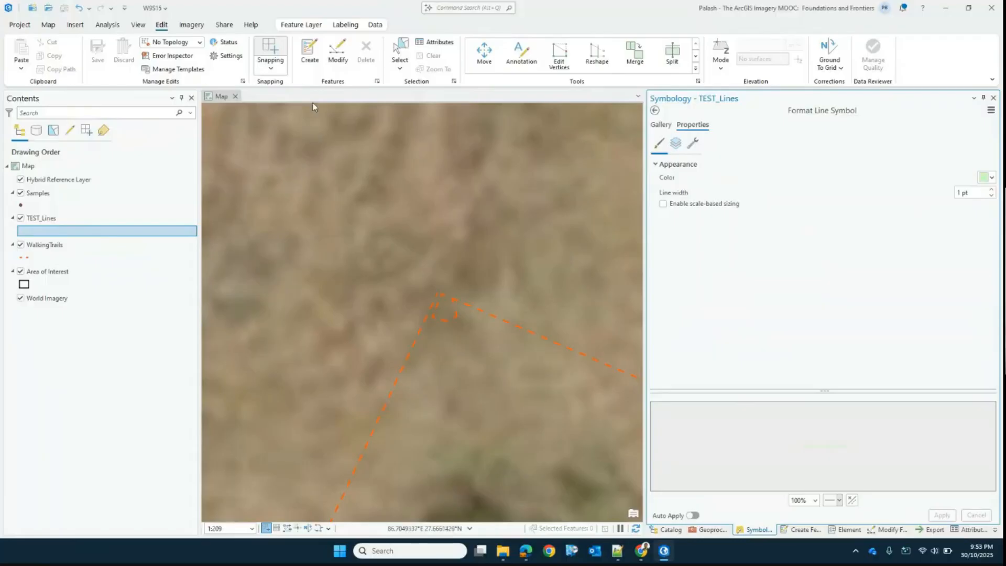
# Check the feature templates available for TEST_Lines and the new item types offered for the W9S15 project folder
pyautogui.click(43, 215)
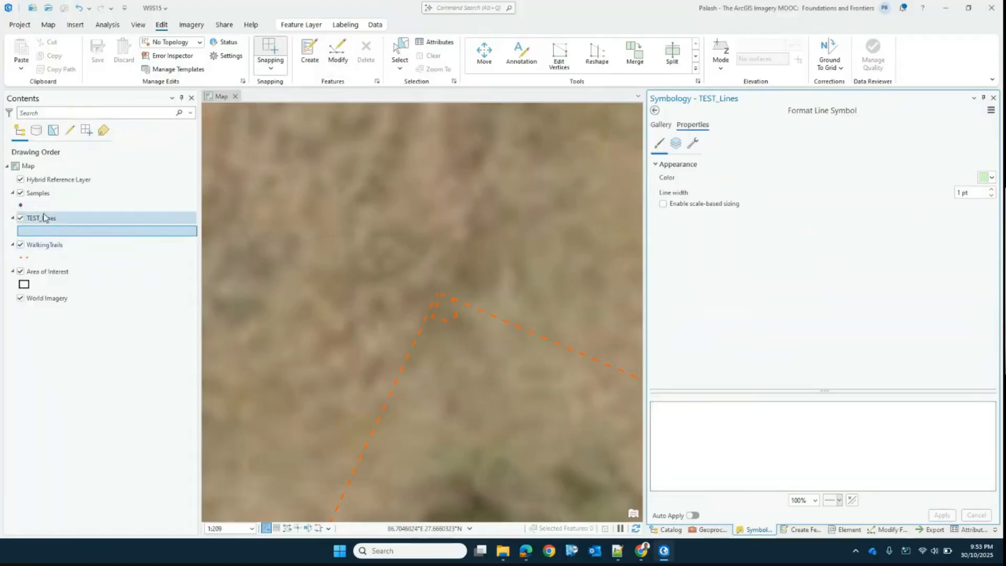
pyautogui.click(310, 65)
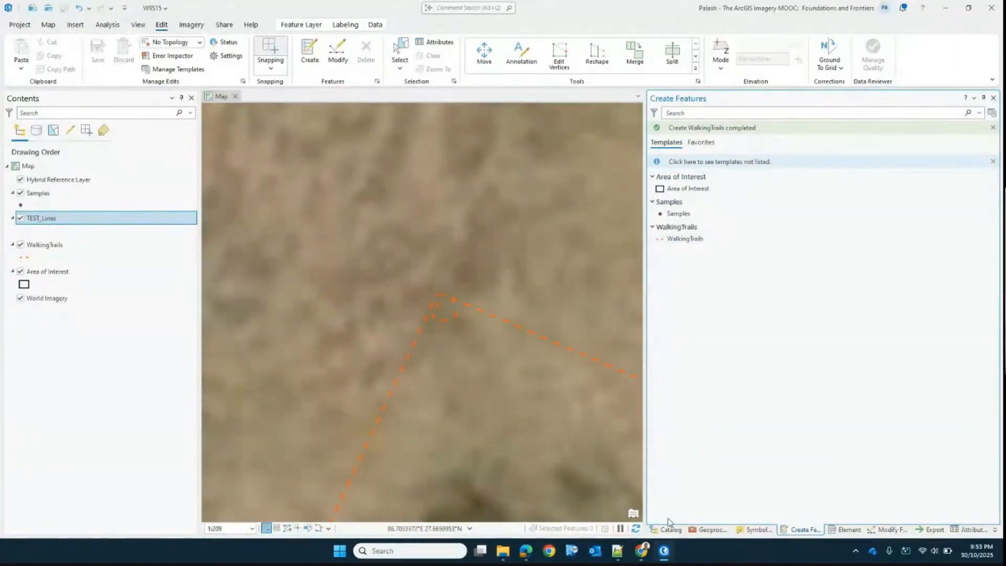
pyautogui.click(668, 529)
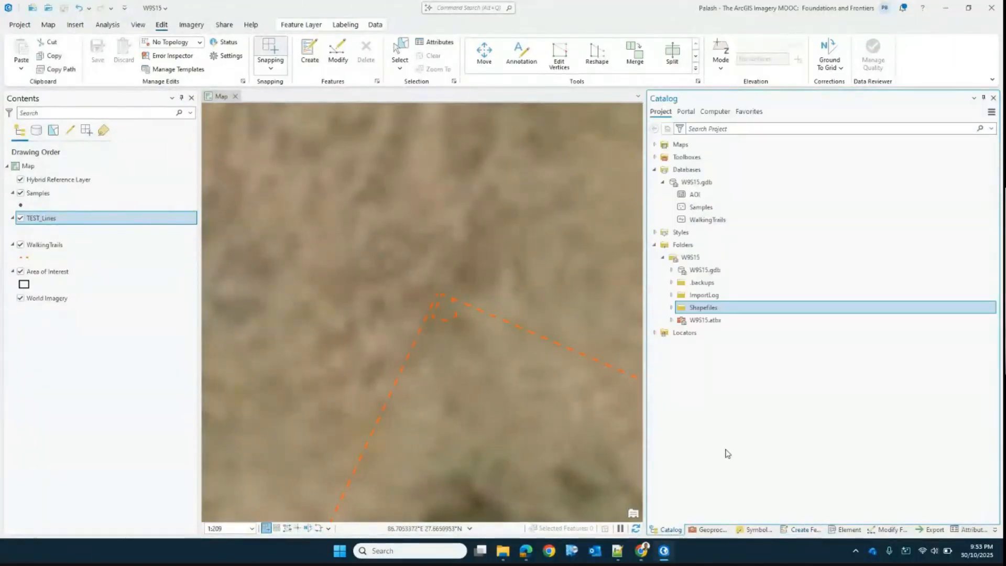
pyautogui.rightClick(697, 260)
pyautogui.moveTo(705, 251)
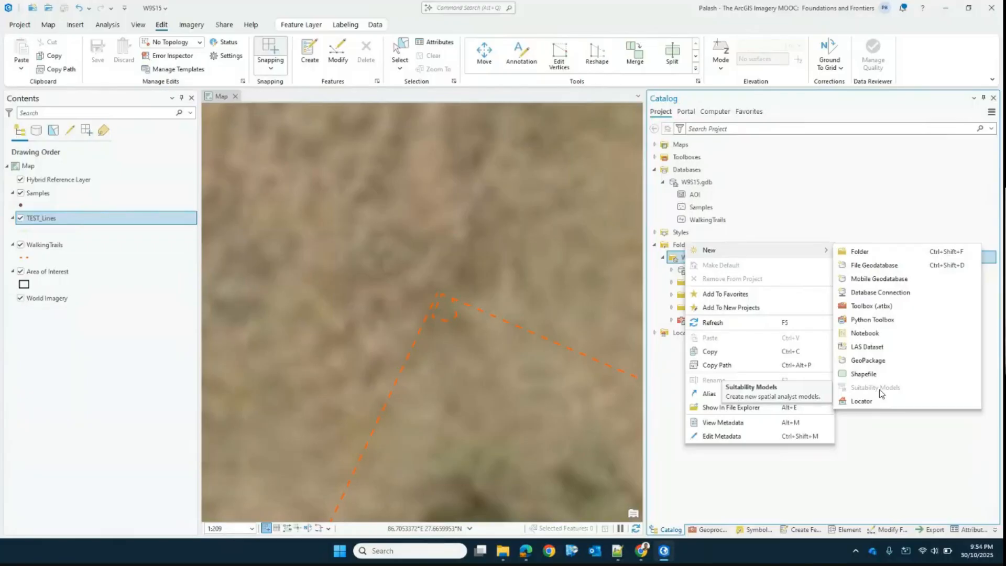
pyautogui.click(113, 389)
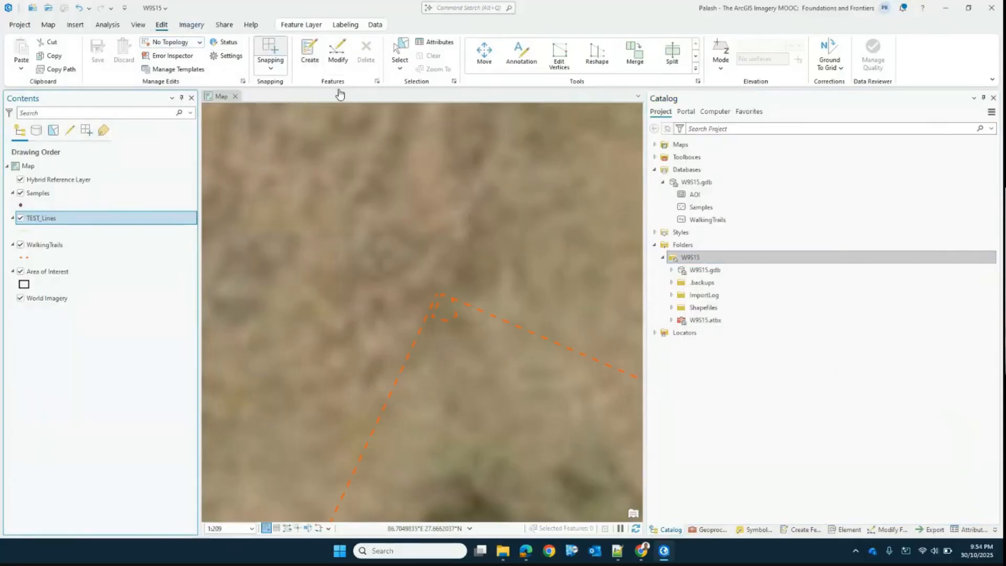
# Move the three WalkingTrails lines meeting at the trail corner slightly northwest and clear the selection
pyautogui.click(452, 317)
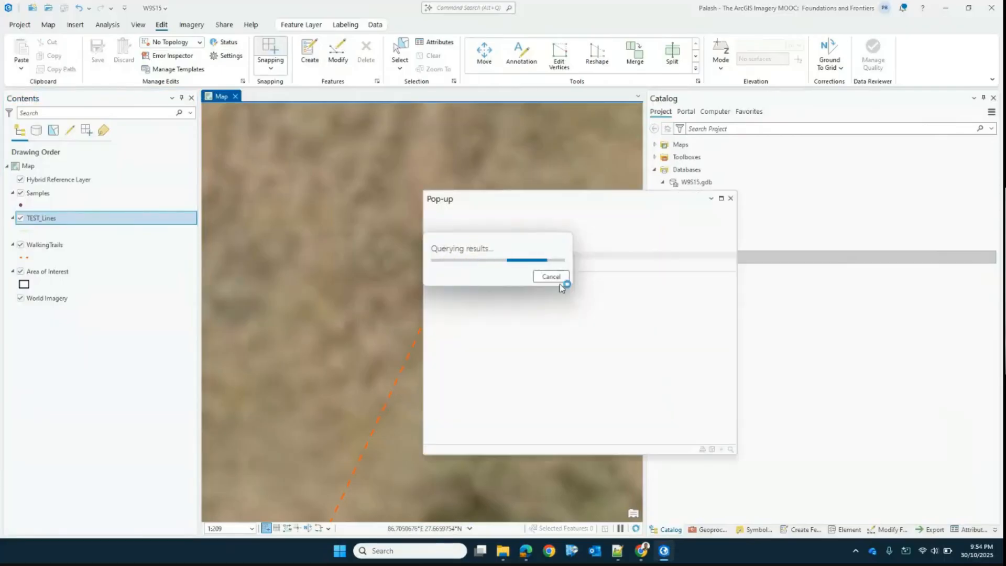
pyautogui.click(730, 198)
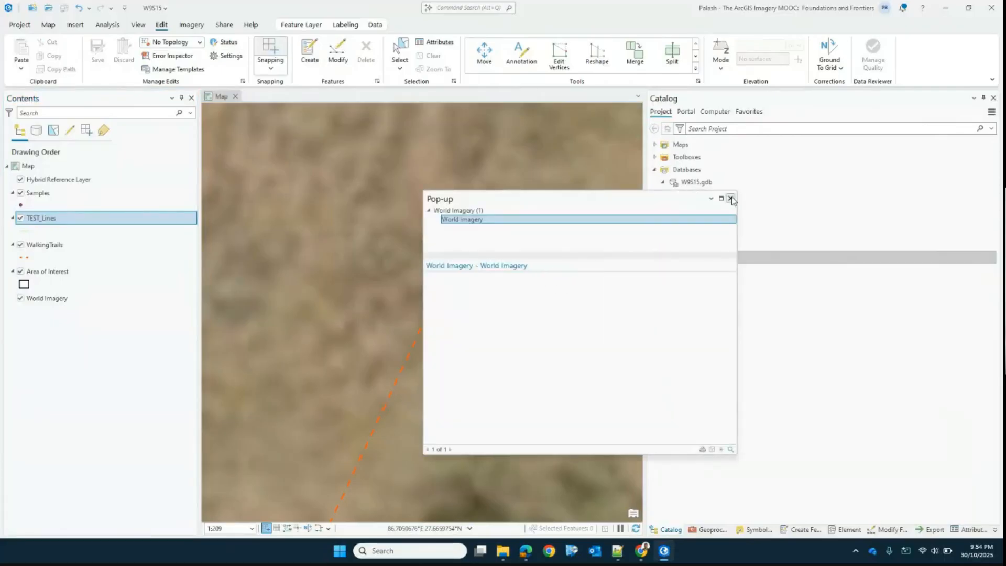
pyautogui.click(55, 245)
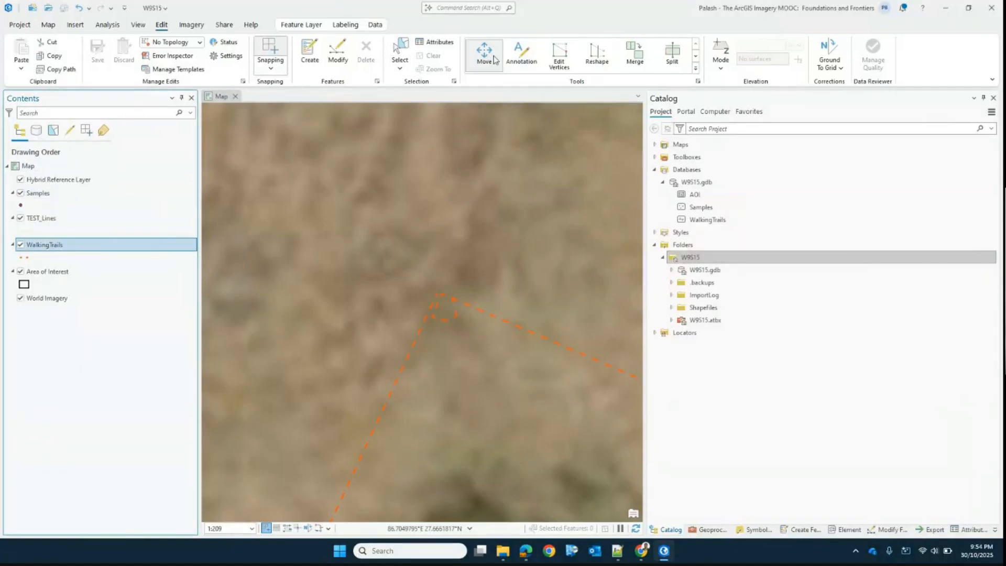
pyautogui.click(403, 54)
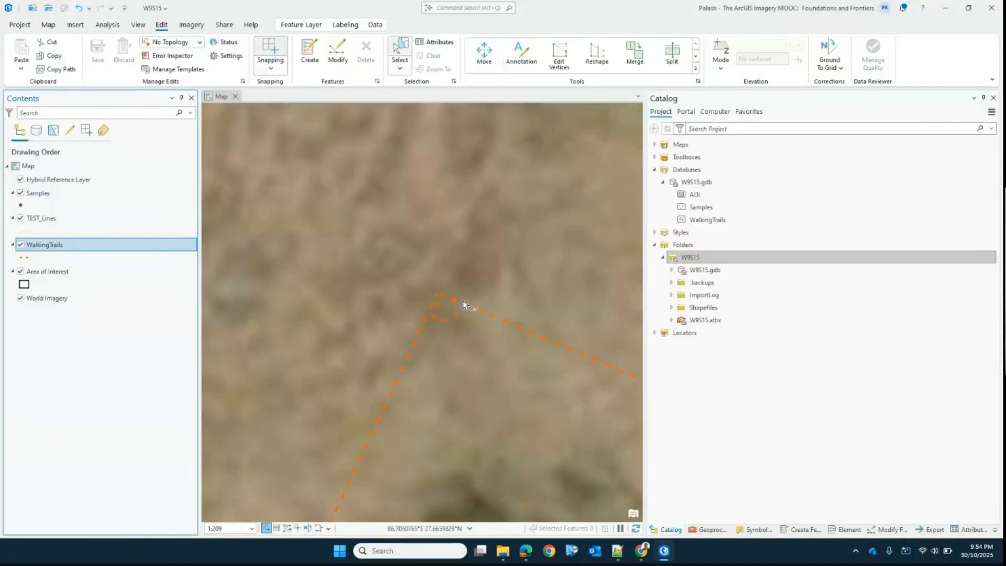
pyautogui.click(416, 330)
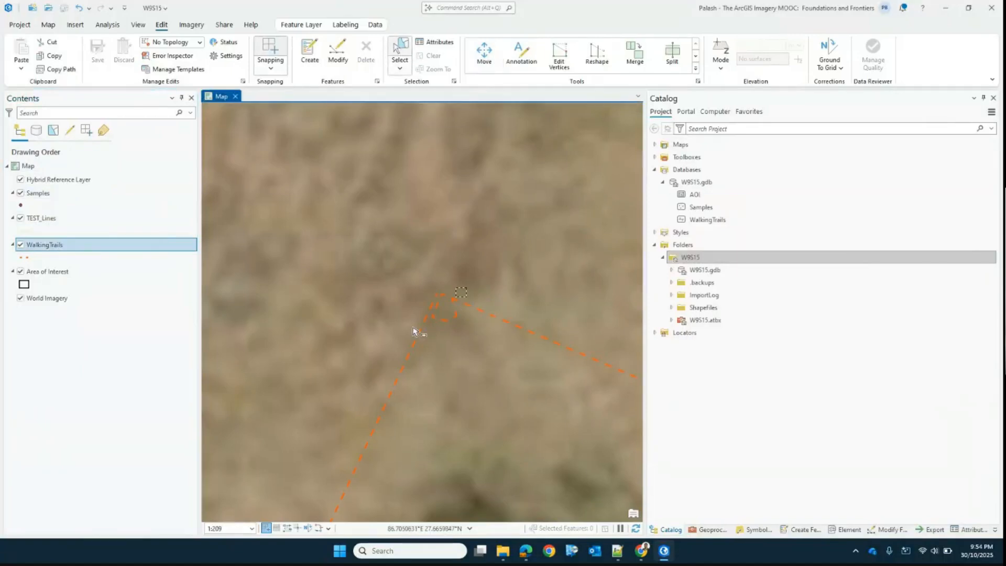
pyautogui.click(485, 56)
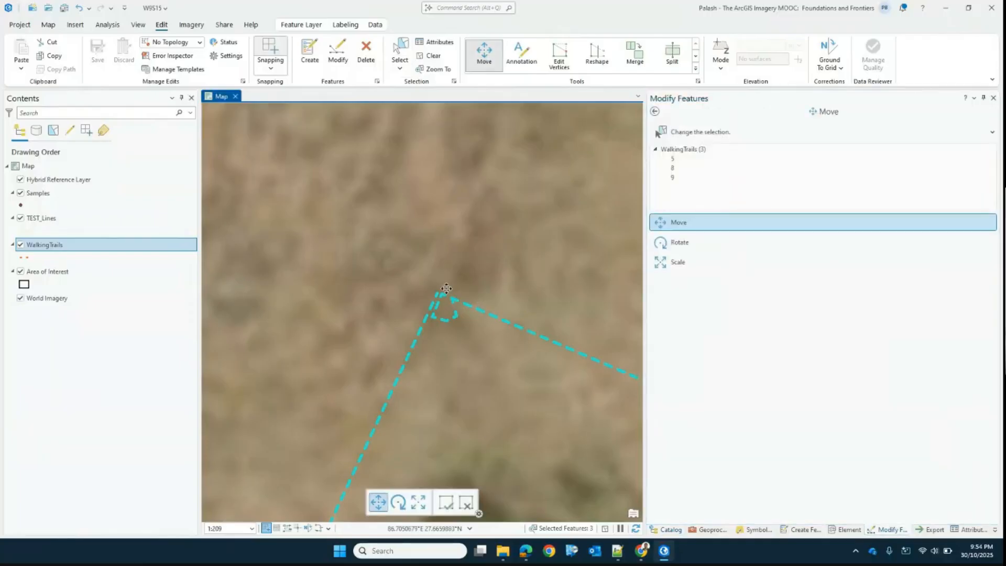
pyautogui.moveTo(451, 298); pyautogui.dragTo(425, 249)
pyautogui.click(430, 56)
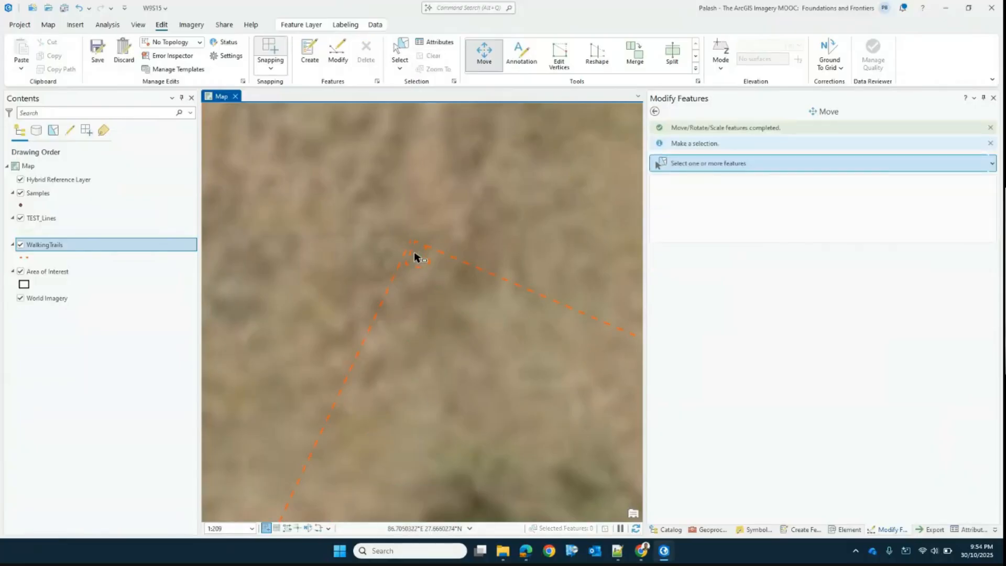
# Save all edits made to the WalkingTrails layer
pyautogui.scroll(-3, 429, 261)
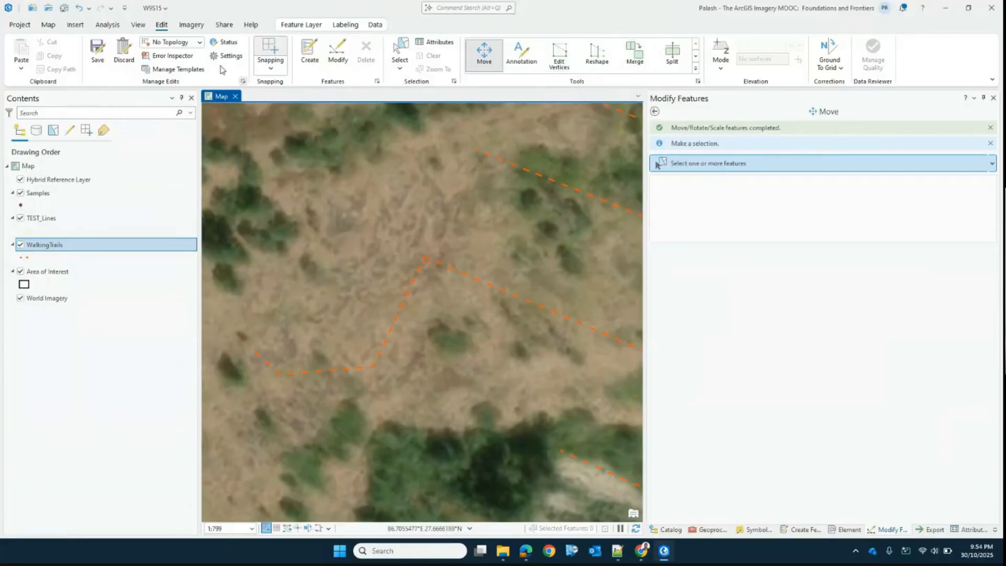
pyautogui.click(100, 59)
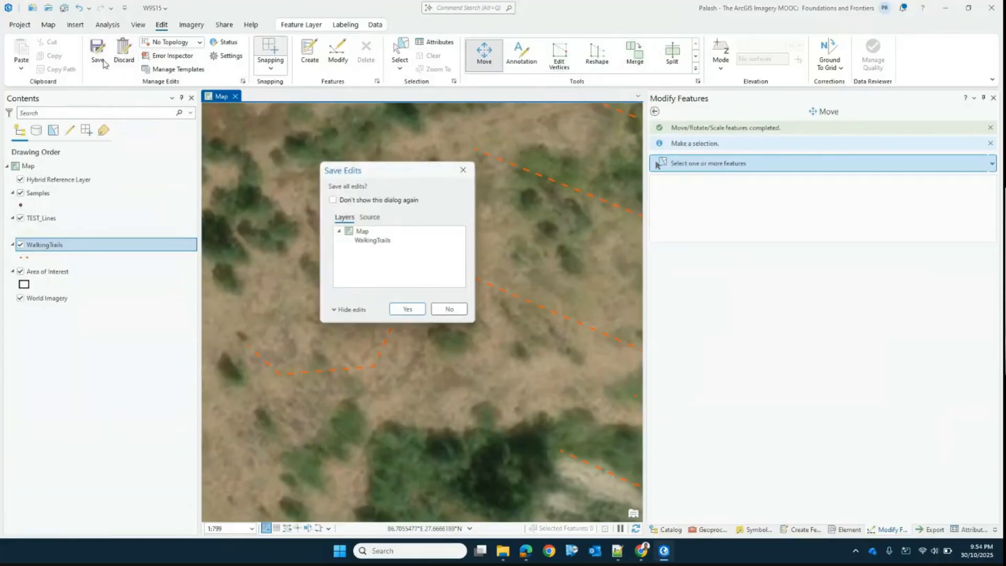
pyautogui.click(407, 308)
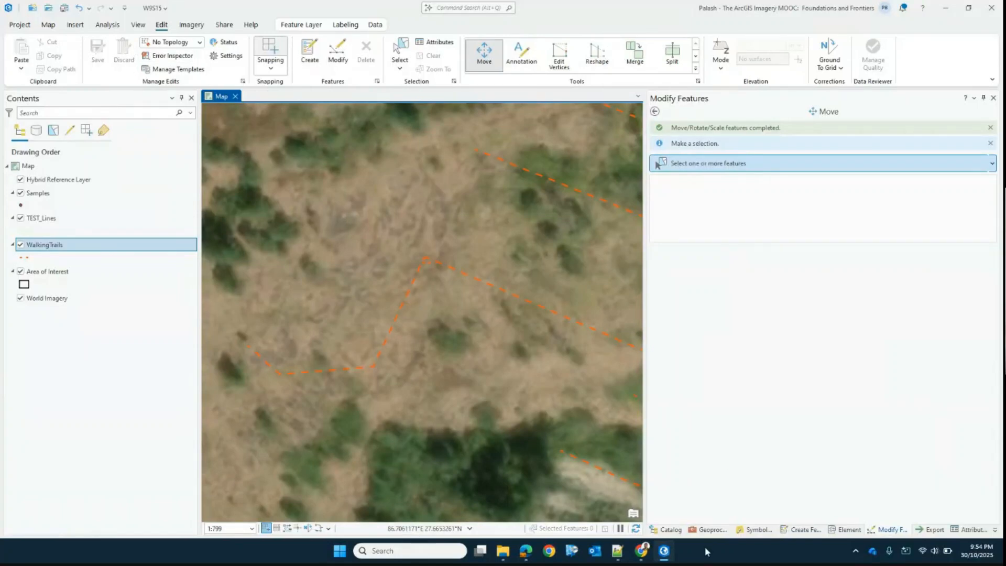
# Create a feature dataset named Waters in W9S15.gdb with the WGS_1984_Web_Mercator_Auxiliary_Sphere coordinate system
pyautogui.click(666, 529)
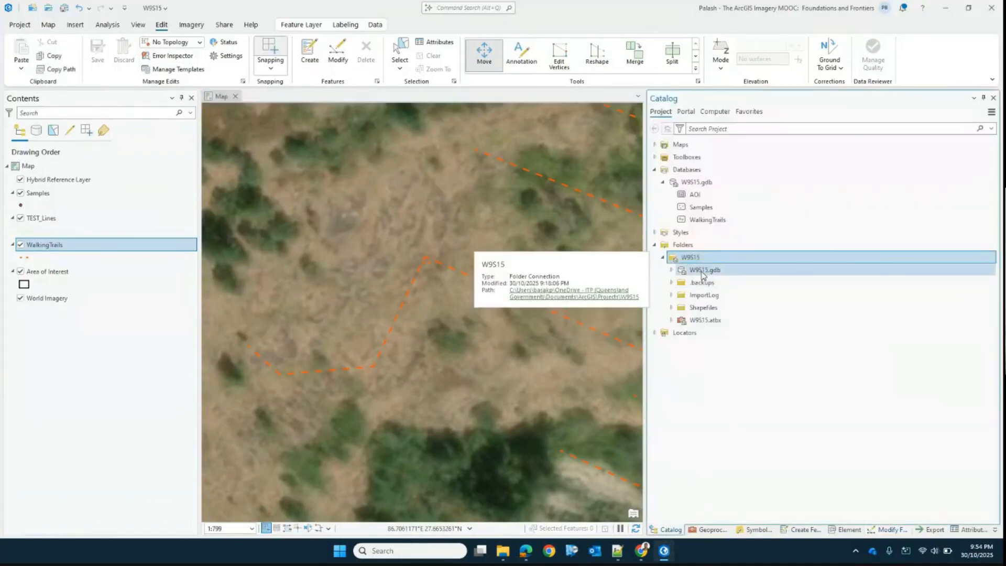
pyautogui.doubleClick(702, 270)
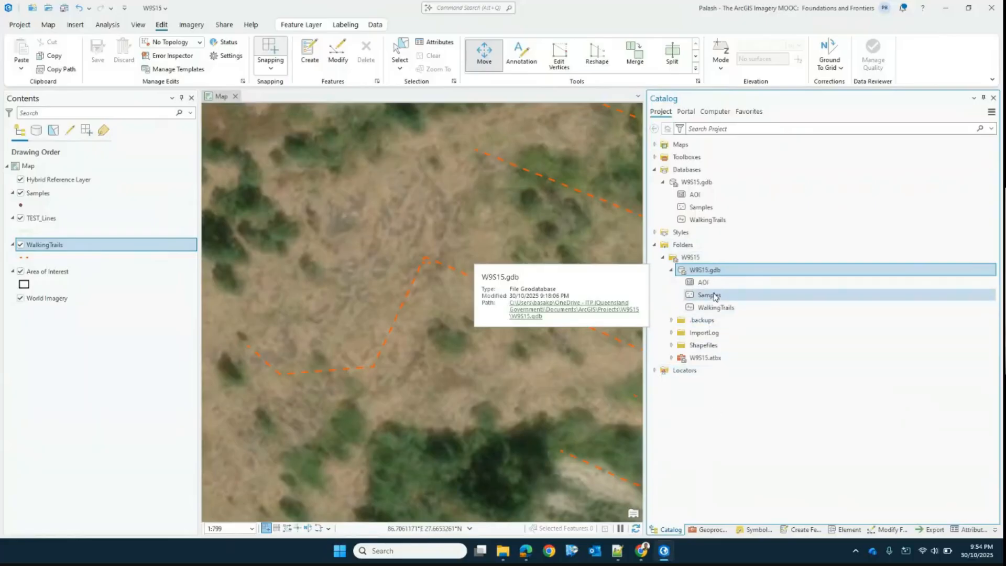
pyautogui.rightClick(712, 270)
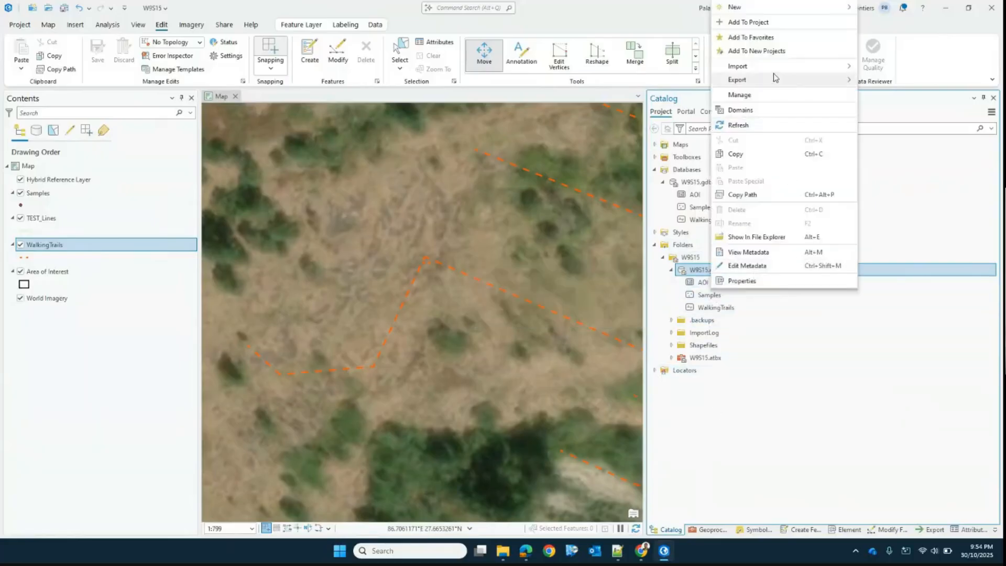
pyautogui.moveTo(802, 8)
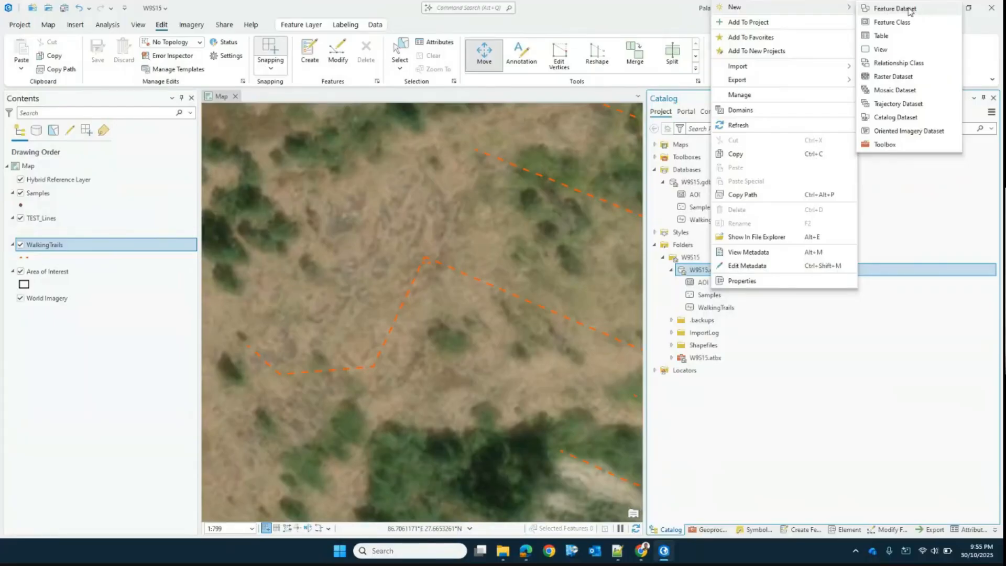
pyautogui.click(908, 9)
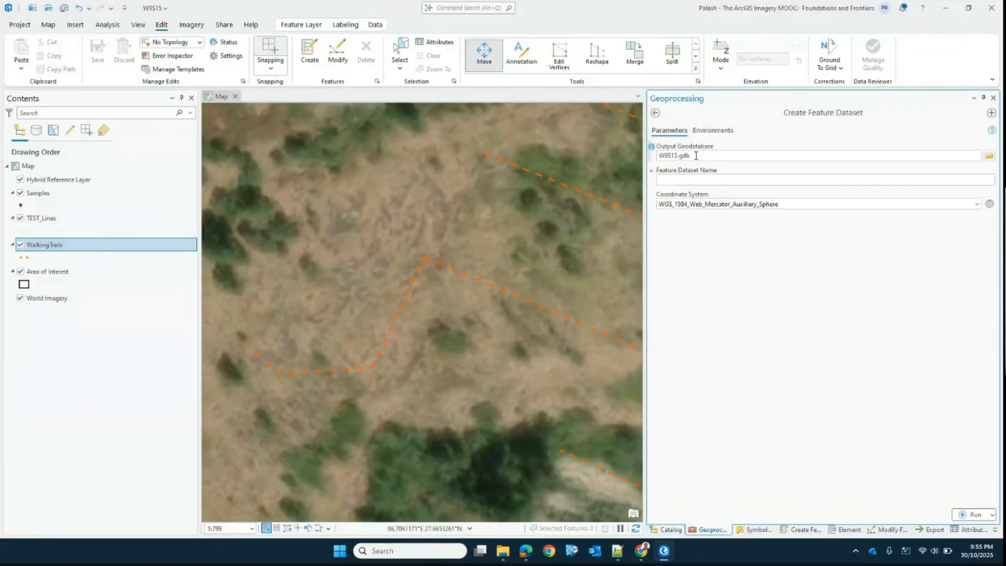
pyautogui.click(681, 180)
pyautogui.write('Waters')
pyautogui.click(973, 514)
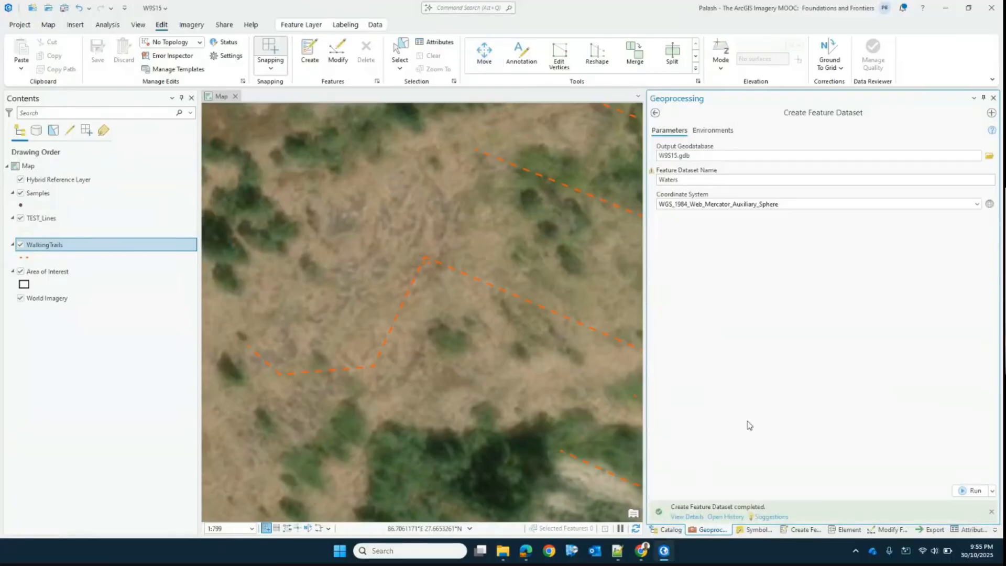
# Create a polygon feature class named Rivers inside the Waters feature dataset and add it to the current map
pyautogui.click(676, 529)
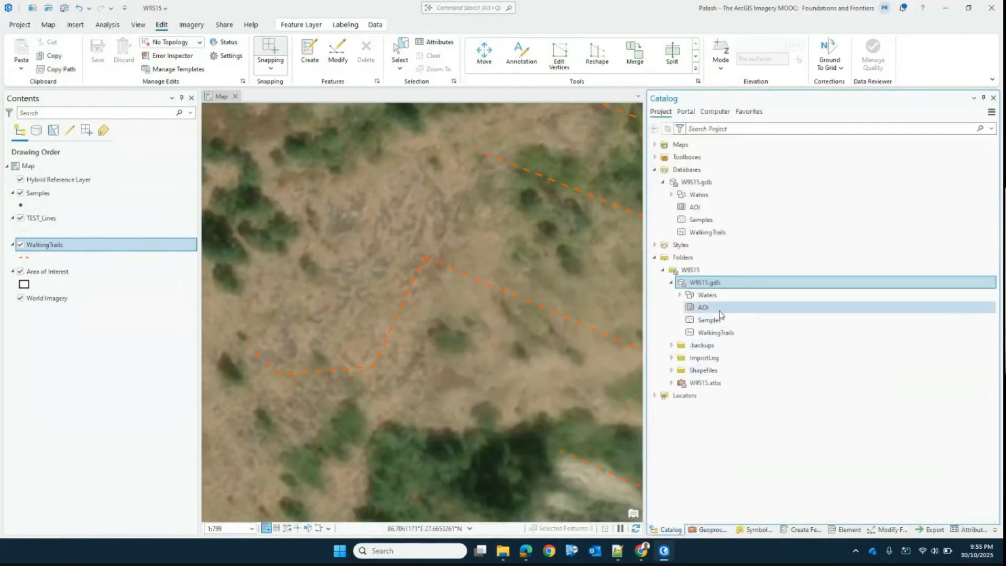
pyautogui.click(686, 295)
pyautogui.rightClick(684, 297)
pyautogui.click(680, 295)
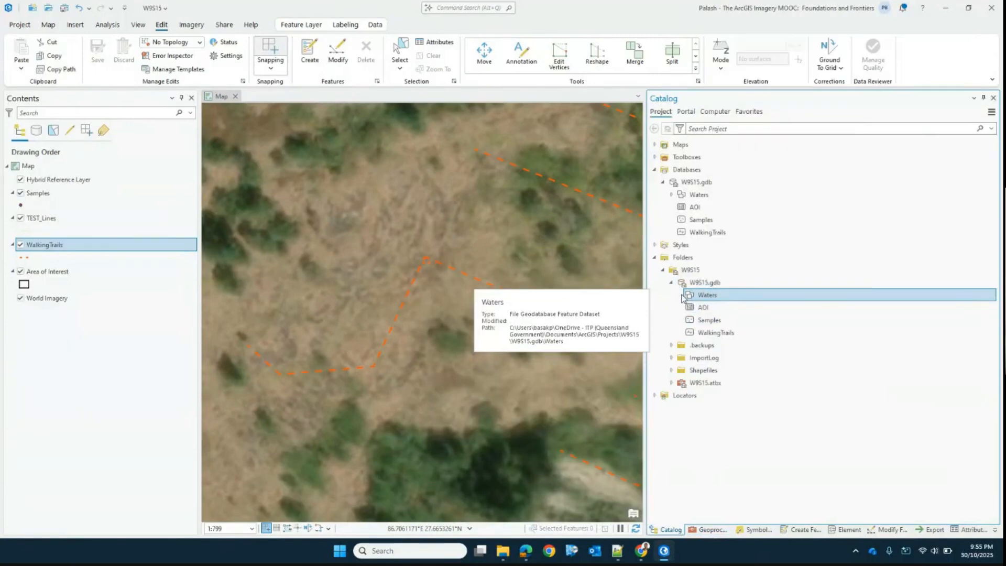
pyautogui.rightClick(702, 297)
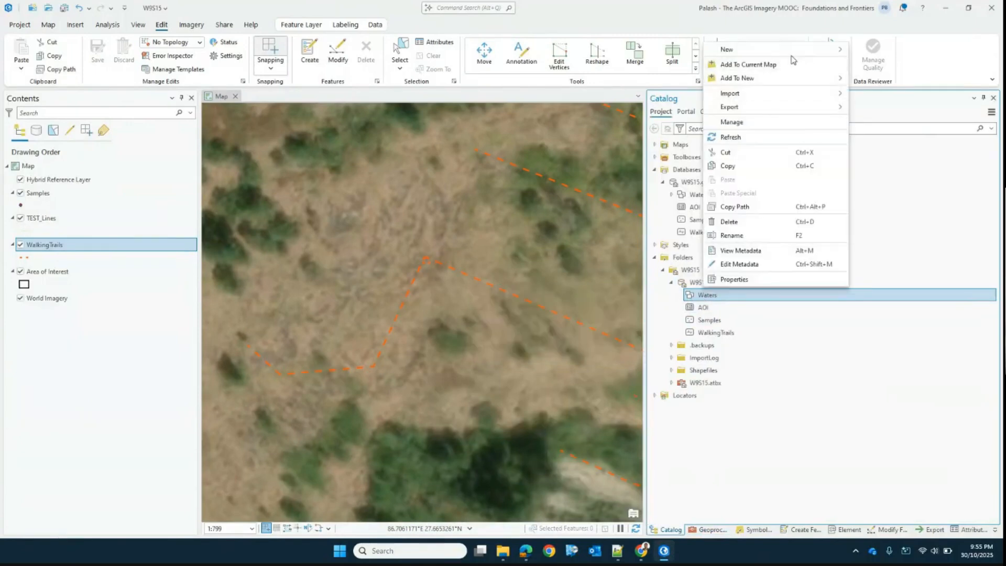
pyautogui.moveTo(817, 50)
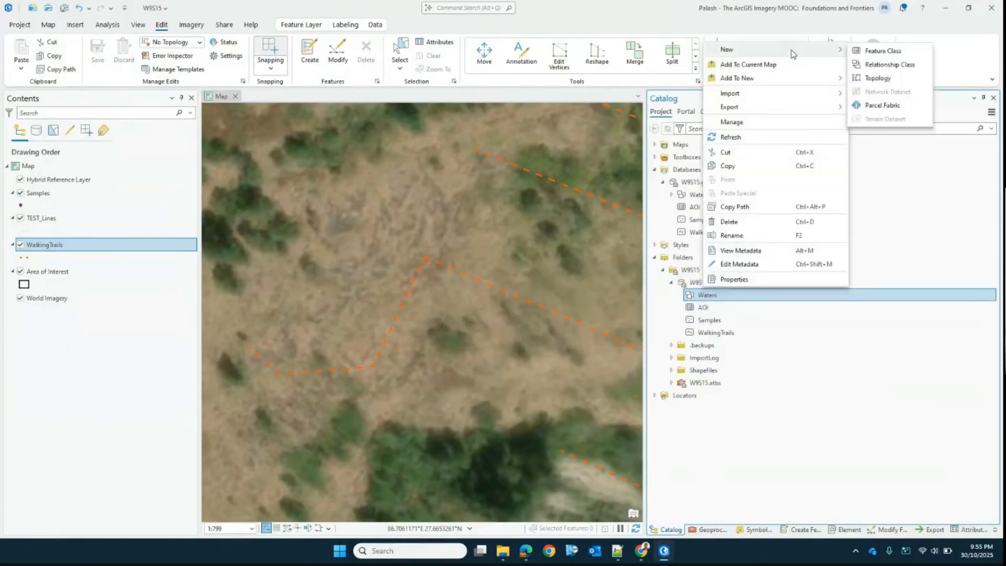
pyautogui.click(898, 53)
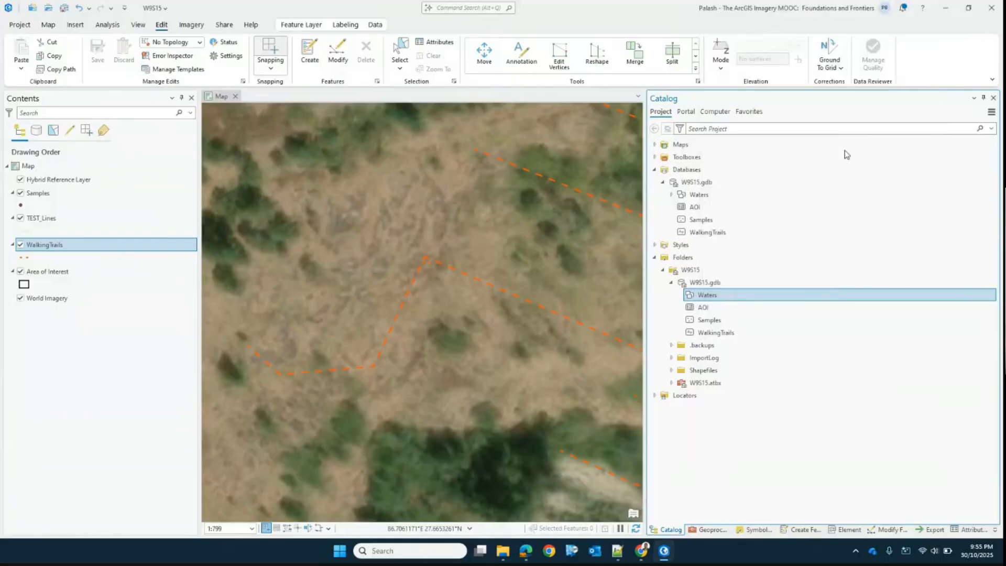
pyautogui.click(735, 140)
pyautogui.write('Rivers')
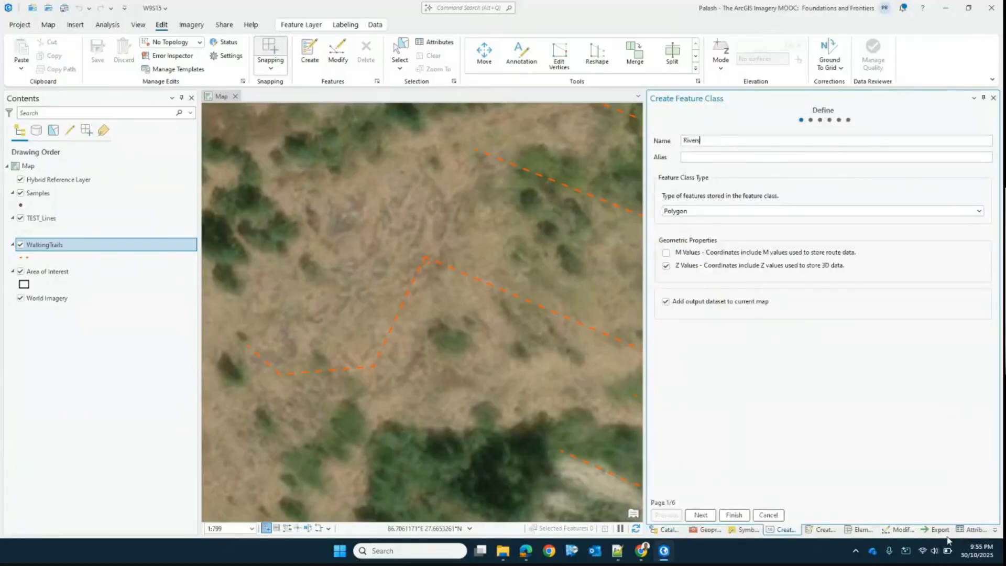
pyautogui.click(734, 514)
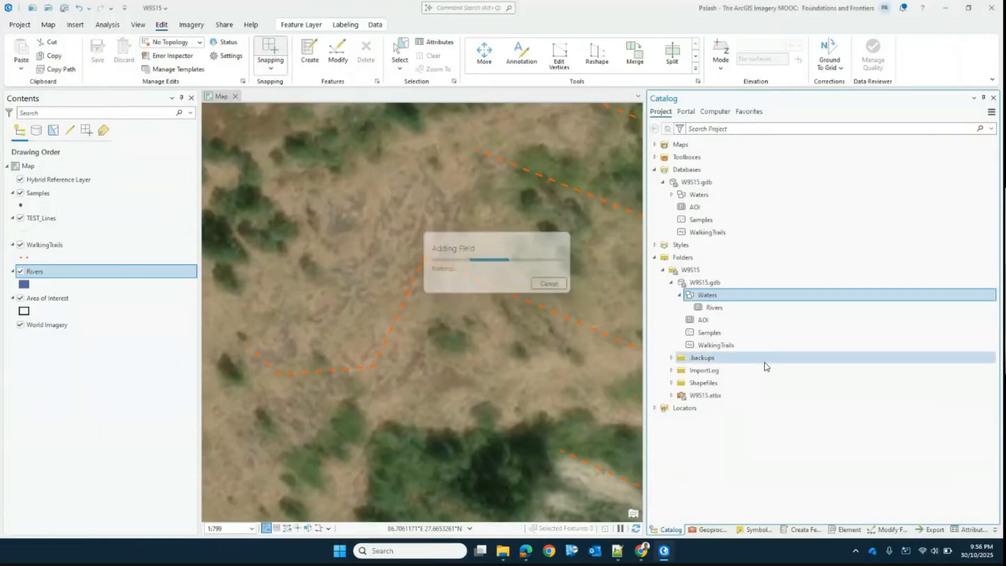
# Create a polygon feature class named Lakes inside the Waters feature dataset and add it to the current map
pyautogui.rightClick(707, 300)
pyautogui.moveTo(786, 51)
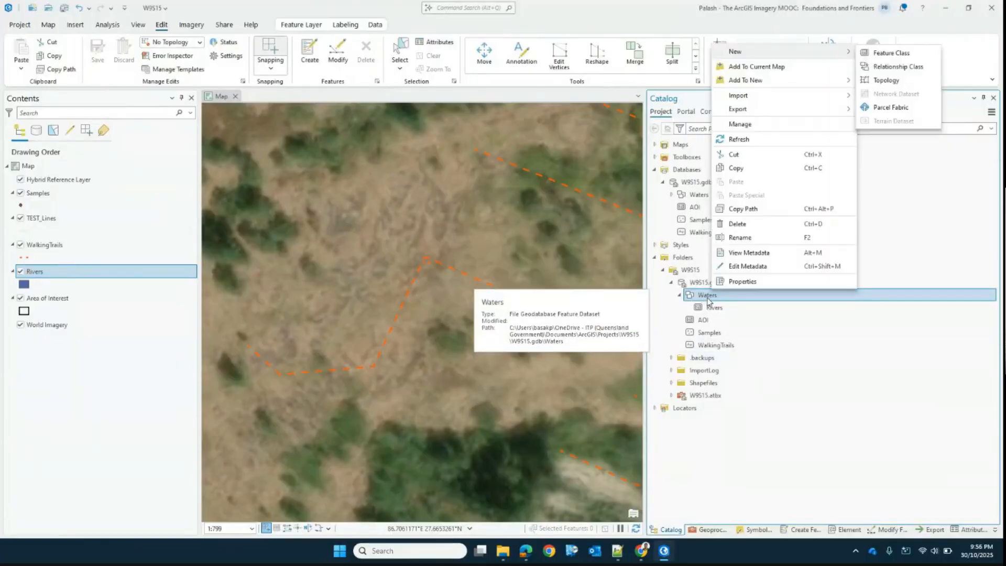
pyautogui.click(923, 52)
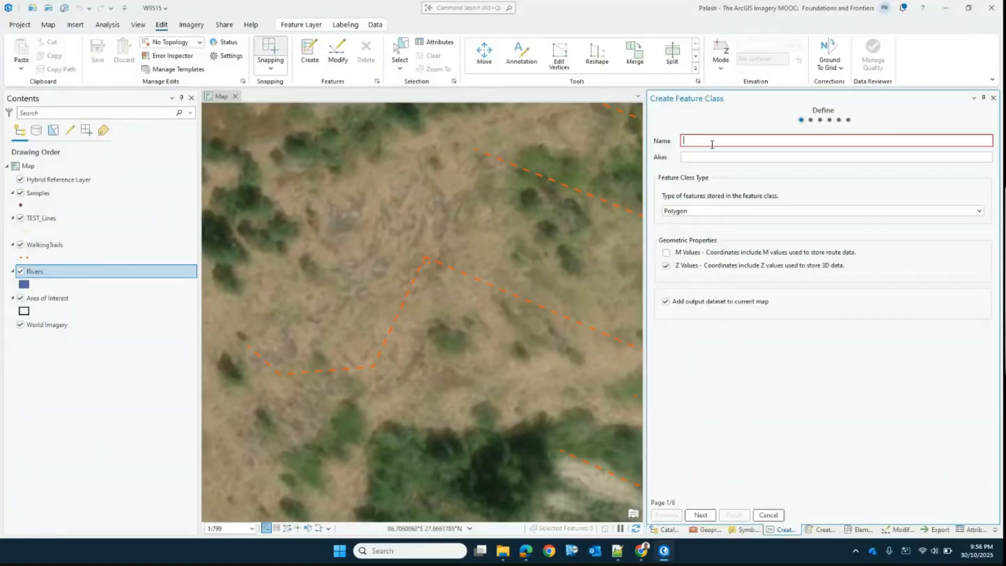
pyautogui.write('Lakes')
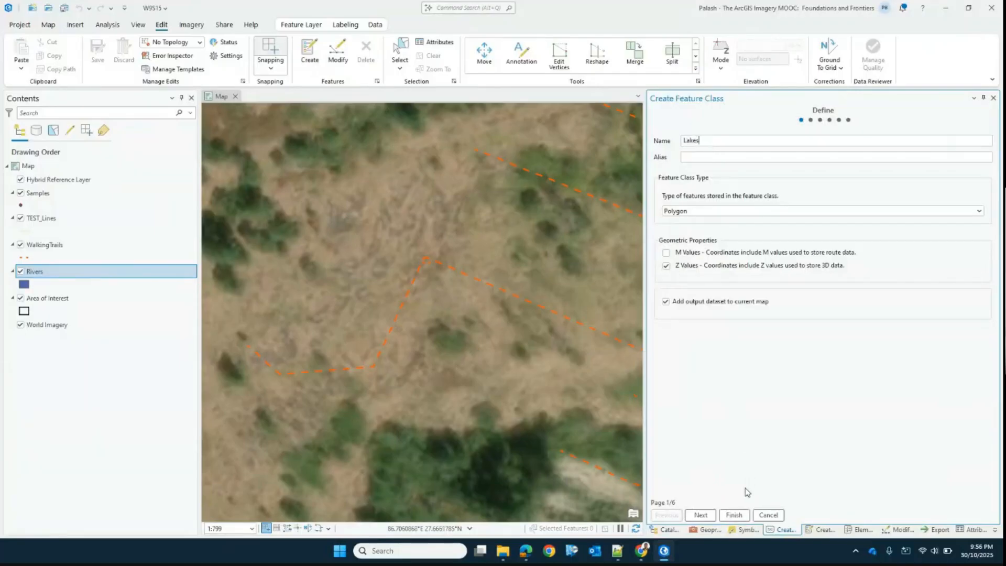
pyautogui.click(733, 515)
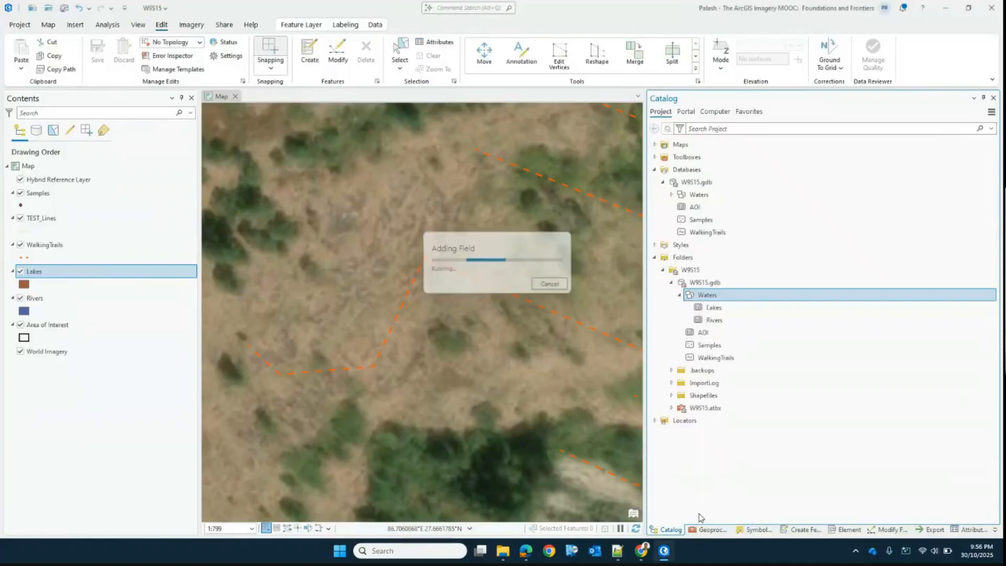
# Examine the contents of the Waters feature dataset and the new item types it offers
pyautogui.click(679, 296)
pyautogui.click(679, 296)
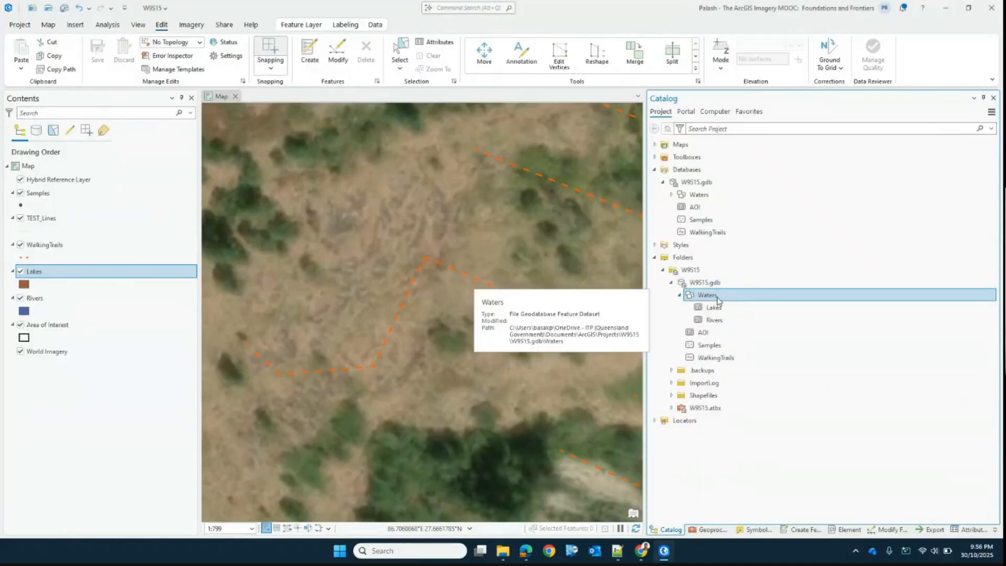
pyautogui.rightClick(717, 299)
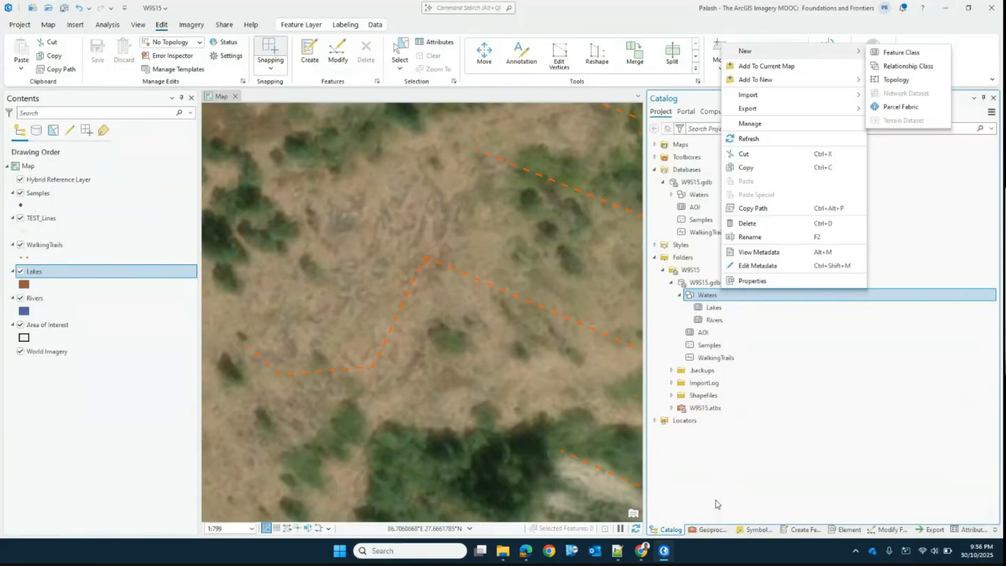
pyautogui.click(742, 460)
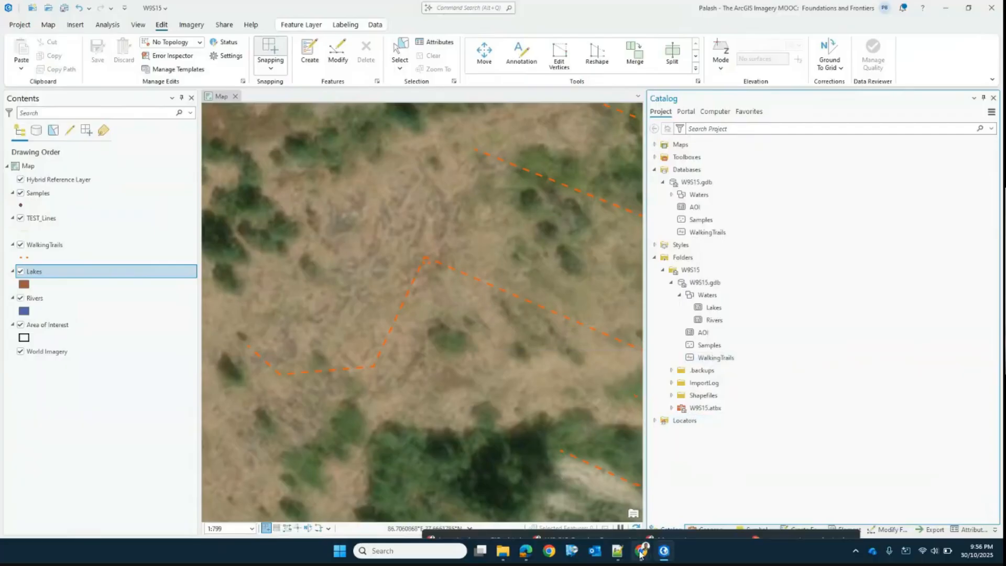
# Switch to the Google Slides presentation W9 S15 Creating Features by Digitizing in the browser and read the Exercise slide
pyautogui.moveTo(640, 551)
pyautogui.click(595, 504)
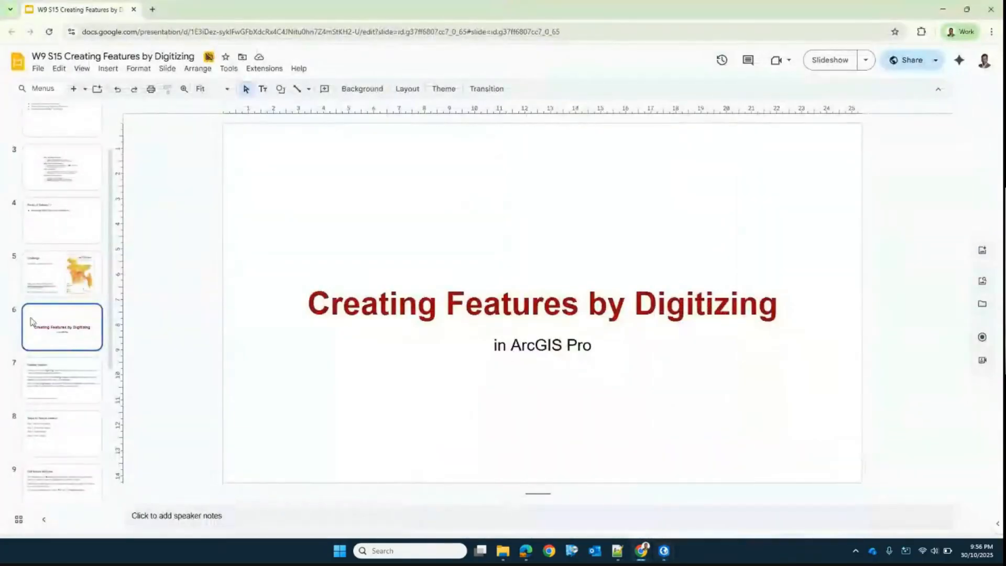
pyautogui.click(80, 386)
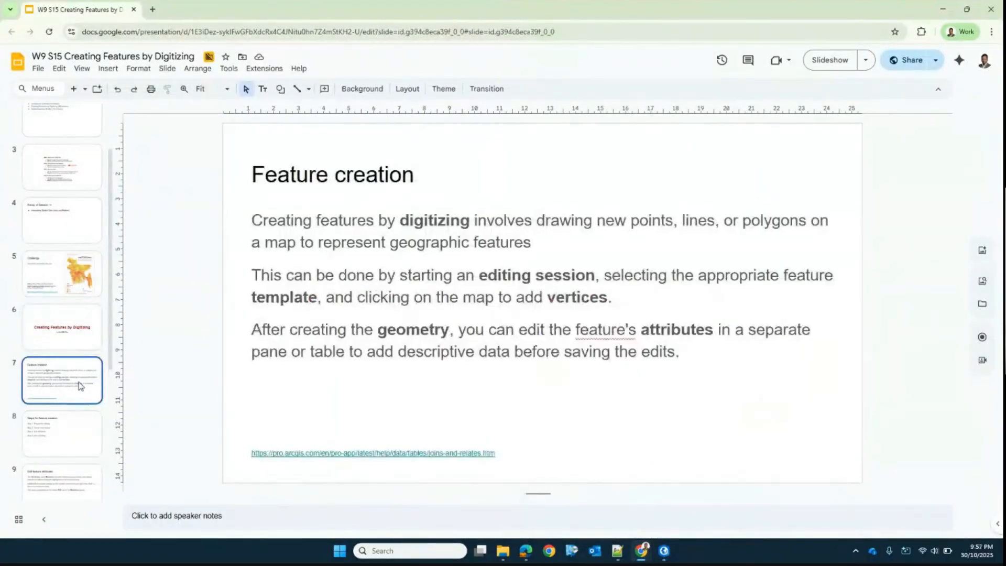
pyautogui.scroll(-4, 78, 398)
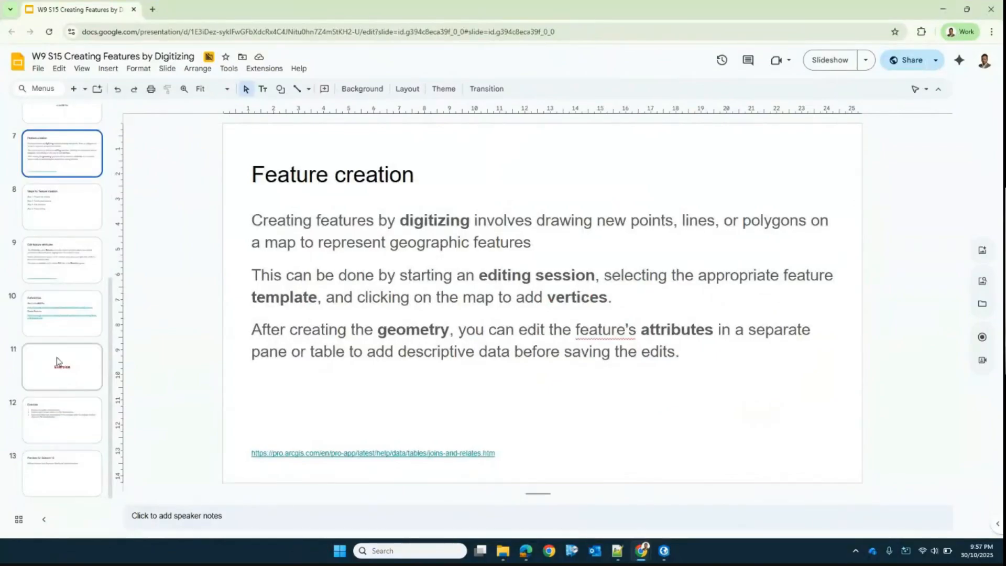
pyautogui.click(67, 420)
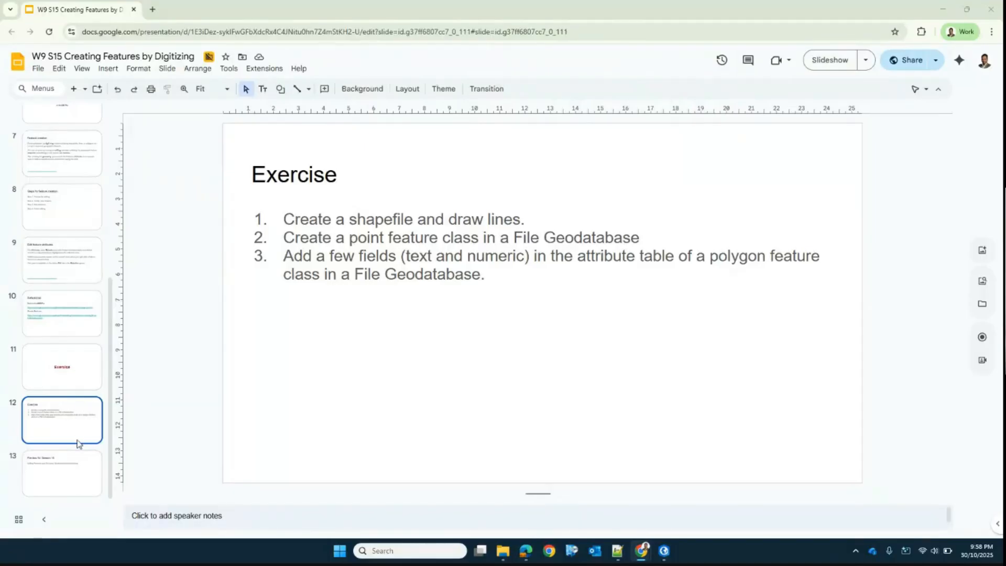
pyautogui.scroll(6, 93, 257)
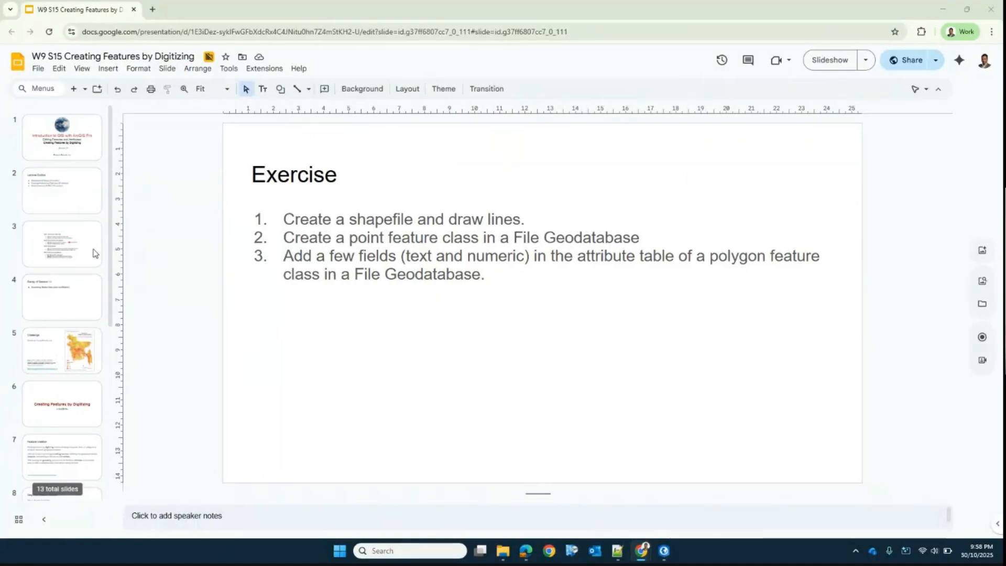
pyautogui.scroll(-6, 93, 254)
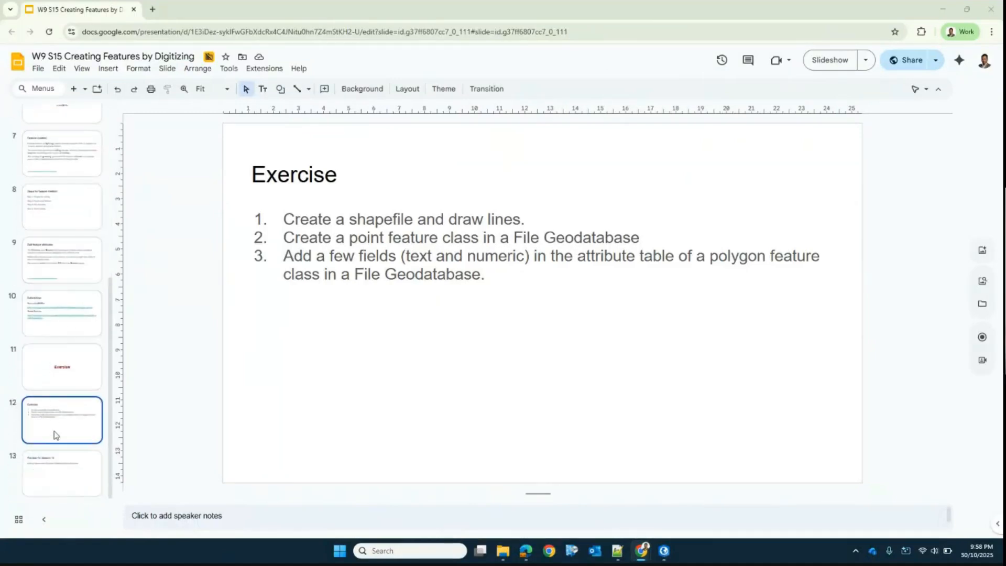
# Open the Data in ArcGIS Pro help link from the References slide and look over its topic list
pyautogui.click(62, 311)
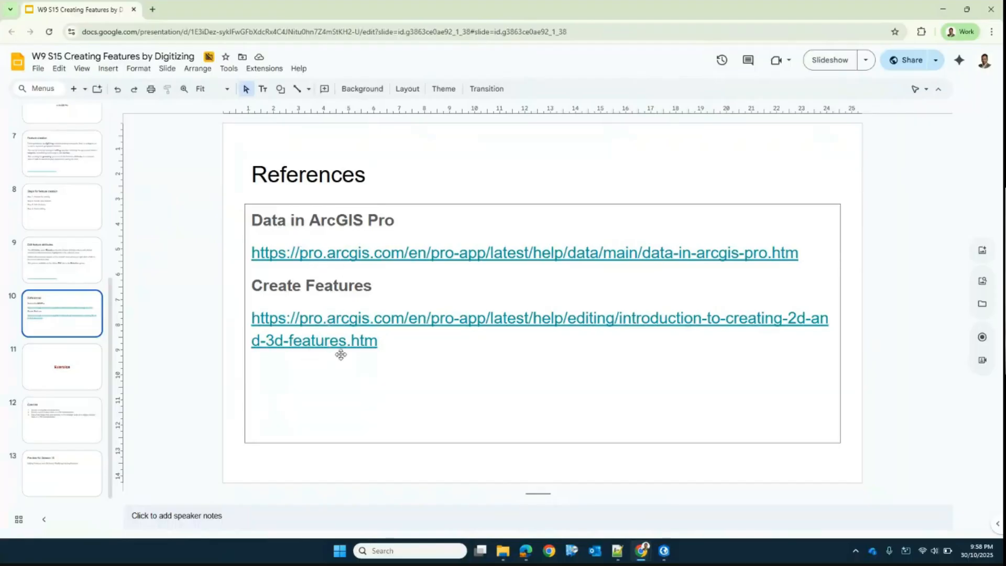
pyautogui.click(329, 251)
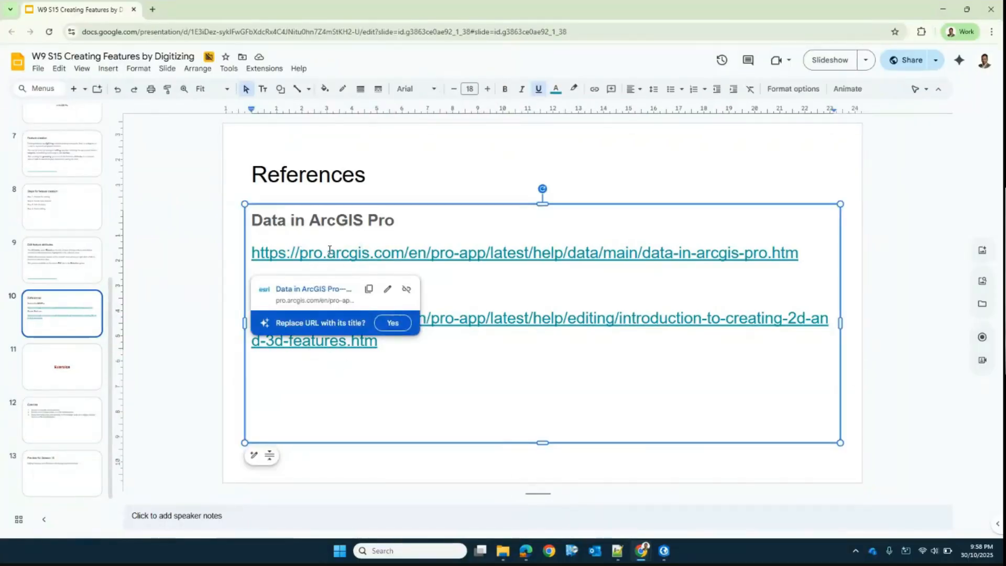
pyautogui.click(322, 288)
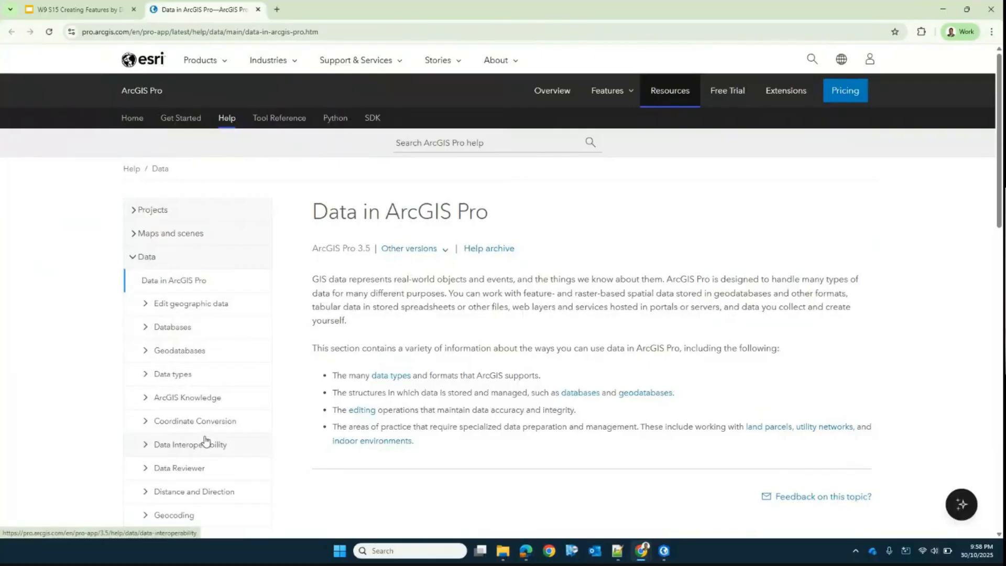
pyautogui.scroll(-3, 206, 440)
pyautogui.scroll(3, 208, 440)
# Open the Databases help topic and skim the Databases and ArcGIS page
pyautogui.click(144, 333)
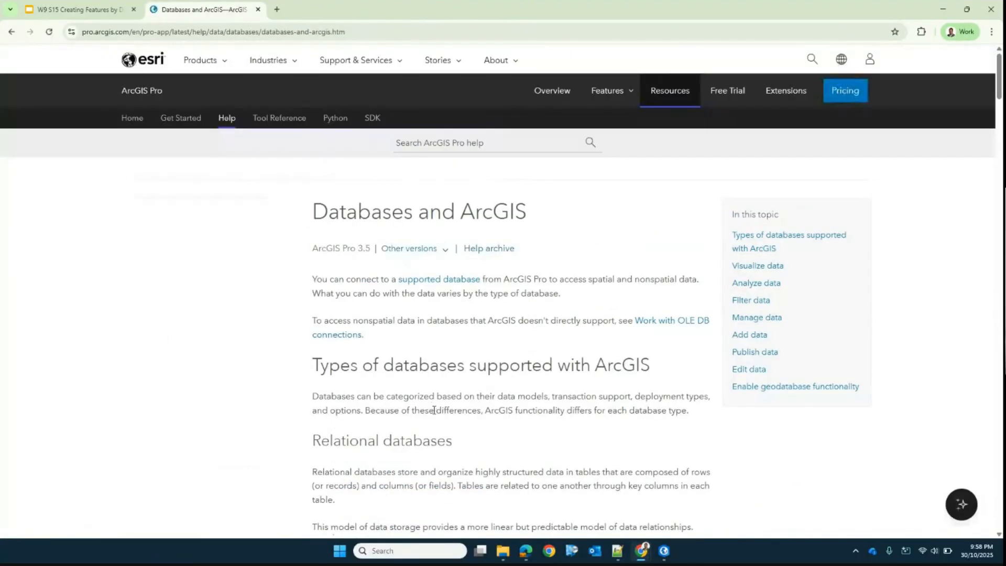
pyautogui.scroll(-7, 437, 411)
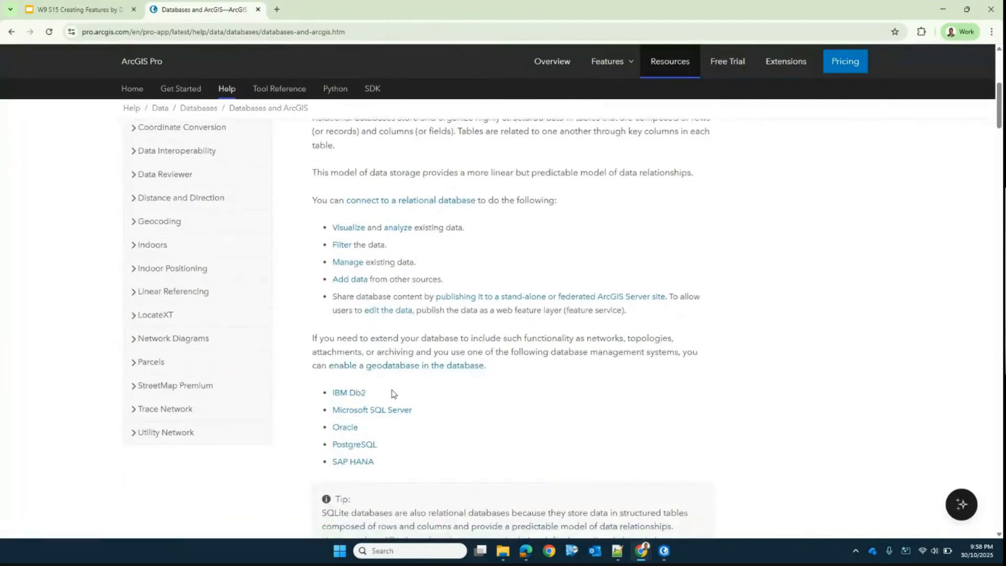
pyautogui.scroll(1, 394, 394)
pyautogui.scroll(6, 394, 394)
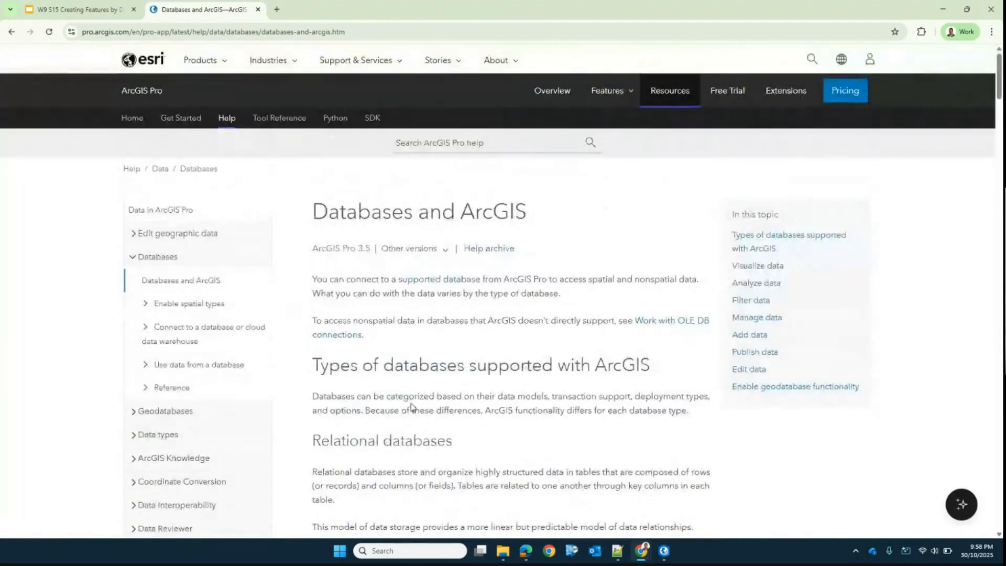
# Expand the Geodatabases section of the help contents and examine its subtopics
pyautogui.click(135, 412)
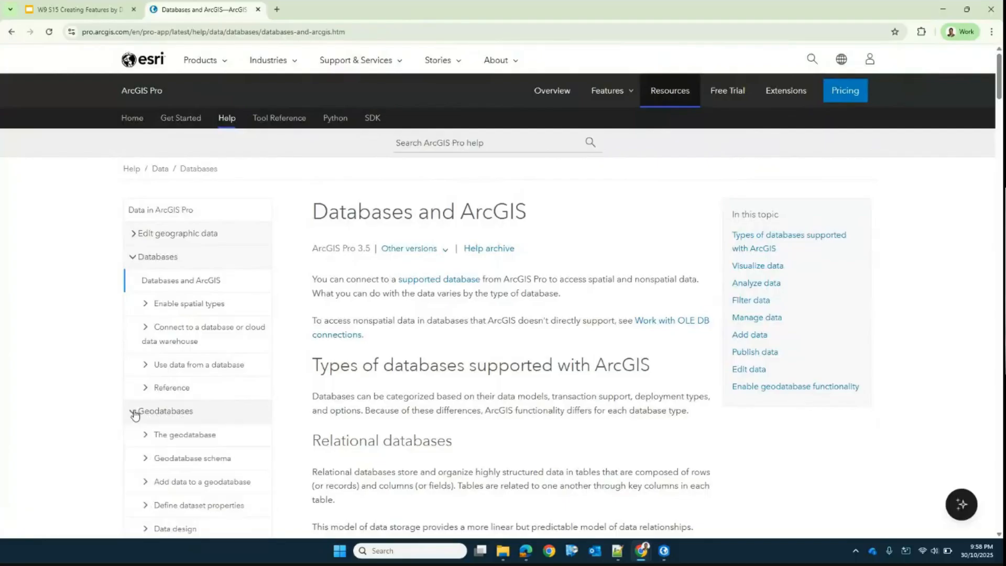
pyautogui.scroll(-1, 200, 434)
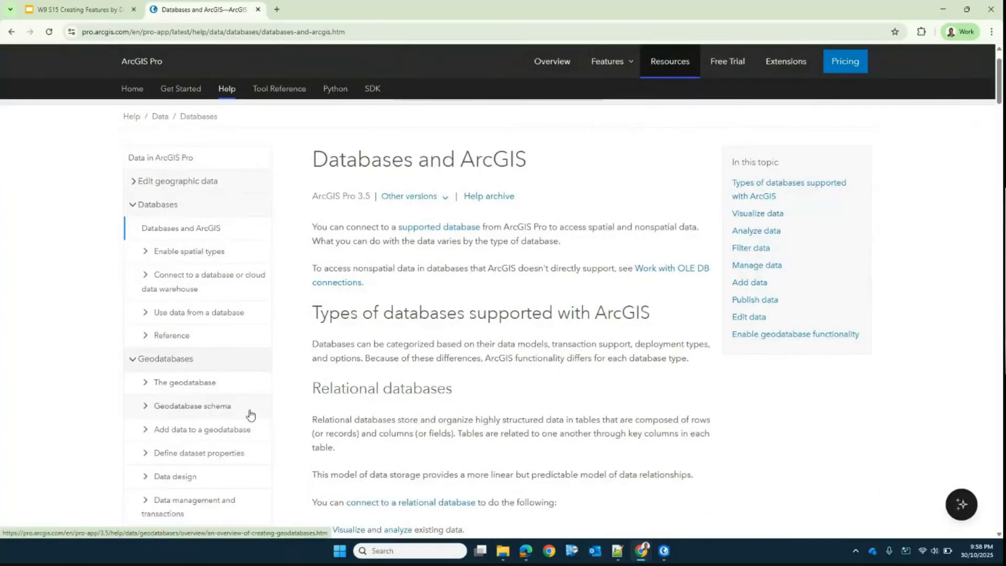
pyautogui.scroll(-2, 250, 415)
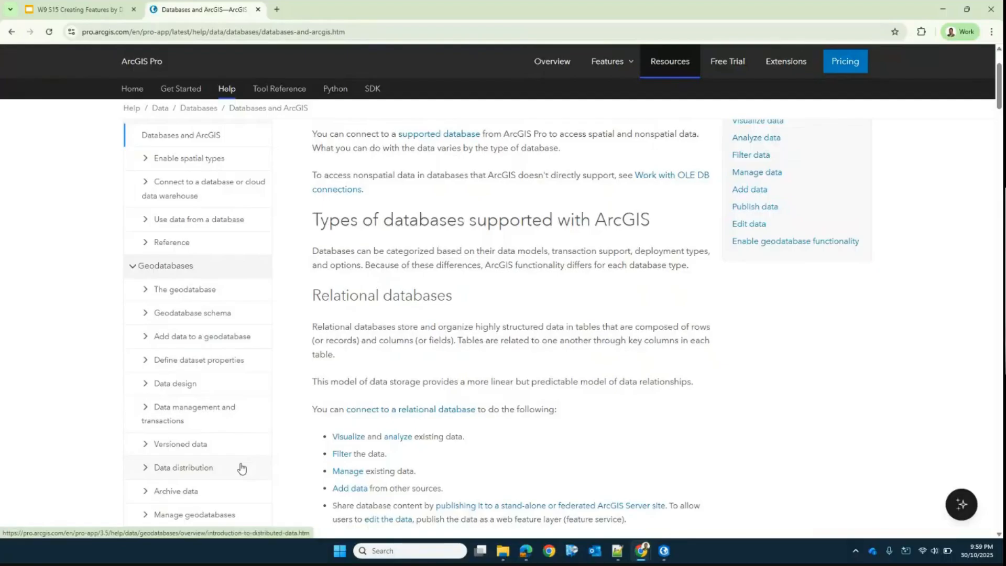
pyautogui.scroll(-1, 241, 472)
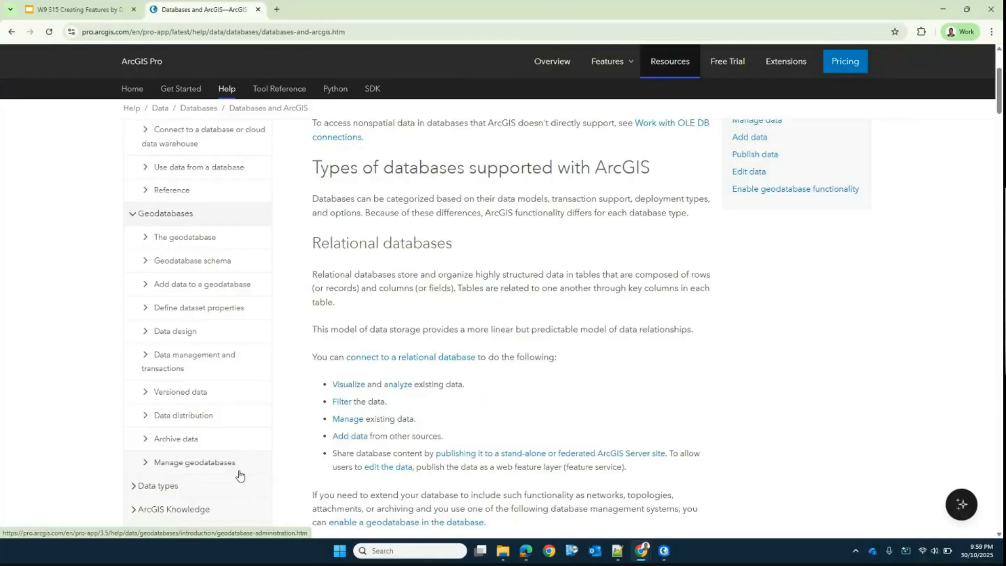
pyautogui.scroll(3, 209, 391)
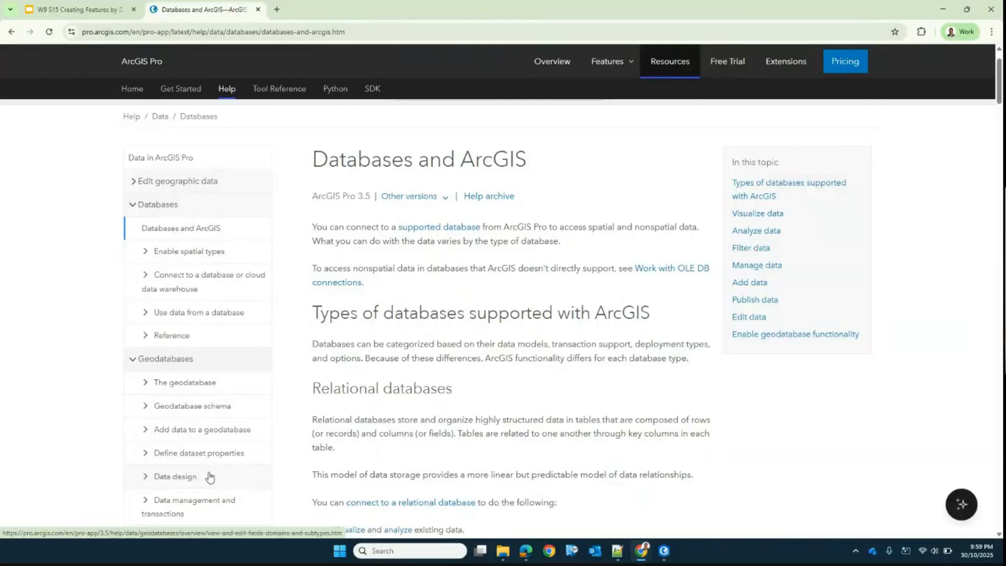
pyautogui.scroll(-4, 431, 426)
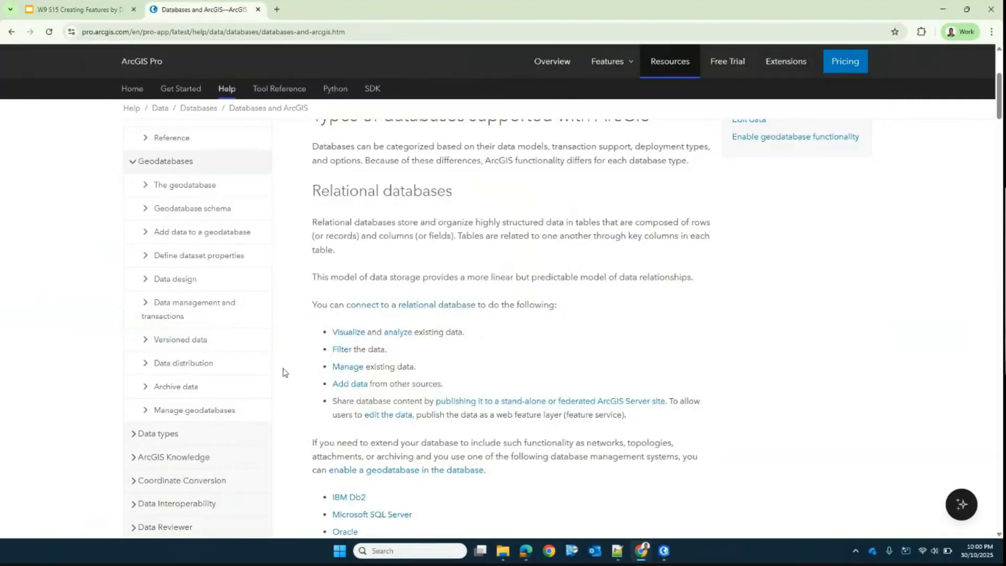
pyautogui.scroll(1, 198, 293)
# Collapse the Geodatabases section, expand Data types, and examine the listed data type topics
pyautogui.click(133, 214)
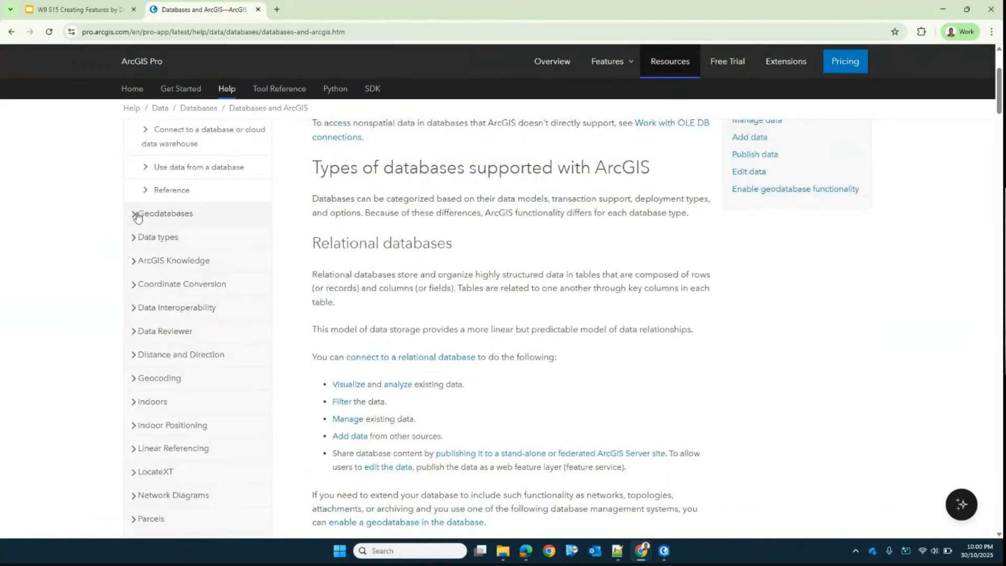
pyautogui.click(134, 238)
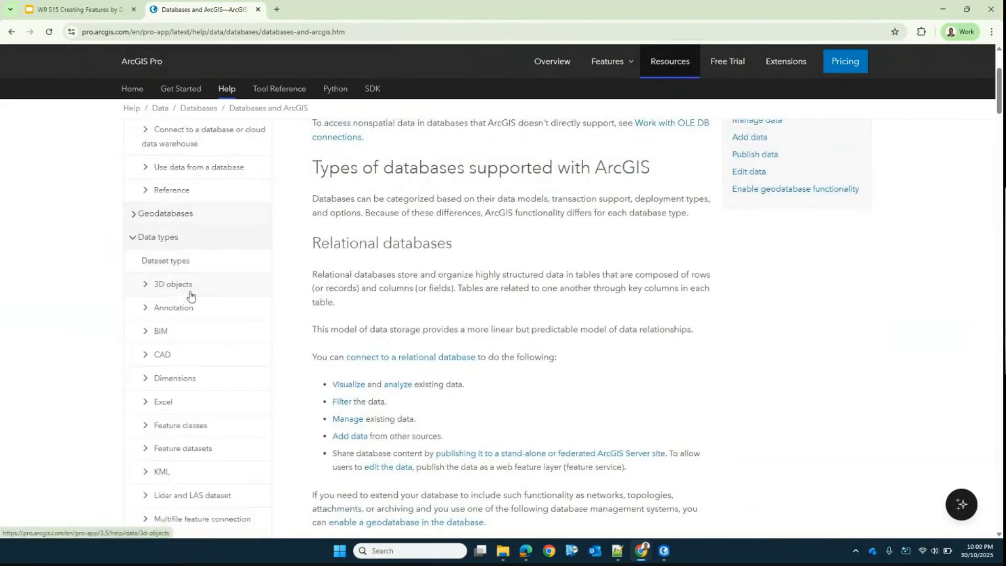
pyautogui.scroll(-1, 191, 296)
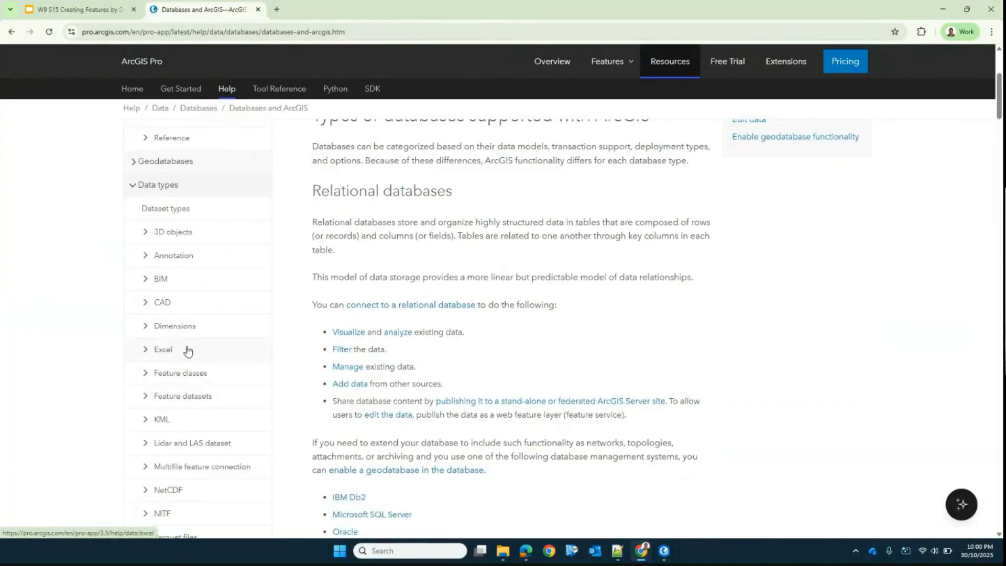
pyautogui.scroll(-2, 204, 336)
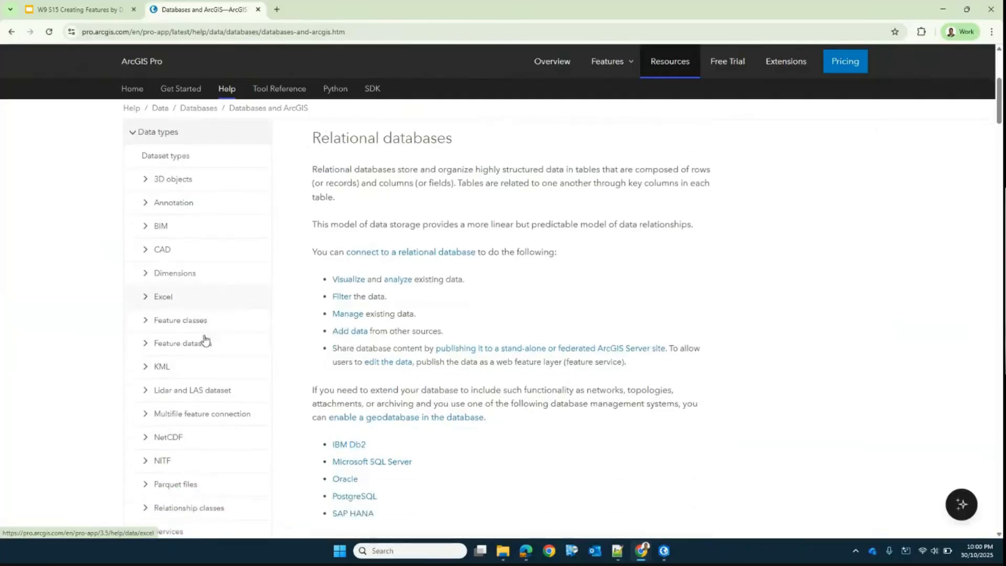
pyautogui.scroll(-1, 208, 360)
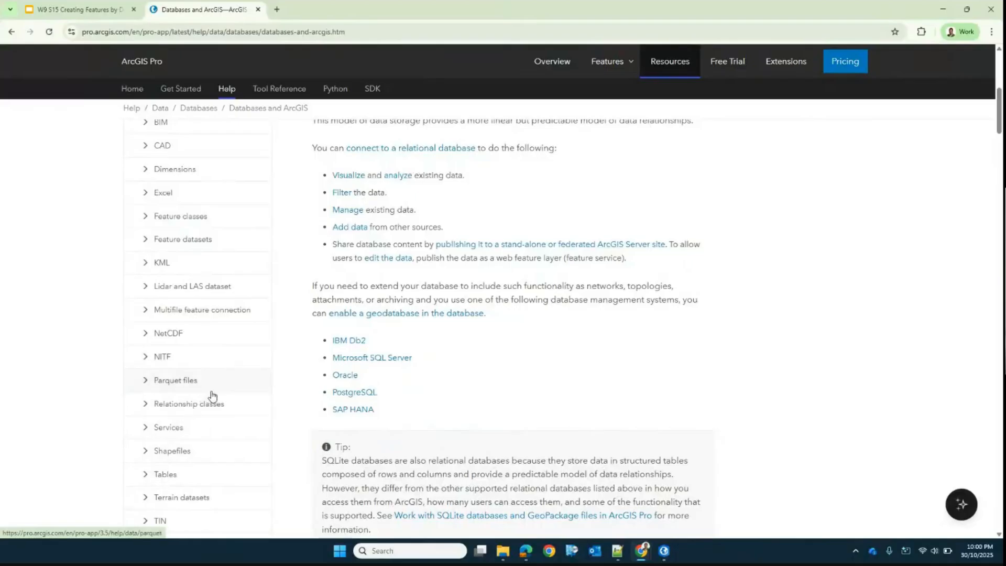
pyautogui.scroll(3, 233, 393)
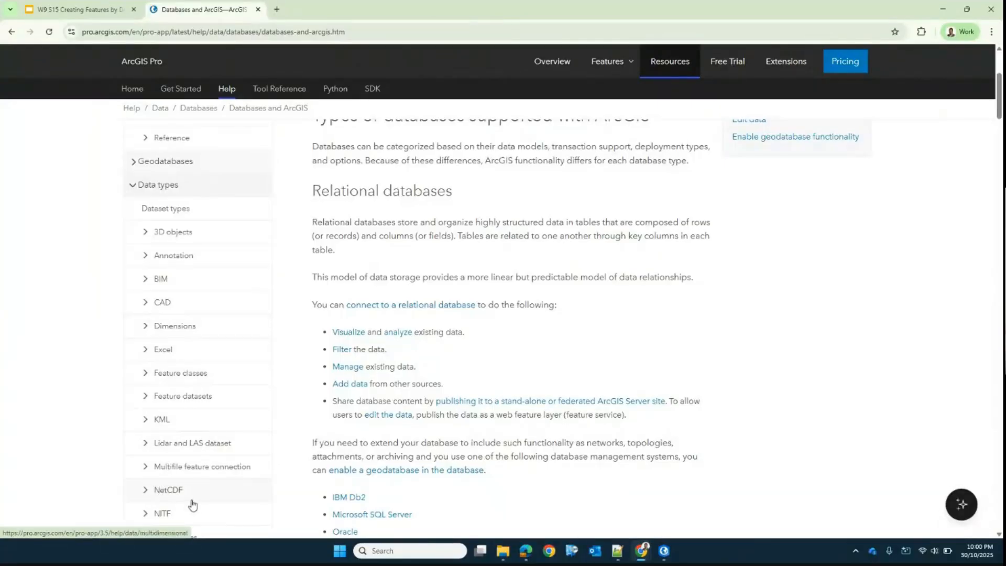
pyautogui.scroll(-4, 196, 496)
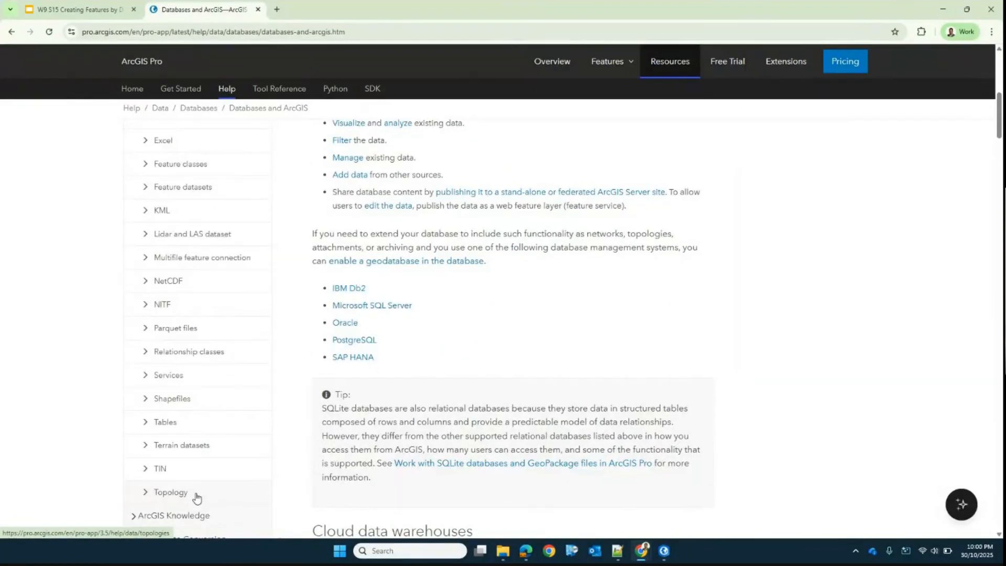
pyautogui.scroll(8, 196, 497)
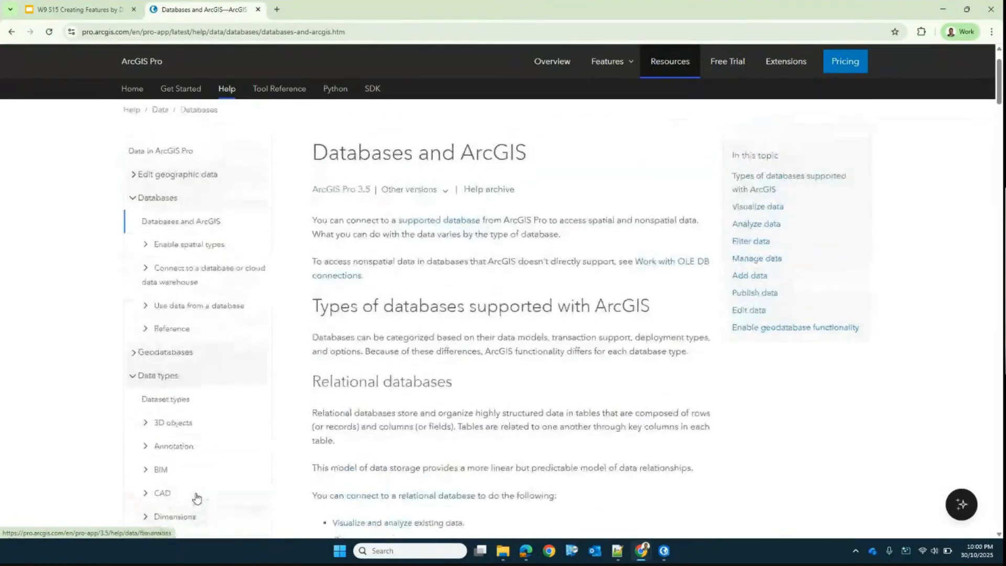
pyautogui.scroll(1, 197, 496)
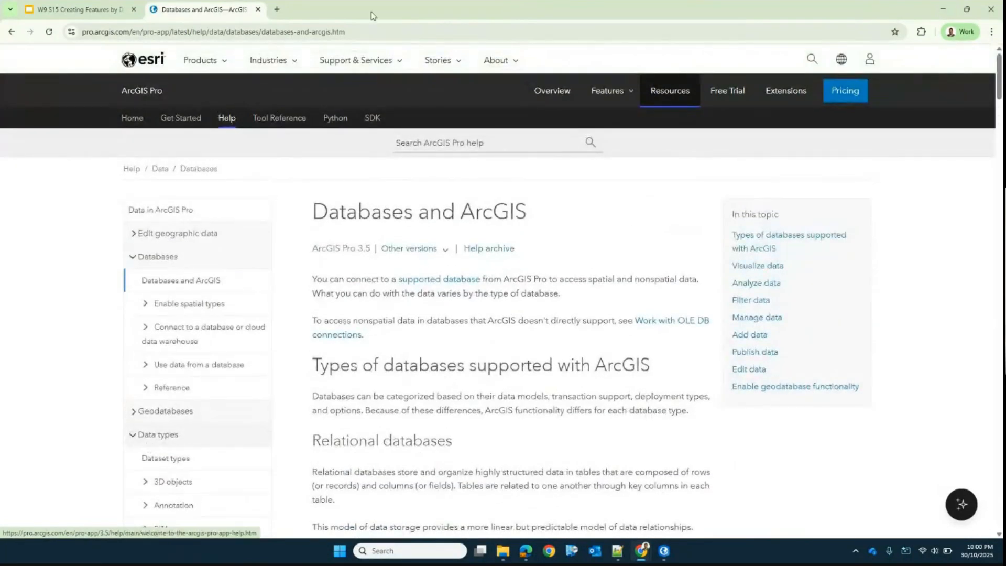
# Return to the References slide and open the Create Features help link
pyautogui.click(86, 15)
pyautogui.click(348, 318)
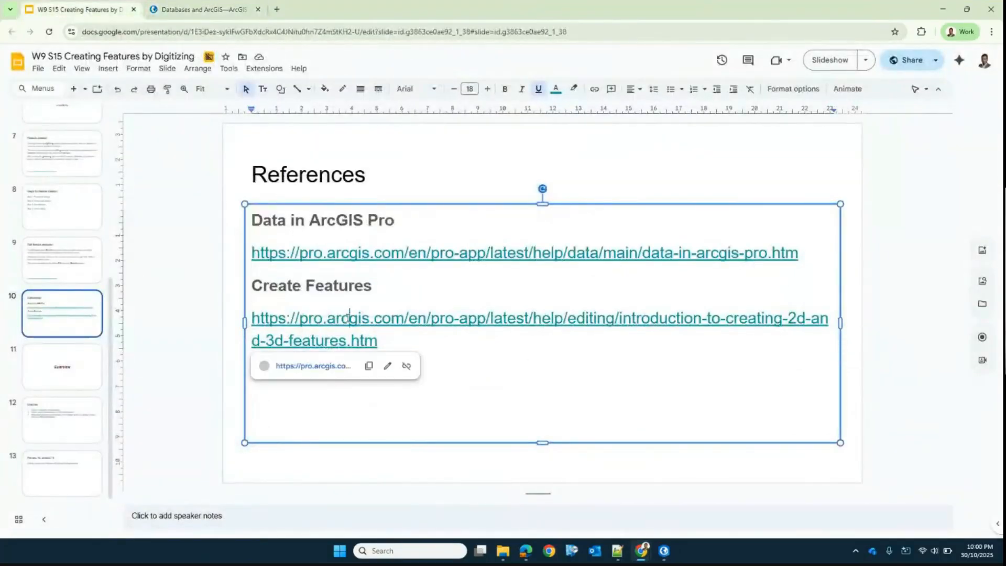
pyautogui.click(340, 367)
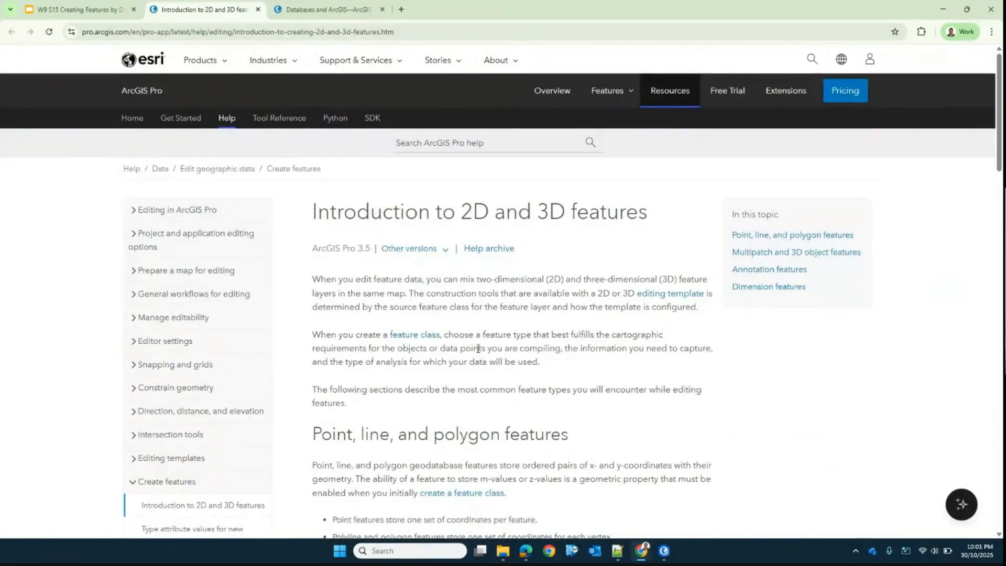
# Read the Introduction to 2D and 3D features page, covering point, polyline, polygon, multipatch and annotation features
pyautogui.scroll(-3, 189, 504)
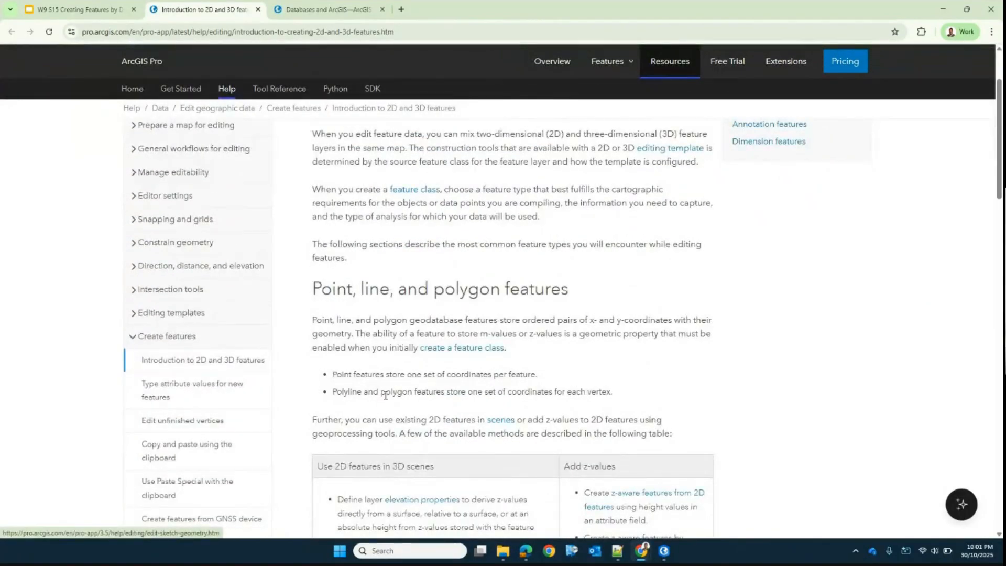
pyautogui.scroll(-2, 386, 401)
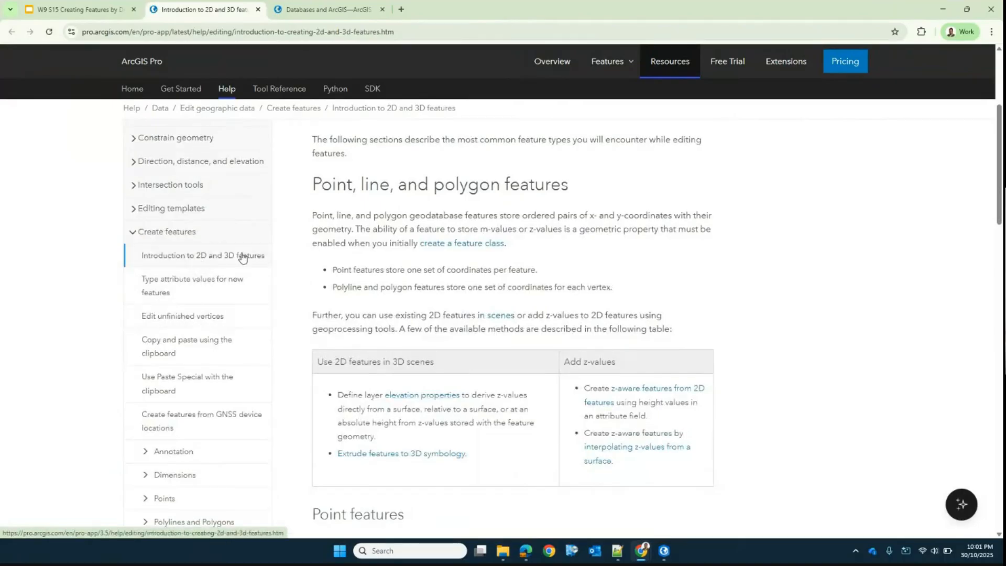
pyautogui.scroll(-4, 445, 366)
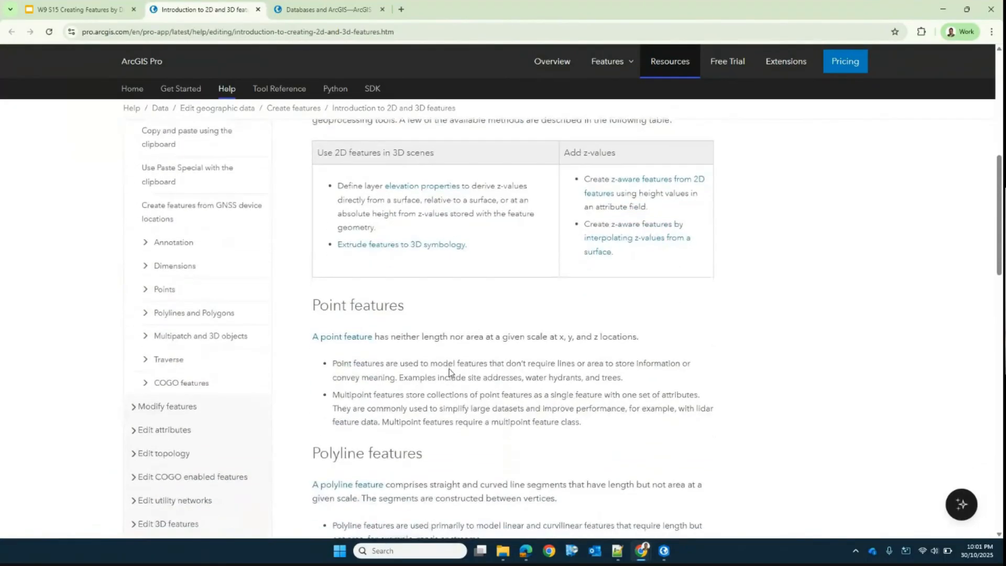
pyautogui.scroll(-4, 449, 372)
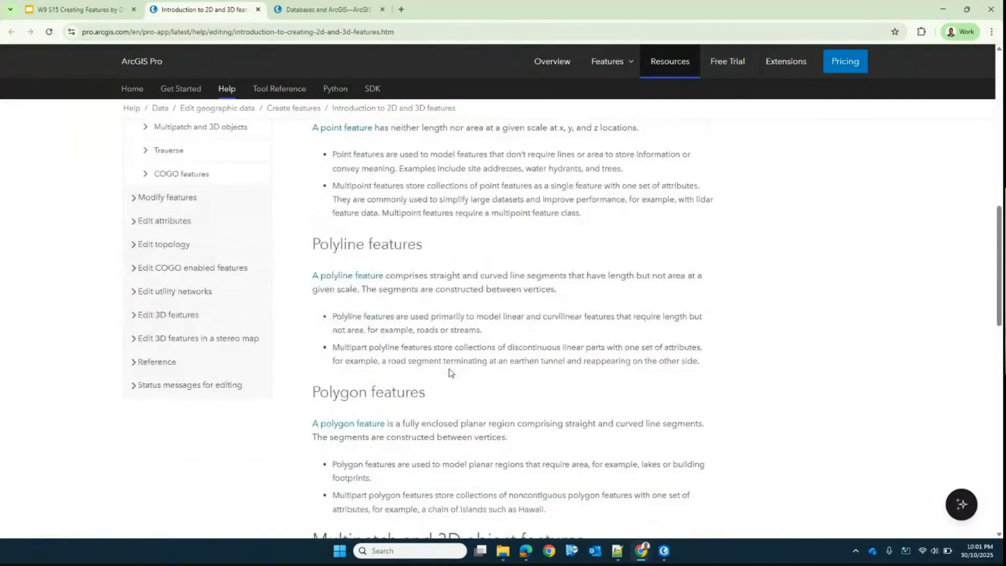
pyautogui.scroll(-5, 459, 365)
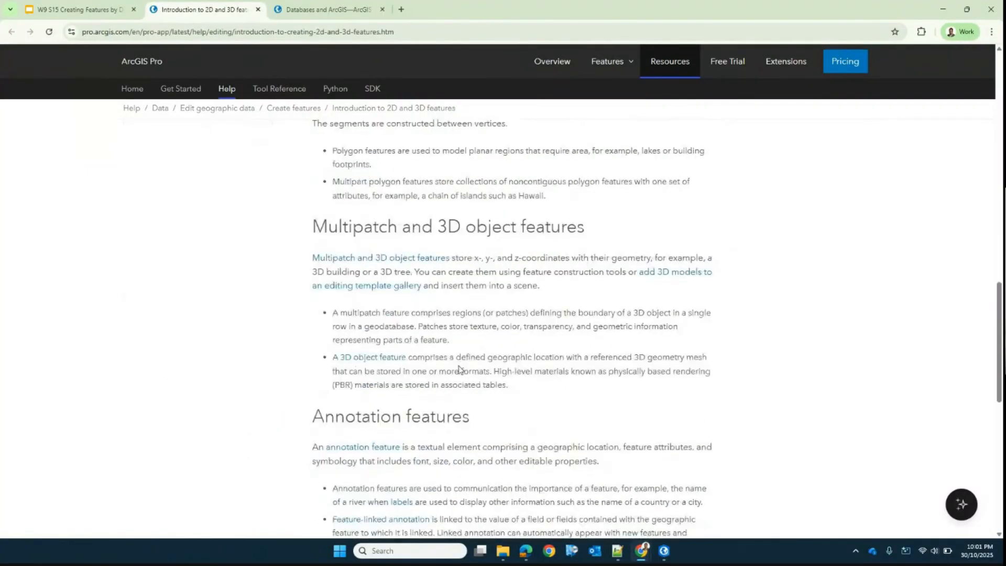
pyautogui.scroll(11, 460, 366)
pyautogui.scroll(-1, 460, 369)
pyautogui.scroll(-4, 460, 369)
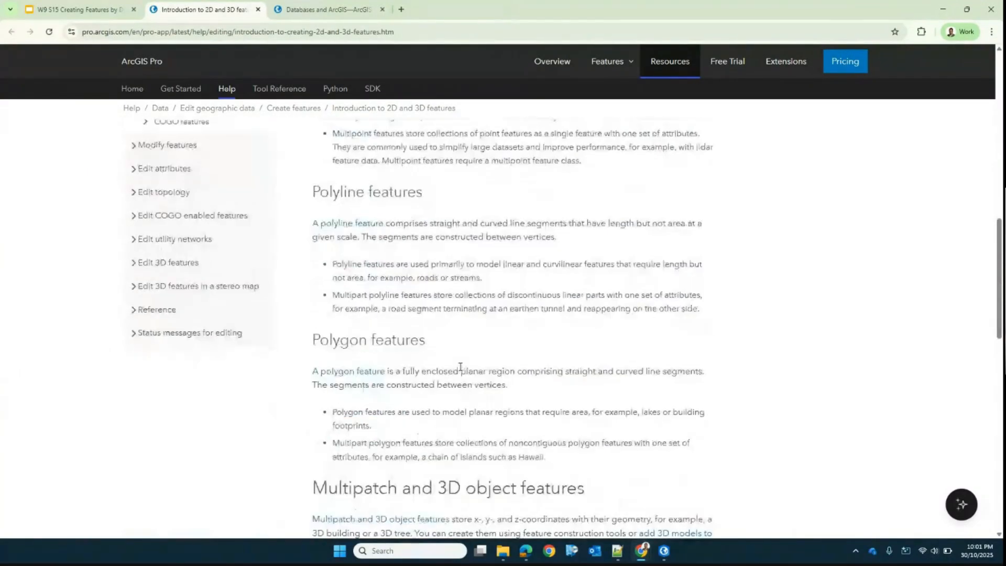
# Expand the Modify features section of the help contents, examine its subtopics, and collapse it again
pyautogui.scroll(3, 461, 371)
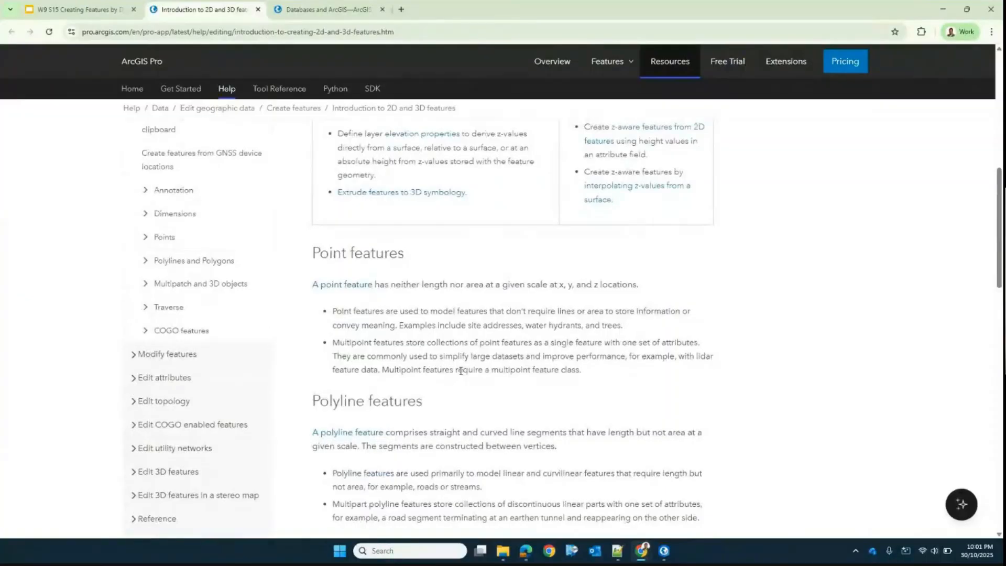
pyautogui.scroll(2, 459, 371)
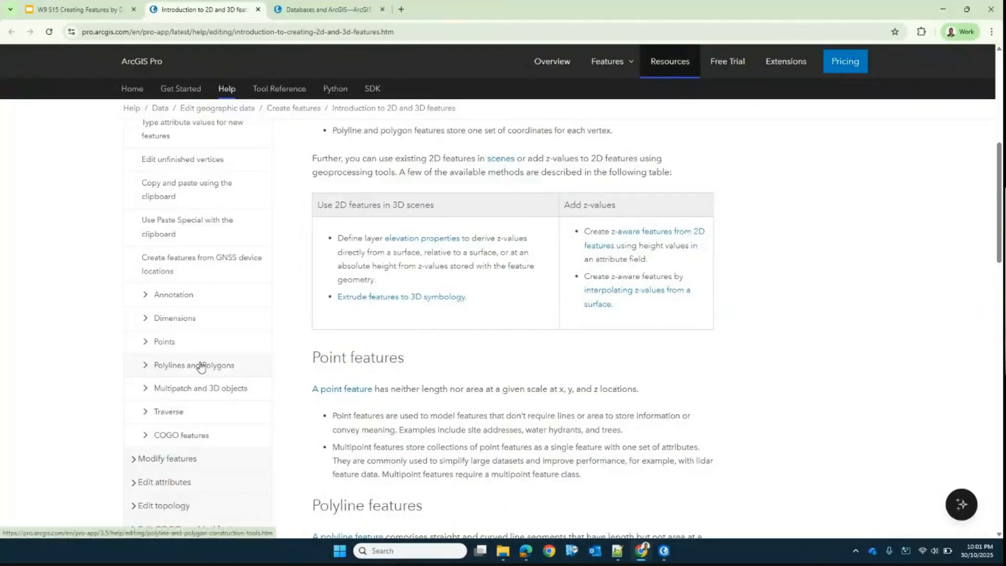
pyautogui.scroll(-2, 201, 372)
pyautogui.click(135, 355)
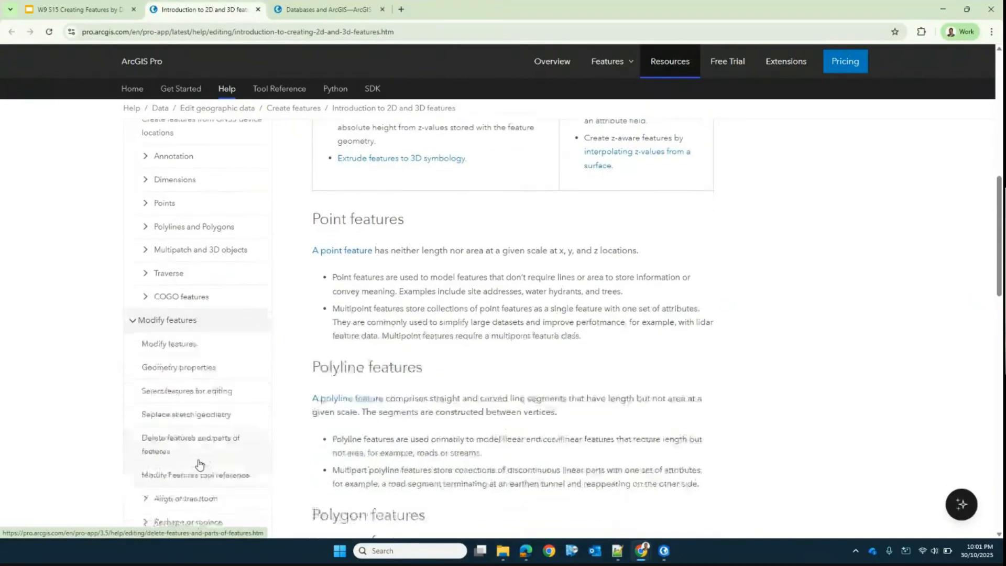
pyautogui.scroll(-3, 206, 482)
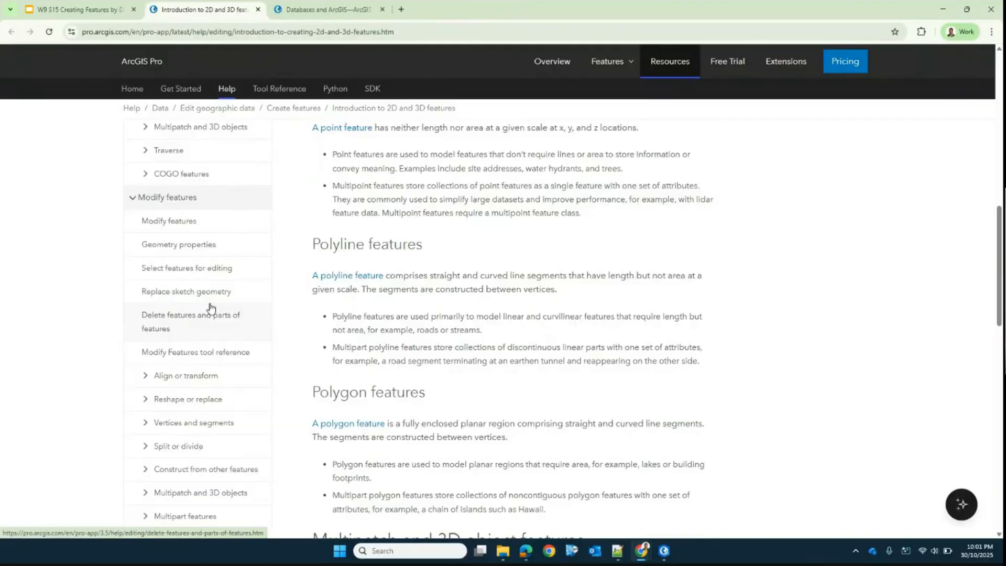
pyautogui.click(133, 199)
pyautogui.scroll(10, 199, 250)
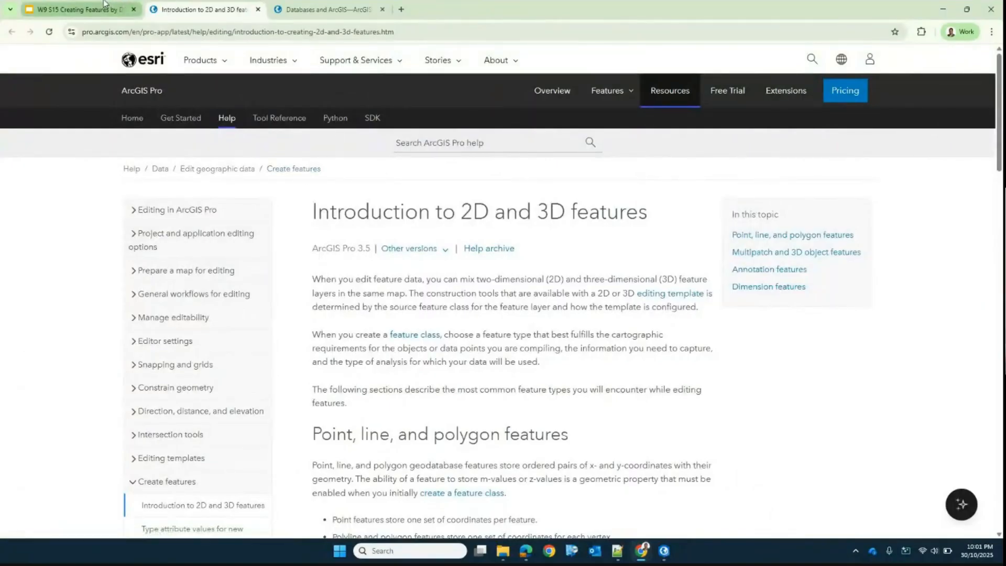
# Return to the slide presentation and show the Preview for Season 16 slide, highlighting "Modifying Existing Features" briefly
pyautogui.click(78, 10)
pyautogui.click(202, 375)
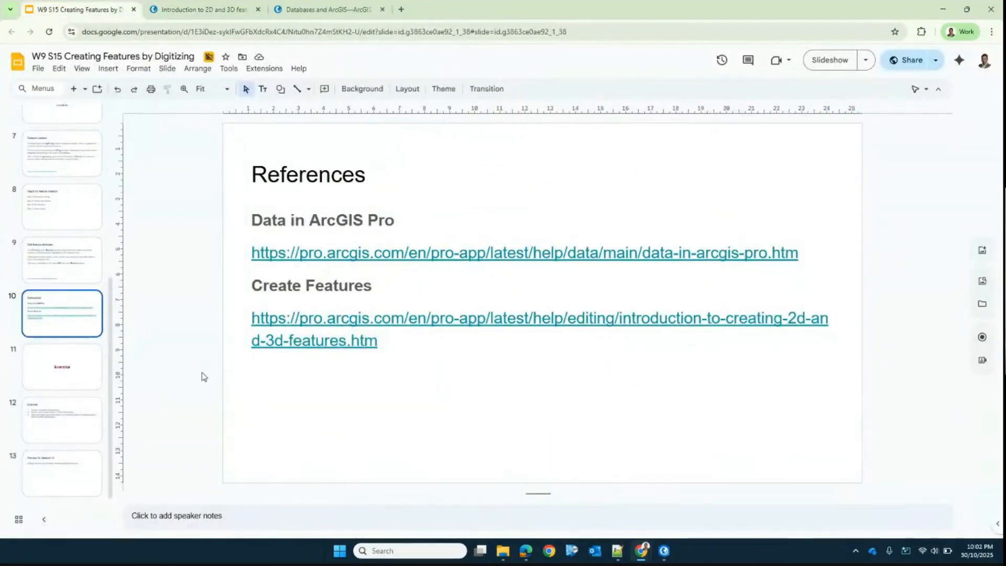
pyautogui.press('pagedown')
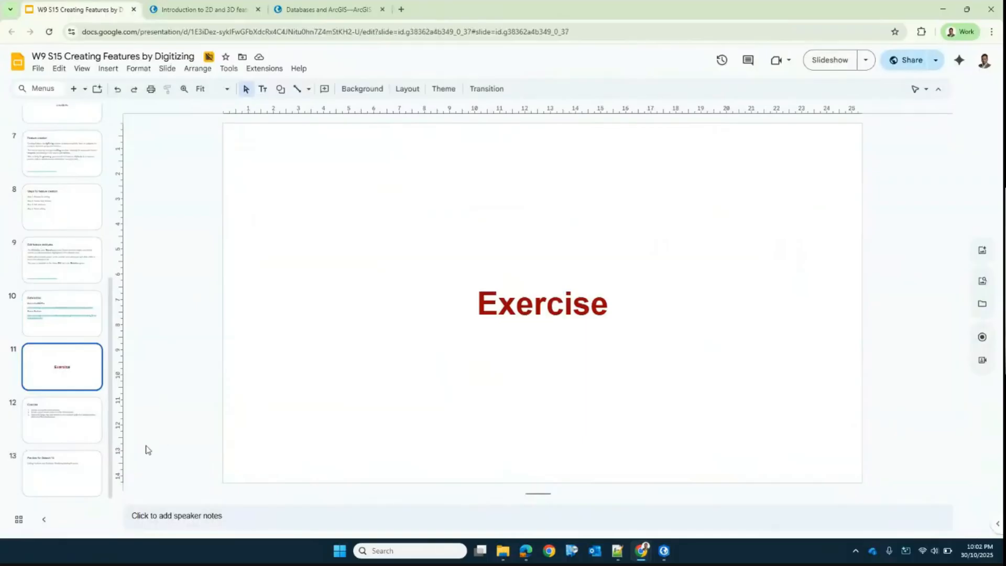
pyautogui.click(65, 473)
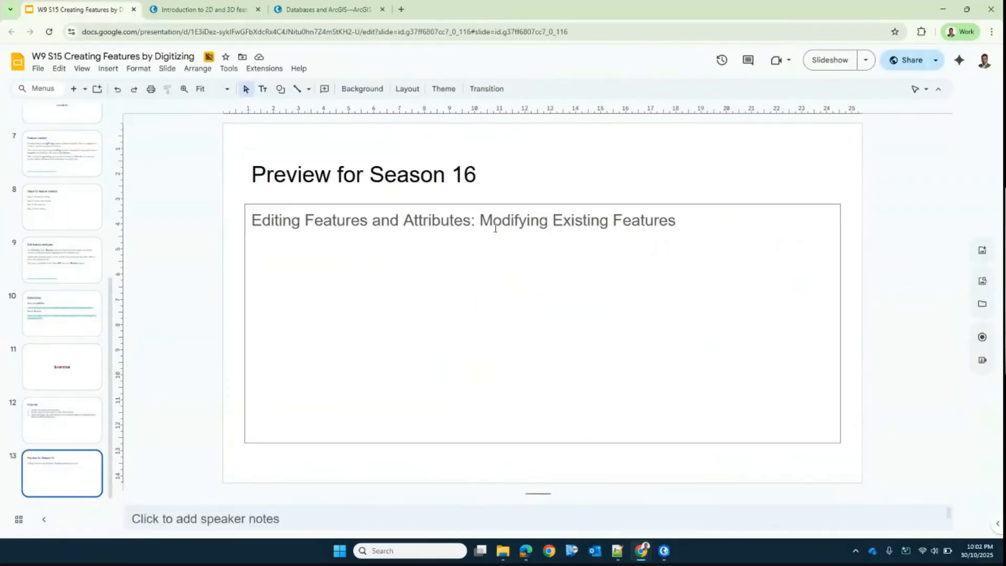
pyautogui.moveTo(480, 220); pyautogui.dragTo(678, 224)
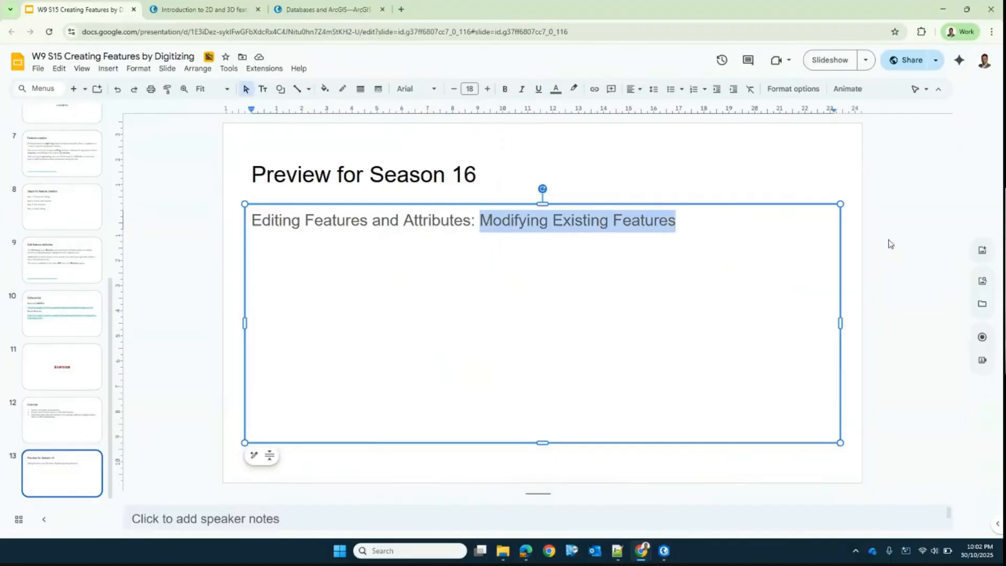
pyautogui.click(860, 277)
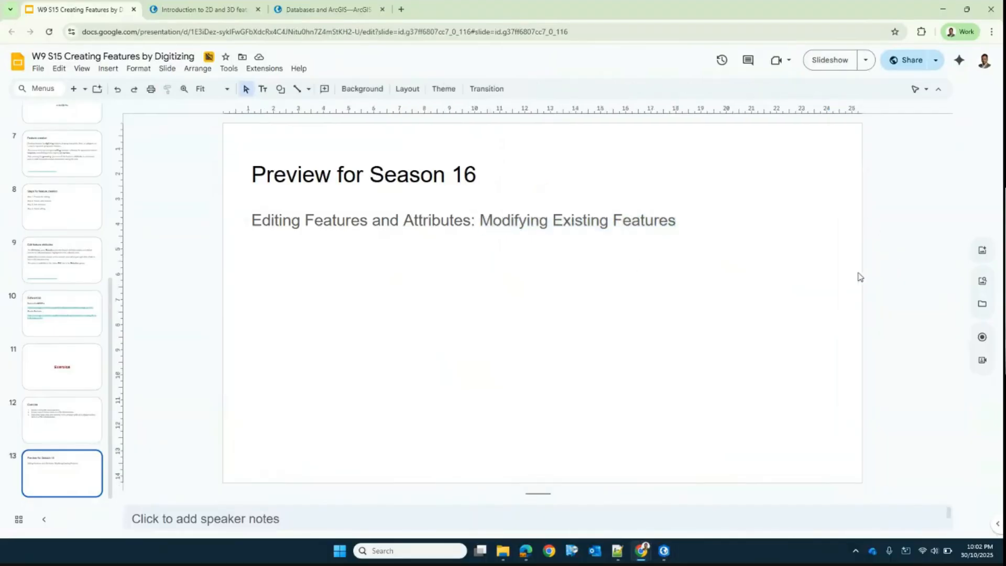